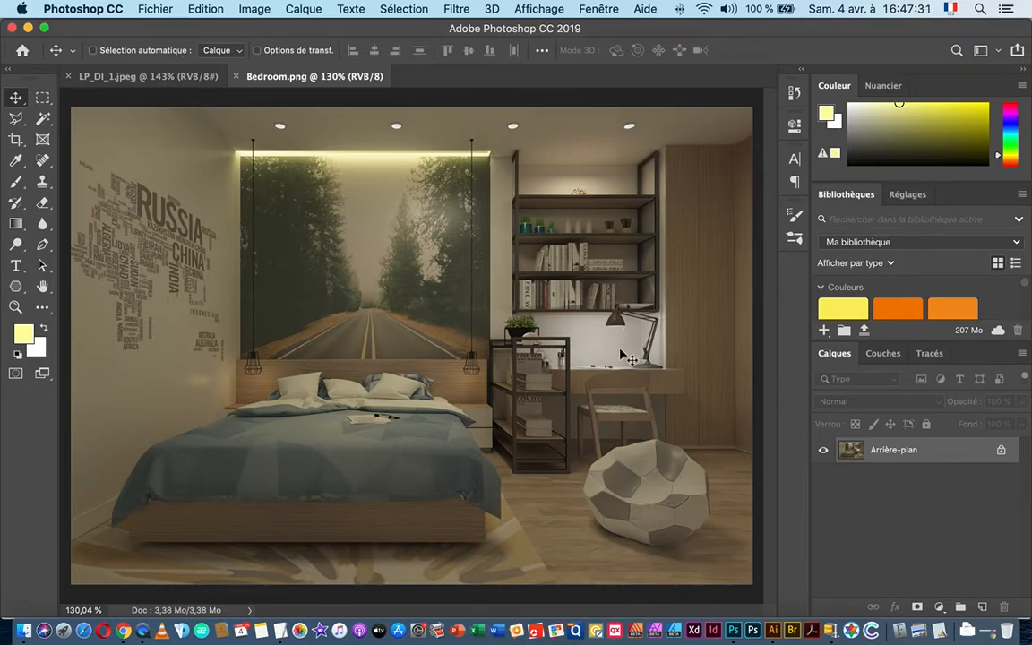
{"action": "left_click_drag", "start_coordinate": [618, 349], "coordinate": [500, 336]}
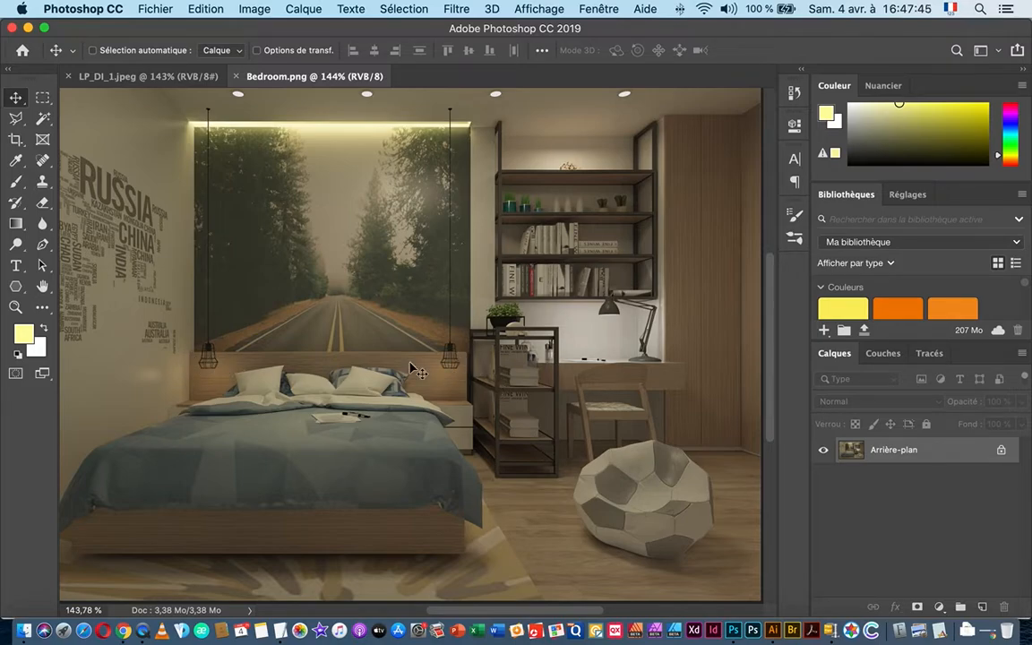
{"action": "scroll", "coordinate": [372, 96], "scroll_direction": "up", "scroll_amount": 2}
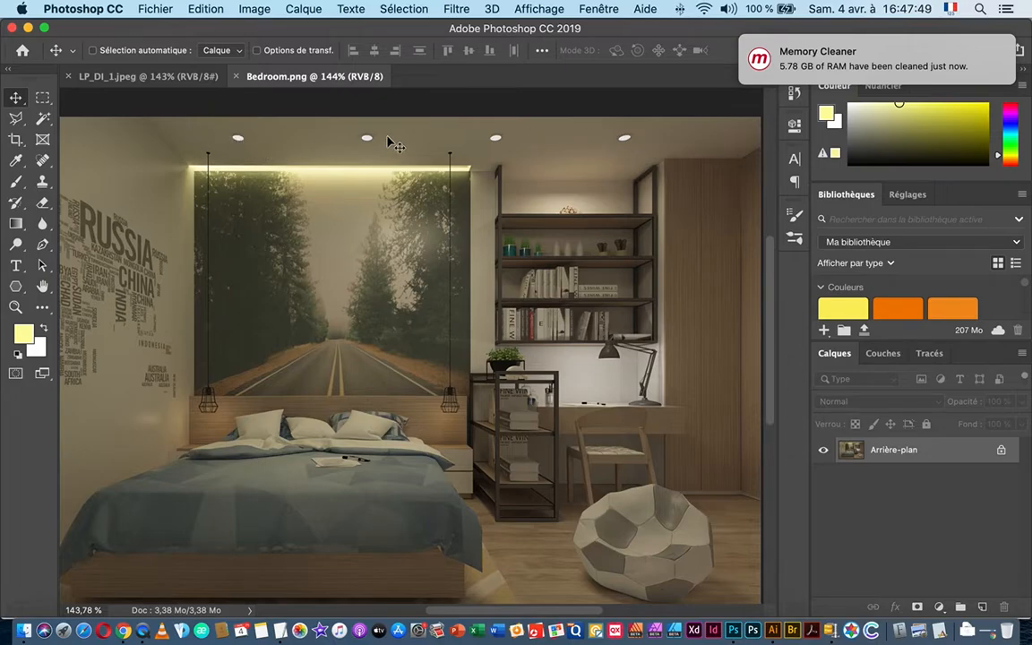
{"action": "scroll", "coordinate": [345, 242], "scroll_direction": "down", "scroll_amount": 3}
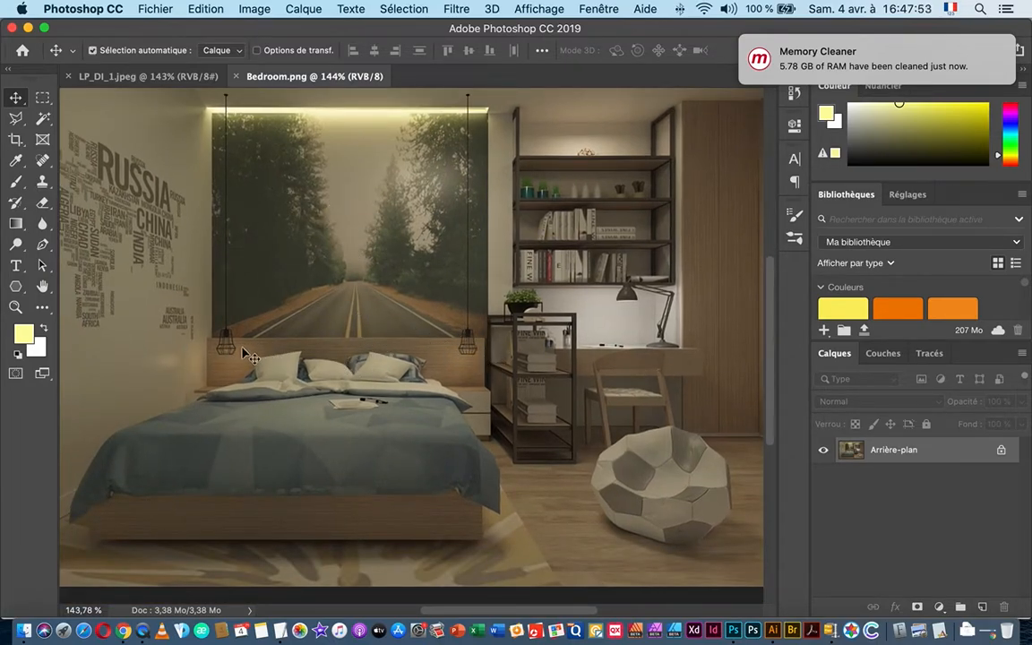
- Switch to Finder, preview Bedroom_retouch_1.jpg full screen to compare the retouched and original bedroom, and return to Photoshop
{"action": "key", "text": "super+Tab"}
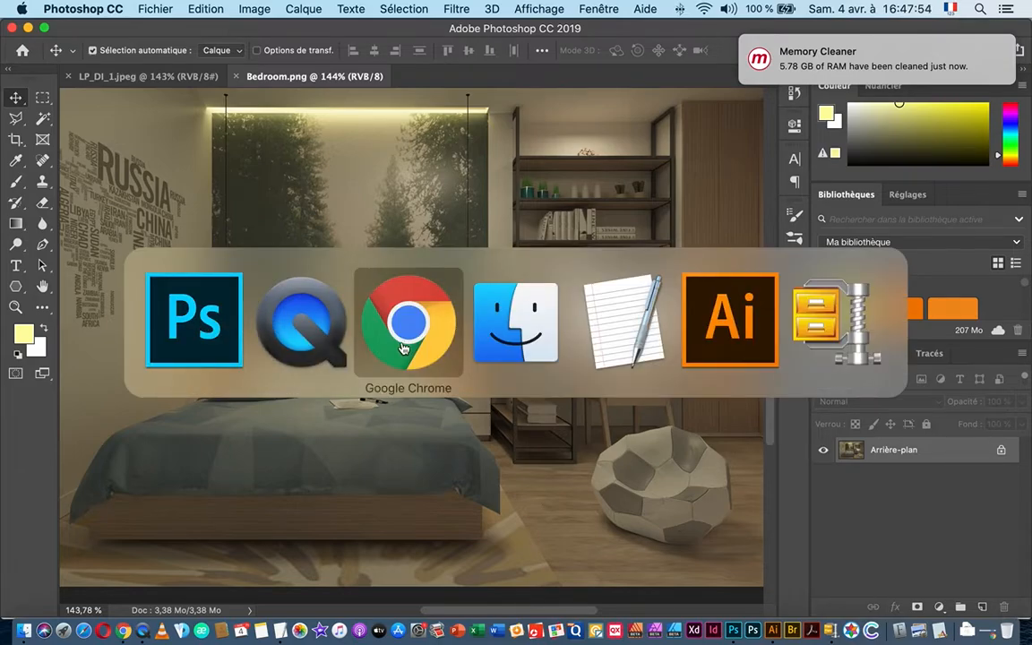
{"action": "left_click", "coordinate": [527, 341]}
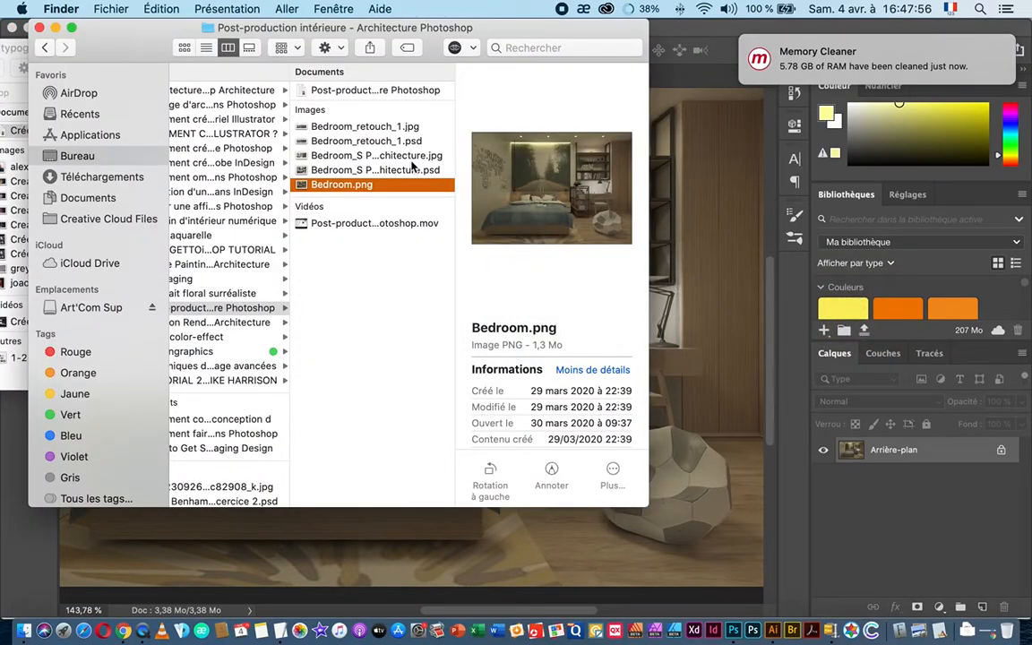
{"action": "left_click", "coordinate": [320, 128]}
{"action": "key", "text": "space"}
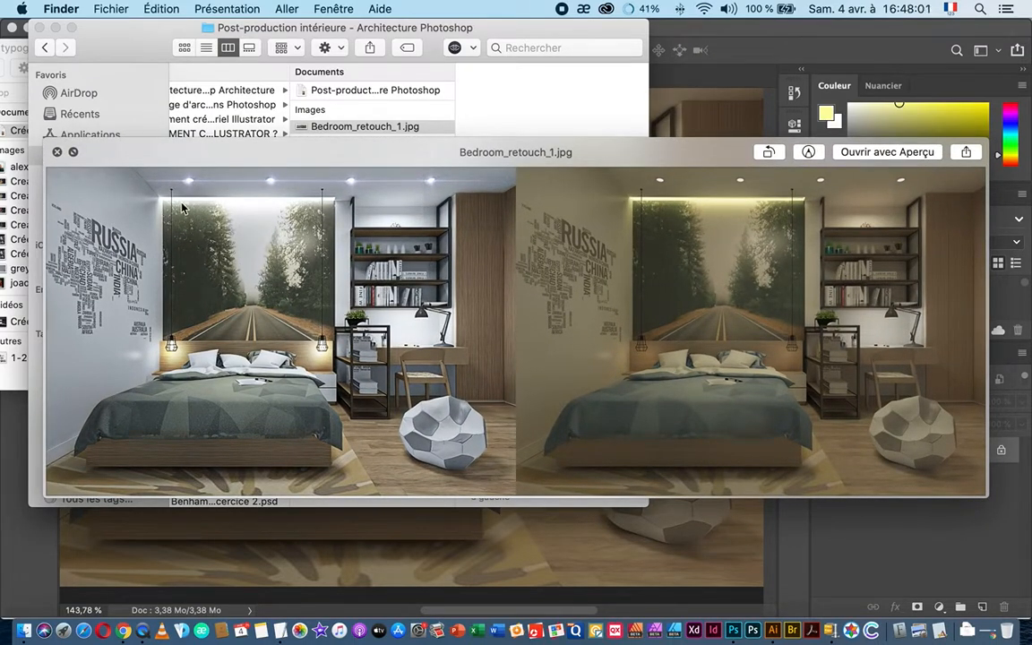
{"action": "left_click", "coordinate": [74, 152]}
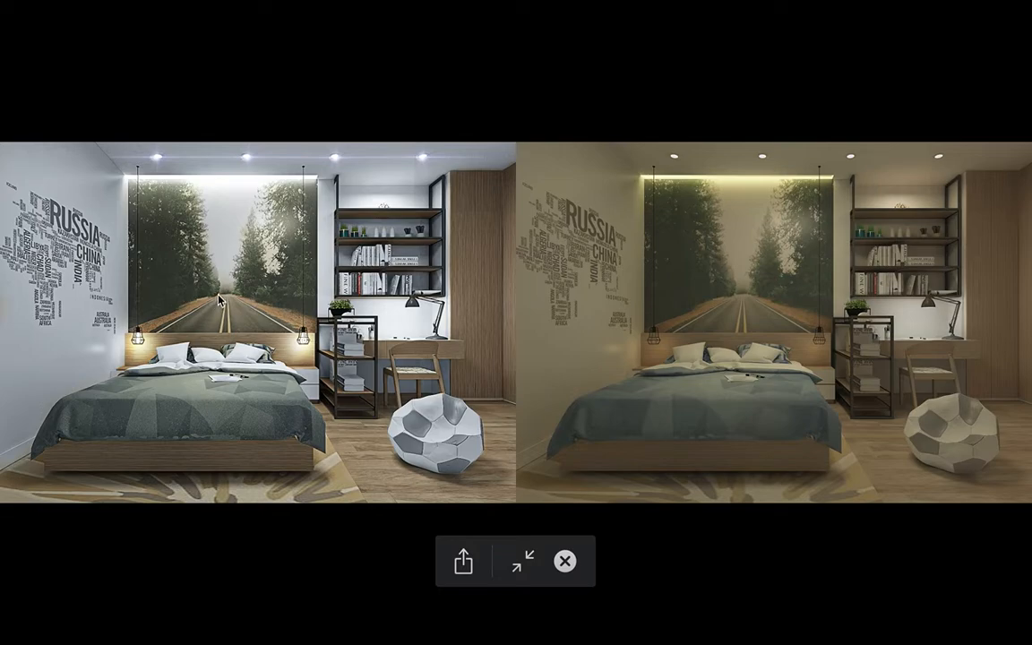
{"action": "key", "text": "Escape"}
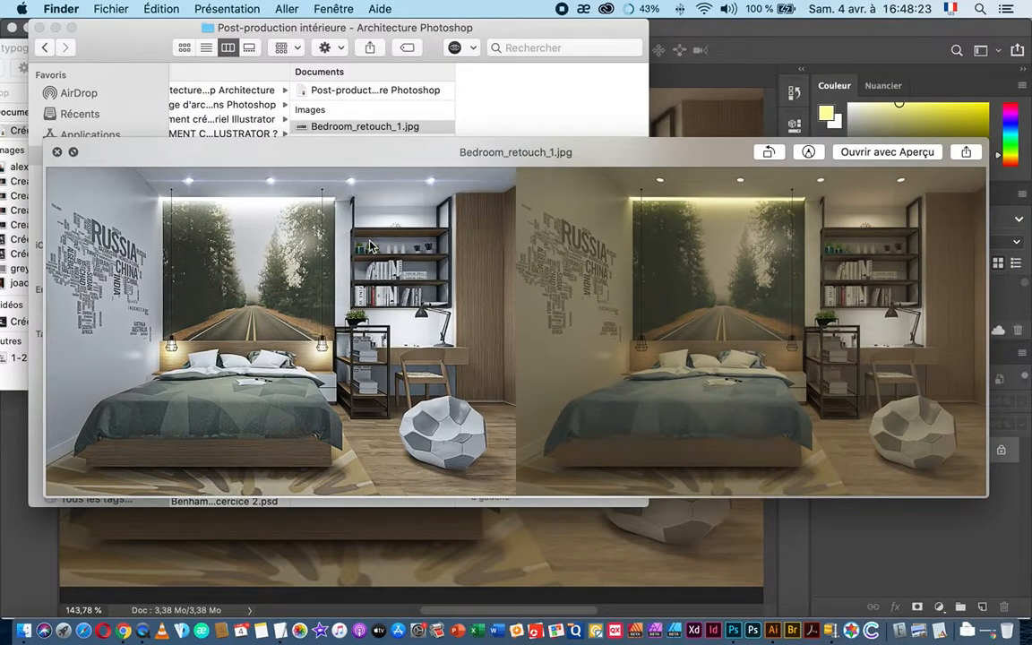
{"action": "key", "text": "Escape"}
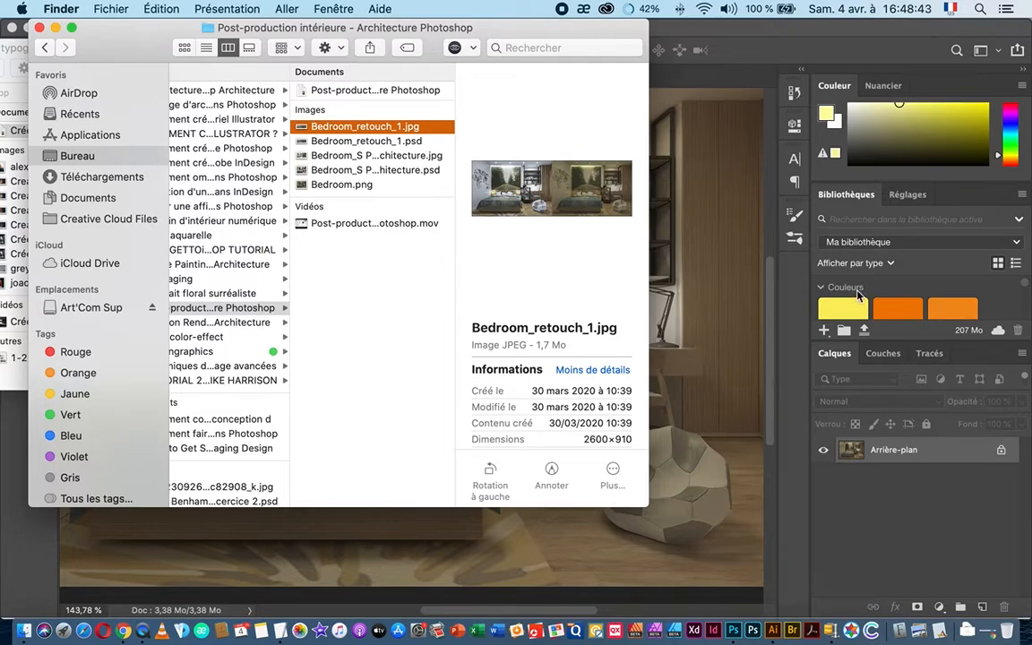
{"action": "left_click", "coordinate": [715, 289]}
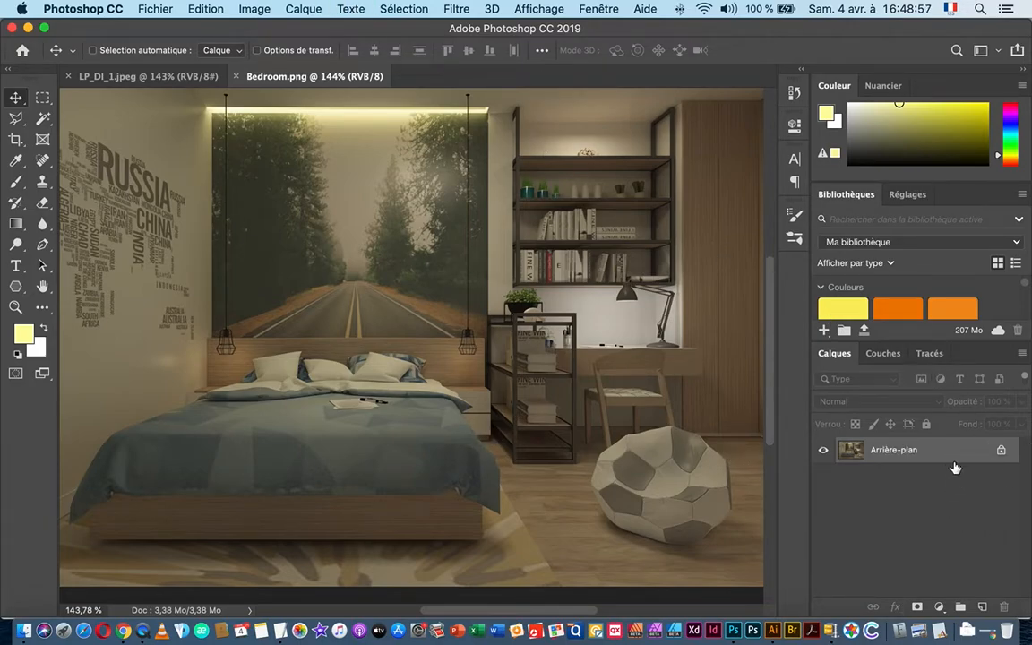
{"action": "left_click_drag", "start_coordinate": [986, 459], "coordinate": [982, 605]}
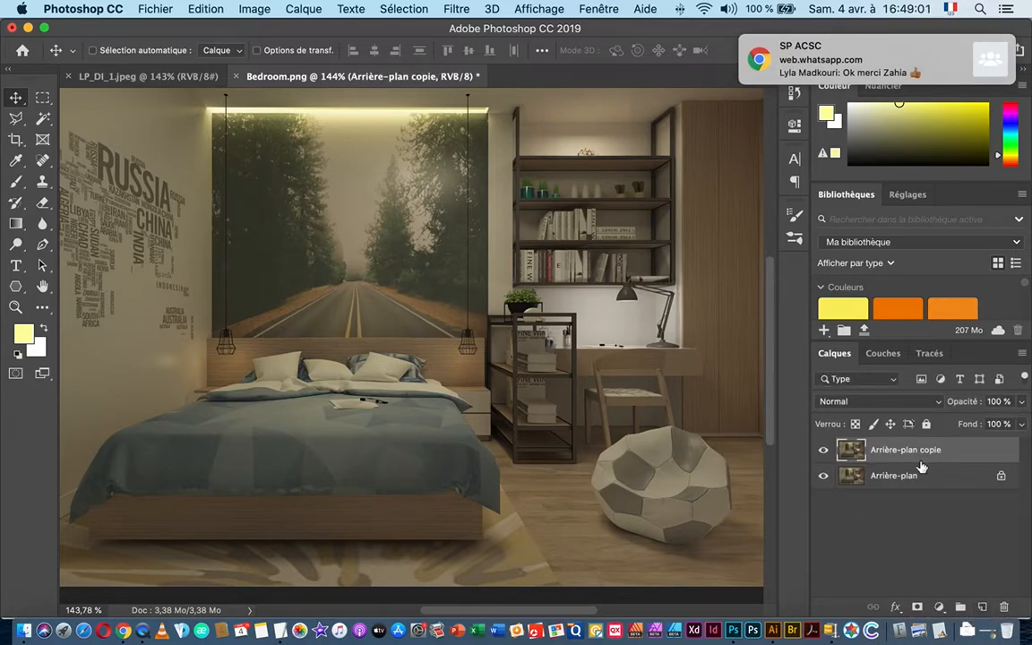
{"action": "left_click", "coordinate": [986, 45]}
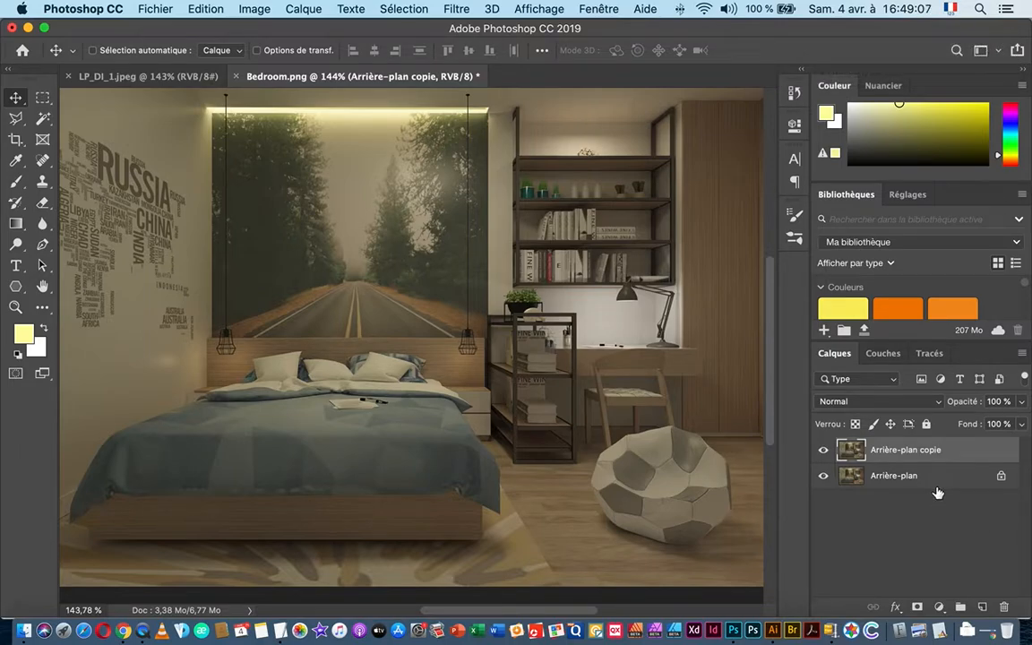
{"action": "key", "text": "super+z"}
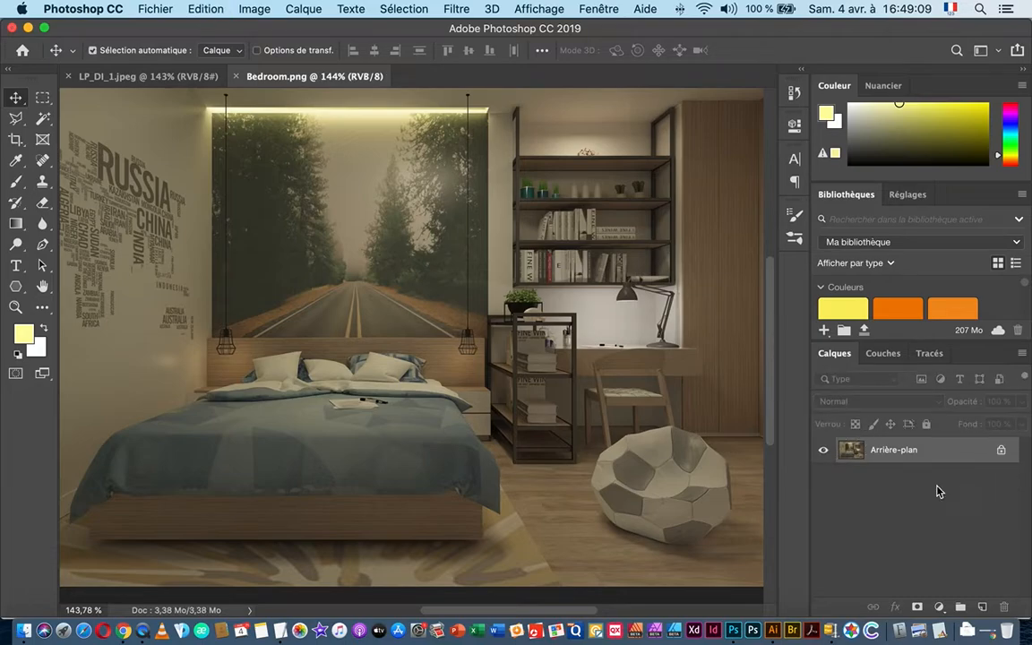
{"action": "key", "text": "super+j"}
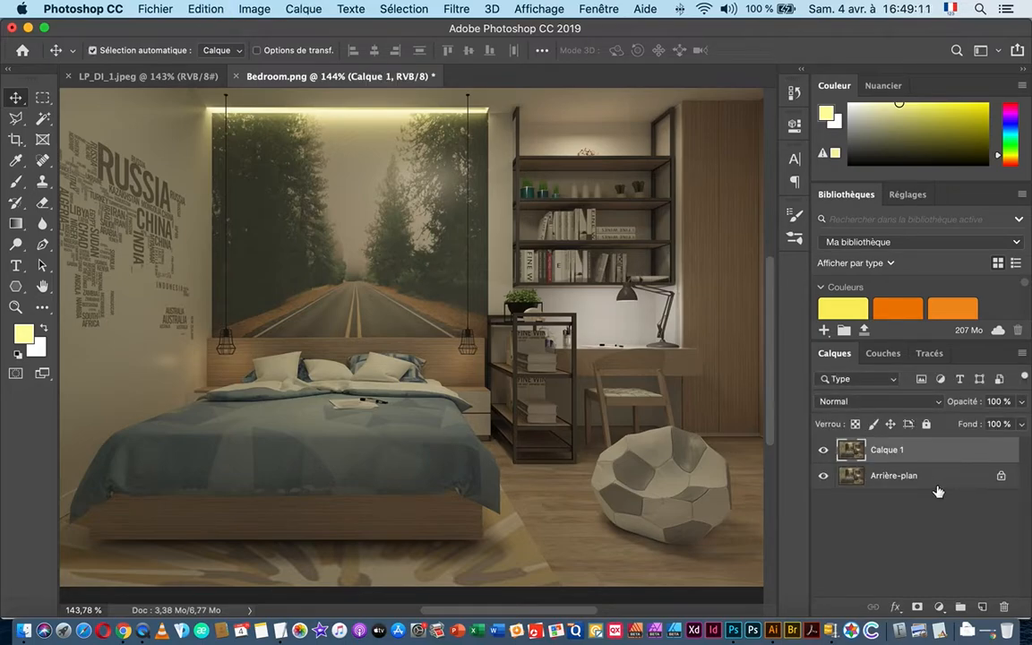
{"action": "key", "text": "super+z"}
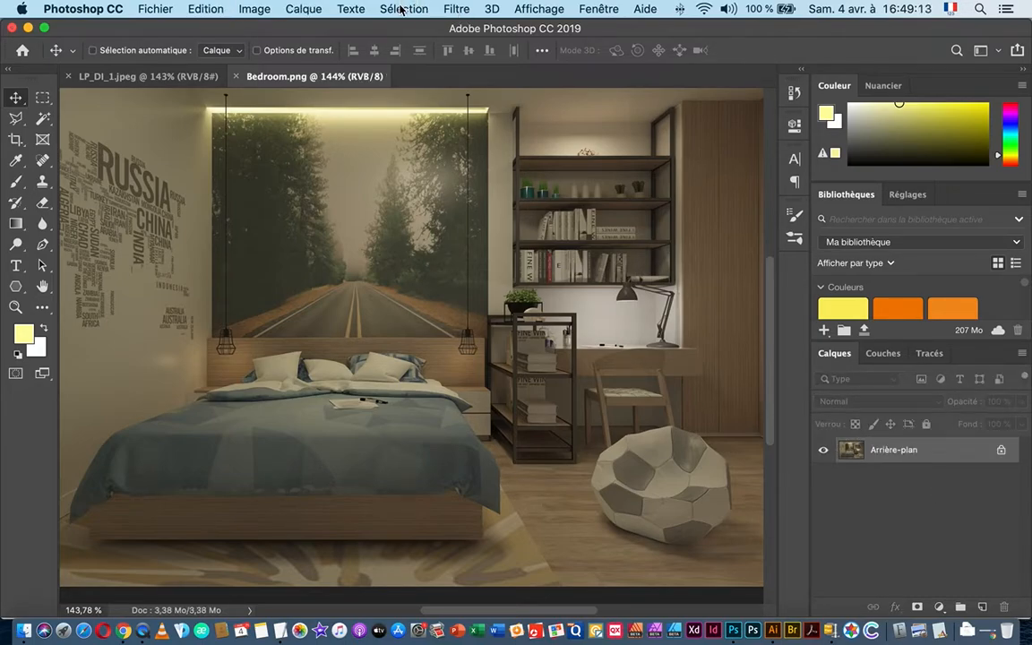
- Duplicate the Arrière-plan layer into a new layer with Calque par Copier
{"action": "left_click", "coordinate": [301, 11]}
{"action": "mouse_move", "coordinate": [548, 28]}
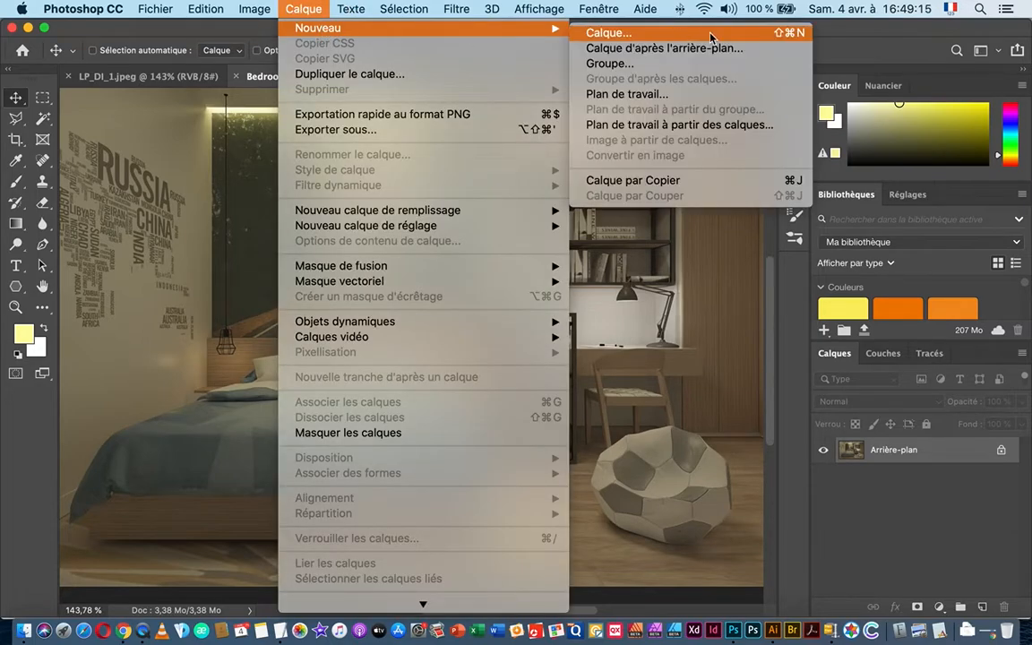
{"action": "left_click", "coordinate": [644, 184]}
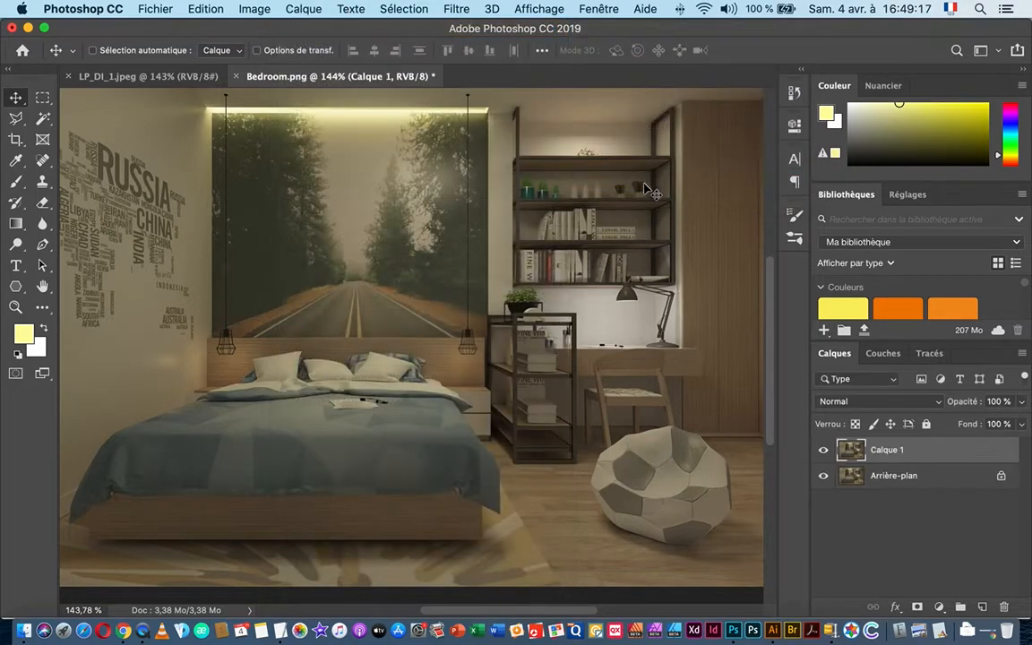
- Add a Noir et blanc adjustment layer clipped to the duplicated layer, with the blend mode Superposition
{"action": "mouse_move", "coordinate": [385, 263]}
{"action": "left_mouse_down"}
{"action": "mouse_move", "coordinate": [350, 266]}
{"action": "mouse_move", "coordinate": [372, 271]}
{"action": "left_mouse_up"}
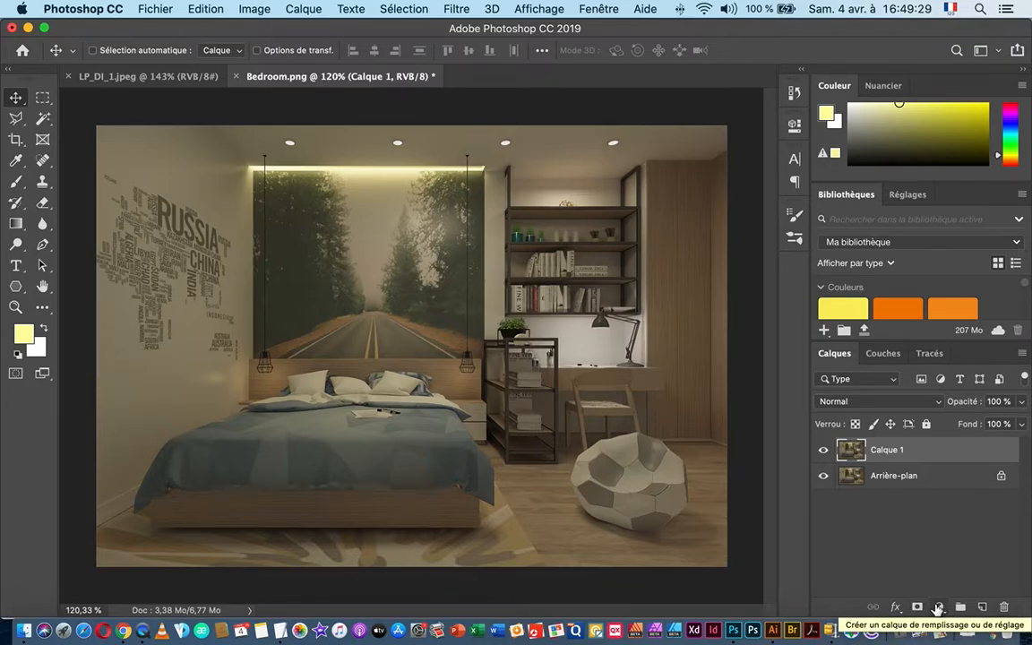
{"action": "left_click", "coordinate": [938, 608]}
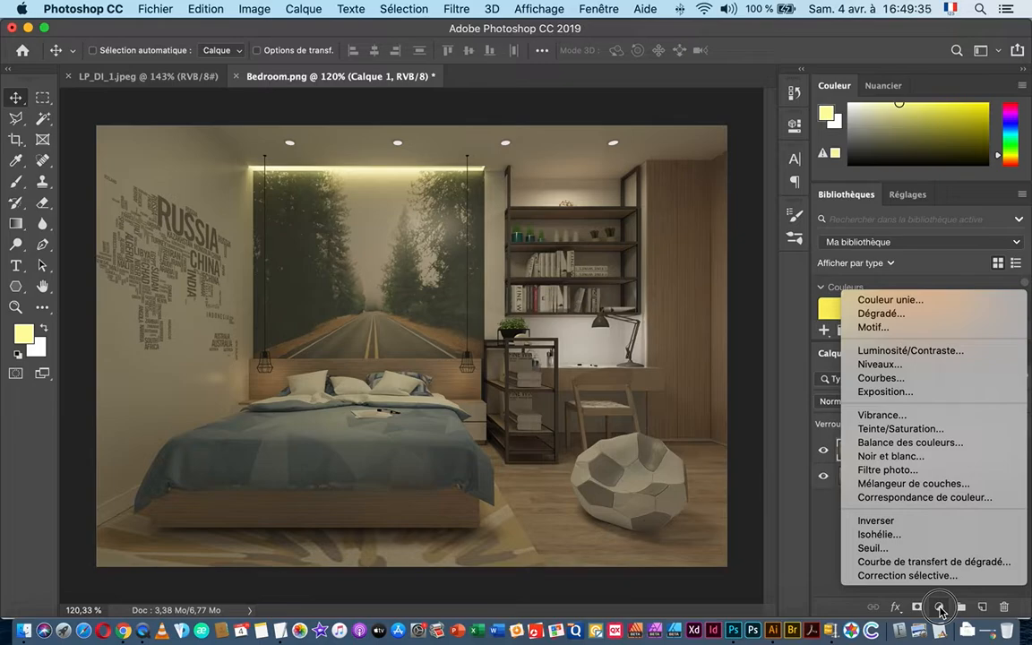
{"action": "left_click", "coordinate": [914, 456], "text": "alt"}
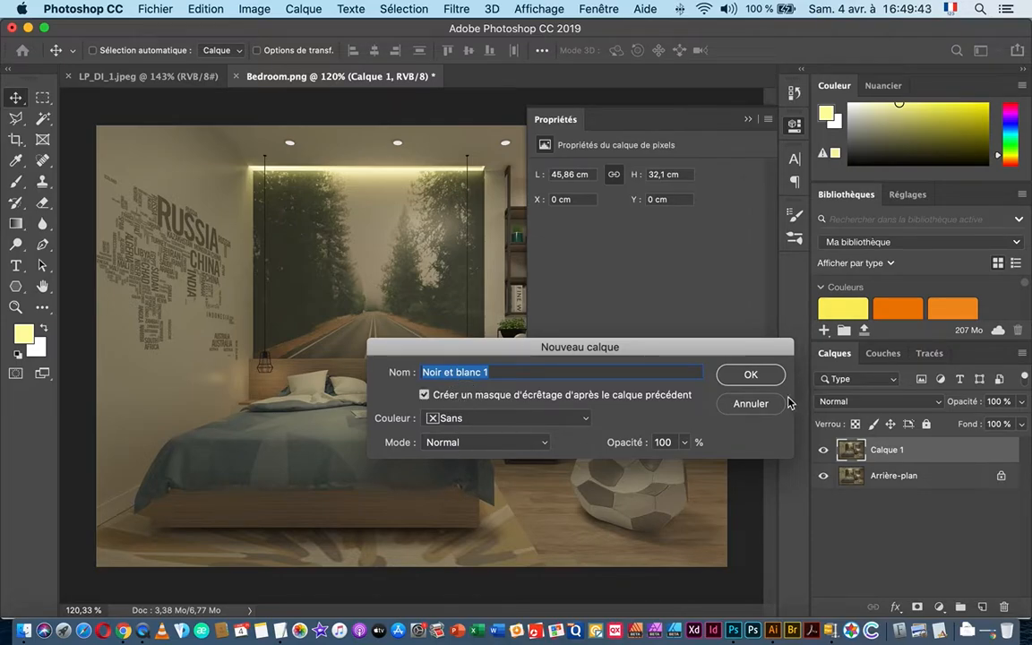
{"action": "left_click", "coordinate": [484, 443]}
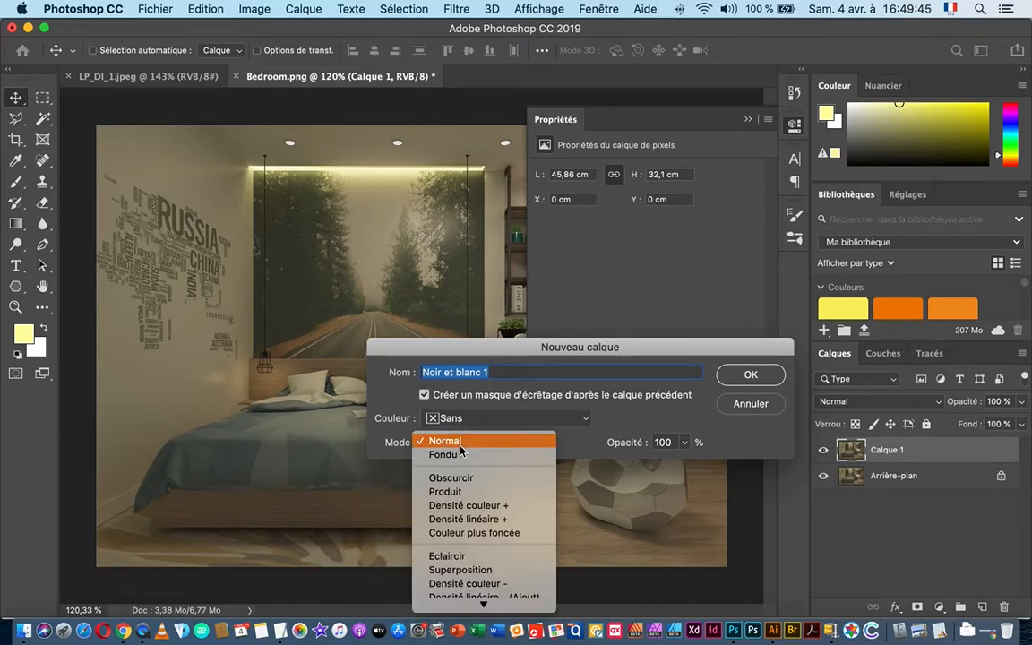
{"action": "left_click", "coordinate": [491, 574]}
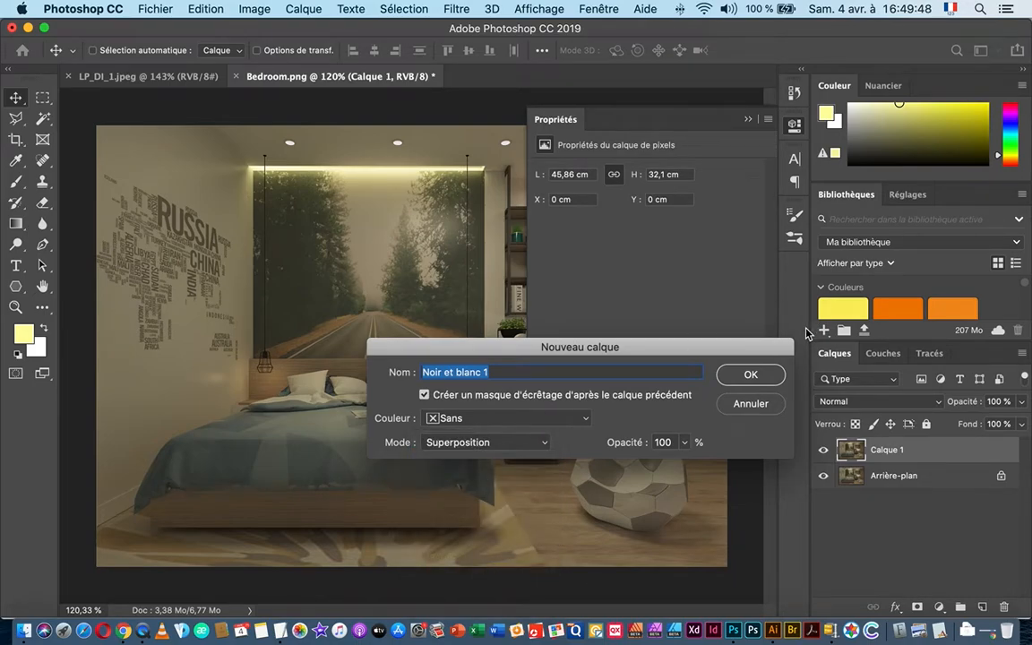
{"action": "left_click", "coordinate": [749, 375]}
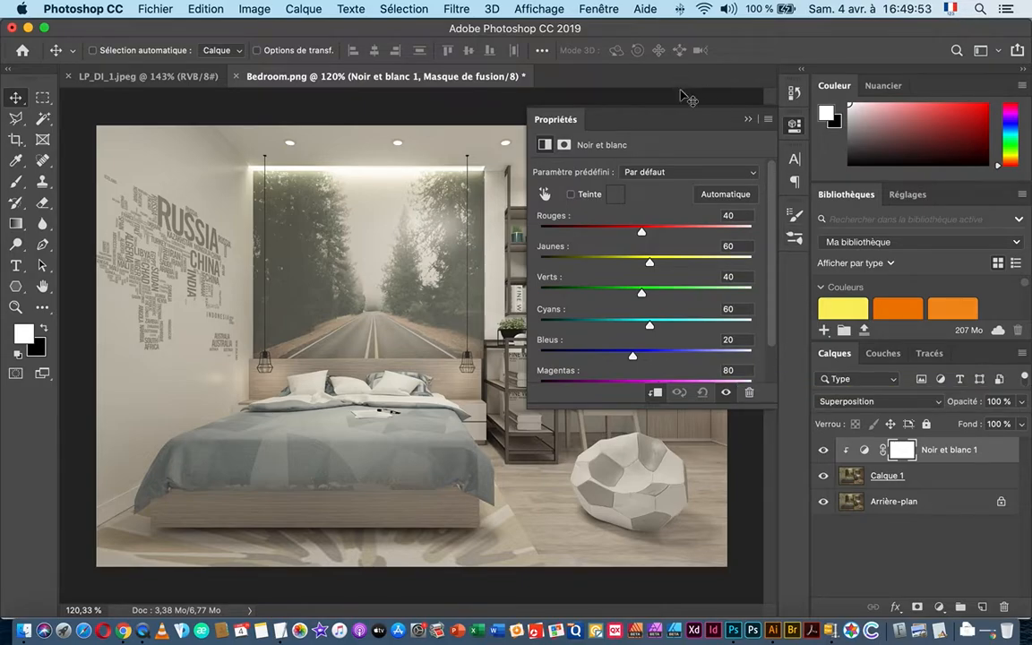
- Apply the Blanc maximal preset to the Noir et blanc adjustment and change its blend mode to Normal
{"action": "left_click", "coordinate": [649, 172]}
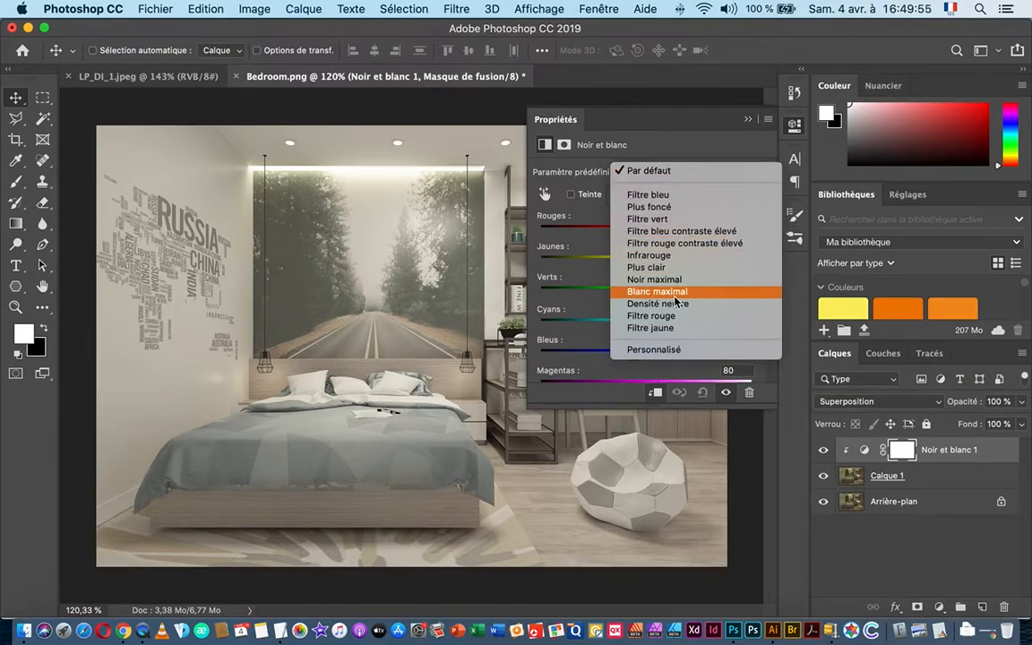
{"action": "left_click", "coordinate": [671, 294]}
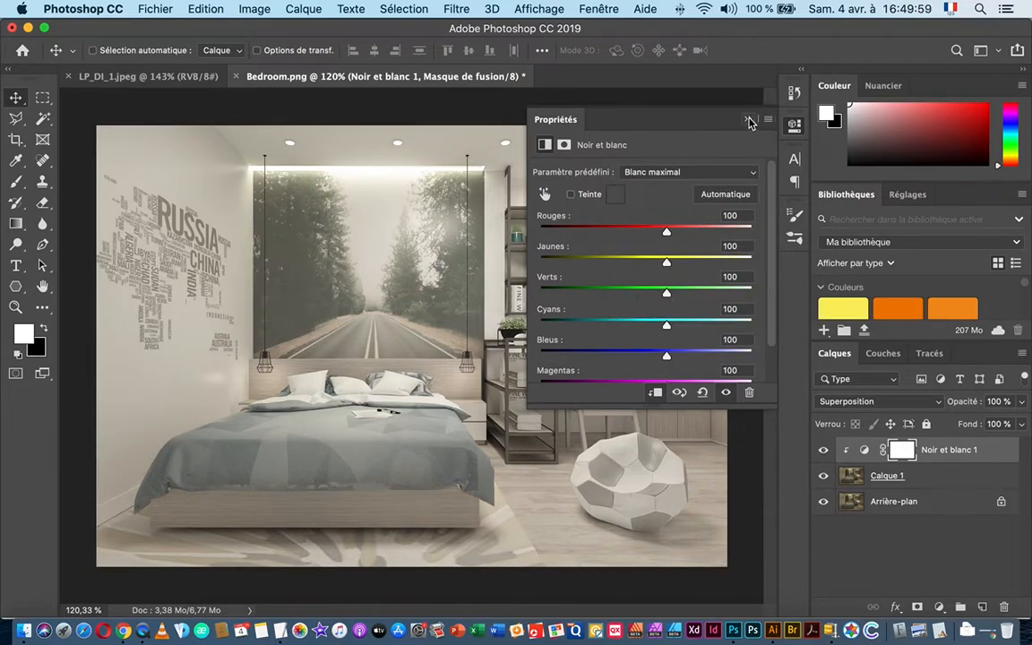
{"action": "left_click", "coordinate": [749, 120]}
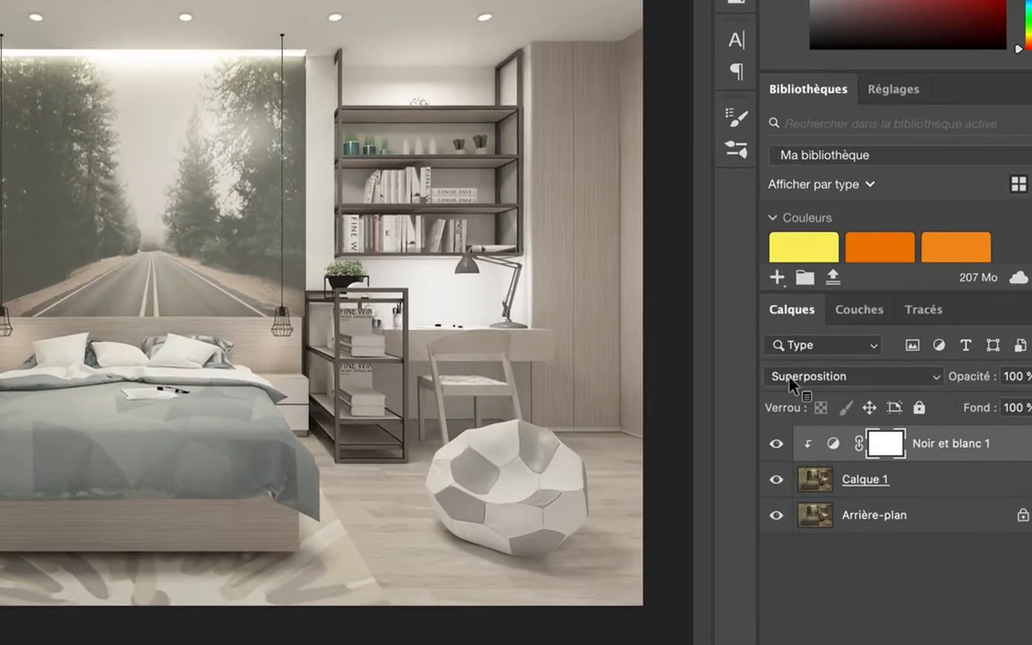
{"action": "left_click", "coordinate": [831, 375]}
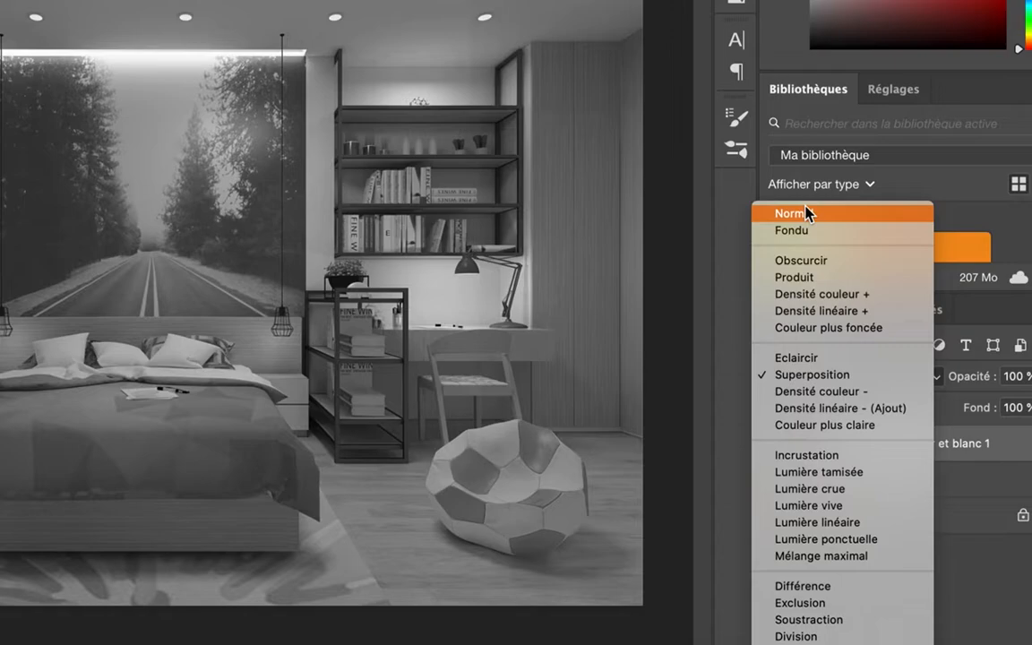
{"action": "left_click", "coordinate": [797, 213]}
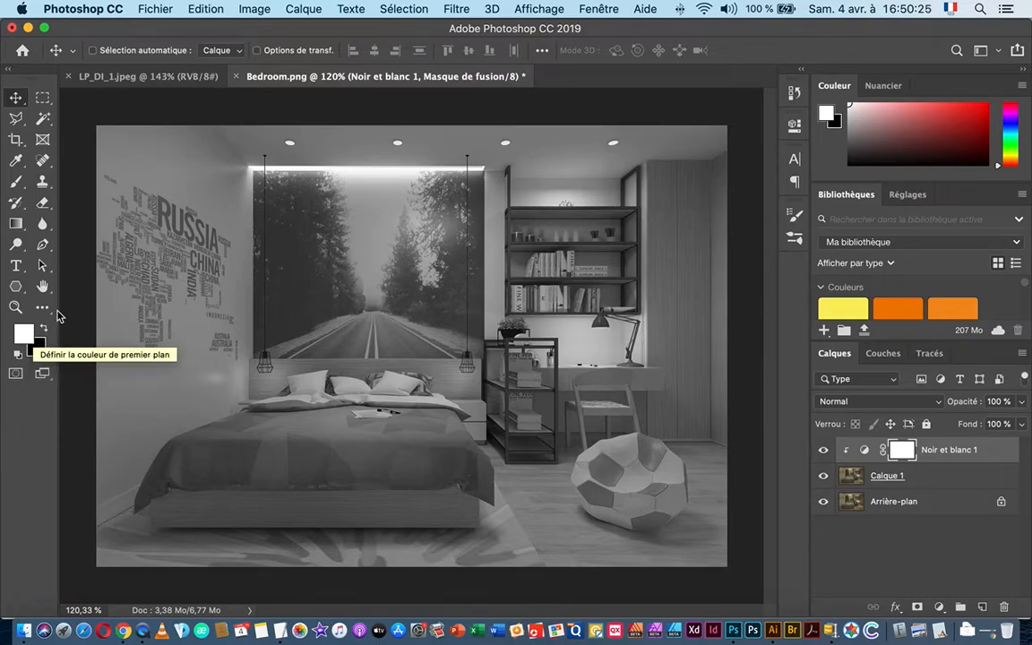
- Set up the Brush tool with the Arrondi flou tip from Formes générales at a size of 39 px
{"action": "left_click", "coordinate": [18, 183]}
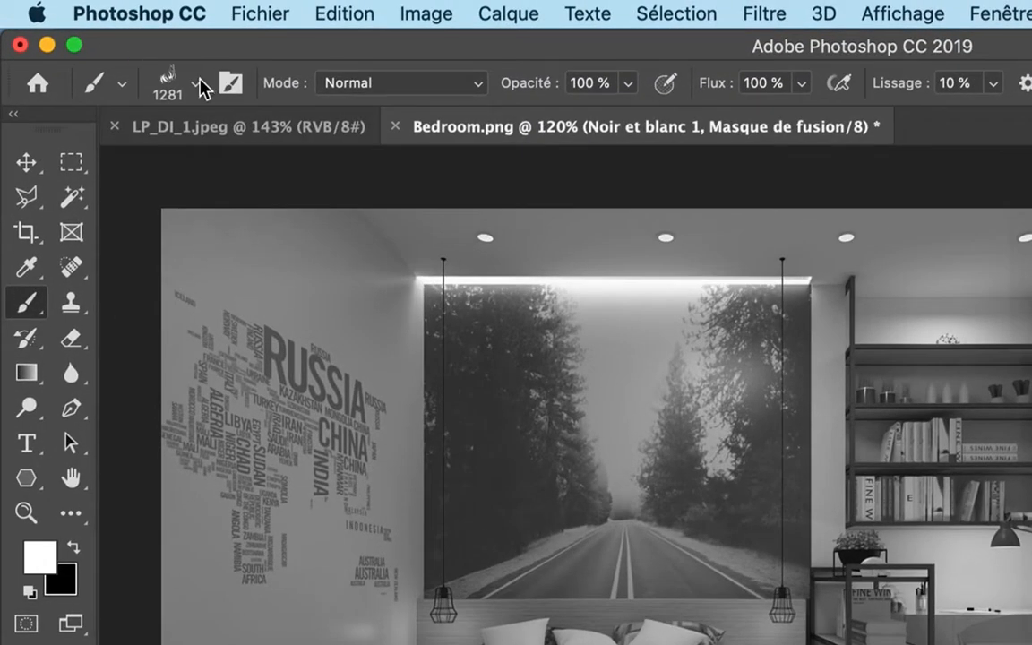
{"action": "left_click", "coordinate": [117, 51]}
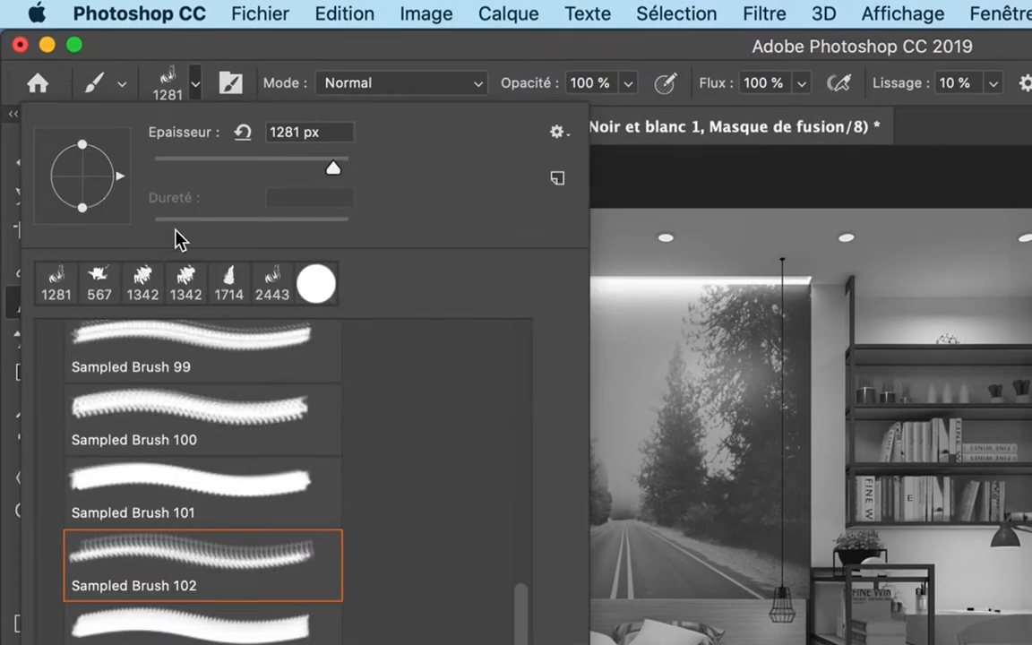
{"action": "left_click_drag", "start_coordinate": [521, 610], "coordinate": [528, 327]}
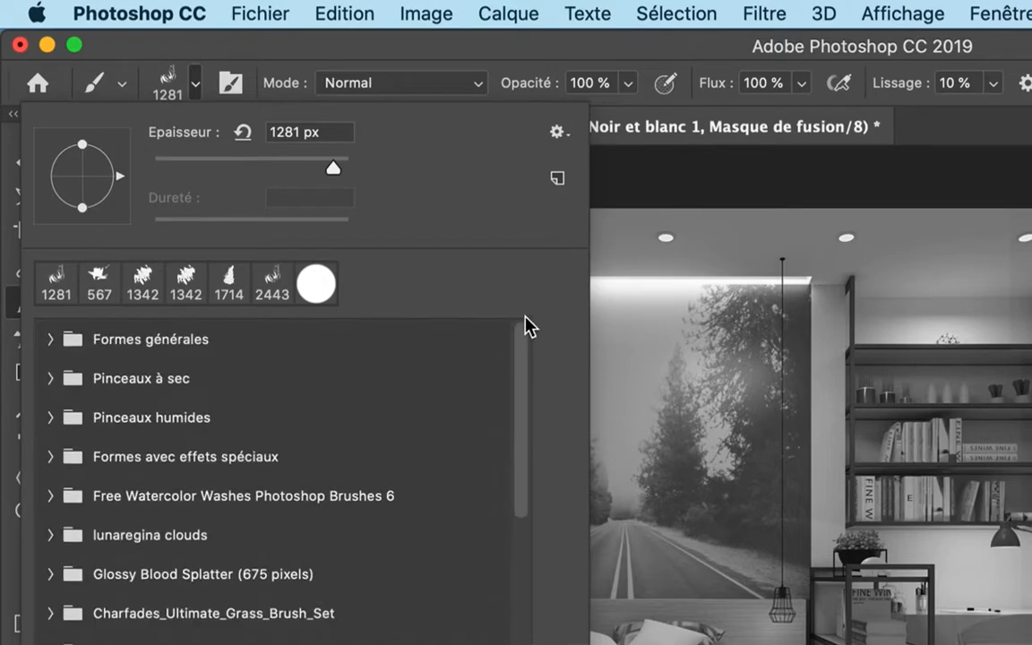
{"action": "left_click", "coordinate": [50, 339]}
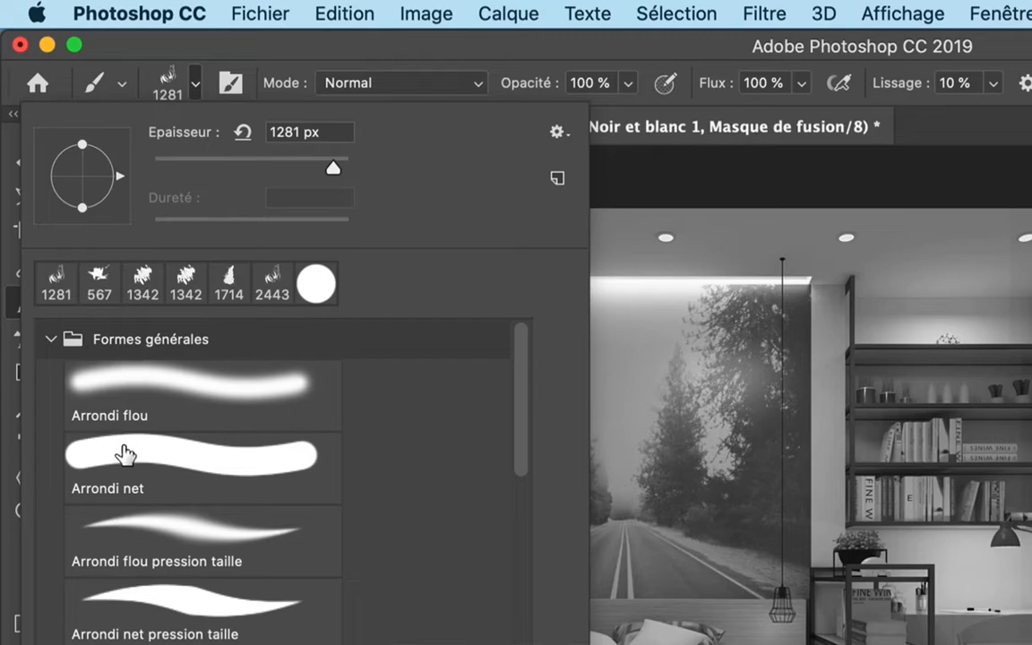
{"action": "left_click", "coordinate": [165, 386]}
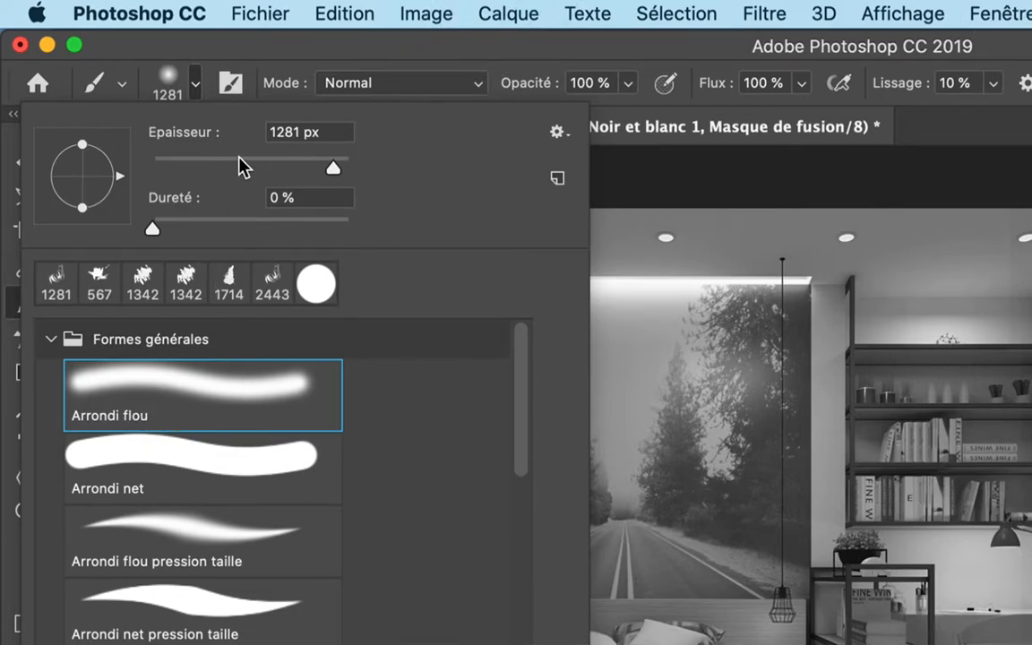
{"action": "left_click_drag", "start_coordinate": [242, 166], "coordinate": [190, 167]}
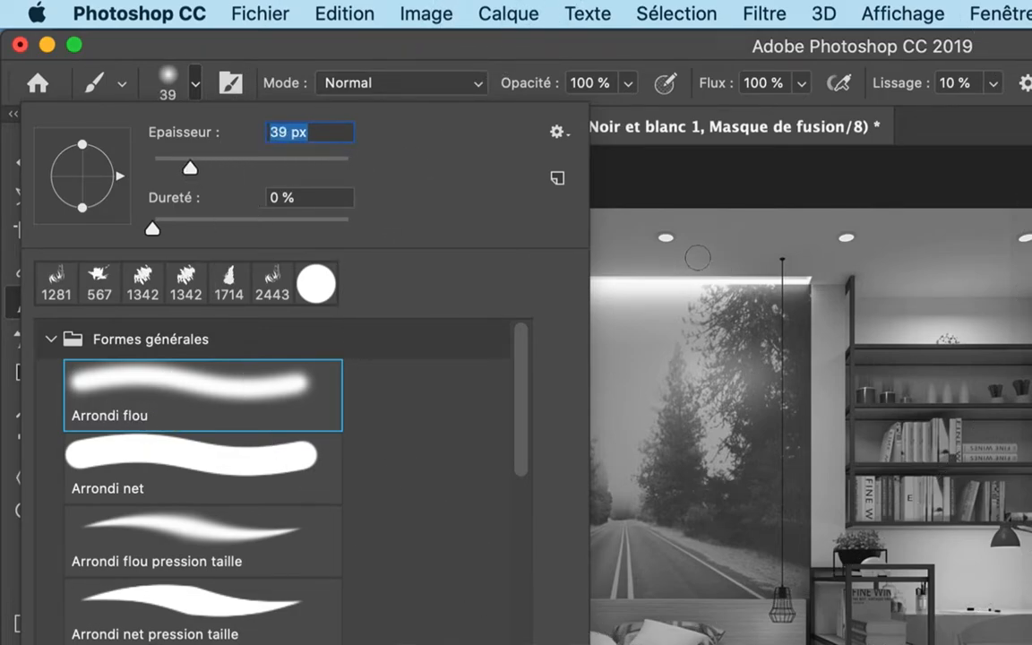
{"action": "left_click", "coordinate": [438, 40]}
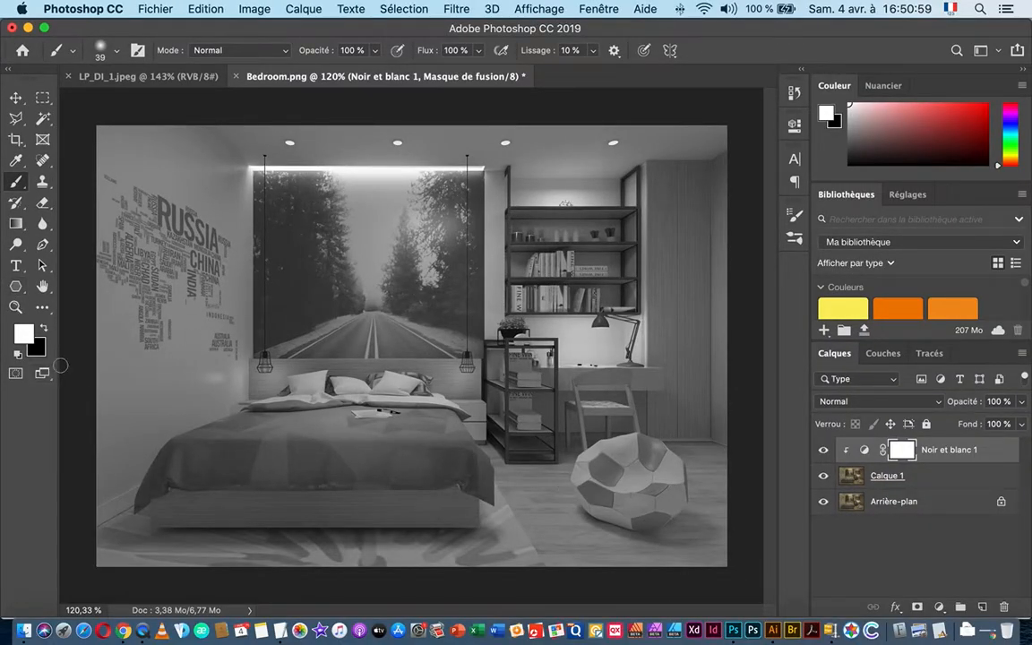
- Paint black on the Noir et blanc mask over the rug's near-left corner and the adjoining end of the bed to reveal their colour
{"action": "left_click", "coordinate": [46, 328]}
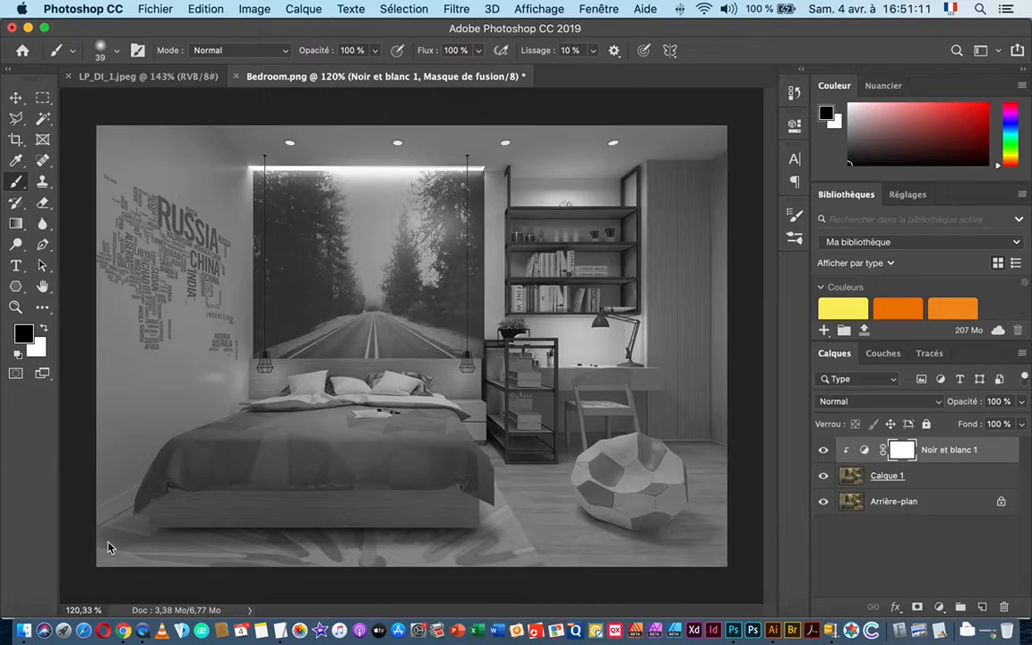
{"action": "scroll", "coordinate": [108, 547], "scroll_direction": "up", "scroll_amount": 6}
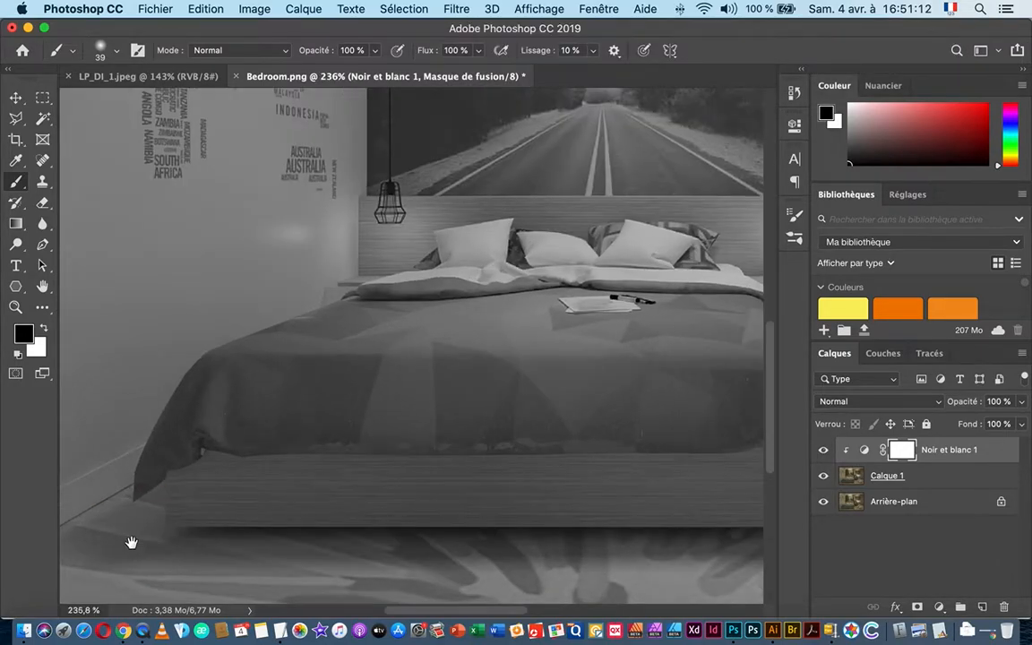
{"action": "left_click_drag", "start_coordinate": [132, 544], "coordinate": [223, 444]}
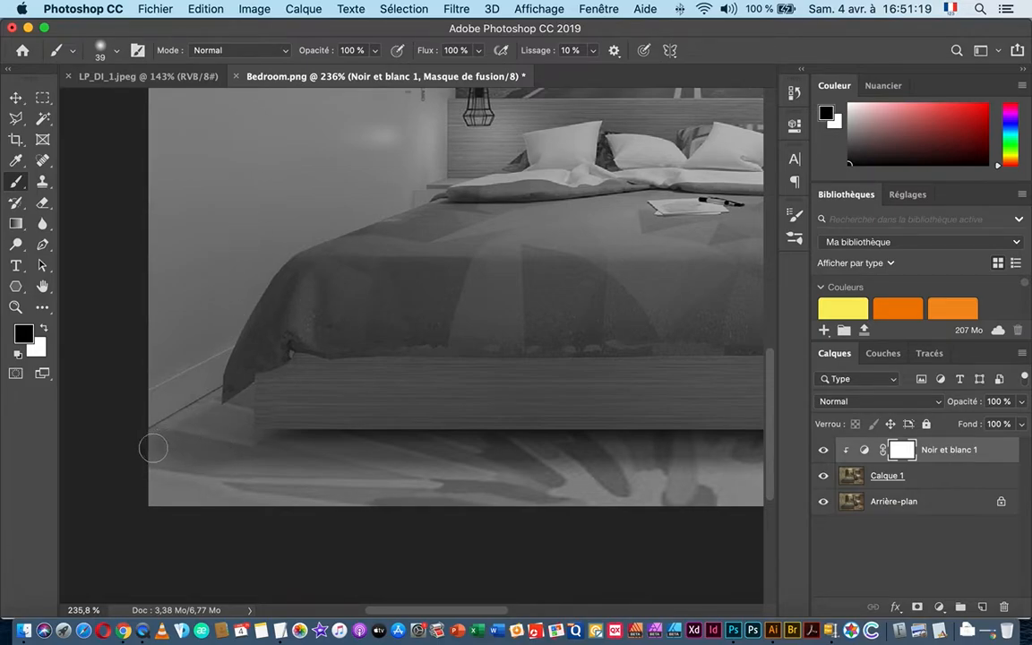
{"action": "mouse_move", "coordinate": [154, 448]}
{"action": "left_mouse_down"}
{"action": "mouse_move", "coordinate": [238, 394]}
{"action": "mouse_move", "coordinate": [249, 364]}
{"action": "mouse_move", "coordinate": [238, 362]}
{"action": "mouse_move", "coordinate": [325, 258]}
{"action": "mouse_move", "coordinate": [299, 352]}
{"action": "mouse_move", "coordinate": [314, 398]}
{"action": "mouse_move", "coordinate": [161, 473]}
{"action": "mouse_move", "coordinate": [231, 459]}
{"action": "left_mouse_up"}
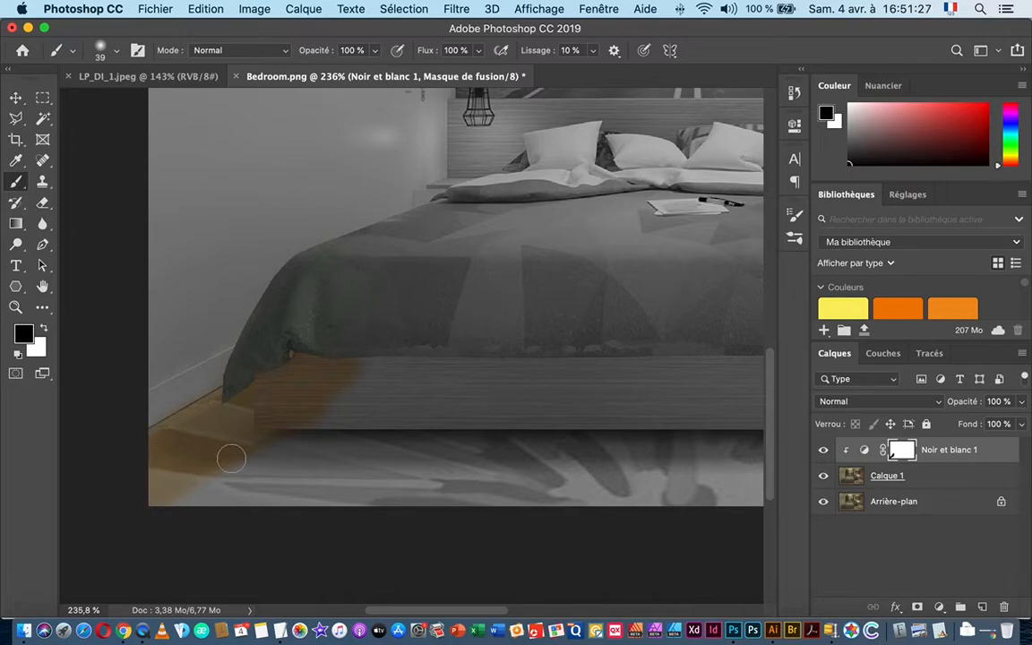
- Enlarge the brush to 138 px and paint black on the mask over the rug, wooden bed base and bedspread to reveal their colour
{"action": "right_click", "coordinate": [305, 362]}
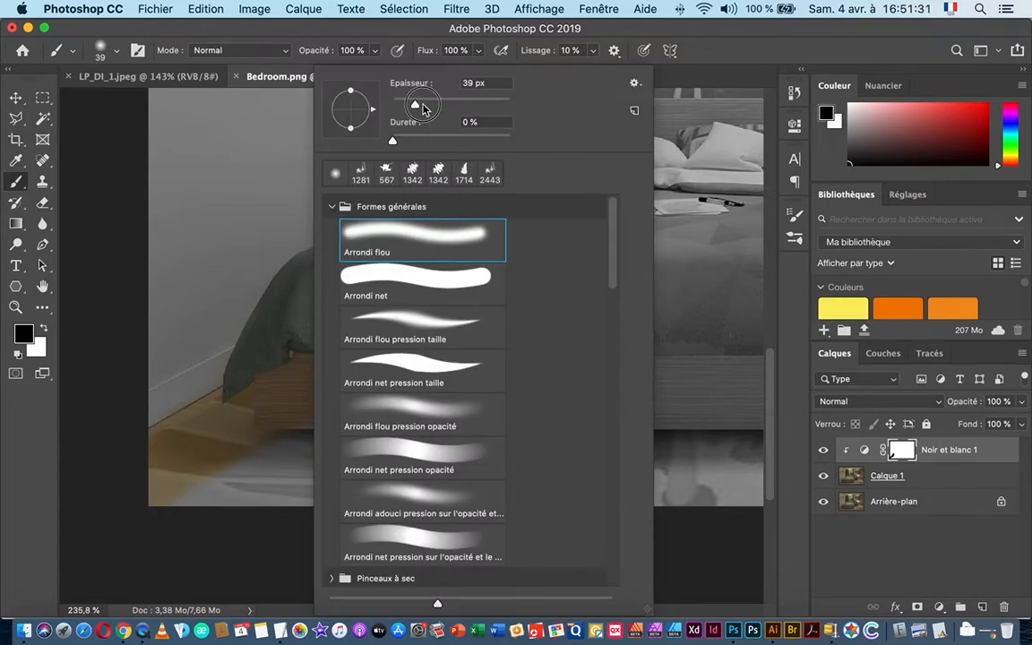
{"action": "left_click_drag", "start_coordinate": [424, 108], "coordinate": [462, 109]}
{"action": "key", "text": "Return"}
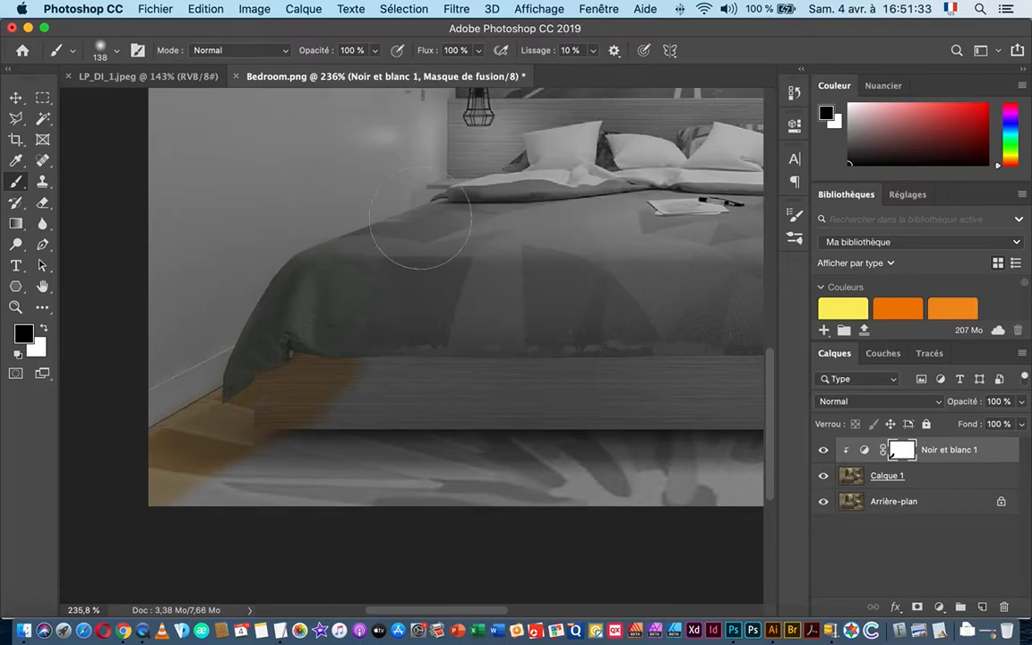
{"action": "mouse_move", "coordinate": [212, 488]}
{"action": "left_mouse_down"}
{"action": "mouse_move", "coordinate": [488, 491]}
{"action": "mouse_move", "coordinate": [226, 478]}
{"action": "mouse_move", "coordinate": [470, 461]}
{"action": "mouse_move", "coordinate": [378, 407]}
{"action": "mouse_move", "coordinate": [352, 360]}
{"action": "mouse_move", "coordinate": [372, 318]}
{"action": "mouse_move", "coordinate": [426, 275]}
{"action": "mouse_move", "coordinate": [478, 259]}
{"action": "mouse_move", "coordinate": [599, 247]}
{"action": "mouse_move", "coordinate": [609, 267]}
{"action": "mouse_move", "coordinate": [595, 406]}
{"action": "mouse_move", "coordinate": [665, 413]}
{"action": "mouse_move", "coordinate": [389, 364]}
{"action": "mouse_move", "coordinate": [385, 343]}
{"action": "mouse_move", "coordinate": [661, 338]}
{"action": "mouse_move", "coordinate": [678, 447]}
{"action": "mouse_move", "coordinate": [721, 501]}
{"action": "mouse_move", "coordinate": [631, 496]}
{"action": "left_mouse_up"}
{"action": "left_click_drag", "start_coordinate": [650, 439], "coordinate": [364, 464]}
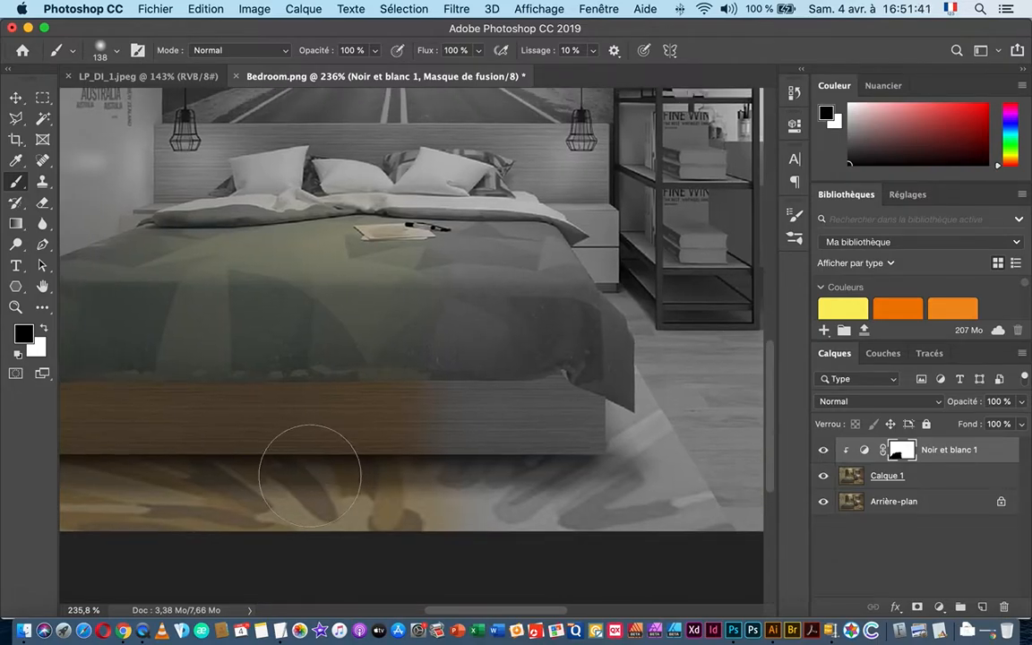
{"action": "mouse_move", "coordinate": [295, 472]}
{"action": "left_mouse_down"}
{"action": "mouse_move", "coordinate": [623, 491]}
{"action": "mouse_move", "coordinate": [508, 482]}
{"action": "mouse_move", "coordinate": [591, 462]}
{"action": "mouse_move", "coordinate": [554, 407]}
{"action": "mouse_move", "coordinate": [577, 372]}
{"action": "left_mouse_up"}
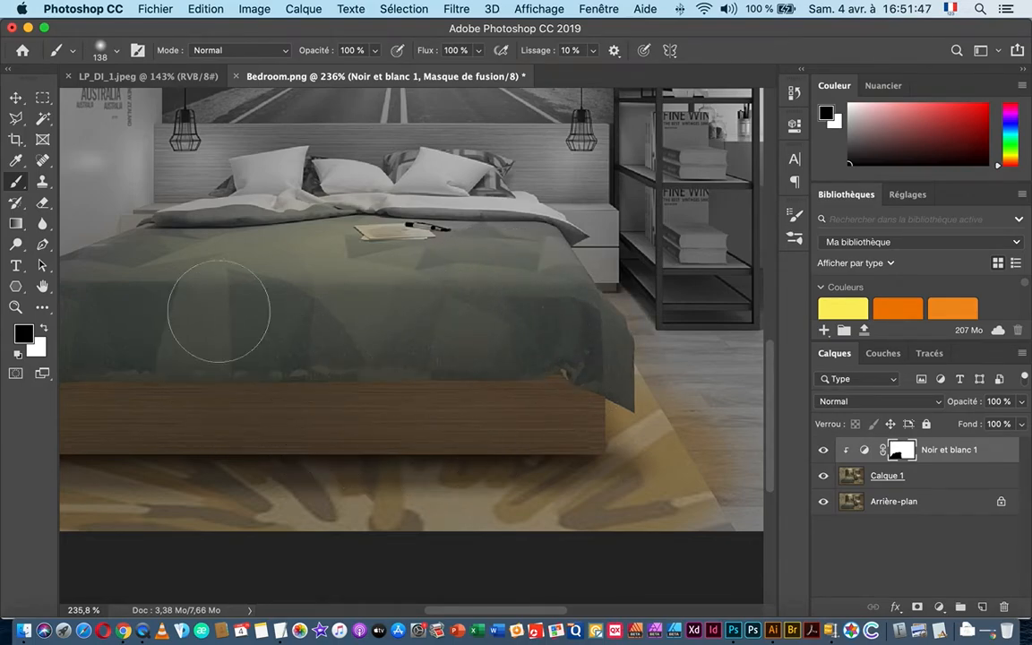
- Reduce the brush to 32 px and paint the bedspread's far right edge black on the mask, up to the folded sheet
{"action": "left_click_drag", "start_coordinate": [248, 296], "coordinate": [164, 300]}
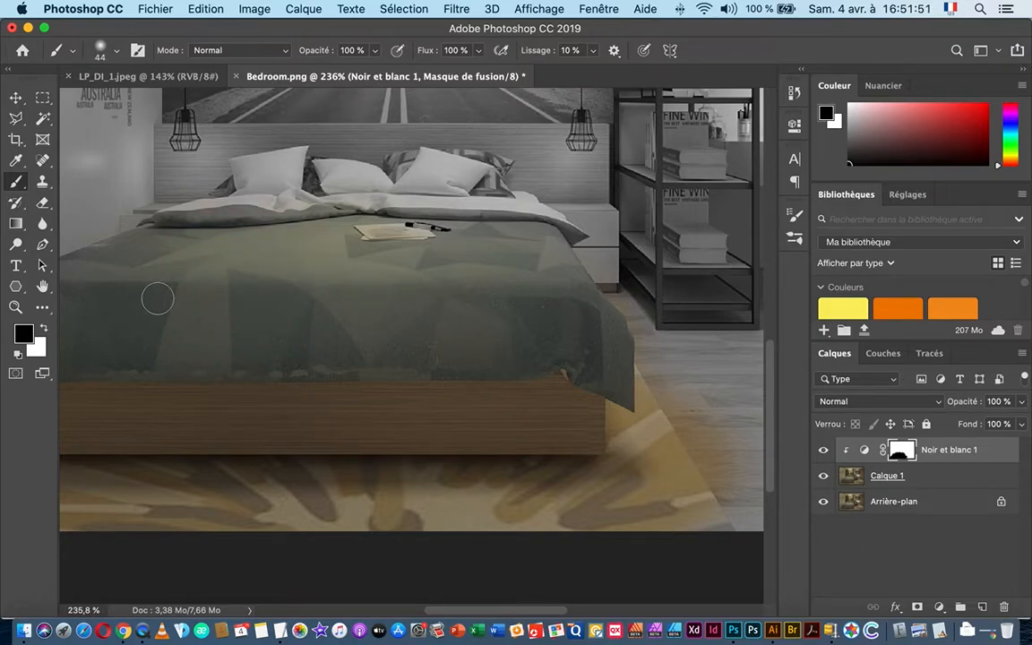
{"action": "mouse_move", "coordinate": [229, 269]}
{"action": "left_mouse_down"}
{"action": "mouse_move", "coordinate": [272, 276]}
{"action": "mouse_move", "coordinate": [195, 275]}
{"action": "mouse_move", "coordinate": [259, 275]}
{"action": "left_mouse_up"}
{"action": "mouse_move", "coordinate": [232, 273]}
{"action": "left_mouse_down"}
{"action": "mouse_move", "coordinate": [262, 281]}
{"action": "mouse_move", "coordinate": [213, 280]}
{"action": "left_mouse_up"}
{"action": "right_click", "coordinate": [240, 269]}
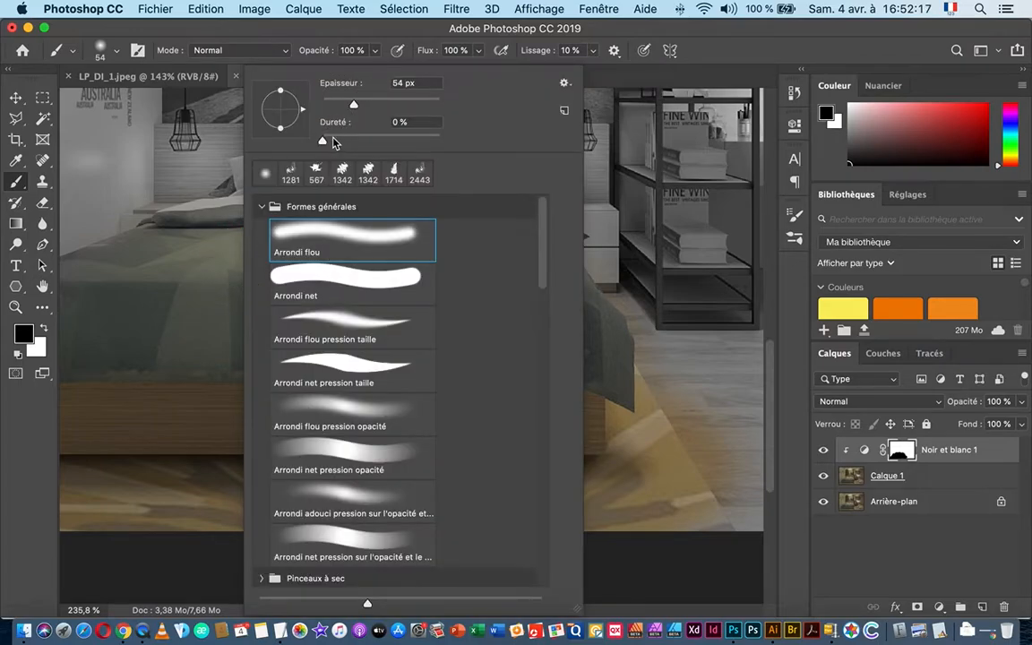
{"action": "key", "text": "Return"}
{"action": "left_click_drag", "start_coordinate": [289, 236], "coordinate": [272, 236]}
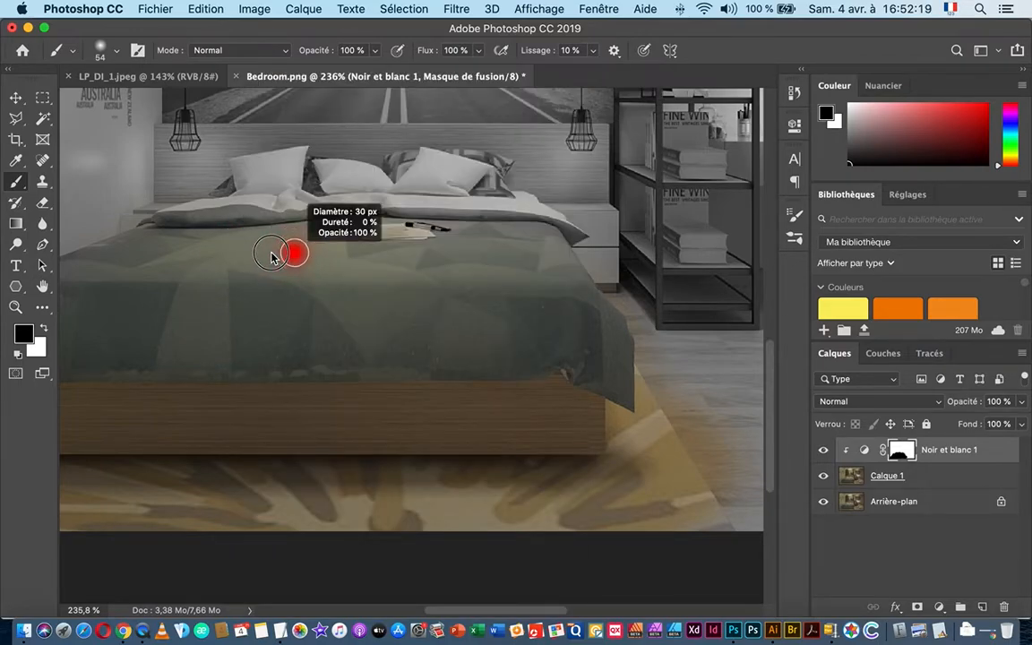
{"action": "left_click_drag", "start_coordinate": [417, 252], "coordinate": [477, 250]}
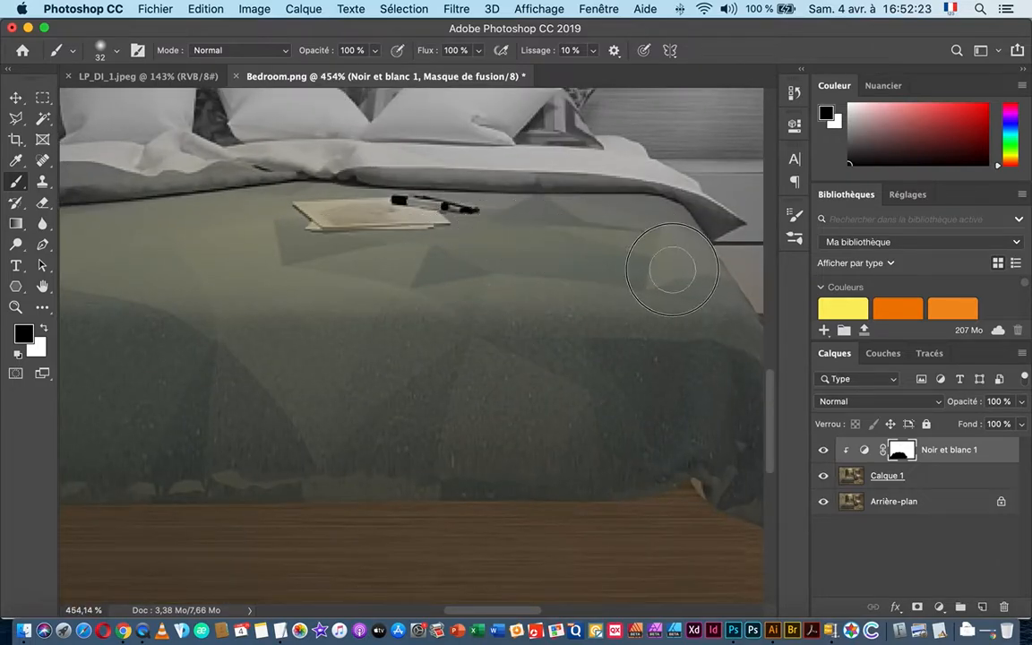
{"action": "mouse_move", "coordinate": [672, 270]}
{"action": "left_mouse_down"}
{"action": "mouse_move", "coordinate": [679, 263]}
{"action": "mouse_move", "coordinate": [666, 239]}
{"action": "mouse_move", "coordinate": [624, 213]}
{"action": "mouse_move", "coordinate": [499, 200]}
{"action": "mouse_move", "coordinate": [511, 180]}
{"action": "mouse_move", "coordinate": [496, 231]}
{"action": "left_mouse_up"}
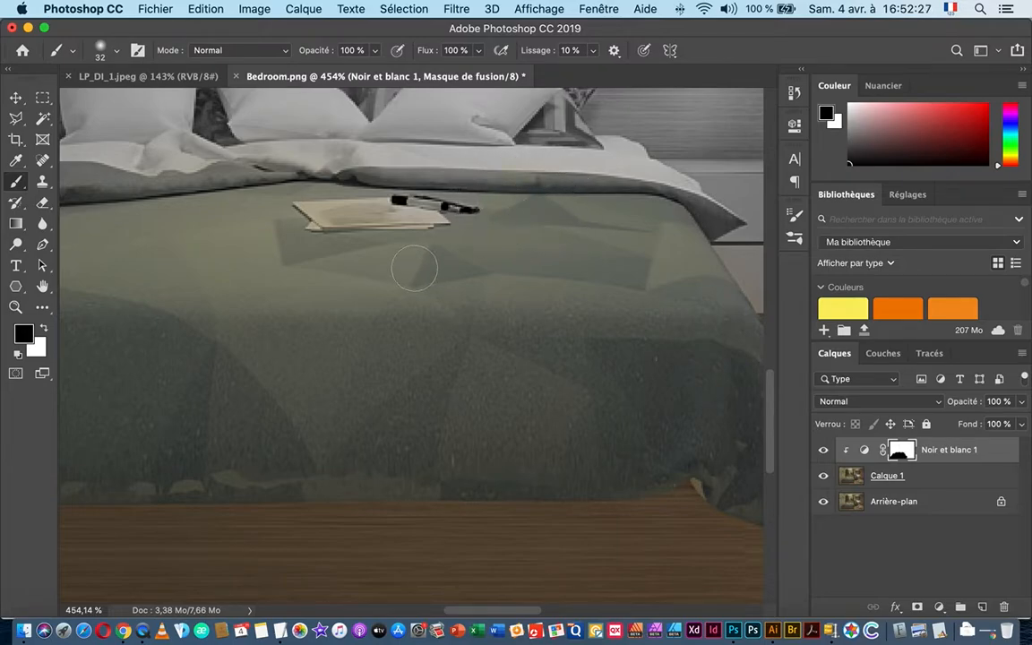
- Paint the papers lying on the bedspread with white on the mask, using a 10 px brush, to return them to greyscale
{"action": "left_click_drag", "start_coordinate": [343, 220], "coordinate": [401, 271]}
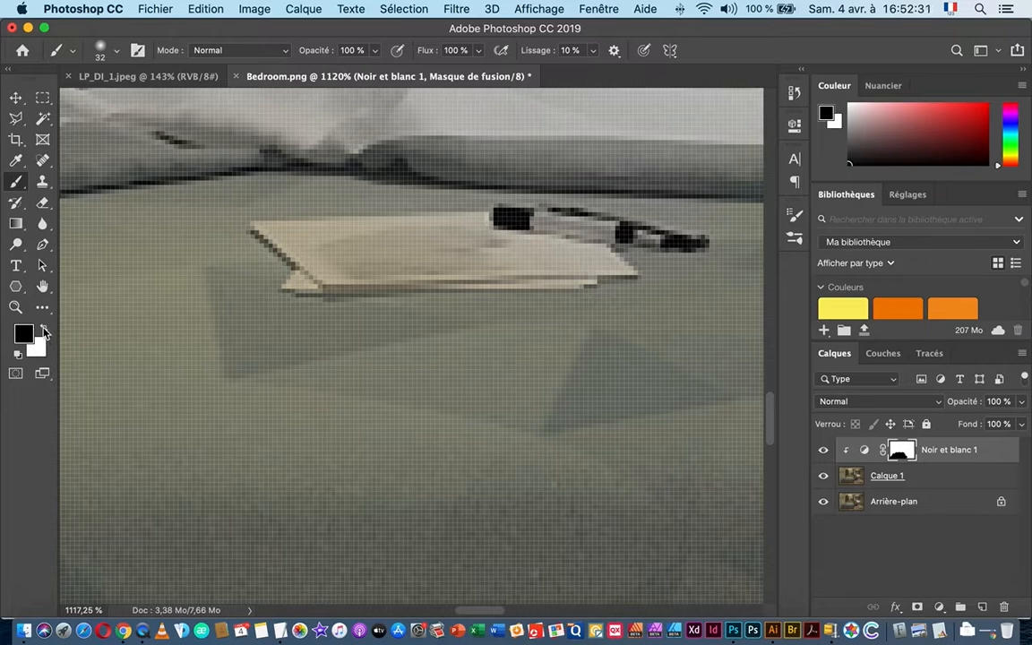
{"action": "left_click", "coordinate": [44, 330]}
{"action": "mouse_move", "coordinate": [392, 249]}
{"action": "left_mouse_down"}
{"action": "mouse_move", "coordinate": [292, 259]}
{"action": "mouse_move", "coordinate": [498, 249]}
{"action": "mouse_move", "coordinate": [427, 242]}
{"action": "mouse_move", "coordinate": [476, 242]}
{"action": "mouse_move", "coordinate": [603, 262]}
{"action": "mouse_move", "coordinate": [309, 273]}
{"action": "mouse_move", "coordinate": [286, 232]}
{"action": "mouse_move", "coordinate": [601, 232]}
{"action": "mouse_move", "coordinate": [544, 232]}
{"action": "left_mouse_up"}
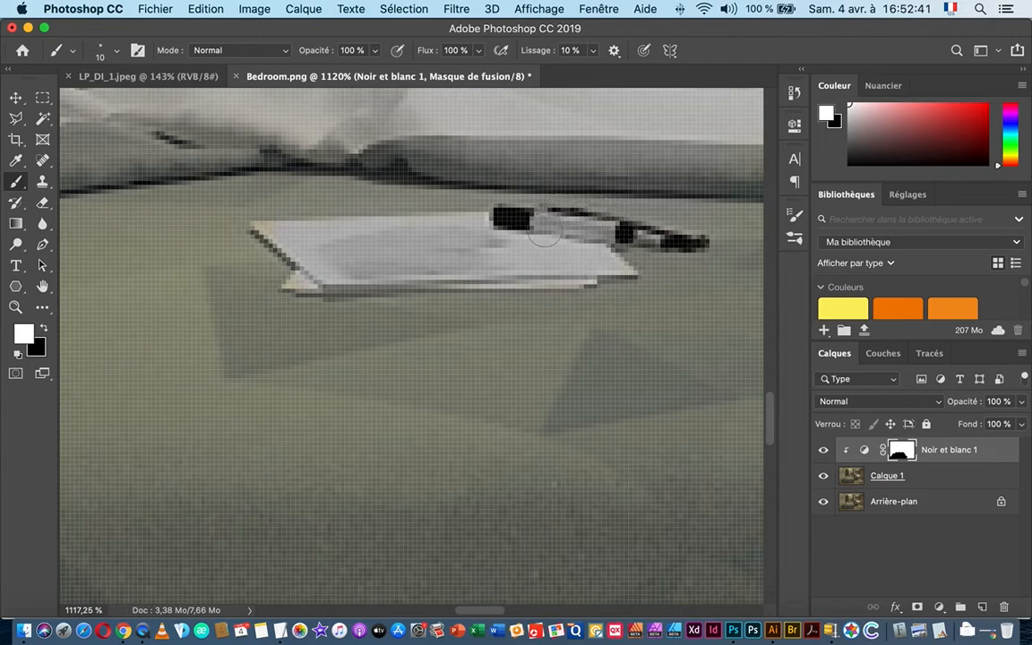
{"action": "left_click", "coordinate": [42, 329]}
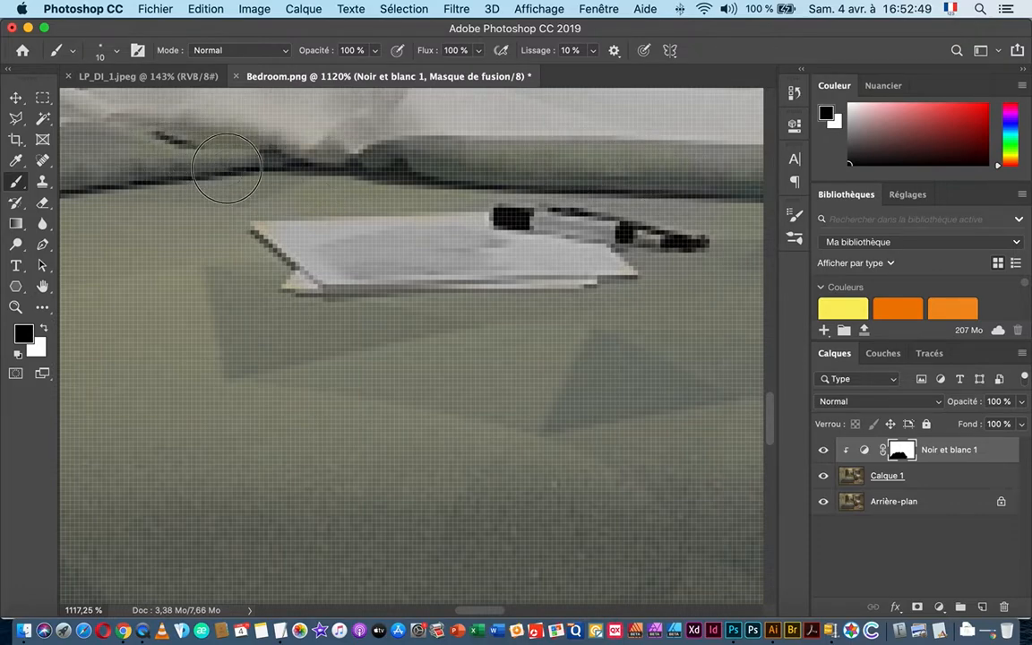
{"action": "left_click_drag", "start_coordinate": [173, 166], "coordinate": [518, 226]}
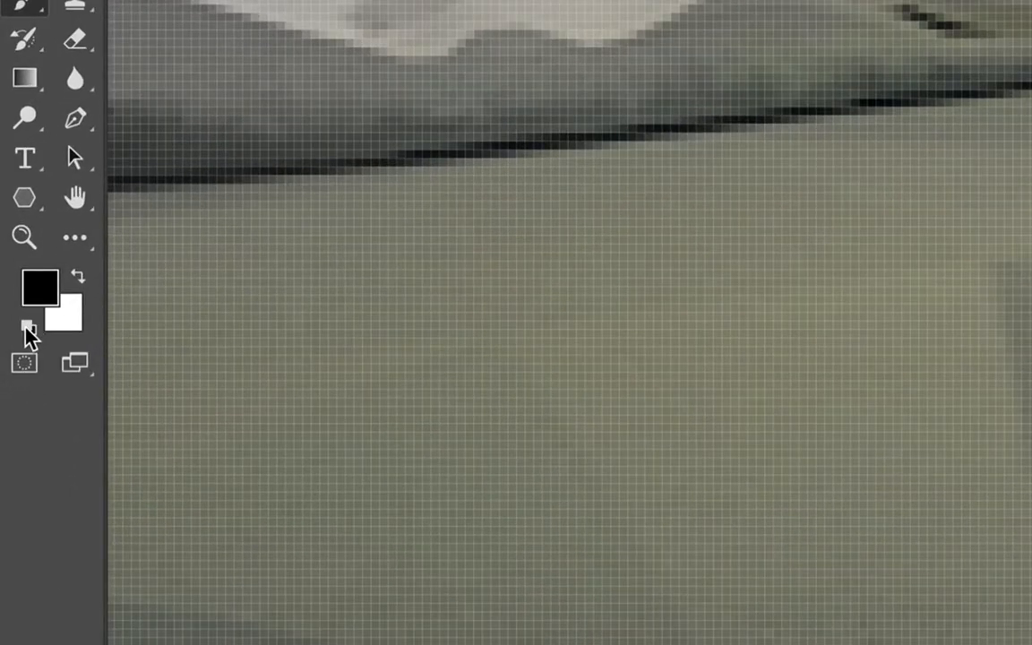
{"action": "left_click", "coordinate": [78, 280]}
{"action": "key", "text": "x"}
{"action": "key", "text": "x"}
{"action": "key", "text": "x"}
{"action": "key", "text": "x"}
{"action": "key", "text": "x"}
{"action": "key", "text": "x"}
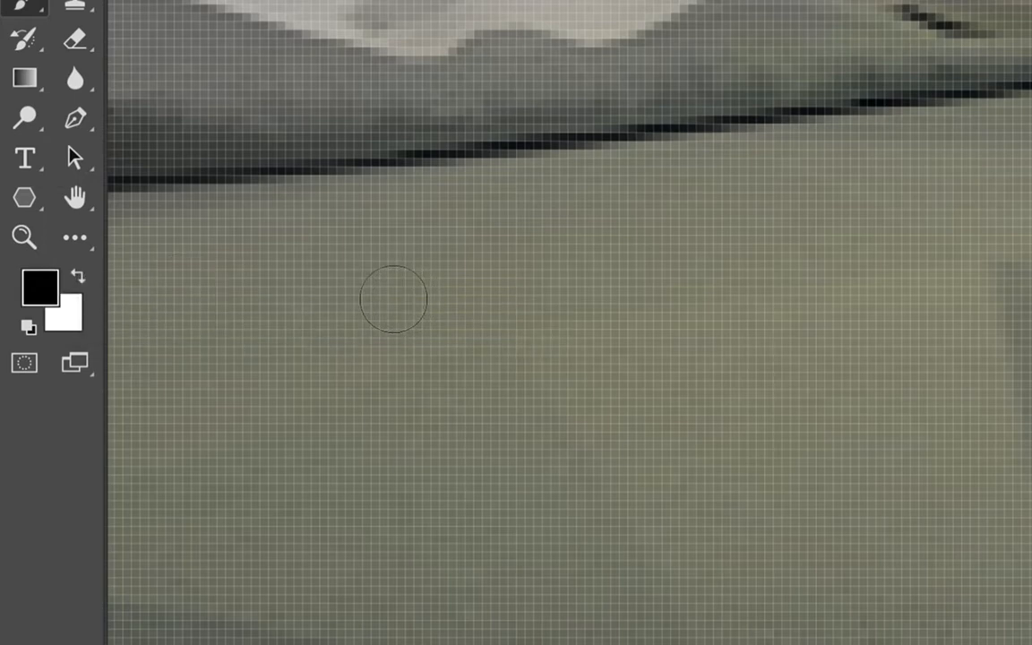
{"action": "key", "text": "x"}
{"action": "key", "text": "x"}
{"action": "scroll", "coordinate": [394, 299], "scroll_direction": "up", "scroll_amount": 1}
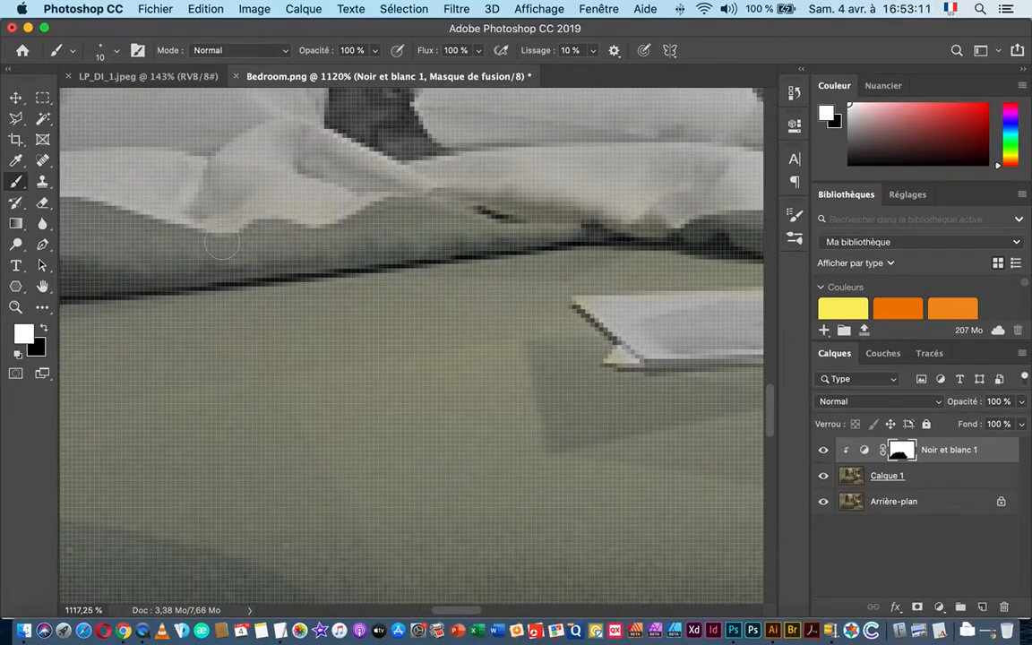
- Try white on the mask over the bedspread below the fold, and repaint the area with black to bring back its colour
{"action": "mouse_move", "coordinate": [430, 235]}
{"action": "left_mouse_down"}
{"action": "mouse_move", "coordinate": [279, 247]}
{"action": "mouse_move", "coordinate": [375, 260]}
{"action": "mouse_move", "coordinate": [130, 272]}
{"action": "mouse_move", "coordinate": [236, 299]}
{"action": "mouse_move", "coordinate": [207, 298]}
{"action": "mouse_move", "coordinate": [330, 296]}
{"action": "mouse_move", "coordinate": [312, 319]}
{"action": "mouse_move", "coordinate": [258, 337]}
{"action": "mouse_move", "coordinate": [413, 311]}
{"action": "mouse_move", "coordinate": [436, 284]}
{"action": "mouse_move", "coordinate": [368, 293]}
{"action": "left_mouse_up"}
{"action": "key", "text": "x"}
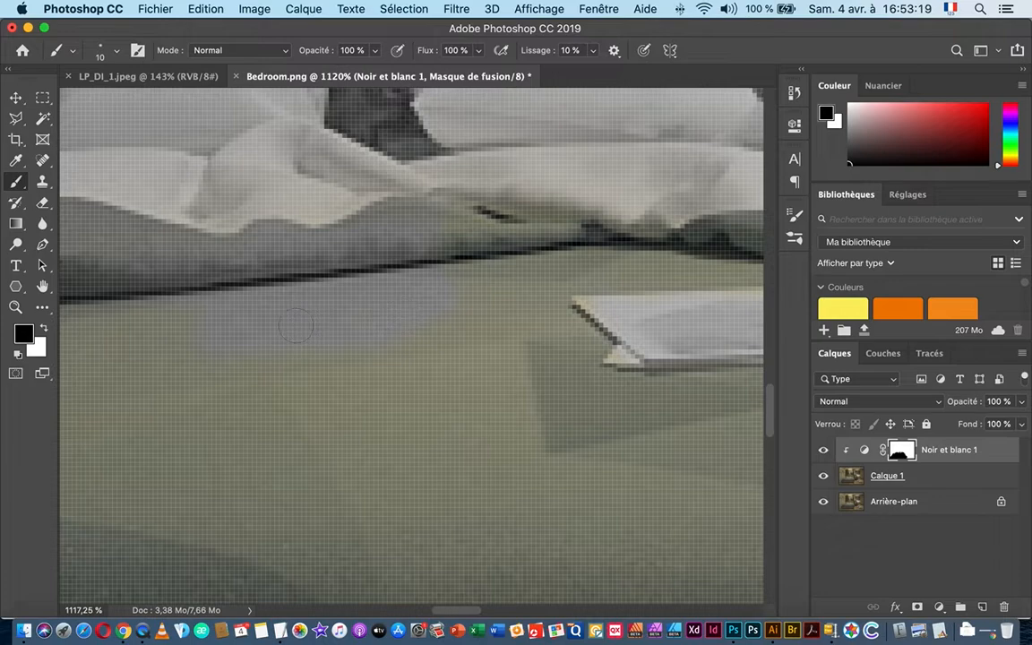
{"action": "left_click_drag", "start_coordinate": [296, 326], "coordinate": [341, 329]}
- Paint black on the mask along the bedspread's folded edge to its left tip with a 19 px brush to reveal its colour
{"action": "mouse_move", "coordinate": [167, 340]}
{"action": "left_mouse_down"}
{"action": "mouse_move", "coordinate": [357, 328]}
{"action": "mouse_move", "coordinate": [293, 318]}
{"action": "mouse_move", "coordinate": [403, 293]}
{"action": "mouse_move", "coordinate": [386, 283]}
{"action": "mouse_move", "coordinate": [397, 264]}
{"action": "mouse_move", "coordinate": [427, 257]}
{"action": "mouse_move", "coordinate": [391, 249]}
{"action": "mouse_move", "coordinate": [461, 283]}
{"action": "mouse_move", "coordinate": [128, 269]}
{"action": "mouse_move", "coordinate": [212, 285]}
{"action": "mouse_move", "coordinate": [488, 255]}
{"action": "mouse_move", "coordinate": [548, 264]}
{"action": "mouse_move", "coordinate": [377, 274]}
{"action": "left_mouse_up"}
{"action": "key", "text": "space"}
{"action": "left_click_drag", "start_coordinate": [230, 285], "coordinate": [529, 311]}
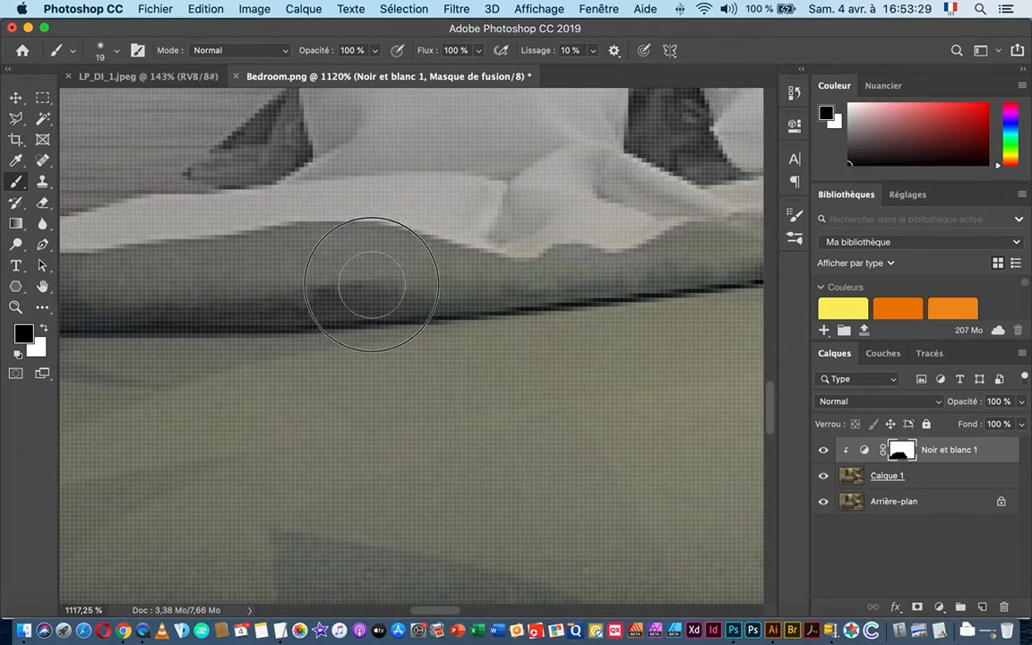
{"action": "mouse_move", "coordinate": [372, 284]}
{"action": "left_mouse_down"}
{"action": "mouse_move", "coordinate": [253, 272]}
{"action": "mouse_move", "coordinate": [122, 295]}
{"action": "mouse_move", "coordinate": [299, 346]}
{"action": "mouse_move", "coordinate": [291, 343]}
{"action": "mouse_move", "coordinate": [414, 341]}
{"action": "mouse_move", "coordinate": [325, 344]}
{"action": "mouse_move", "coordinate": [480, 326]}
{"action": "left_mouse_up"}
{"action": "key", "text": "space"}
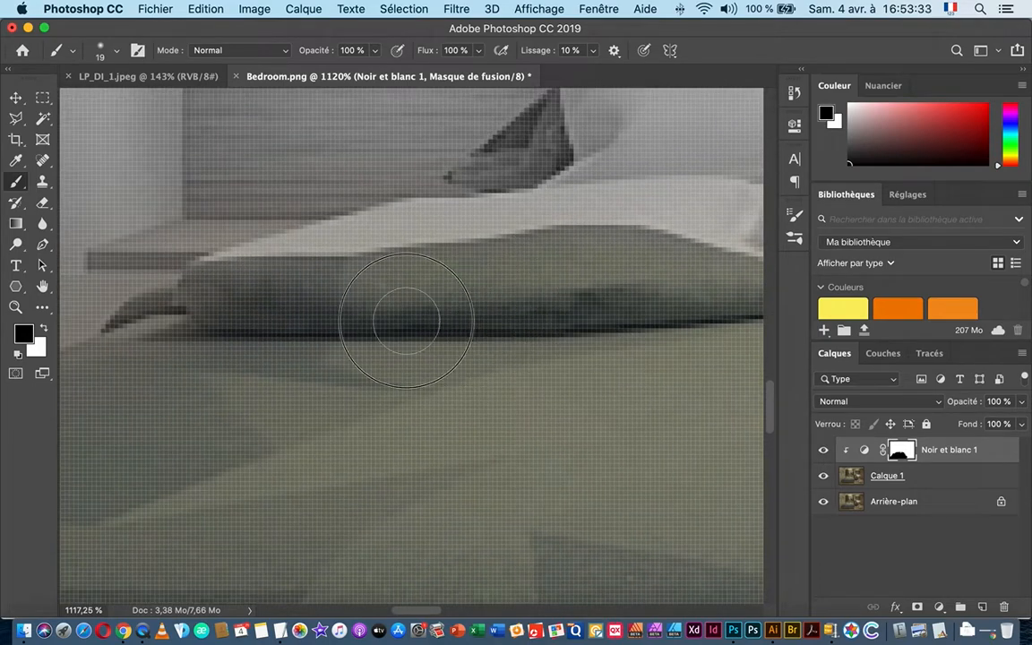
{"action": "mouse_move", "coordinate": [406, 321]}
{"action": "left_mouse_down"}
{"action": "mouse_move", "coordinate": [225, 294]}
{"action": "mouse_move", "coordinate": [222, 319]}
{"action": "mouse_move", "coordinate": [167, 329]}
{"action": "left_mouse_up"}
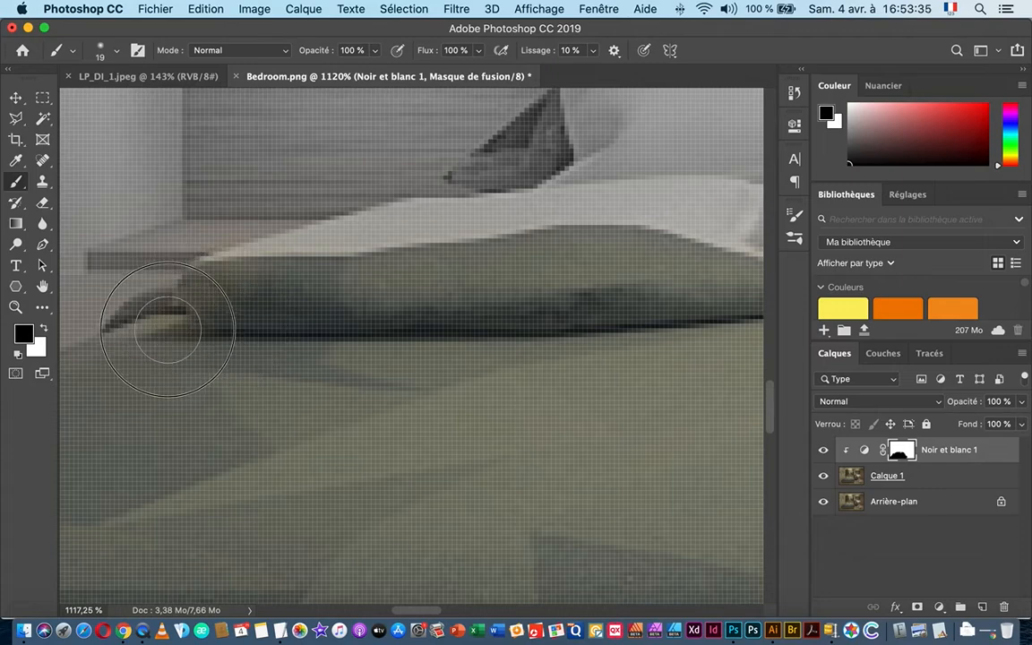
- Paint white on the mask over the wall and bedside unit beside the fold's left tip to return the colour spill to greyscale
{"action": "key", "text": "space"}
{"action": "left_click_drag", "start_coordinate": [277, 355], "coordinate": [499, 343]}
{"action": "scroll", "coordinate": [333, 309], "scroll_direction": "down", "scroll_amount": 1}
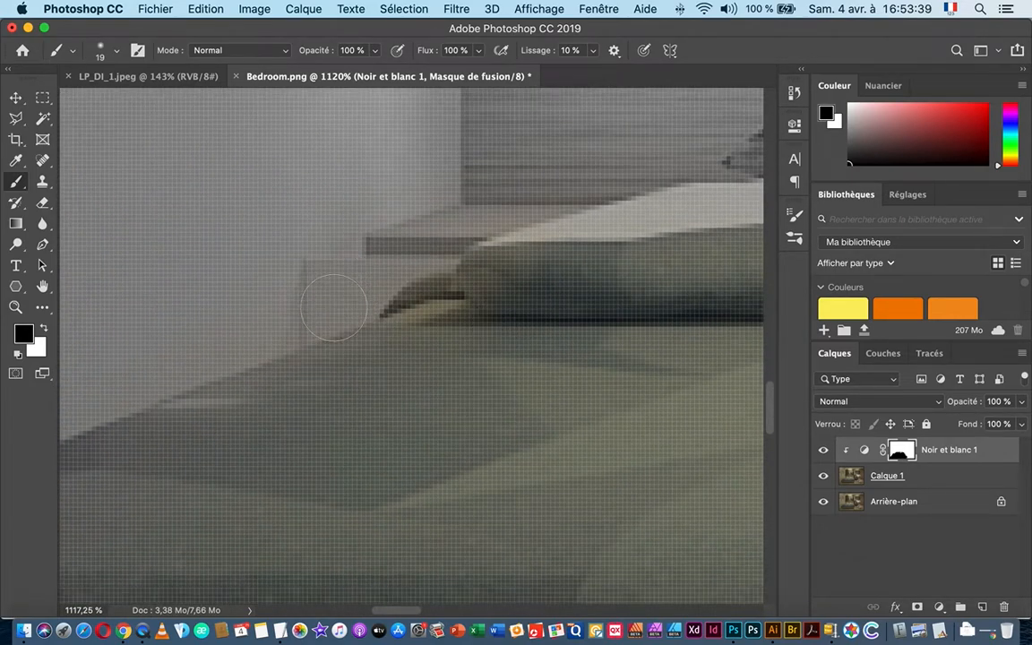
{"action": "key", "text": "x"}
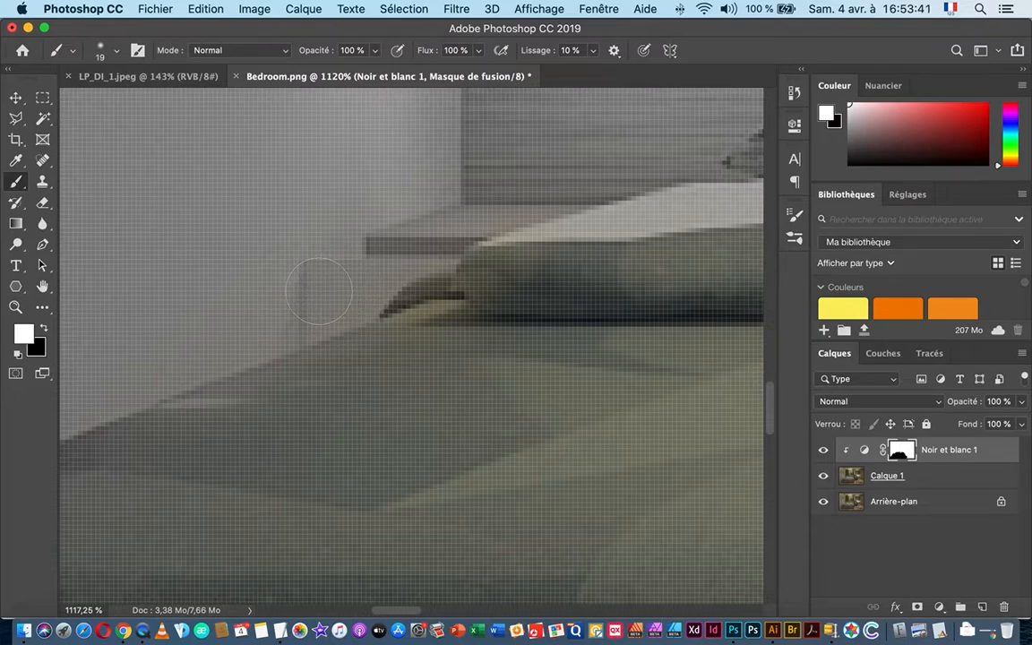
{"action": "mouse_move", "coordinate": [315, 301]}
{"action": "left_mouse_down"}
{"action": "mouse_move", "coordinate": [354, 286]}
{"action": "mouse_move", "coordinate": [344, 280]}
{"action": "mouse_move", "coordinate": [365, 260]}
{"action": "mouse_move", "coordinate": [406, 246]}
{"action": "mouse_move", "coordinate": [488, 183]}
{"action": "mouse_move", "coordinate": [465, 192]}
{"action": "mouse_move", "coordinate": [480, 258]}
{"action": "mouse_move", "coordinate": [471, 311]}
{"action": "left_mouse_up"}
- With a 6 px black brush on the mask, reveal the left bedside tabletop and a straight line along the headboard's left edge
{"action": "key", "text": "x"}
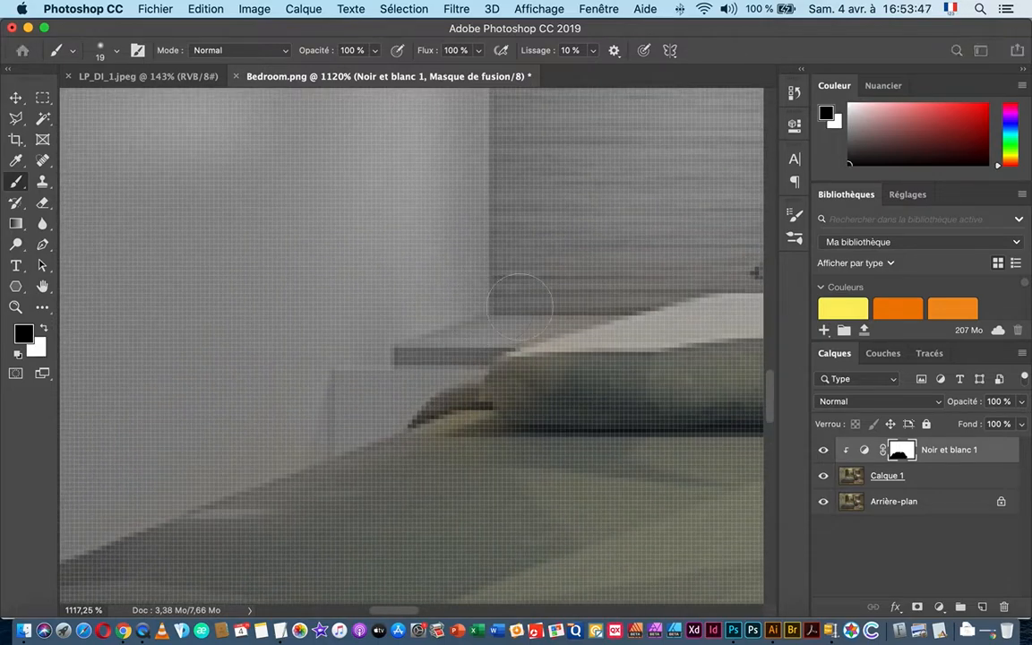
{"action": "scroll", "coordinate": [535, 302], "scroll_direction": "down", "scroll_amount": 1}
{"action": "mouse_move", "coordinate": [535, 301]}
{"action": "left_mouse_down"}
{"action": "mouse_move", "coordinate": [474, 305]}
{"action": "mouse_move", "coordinate": [469, 318]}
{"action": "mouse_move", "coordinate": [453, 315]}
{"action": "mouse_move", "coordinate": [496, 325]}
{"action": "mouse_move", "coordinate": [410, 336]}
{"action": "left_mouse_up"}
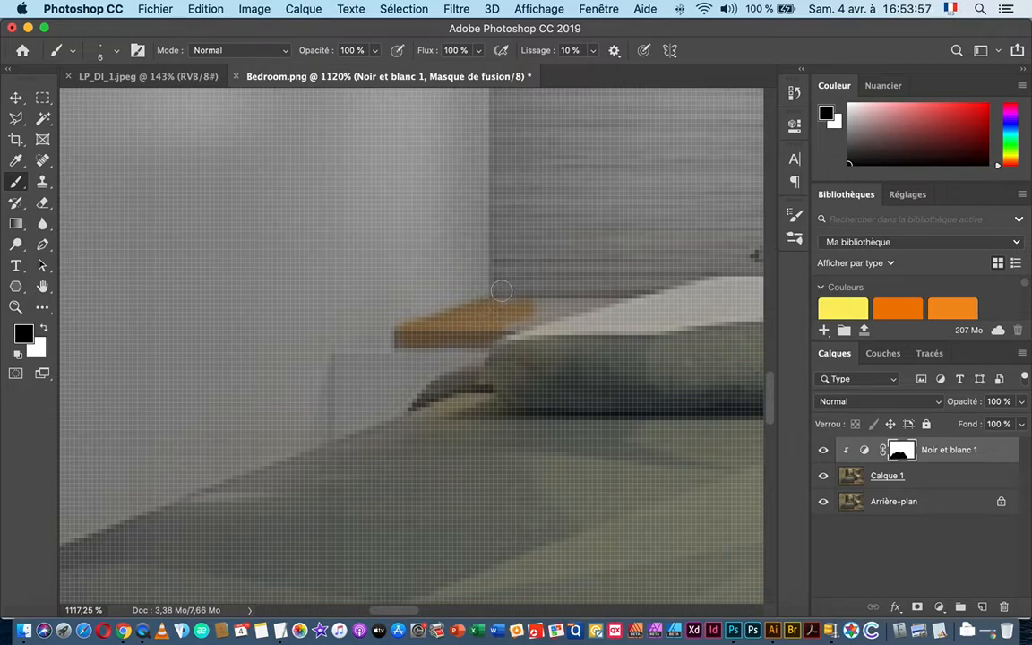
{"action": "left_click_drag", "start_coordinate": [524, 259], "coordinate": [528, 487]}
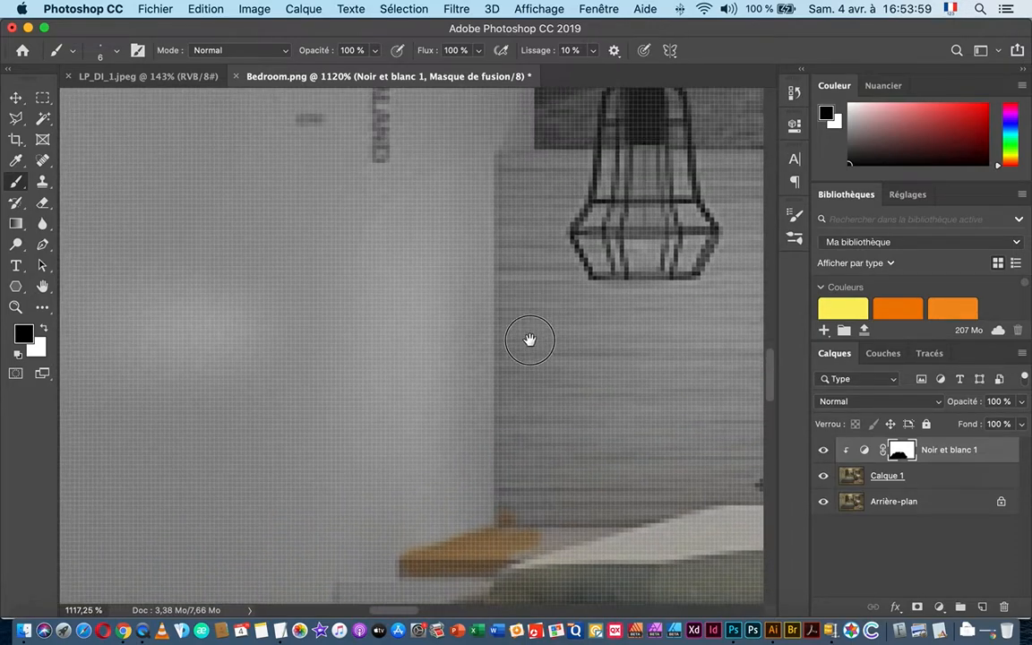
{"action": "left_click_drag", "start_coordinate": [527, 292], "coordinate": [527, 389]}
{"action": "left_click", "coordinate": [500, 255], "text": "shift"}
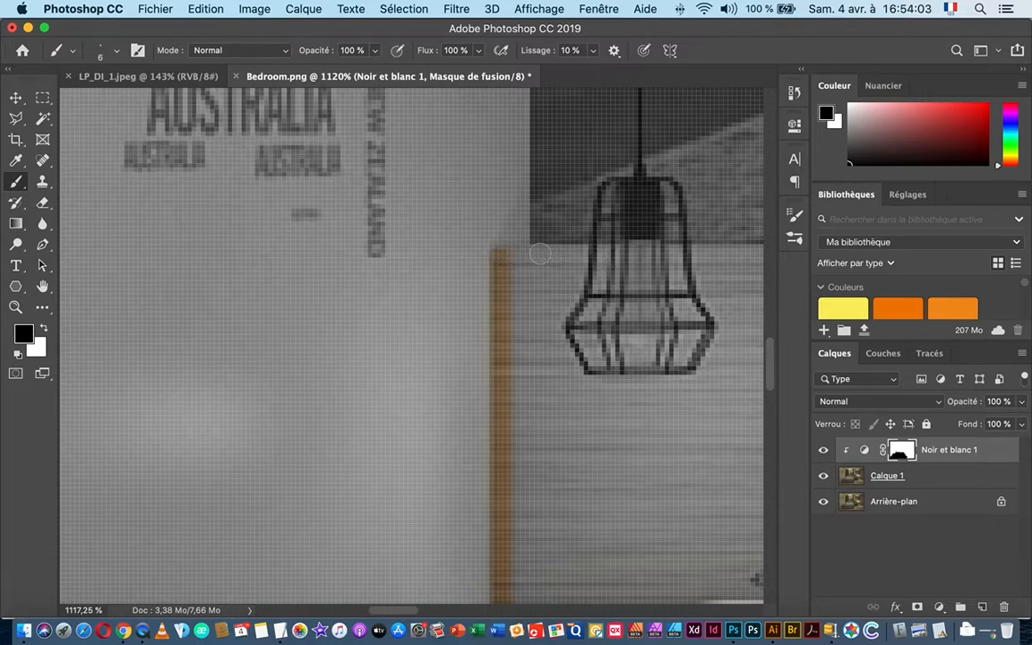
- Paint black on the mask along the wall picture's side and top edges and down the headboard's right edge with the 6 px brush
{"action": "left_click_drag", "start_coordinate": [550, 249], "coordinate": [545, 397]}
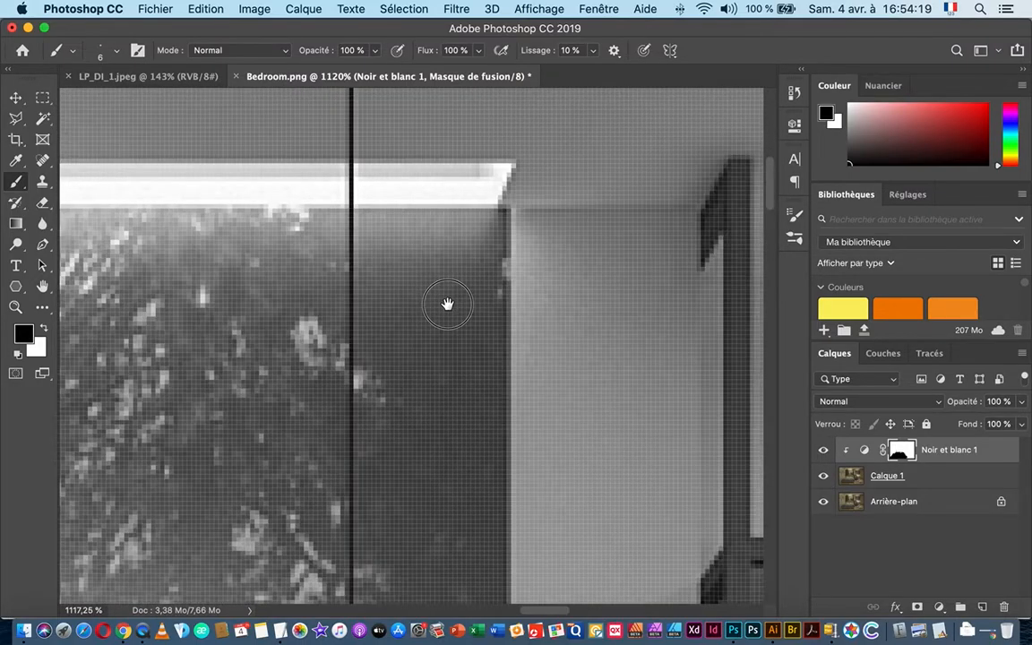
{"action": "left_click_drag", "start_coordinate": [447, 304], "coordinate": [477, 310]}
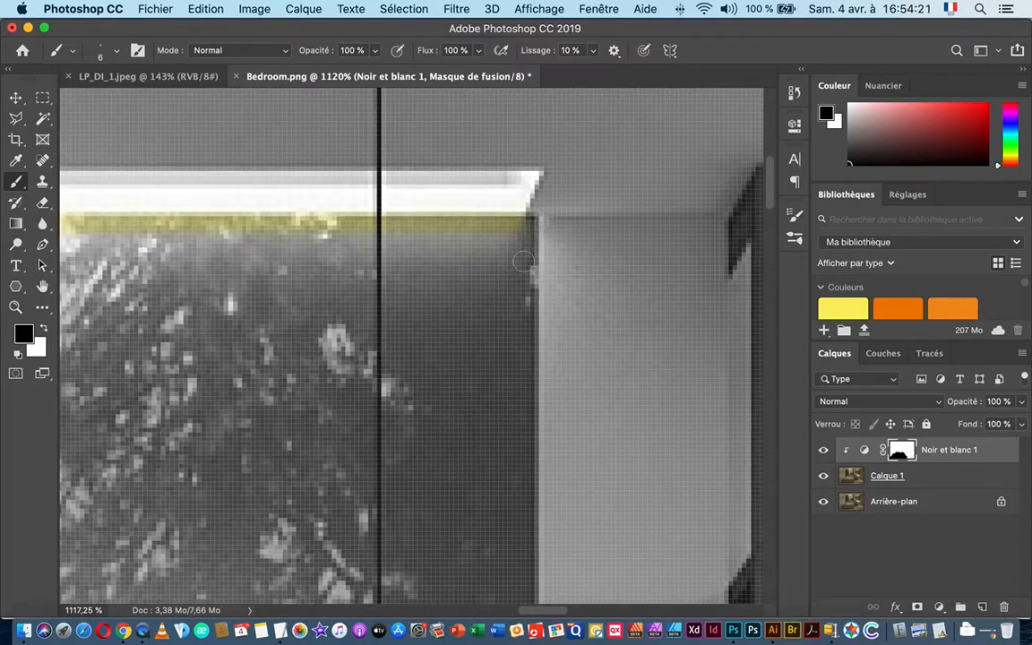
{"action": "scroll", "coordinate": [523, 260], "scroll_direction": "down", "scroll_amount": 10}
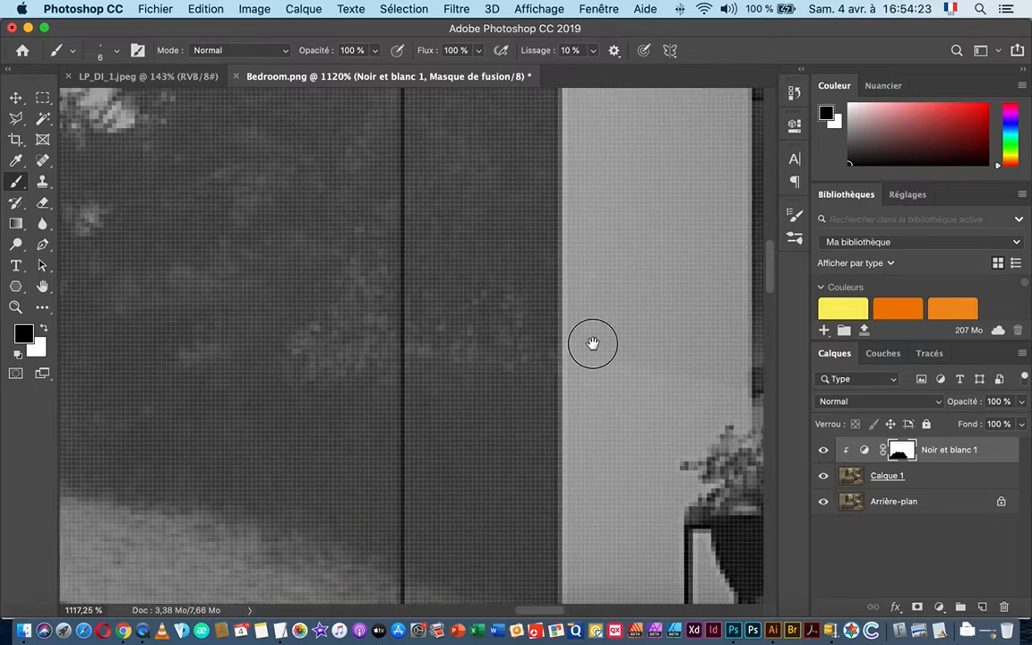
{"action": "scroll", "coordinate": [592, 343], "scroll_direction": "down", "scroll_amount": 8}
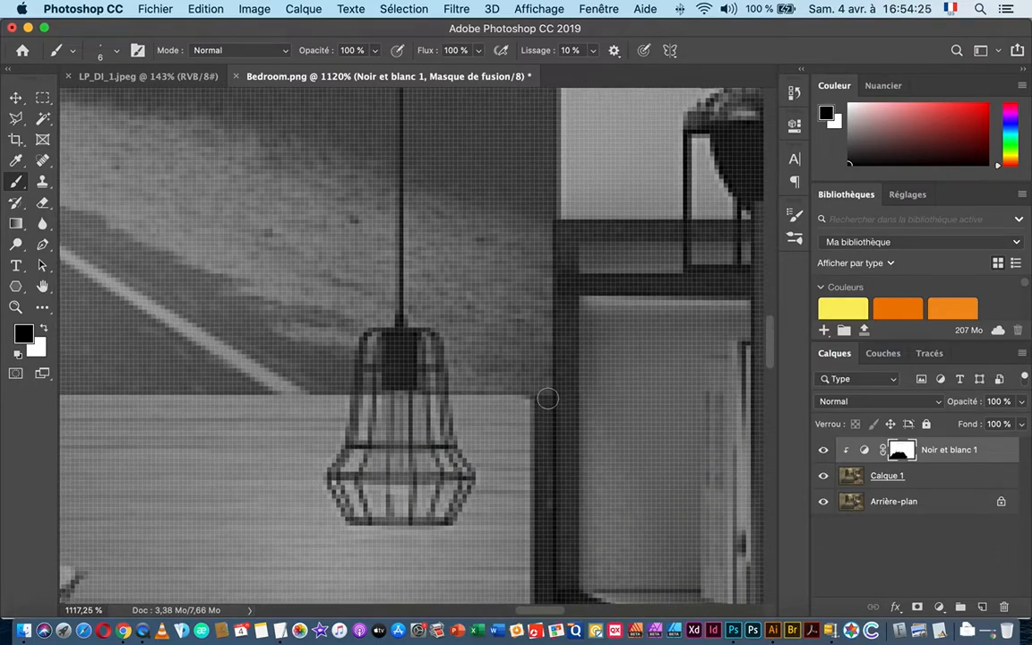
{"action": "scroll", "coordinate": [558, 427], "scroll_direction": "down", "scroll_amount": 8}
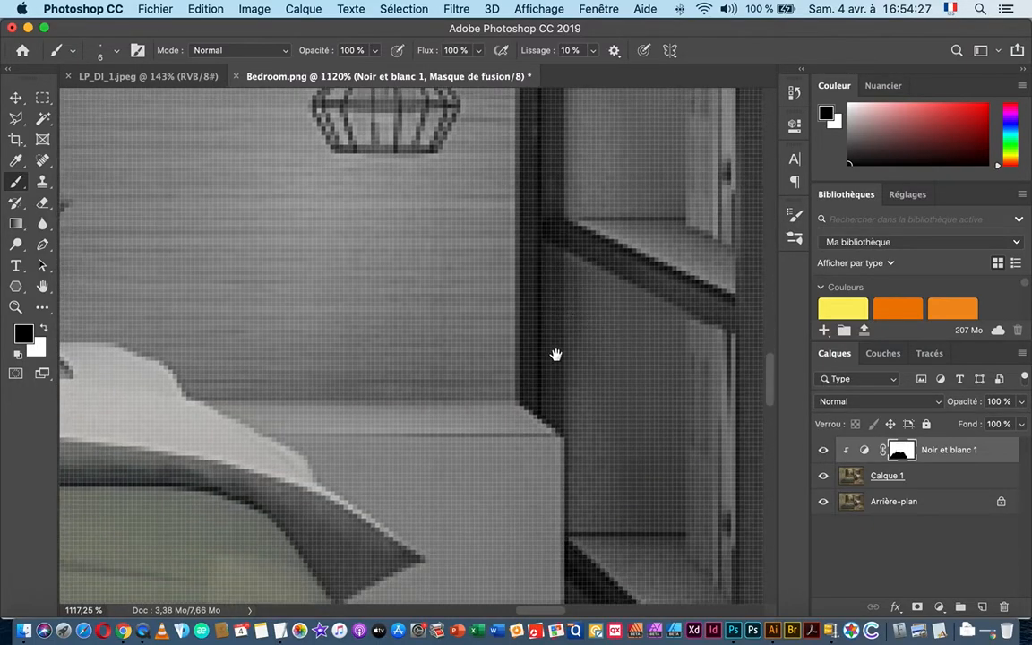
{"action": "scroll", "coordinate": [538, 404], "scroll_direction": "down", "scroll_amount": 2}
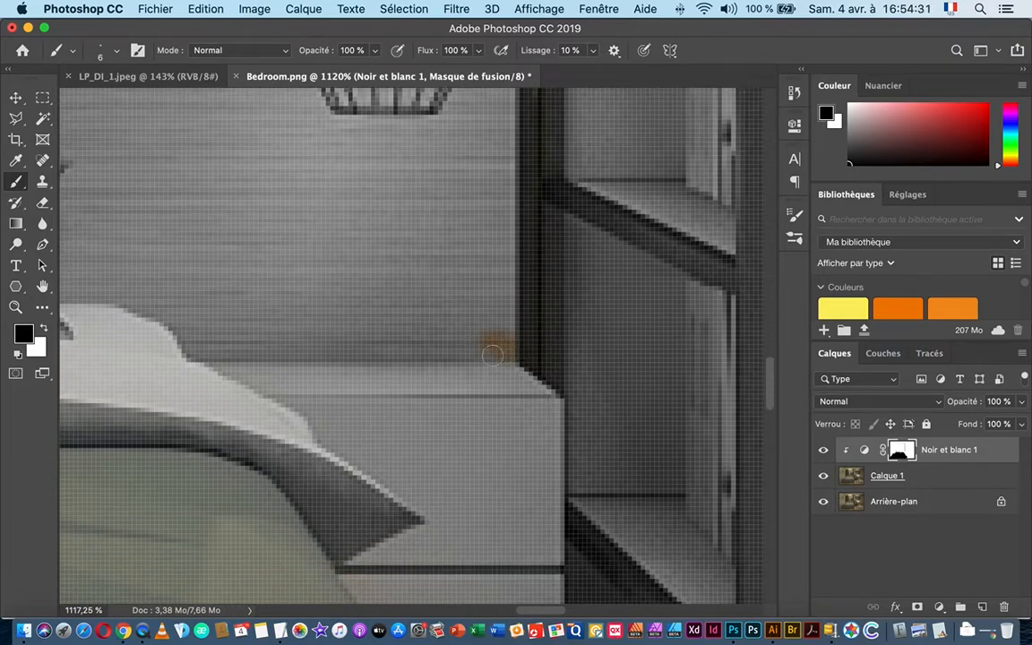
- Reveal the headboard above the right bedside unit and around the right striped pillow, painting black on the mask and enlarging the brush to 15 px
{"action": "scroll", "coordinate": [493, 355], "scroll_direction": "left", "scroll_amount": 5}
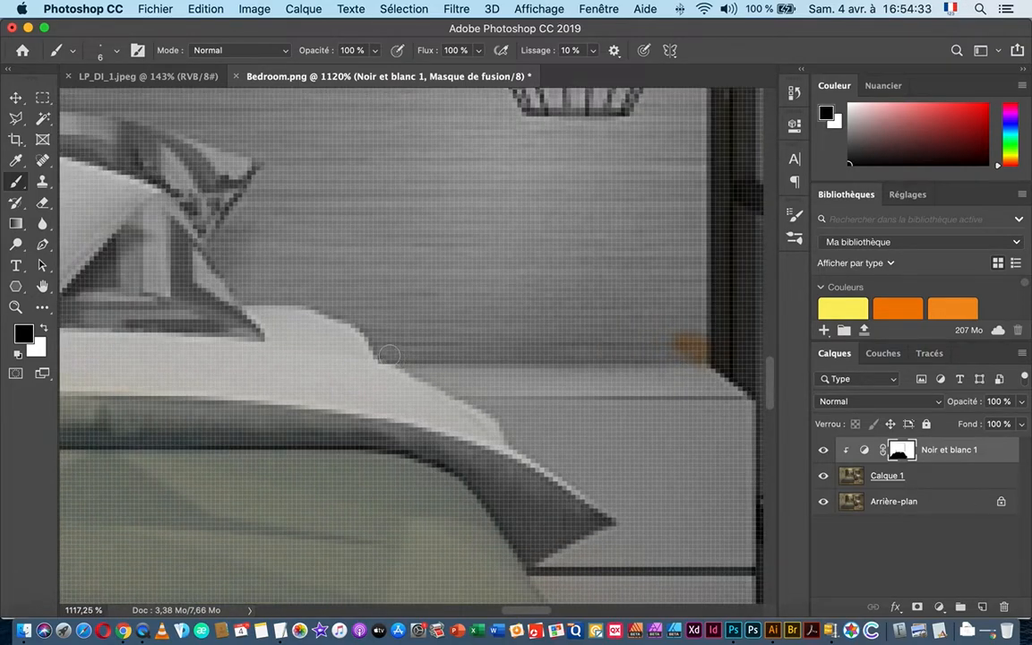
{"action": "left_click", "coordinate": [388, 356], "text": "shift"}
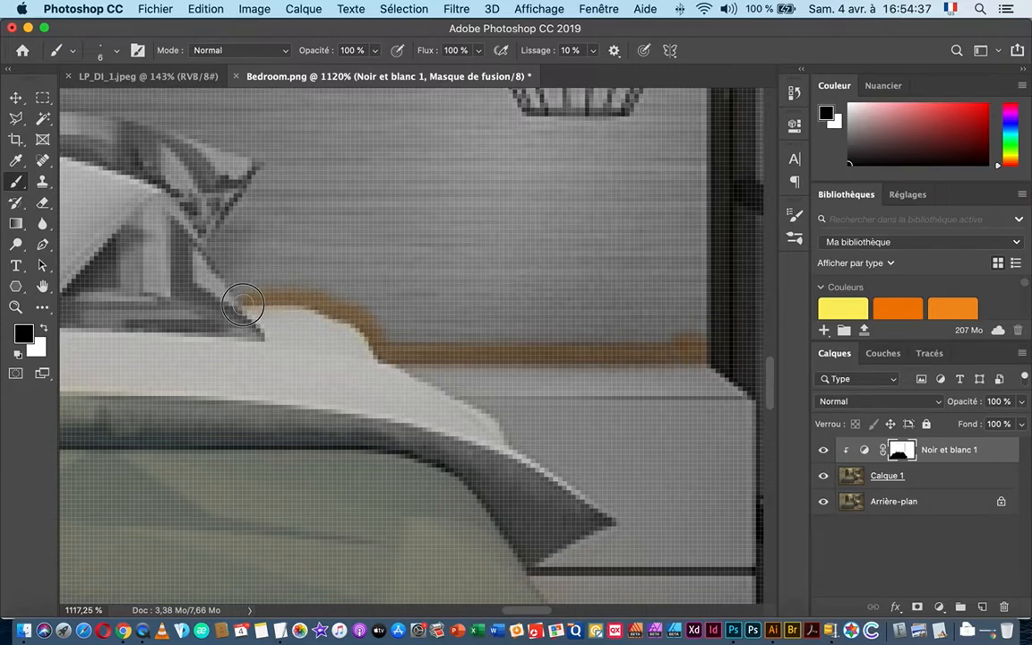
{"action": "scroll", "coordinate": [469, 334], "scroll_direction": "left", "scroll_amount": 10}
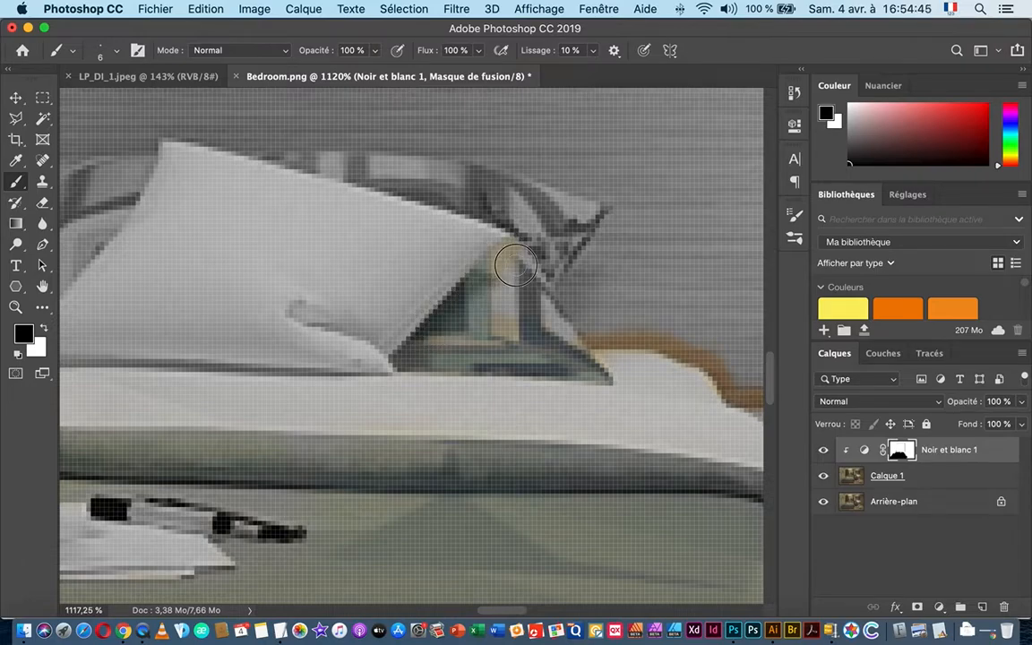
{"action": "scroll", "coordinate": [545, 314], "scroll_direction": "down", "scroll_amount": 5}
{"action": "mouse_move", "coordinate": [537, 313]}
{"action": "left_mouse_down"}
{"action": "mouse_move", "coordinate": [636, 312]}
{"action": "mouse_move", "coordinate": [671, 318]}
{"action": "mouse_move", "coordinate": [655, 328]}
{"action": "mouse_move", "coordinate": [690, 338]}
{"action": "mouse_move", "coordinate": [672, 343]}
{"action": "mouse_move", "coordinate": [743, 341]}
{"action": "mouse_move", "coordinate": [703, 318]}
{"action": "mouse_move", "coordinate": [717, 300]}
{"action": "mouse_move", "coordinate": [583, 285]}
{"action": "left_mouse_up"}
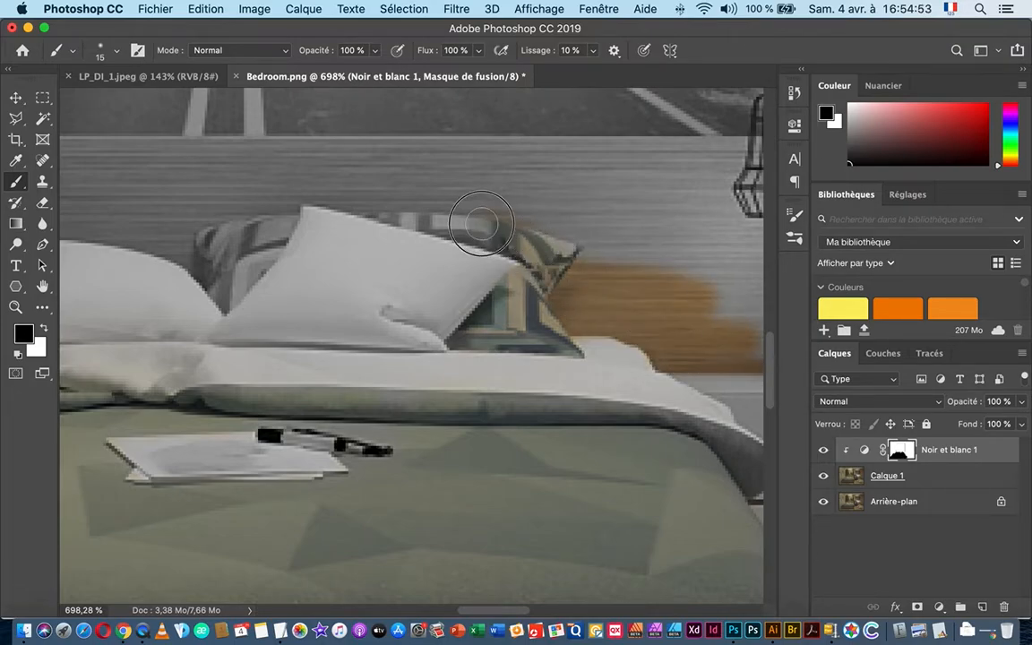
{"action": "mouse_move", "coordinate": [385, 206]}
{"action": "left_mouse_down"}
{"action": "mouse_move", "coordinate": [635, 267]}
{"action": "mouse_move", "coordinate": [601, 249]}
{"action": "mouse_move", "coordinate": [643, 237]}
{"action": "mouse_move", "coordinate": [609, 216]}
{"action": "mouse_move", "coordinate": [357, 187]}
{"action": "mouse_move", "coordinate": [509, 173]}
{"action": "left_mouse_up"}
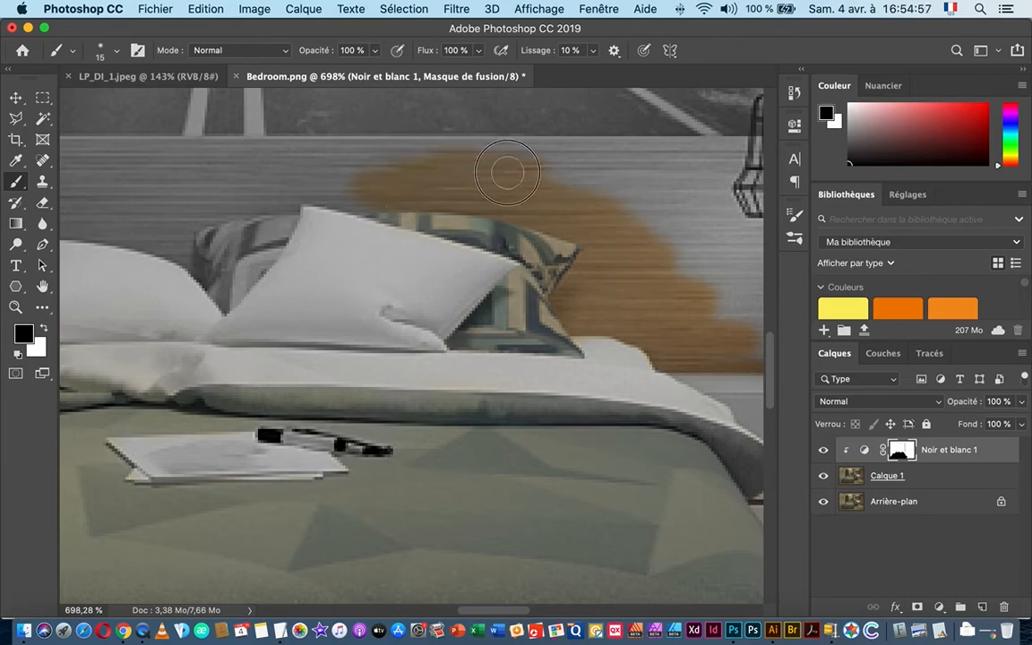
- With a 9 px black brush on the mask, reveal the striped pillow's left part between the white pillows and the headboard bordering it
{"action": "mouse_move", "coordinate": [249, 266]}
{"action": "left_mouse_down"}
{"action": "mouse_move", "coordinate": [247, 229]}
{"action": "mouse_move", "coordinate": [444, 259]}
{"action": "mouse_move", "coordinate": [489, 294]}
{"action": "mouse_move", "coordinate": [475, 294]}
{"action": "left_mouse_up"}
{"action": "scroll", "coordinate": [477, 294], "scroll_direction": "down", "scroll_amount": 5}
{"action": "scroll", "coordinate": [578, 294], "scroll_direction": "up", "scroll_amount": 5}
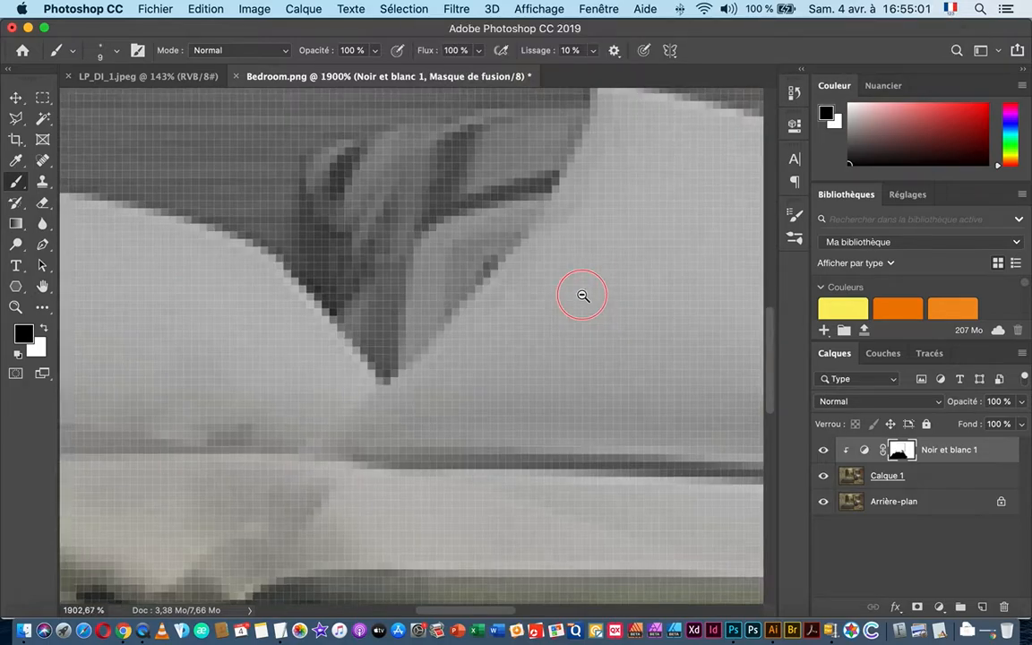
{"action": "left_click_drag", "start_coordinate": [553, 286], "coordinate": [523, 380]}
{"action": "scroll", "coordinate": [739, 265], "scroll_direction": "down", "scroll_amount": 1}
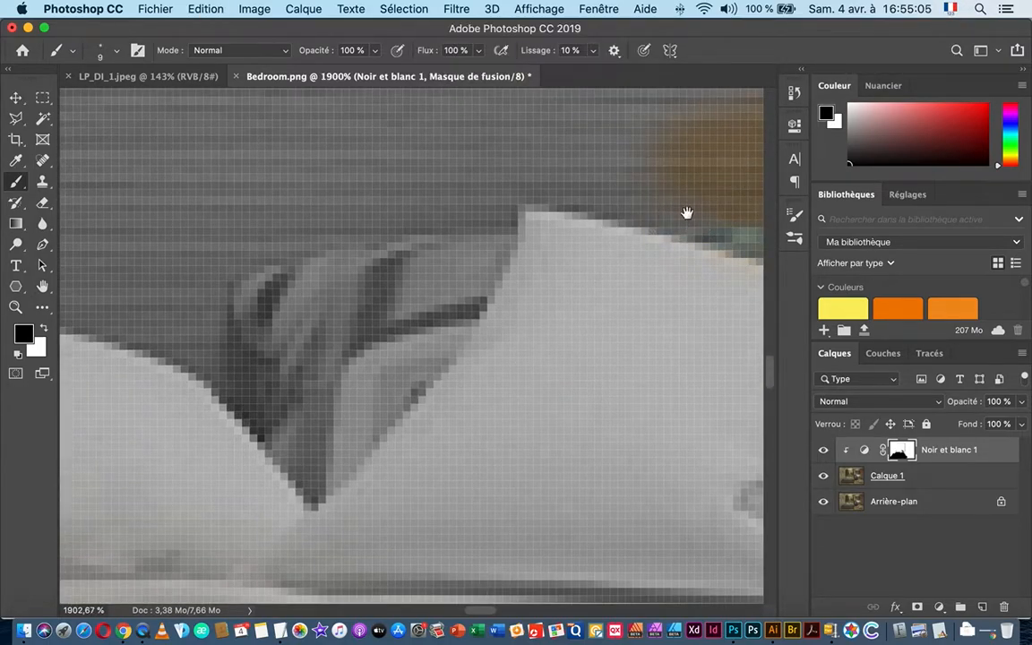
{"action": "mouse_move", "coordinate": [687, 213]}
{"action": "left_mouse_down"}
{"action": "mouse_move", "coordinate": [518, 230]}
{"action": "mouse_move", "coordinate": [371, 167]}
{"action": "mouse_move", "coordinate": [410, 182]}
{"action": "mouse_move", "coordinate": [360, 178]}
{"action": "mouse_move", "coordinate": [321, 203]}
{"action": "mouse_move", "coordinate": [314, 254]}
{"action": "mouse_move", "coordinate": [218, 410]}
{"action": "left_mouse_up"}
{"action": "left_click_drag", "start_coordinate": [383, 289], "coordinate": [463, 221]}
{"action": "left_click_drag", "start_coordinate": [299, 323], "coordinate": [453, 230]}
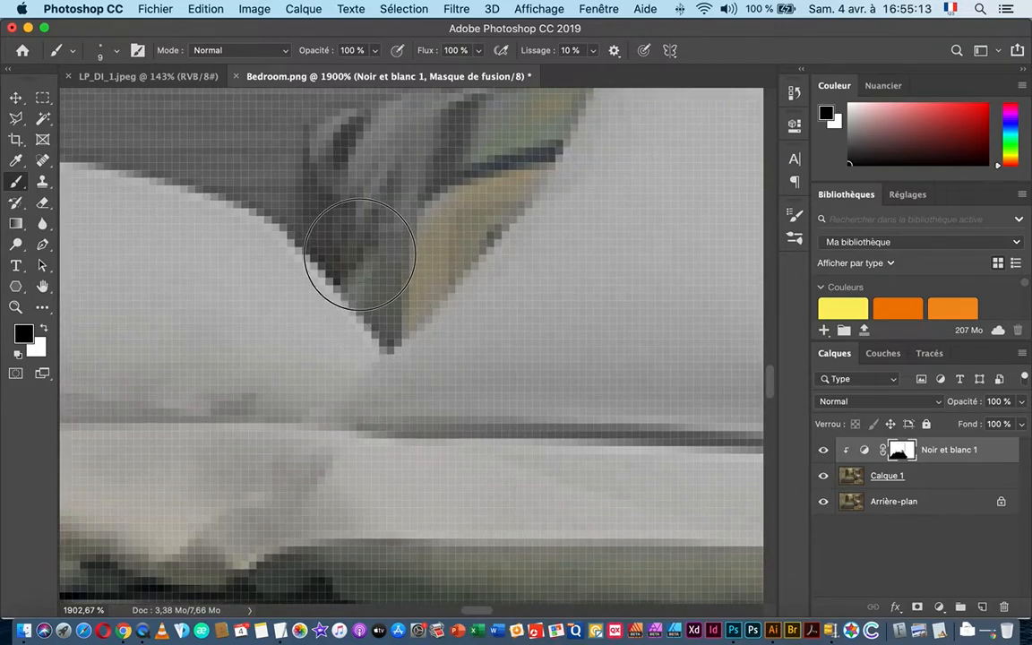
{"action": "mouse_move", "coordinate": [360, 254]}
{"action": "left_mouse_down"}
{"action": "mouse_move", "coordinate": [127, 161]}
{"action": "mouse_move", "coordinate": [420, 162]}
{"action": "mouse_move", "coordinate": [394, 193]}
{"action": "mouse_move", "coordinate": [410, 239]}
{"action": "mouse_move", "coordinate": [355, 228]}
{"action": "left_mouse_up"}
{"action": "scroll", "coordinate": [466, 359], "scroll_direction": "up", "scroll_amount": 5}
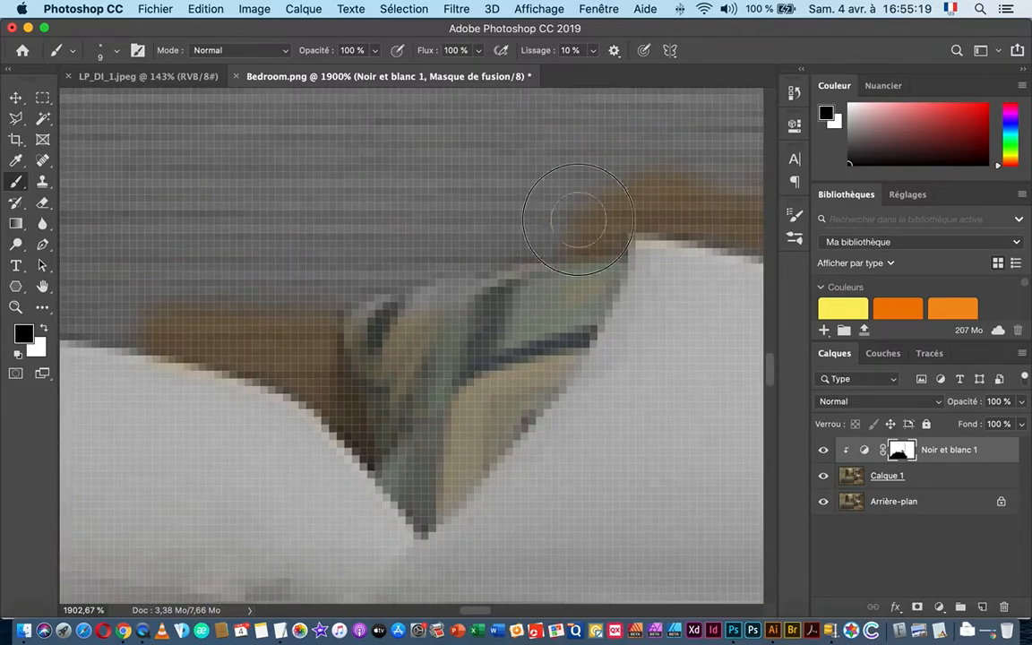
- Paint black on the mask along the middle white pillow's upper edge to reveal the headboard strip and the dark cushion beside the pillow
{"action": "mouse_move", "coordinate": [578, 220]}
{"action": "left_mouse_down"}
{"action": "mouse_move", "coordinate": [489, 302]}
{"action": "mouse_move", "coordinate": [665, 168]}
{"action": "mouse_move", "coordinate": [613, 172]}
{"action": "mouse_move", "coordinate": [500, 315]}
{"action": "mouse_move", "coordinate": [484, 278]}
{"action": "mouse_move", "coordinate": [440, 300]}
{"action": "mouse_move", "coordinate": [294, 304]}
{"action": "mouse_move", "coordinate": [544, 284]}
{"action": "left_mouse_up"}
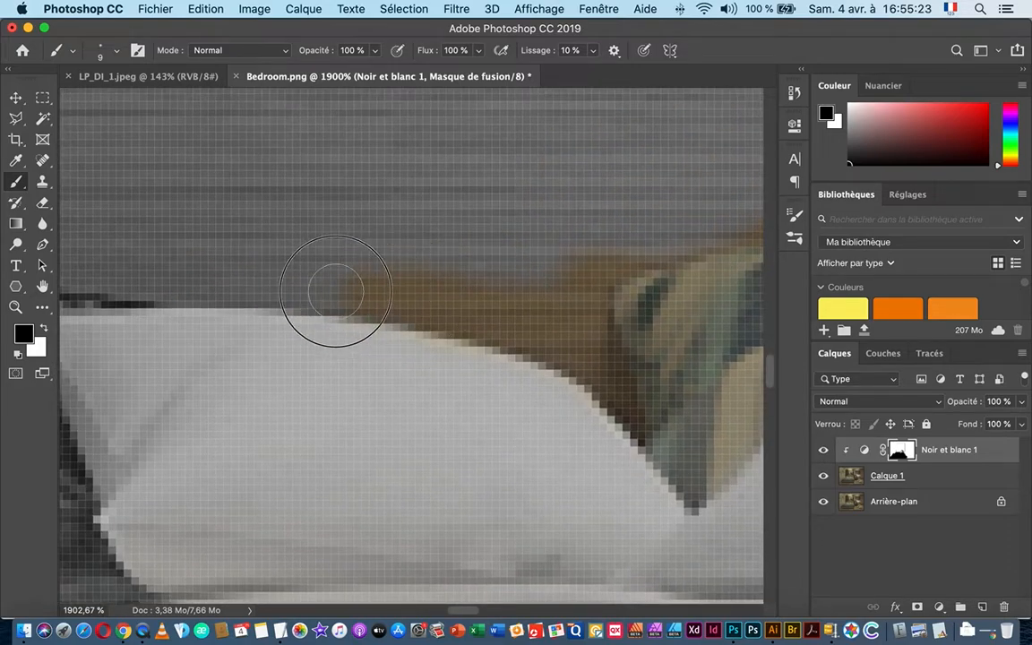
{"action": "mouse_move", "coordinate": [336, 291]}
{"action": "left_mouse_down"}
{"action": "mouse_move", "coordinate": [192, 272]}
{"action": "mouse_move", "coordinate": [477, 276]}
{"action": "mouse_move", "coordinate": [299, 276]}
{"action": "mouse_move", "coordinate": [271, 299]}
{"action": "mouse_move", "coordinate": [389, 276]}
{"action": "mouse_move", "coordinate": [273, 269]}
{"action": "mouse_move", "coordinate": [279, 244]}
{"action": "mouse_move", "coordinate": [326, 183]}
{"action": "mouse_move", "coordinate": [317, 201]}
{"action": "mouse_move", "coordinate": [278, 177]}
{"action": "mouse_move", "coordinate": [207, 176]}
{"action": "mouse_move", "coordinate": [112, 195]}
{"action": "mouse_move", "coordinate": [169, 173]}
{"action": "mouse_move", "coordinate": [345, 166]}
{"action": "mouse_move", "coordinate": [335, 225]}
{"action": "mouse_move", "coordinate": [460, 204]}
{"action": "mouse_move", "coordinate": [372, 217]}
{"action": "mouse_move", "coordinate": [635, 237]}
{"action": "mouse_move", "coordinate": [663, 253]}
{"action": "left_mouse_up"}
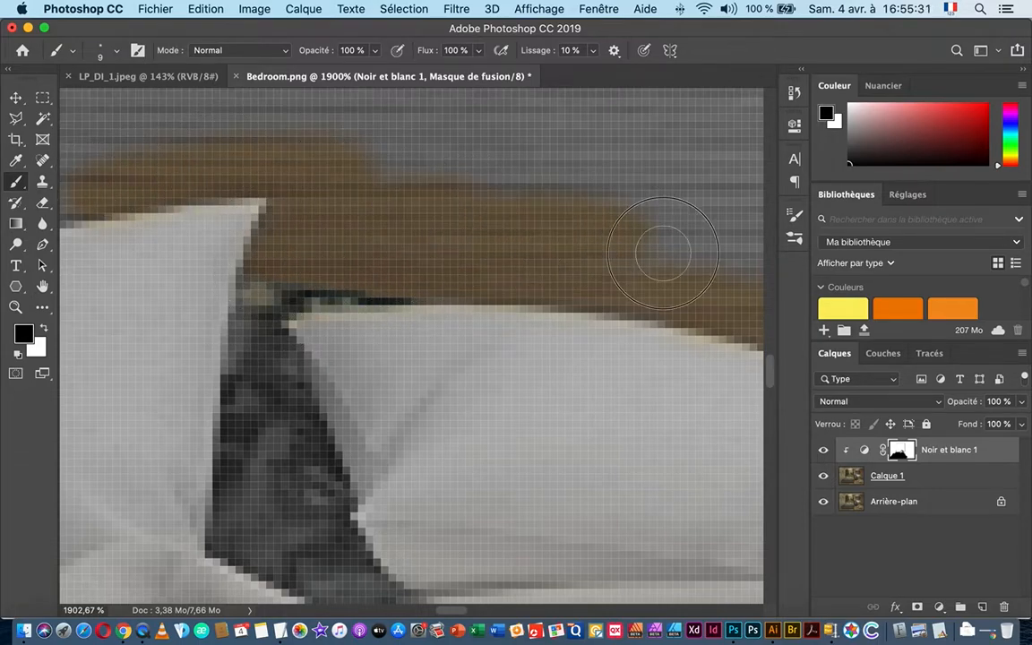
{"action": "mouse_move", "coordinate": [311, 286]}
{"action": "left_mouse_down"}
{"action": "mouse_move", "coordinate": [437, 158]}
{"action": "mouse_move", "coordinate": [362, 266]}
{"action": "mouse_move", "coordinate": [368, 409]}
{"action": "mouse_move", "coordinate": [460, 456]}
{"action": "mouse_move", "coordinate": [488, 459]}
{"action": "mouse_move", "coordinate": [429, 409]}
{"action": "mouse_move", "coordinate": [430, 364]}
{"action": "mouse_move", "coordinate": [405, 310]}
{"action": "mouse_move", "coordinate": [445, 405]}
{"action": "mouse_move", "coordinate": [385, 275]}
{"action": "mouse_move", "coordinate": [397, 305]}
{"action": "mouse_move", "coordinate": [381, 207]}
{"action": "mouse_move", "coordinate": [400, 342]}
{"action": "mouse_move", "coordinate": [435, 415]}
{"action": "left_mouse_up"}
{"action": "mouse_move", "coordinate": [481, 361]}
{"action": "left_mouse_down"}
{"action": "mouse_move", "coordinate": [627, 393]}
{"action": "mouse_move", "coordinate": [708, 425]}
{"action": "left_mouse_up"}
{"action": "left_click_drag", "start_coordinate": [445, 327], "coordinate": [338, 307]}
{"action": "left_click_drag", "start_coordinate": [576, 333], "coordinate": [406, 283]}
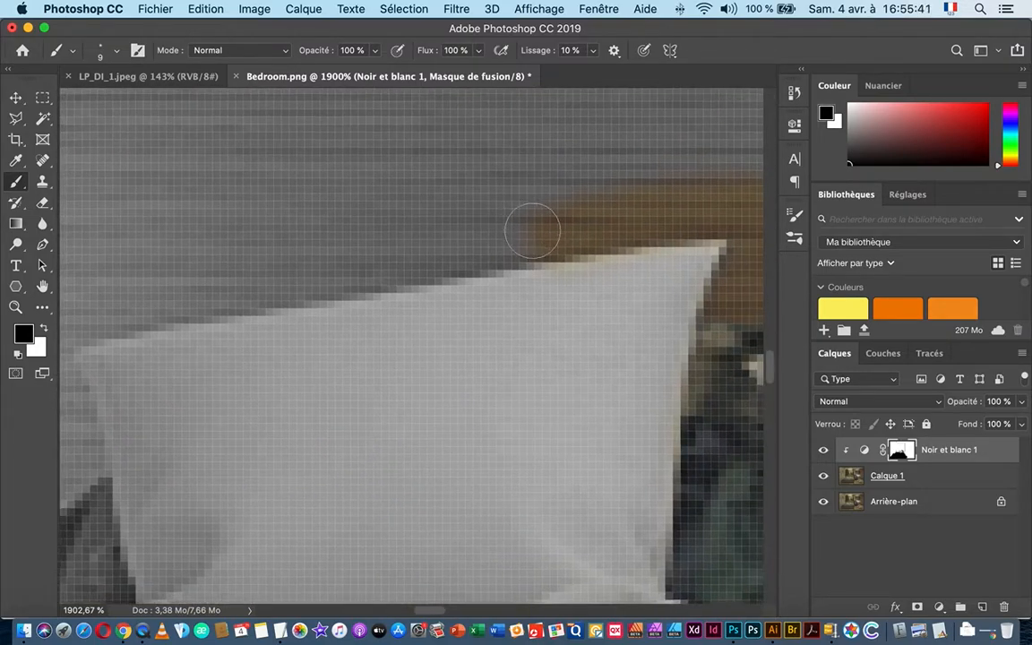
- Reveal the headboard along the left white pillow's top and left edges and the green cushion corner behind it with the 9 px black brush
{"action": "mouse_move", "coordinate": [532, 231]}
{"action": "left_mouse_down"}
{"action": "mouse_move", "coordinate": [305, 286]}
{"action": "mouse_move", "coordinate": [655, 188]}
{"action": "mouse_move", "coordinate": [402, 216]}
{"action": "mouse_move", "coordinate": [384, 239]}
{"action": "mouse_move", "coordinate": [127, 310]}
{"action": "left_mouse_up"}
{"action": "mouse_move", "coordinate": [327, 251]}
{"action": "left_mouse_down"}
{"action": "mouse_move", "coordinate": [396, 249]}
{"action": "mouse_move", "coordinate": [480, 220]}
{"action": "mouse_move", "coordinate": [322, 242]}
{"action": "mouse_move", "coordinate": [483, 173]}
{"action": "mouse_move", "coordinate": [338, 311]}
{"action": "mouse_move", "coordinate": [410, 358]}
{"action": "mouse_move", "coordinate": [424, 465]}
{"action": "mouse_move", "coordinate": [477, 253]}
{"action": "mouse_move", "coordinate": [407, 220]}
{"action": "left_mouse_up"}
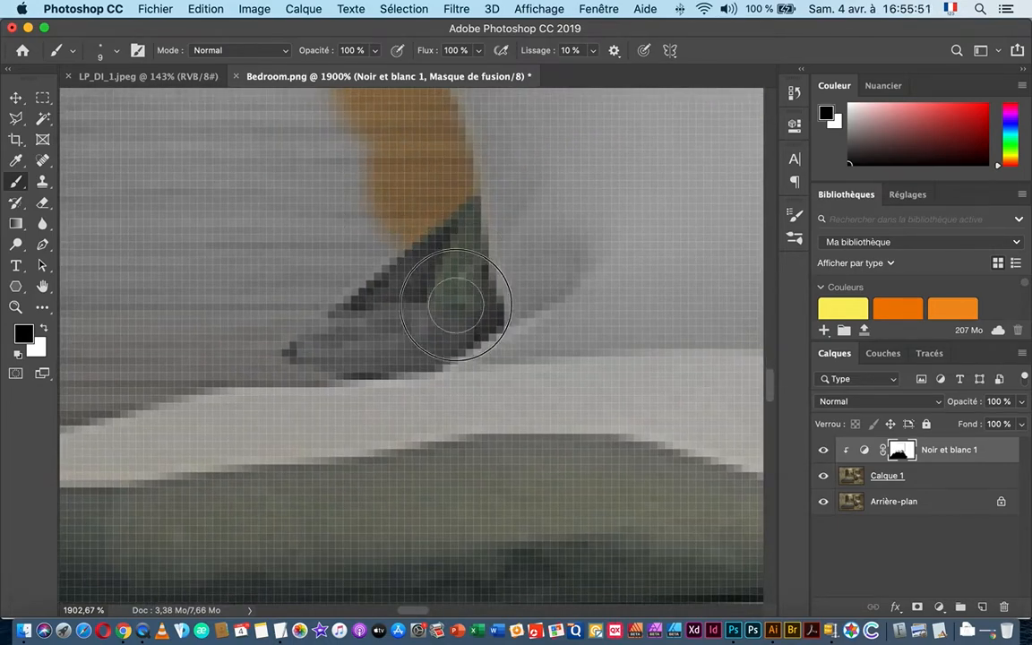
{"action": "mouse_move", "coordinate": [455, 305]}
{"action": "left_mouse_down"}
{"action": "mouse_move", "coordinate": [433, 335]}
{"action": "mouse_move", "coordinate": [344, 359]}
{"action": "mouse_move", "coordinate": [227, 355]}
{"action": "mouse_move", "coordinate": [139, 377]}
{"action": "mouse_move", "coordinate": [382, 291]}
{"action": "mouse_move", "coordinate": [325, 286]}
{"action": "mouse_move", "coordinate": [376, 242]}
{"action": "mouse_move", "coordinate": [363, 240]}
{"action": "mouse_move", "coordinate": [382, 242]}
{"action": "mouse_move", "coordinate": [370, 131]}
{"action": "left_mouse_up"}
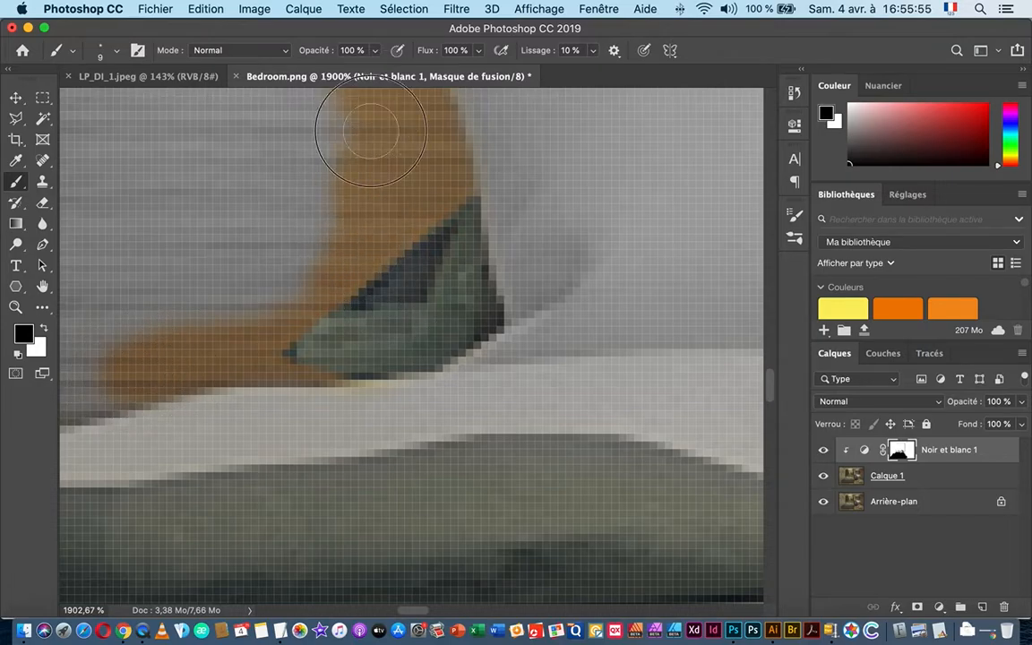
{"action": "left_click_drag", "start_coordinate": [302, 276], "coordinate": [631, 143]}
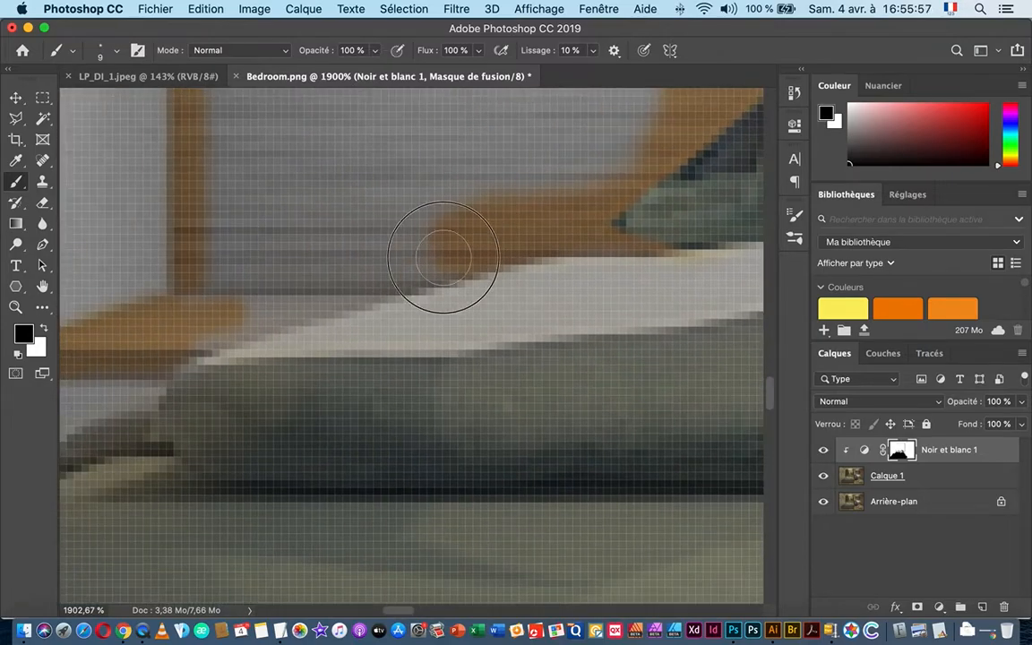
- Paint black on the mask over the headboard between the left bedside tabletop and the cushions, enlarging the brush to 17 px
{"action": "mouse_move", "coordinate": [444, 257]}
{"action": "left_mouse_down"}
{"action": "mouse_move", "coordinate": [363, 285]}
{"action": "mouse_move", "coordinate": [207, 315]}
{"action": "mouse_move", "coordinate": [358, 237]}
{"action": "mouse_move", "coordinate": [253, 243]}
{"action": "mouse_move", "coordinate": [223, 232]}
{"action": "mouse_move", "coordinate": [215, 253]}
{"action": "mouse_move", "coordinate": [228, 177]}
{"action": "mouse_move", "coordinate": [472, 200]}
{"action": "mouse_move", "coordinate": [408, 225]}
{"action": "mouse_move", "coordinate": [437, 215]}
{"action": "left_mouse_up"}
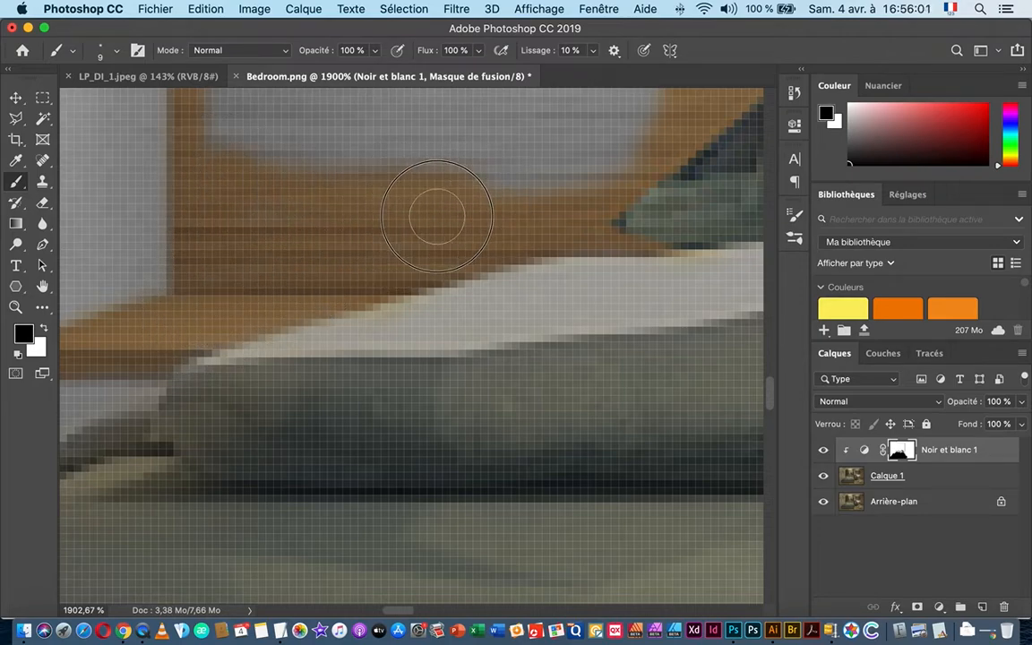
{"action": "mouse_move", "coordinate": [491, 179]}
{"action": "left_mouse_down"}
{"action": "mouse_move", "coordinate": [549, 184]}
{"action": "mouse_move", "coordinate": [585, 260]}
{"action": "mouse_move", "coordinate": [513, 263]}
{"action": "left_mouse_up"}
{"action": "scroll", "coordinate": [513, 148], "scroll_direction": "down", "scroll_amount": 1}
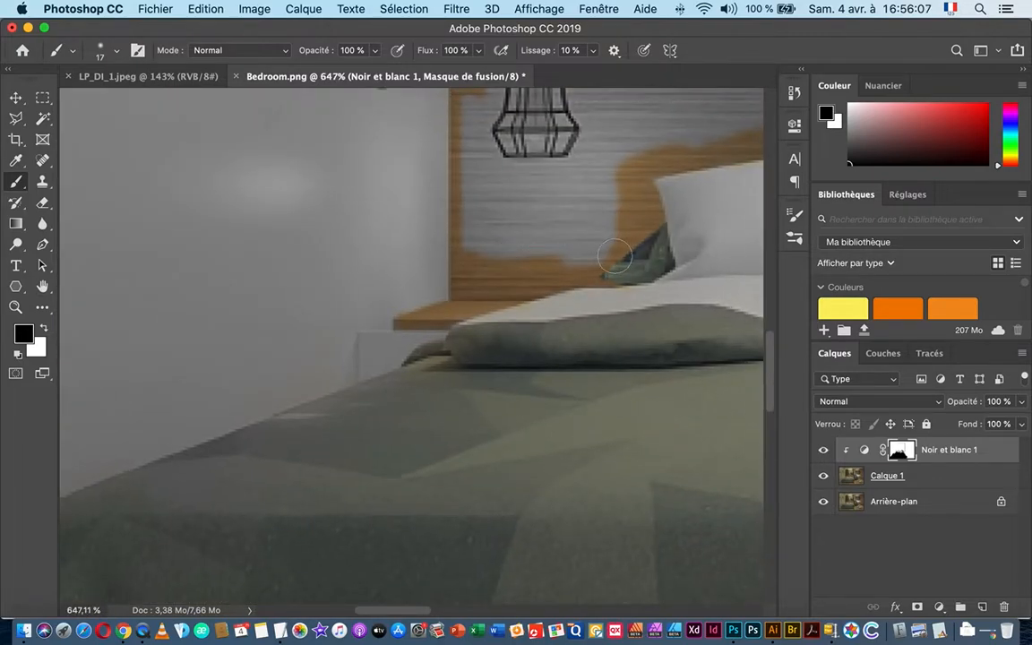
{"action": "mouse_move", "coordinate": [615, 258]}
{"action": "left_mouse_down"}
{"action": "mouse_move", "coordinate": [479, 251]}
{"action": "mouse_move", "coordinate": [471, 173]}
{"action": "mouse_move", "coordinate": [484, 115]}
{"action": "mouse_move", "coordinate": [554, 122]}
{"action": "mouse_move", "coordinate": [578, 136]}
{"action": "mouse_move", "coordinate": [510, 202]}
{"action": "mouse_move", "coordinate": [511, 217]}
{"action": "mouse_move", "coordinate": [560, 230]}
{"action": "mouse_move", "coordinate": [608, 221]}
{"action": "mouse_move", "coordinate": [596, 225]}
{"action": "mouse_move", "coordinate": [598, 179]}
{"action": "mouse_move", "coordinate": [570, 180]}
{"action": "left_mouse_up"}
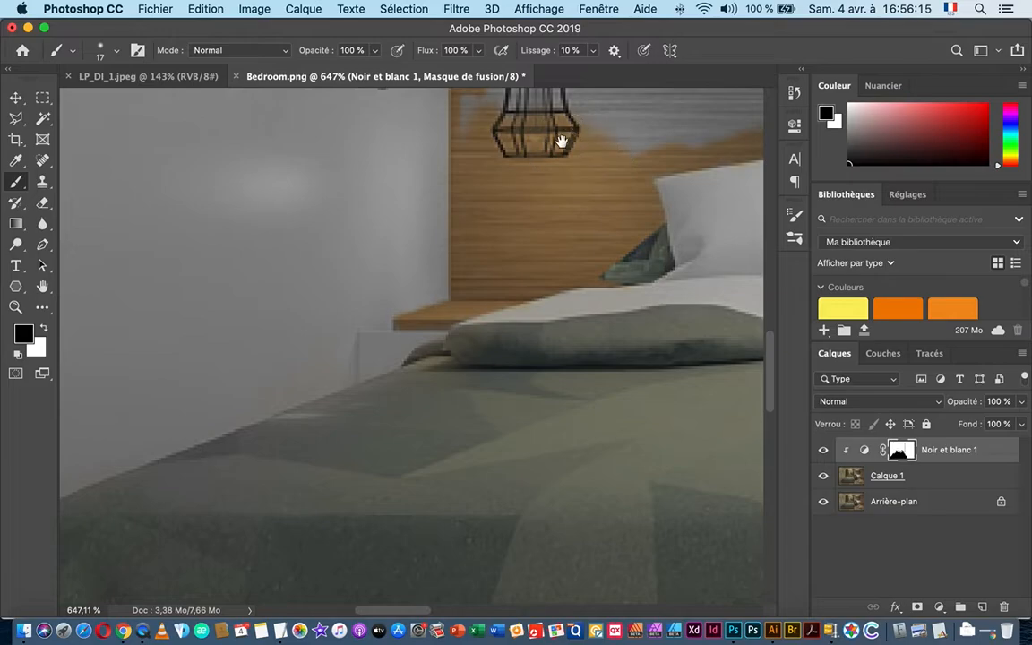
- Reveal the headboard and the wall picture's lower part around the left lamp, painting black on the mask with brushes up to 33 px
{"action": "left_click_drag", "start_coordinate": [562, 141], "coordinate": [543, 310]}
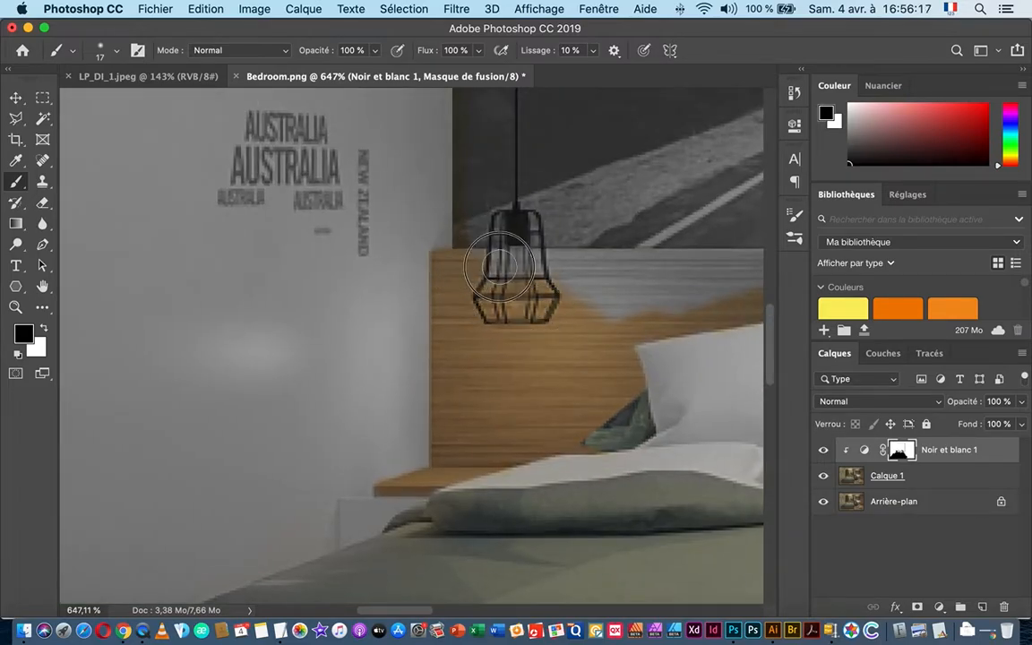
{"action": "mouse_move", "coordinate": [499, 267]}
{"action": "left_mouse_down"}
{"action": "mouse_move", "coordinate": [479, 242]}
{"action": "mouse_move", "coordinate": [483, 208]}
{"action": "mouse_move", "coordinate": [518, 277]}
{"action": "mouse_move", "coordinate": [551, 281]}
{"action": "mouse_move", "coordinate": [580, 224]}
{"action": "mouse_move", "coordinate": [618, 291]}
{"action": "mouse_move", "coordinate": [655, 275]}
{"action": "mouse_move", "coordinate": [625, 305]}
{"action": "mouse_move", "coordinate": [719, 287]}
{"action": "mouse_move", "coordinate": [736, 271]}
{"action": "mouse_move", "coordinate": [599, 240]}
{"action": "mouse_move", "coordinate": [627, 223]}
{"action": "mouse_move", "coordinate": [613, 201]}
{"action": "mouse_move", "coordinate": [561, 177]}
{"action": "mouse_move", "coordinate": [535, 185]}
{"action": "mouse_move", "coordinate": [520, 149]}
{"action": "mouse_move", "coordinate": [491, 185]}
{"action": "mouse_move", "coordinate": [521, 186]}
{"action": "left_mouse_up"}
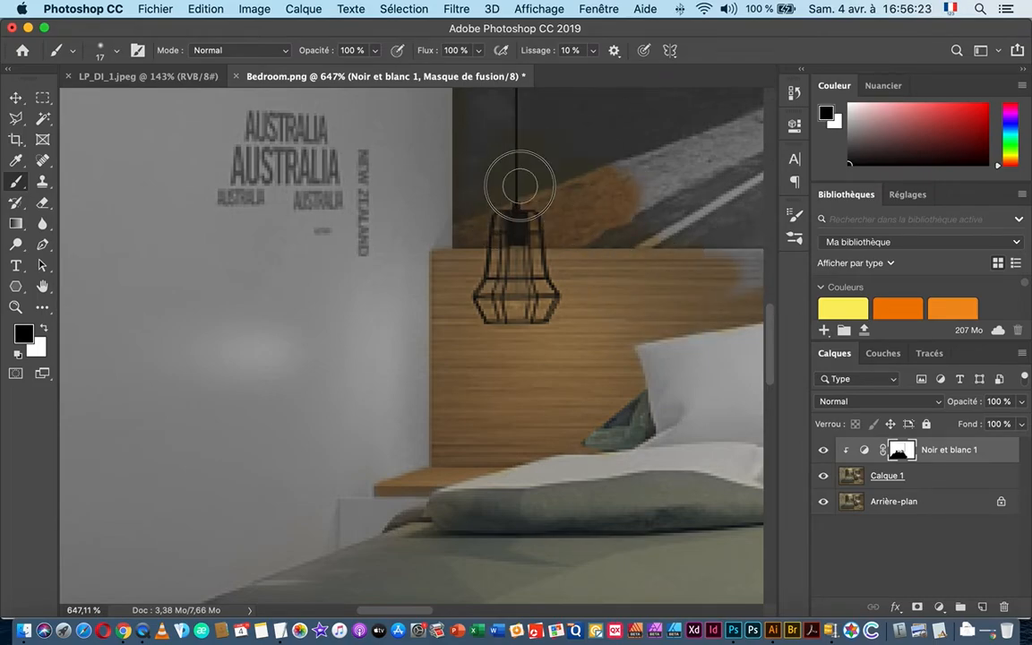
{"action": "left_click_drag", "start_coordinate": [619, 238], "coordinate": [380, 241]}
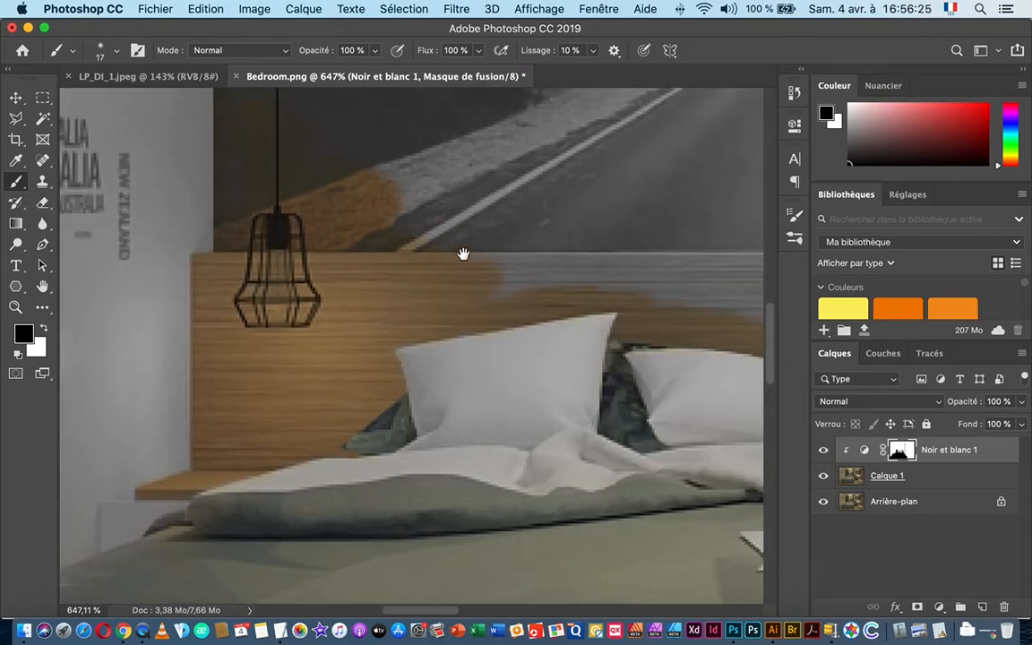
{"action": "left_click_drag", "start_coordinate": [448, 262], "coordinate": [477, 265]}
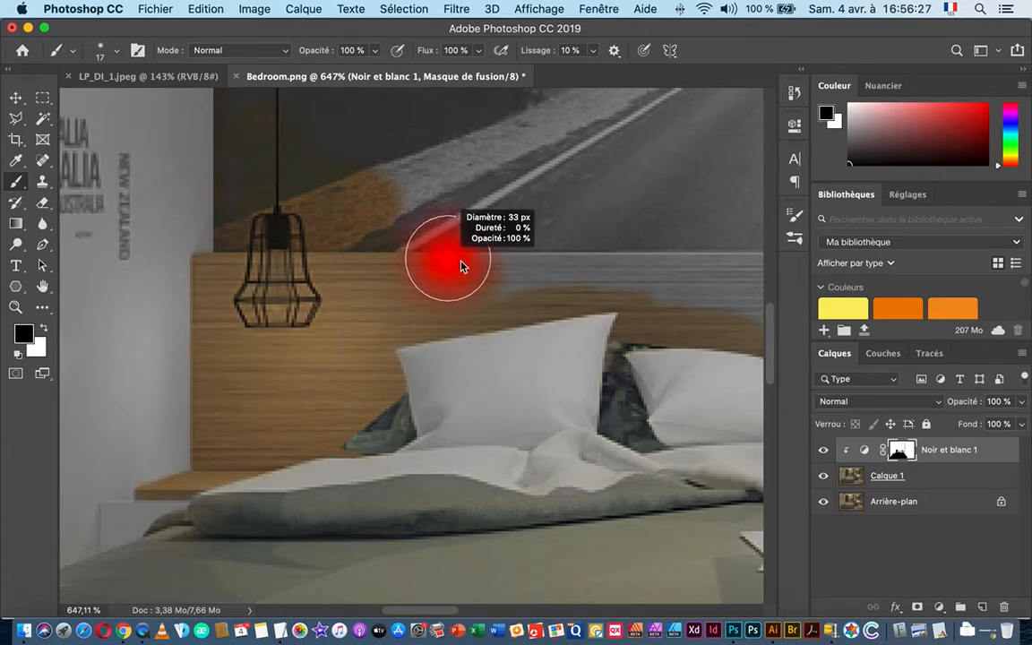
{"action": "mouse_move", "coordinate": [333, 221]}
{"action": "left_mouse_down"}
{"action": "mouse_move", "coordinate": [540, 253]}
{"action": "mouse_move", "coordinate": [504, 265]}
{"action": "mouse_move", "coordinate": [534, 271]}
{"action": "mouse_move", "coordinate": [684, 242]}
{"action": "mouse_move", "coordinate": [491, 197]}
{"action": "mouse_move", "coordinate": [511, 136]}
{"action": "mouse_move", "coordinate": [594, 115]}
{"action": "mouse_move", "coordinate": [618, 135]}
{"action": "left_mouse_up"}
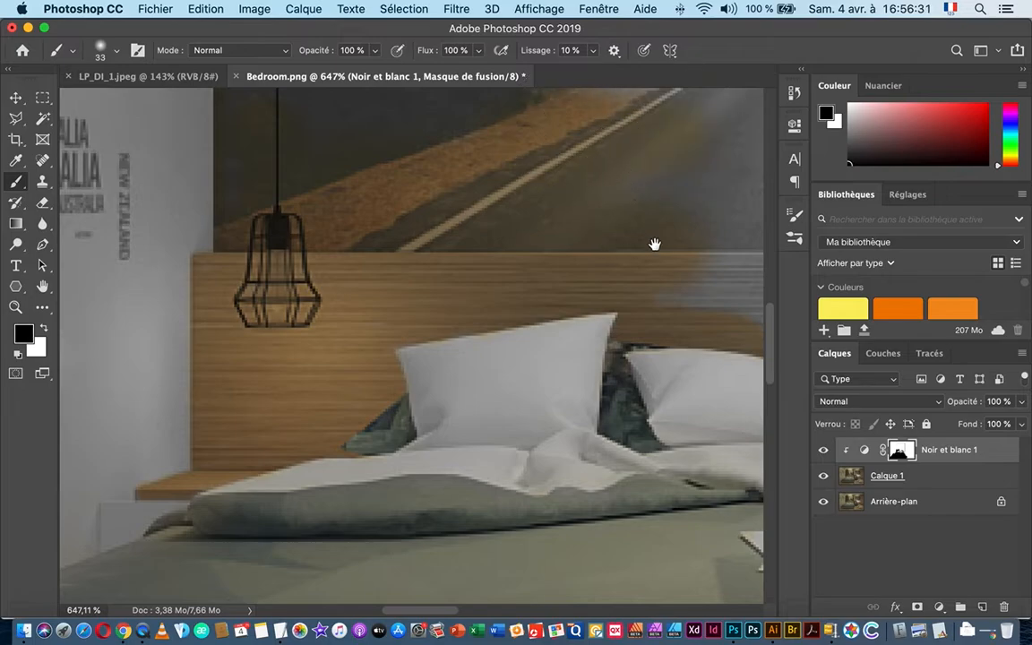
- Paint black on the mask over the middle of the headboard and the road picture above the pillows to bring back their colour
{"action": "left_click_drag", "start_coordinate": [655, 244], "coordinate": [380, 207]}
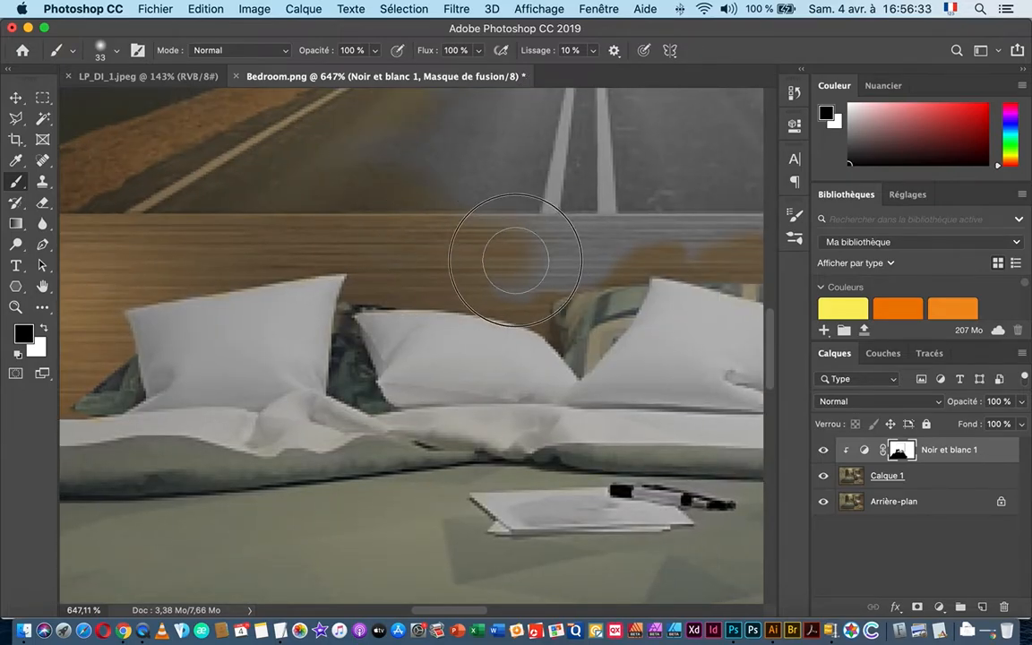
{"action": "mouse_move", "coordinate": [516, 260]}
{"action": "left_mouse_down"}
{"action": "mouse_move", "coordinate": [525, 269]}
{"action": "mouse_move", "coordinate": [535, 258]}
{"action": "mouse_move", "coordinate": [521, 260]}
{"action": "mouse_move", "coordinate": [694, 242]}
{"action": "mouse_move", "coordinate": [663, 185]}
{"action": "mouse_move", "coordinate": [591, 190]}
{"action": "mouse_move", "coordinate": [455, 173]}
{"action": "mouse_move", "coordinate": [520, 191]}
{"action": "mouse_move", "coordinate": [497, 184]}
{"action": "left_mouse_up"}
{"action": "mouse_move", "coordinate": [603, 167]}
{"action": "left_mouse_down"}
{"action": "mouse_move", "coordinate": [456, 254]}
{"action": "mouse_move", "coordinate": [382, 221]}
{"action": "mouse_move", "coordinate": [340, 185]}
{"action": "mouse_move", "coordinate": [358, 157]}
{"action": "mouse_move", "coordinate": [336, 125]}
{"action": "mouse_move", "coordinate": [524, 143]}
{"action": "mouse_move", "coordinate": [412, 135]}
{"action": "mouse_move", "coordinate": [430, 112]}
{"action": "mouse_move", "coordinate": [484, 175]}
{"action": "mouse_move", "coordinate": [565, 230]}
{"action": "mouse_move", "coordinate": [457, 229]}
{"action": "mouse_move", "coordinate": [433, 242]}
{"action": "mouse_move", "coordinate": [571, 299]}
{"action": "mouse_move", "coordinate": [530, 298]}
{"action": "left_mouse_up"}
{"action": "left_click_drag", "start_coordinate": [587, 313], "coordinate": [681, 312]}
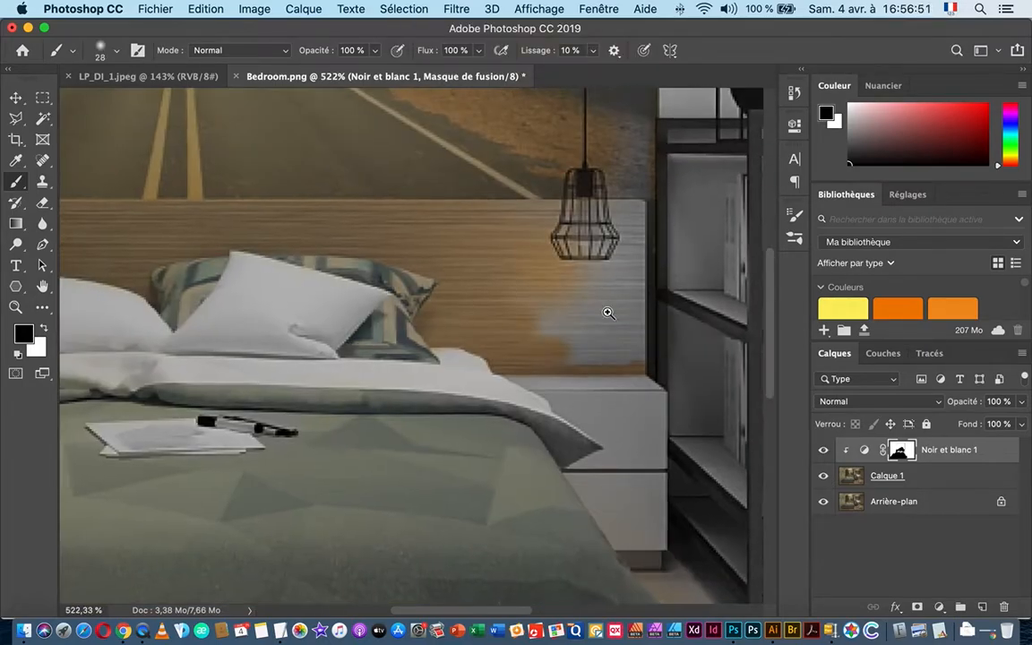
- Fill in the headboard's remaining grey area below and around the right lamp with a 19 px black brush on the mask
{"action": "mouse_move", "coordinate": [593, 312]}
{"action": "left_mouse_down"}
{"action": "mouse_move", "coordinate": [525, 300]}
{"action": "mouse_move", "coordinate": [534, 328]}
{"action": "mouse_move", "coordinate": [520, 332]}
{"action": "mouse_move", "coordinate": [613, 344]}
{"action": "left_mouse_up"}
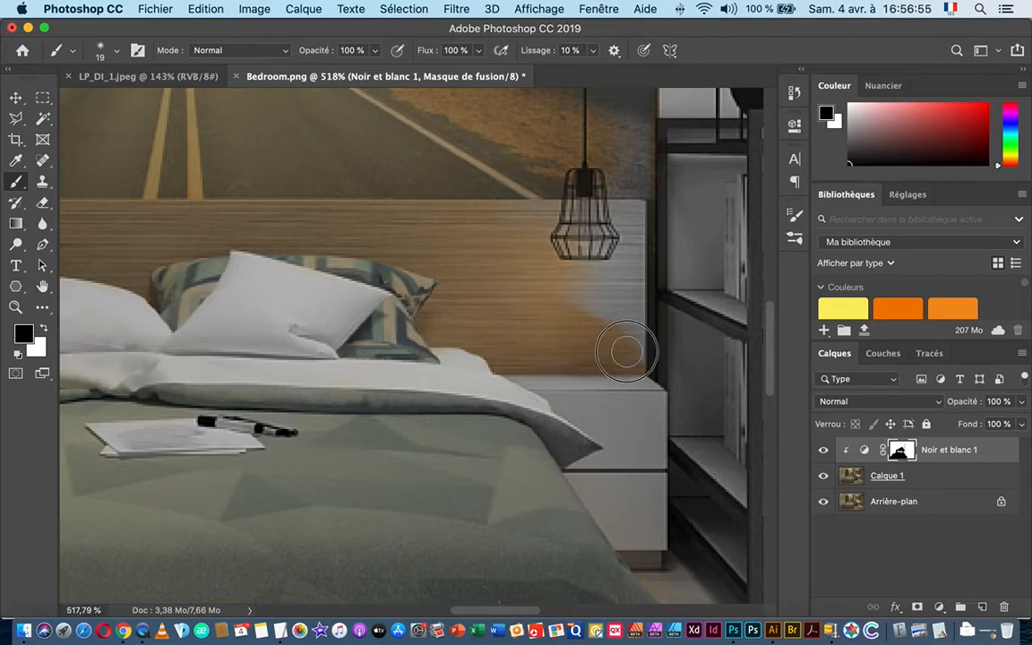
{"action": "left_click_drag", "start_coordinate": [631, 297], "coordinate": [638, 265]}
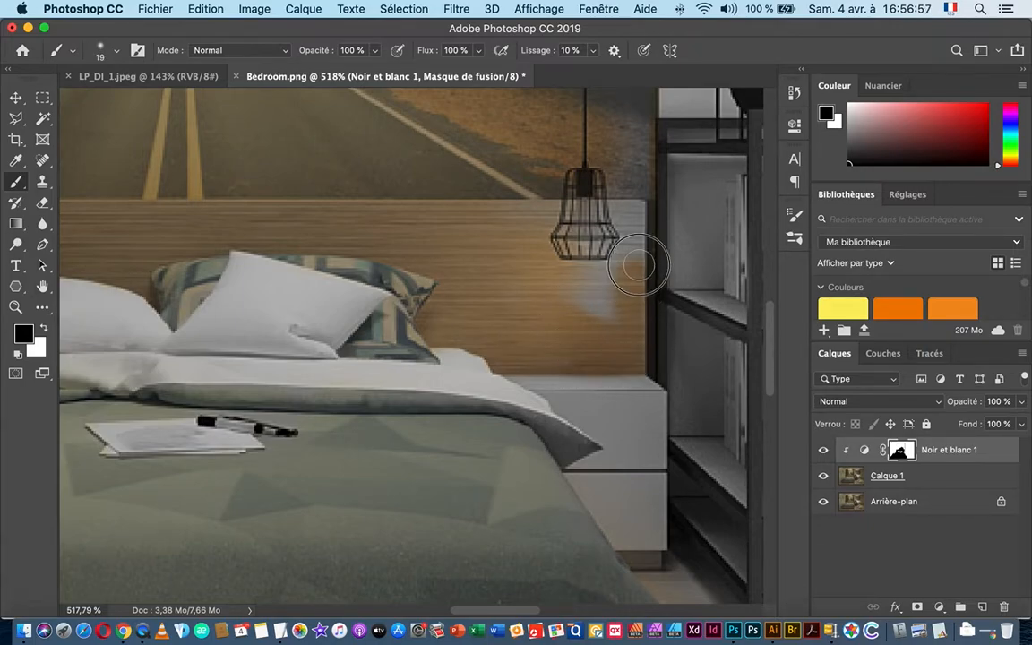
{"action": "mouse_move", "coordinate": [638, 217]}
{"action": "left_mouse_down"}
{"action": "mouse_move", "coordinate": [611, 138]}
{"action": "mouse_move", "coordinate": [626, 255]}
{"action": "mouse_move", "coordinate": [570, 199]}
{"action": "left_mouse_up"}
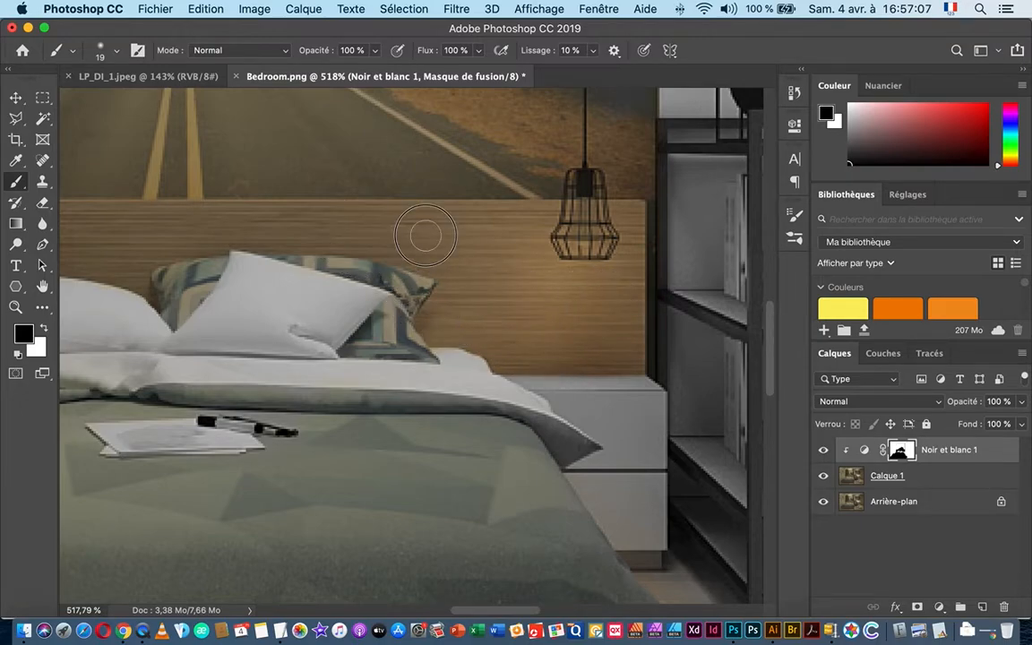
{"action": "scroll", "coordinate": [597, 306], "scroll_direction": "down", "scroll_amount": 8}
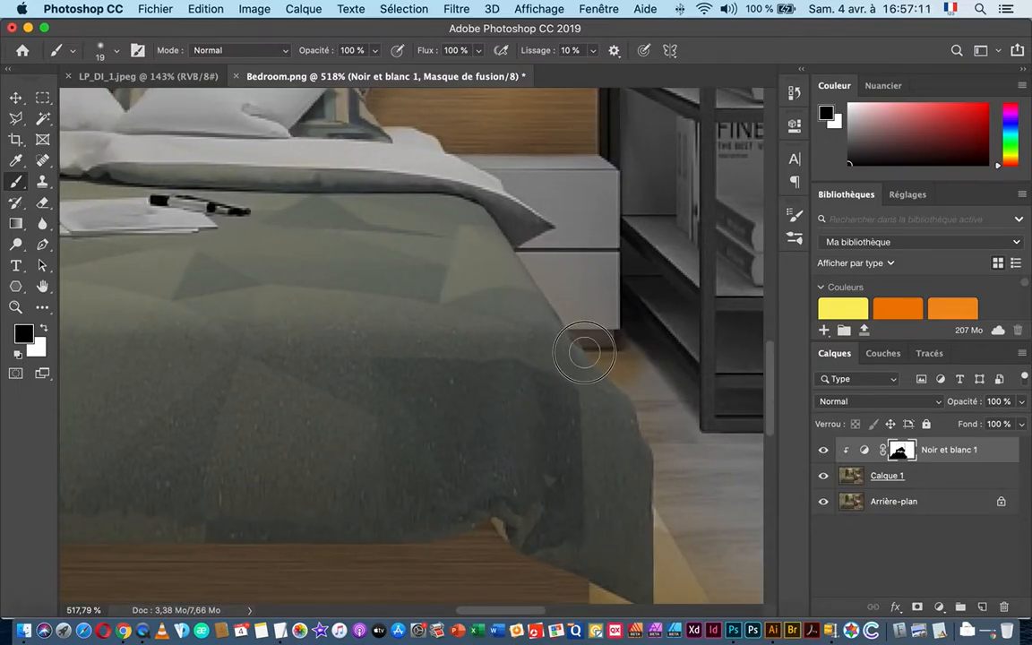
- Paint black on the mask over the floor beside the bed and the low shelf unit's lower part, with brushes of 17 to 38 px
{"action": "left_click_drag", "start_coordinate": [636, 370], "coordinate": [671, 392]}
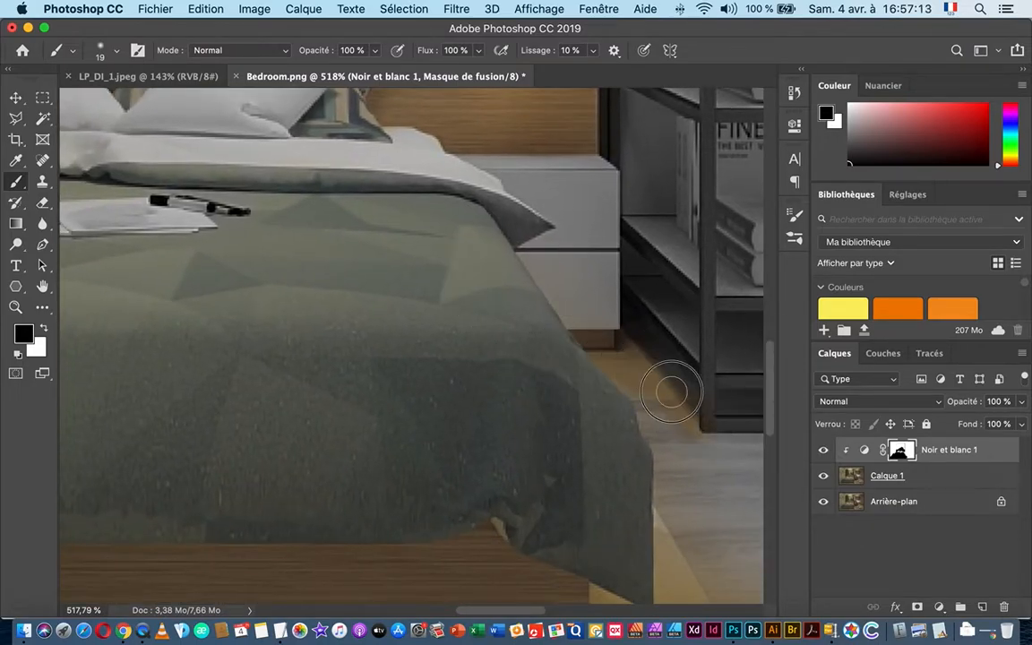
{"action": "mouse_move", "coordinate": [713, 423]}
{"action": "left_mouse_down"}
{"action": "mouse_move", "coordinate": [677, 451]}
{"action": "mouse_move", "coordinate": [443, 227]}
{"action": "left_mouse_up"}
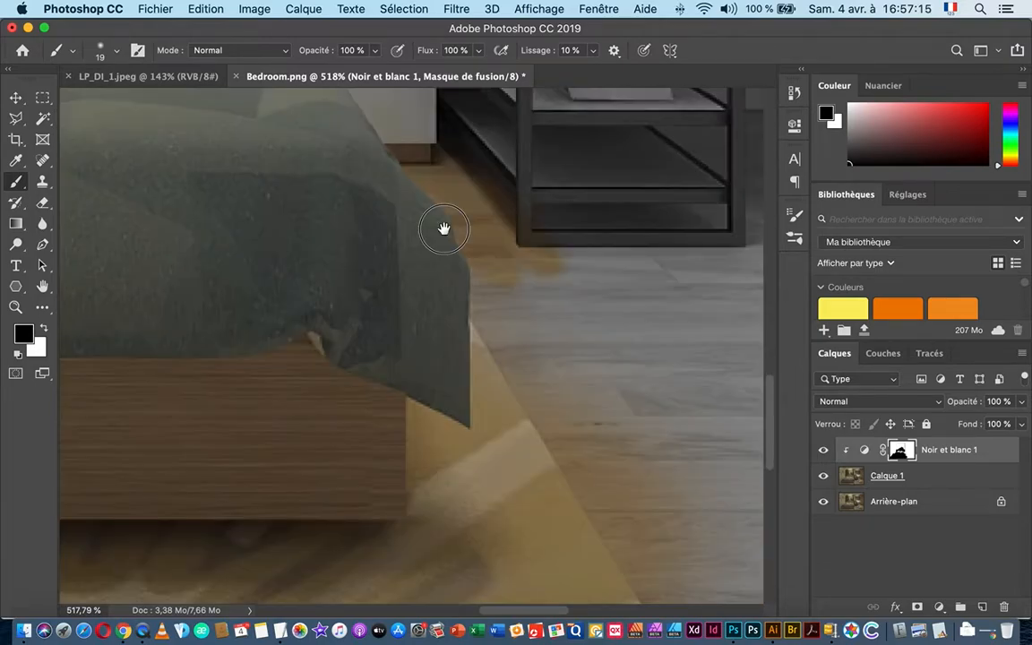
{"action": "mouse_move", "coordinate": [445, 279]}
{"action": "left_mouse_down"}
{"action": "mouse_move", "coordinate": [505, 242]}
{"action": "mouse_move", "coordinate": [659, 238]}
{"action": "mouse_move", "coordinate": [548, 215]}
{"action": "mouse_move", "coordinate": [600, 176]}
{"action": "mouse_move", "coordinate": [553, 161]}
{"action": "mouse_move", "coordinate": [673, 179]}
{"action": "mouse_move", "coordinate": [670, 167]}
{"action": "mouse_move", "coordinate": [581, 334]}
{"action": "mouse_move", "coordinate": [576, 299]}
{"action": "mouse_move", "coordinate": [552, 311]}
{"action": "mouse_move", "coordinate": [369, 300]}
{"action": "mouse_move", "coordinate": [397, 316]}
{"action": "left_mouse_up"}
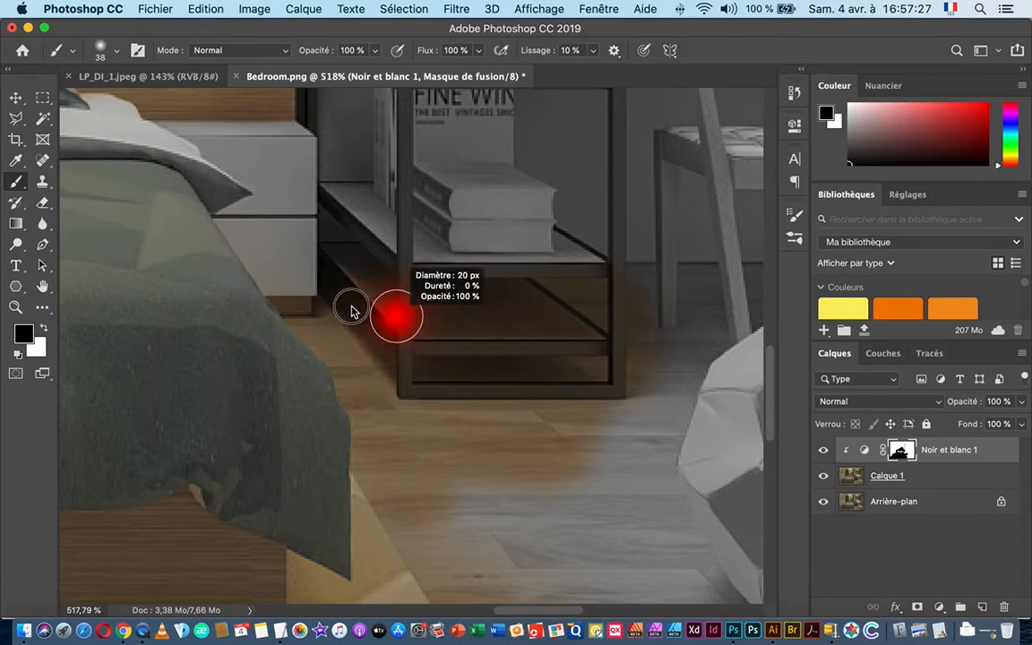
{"action": "left_click_drag", "start_coordinate": [352, 311], "coordinate": [344, 310]}
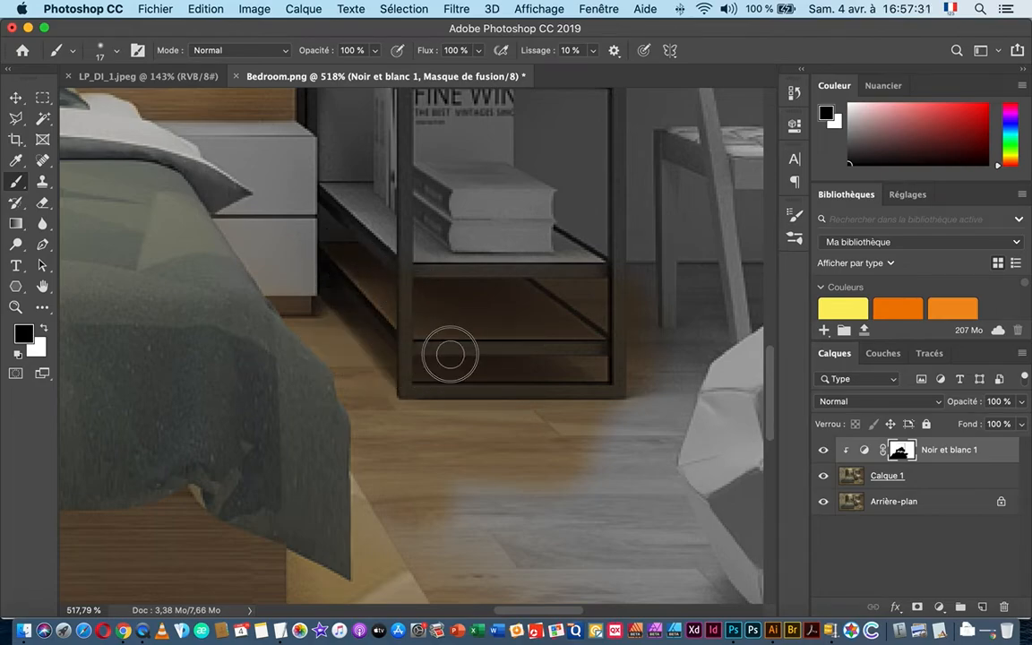
- Bring back the colour of the wooden floor between the rug and the pouffe, painting black on the mask with brushes up to 41 px
{"action": "left_click_drag", "start_coordinate": [583, 422], "coordinate": [429, 235]}
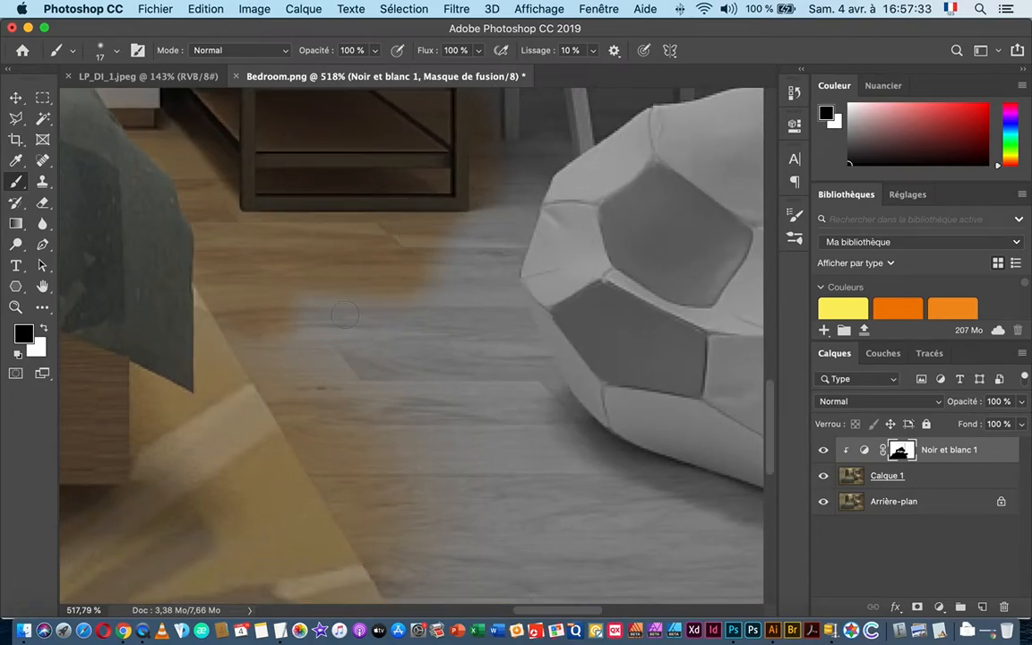
{"action": "left_click_drag", "start_coordinate": [327, 333], "coordinate": [364, 335]}
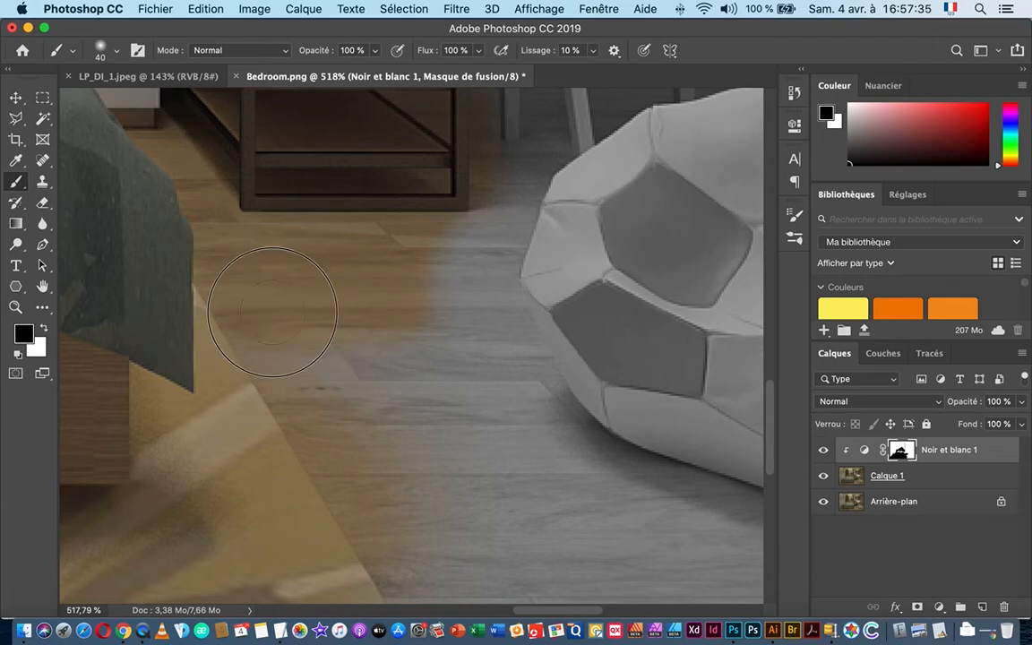
{"action": "mouse_move", "coordinate": [327, 368]}
{"action": "left_mouse_down"}
{"action": "mouse_move", "coordinate": [281, 284]}
{"action": "mouse_move", "coordinate": [207, 325]}
{"action": "left_mouse_up"}
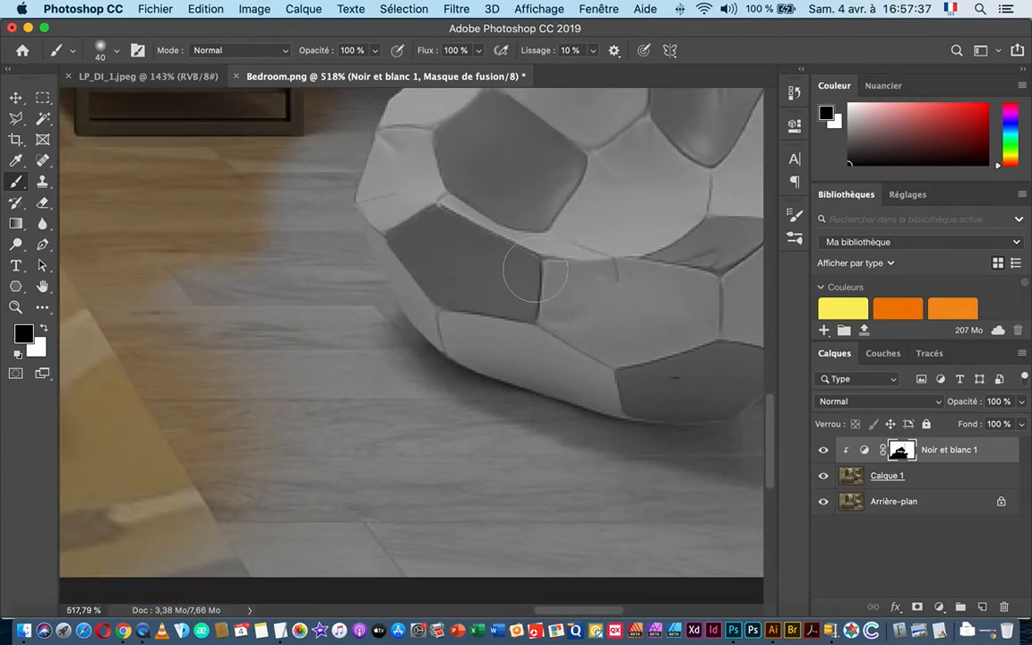
{"action": "mouse_move", "coordinate": [381, 296]}
{"action": "left_mouse_down"}
{"action": "mouse_move", "coordinate": [340, 299]}
{"action": "mouse_move", "coordinate": [403, 302]}
{"action": "mouse_move", "coordinate": [410, 287]}
{"action": "mouse_move", "coordinate": [346, 309]}
{"action": "mouse_move", "coordinate": [398, 283]}
{"action": "left_mouse_up"}
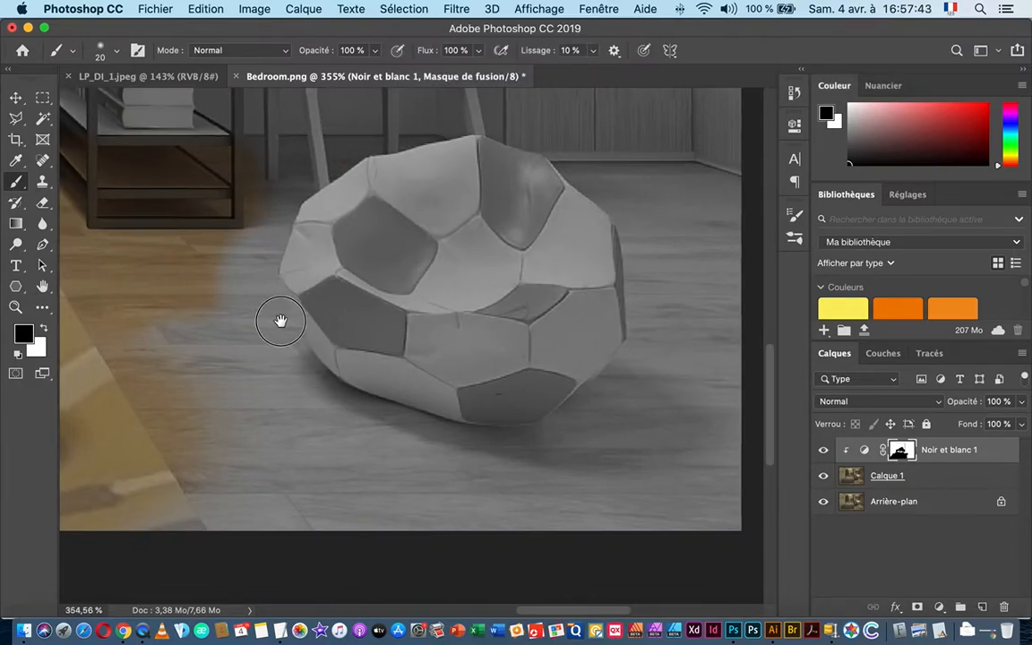
{"action": "left_click_drag", "start_coordinate": [279, 320], "coordinate": [360, 282]}
{"action": "mouse_move", "coordinate": [292, 299]}
{"action": "left_mouse_down"}
{"action": "mouse_move", "coordinate": [318, 294]}
{"action": "mouse_move", "coordinate": [285, 333]}
{"action": "mouse_move", "coordinate": [322, 369]}
{"action": "mouse_move", "coordinate": [279, 403]}
{"action": "mouse_move", "coordinate": [323, 428]}
{"action": "mouse_move", "coordinate": [322, 452]}
{"action": "mouse_move", "coordinate": [206, 464]}
{"action": "left_mouse_up"}
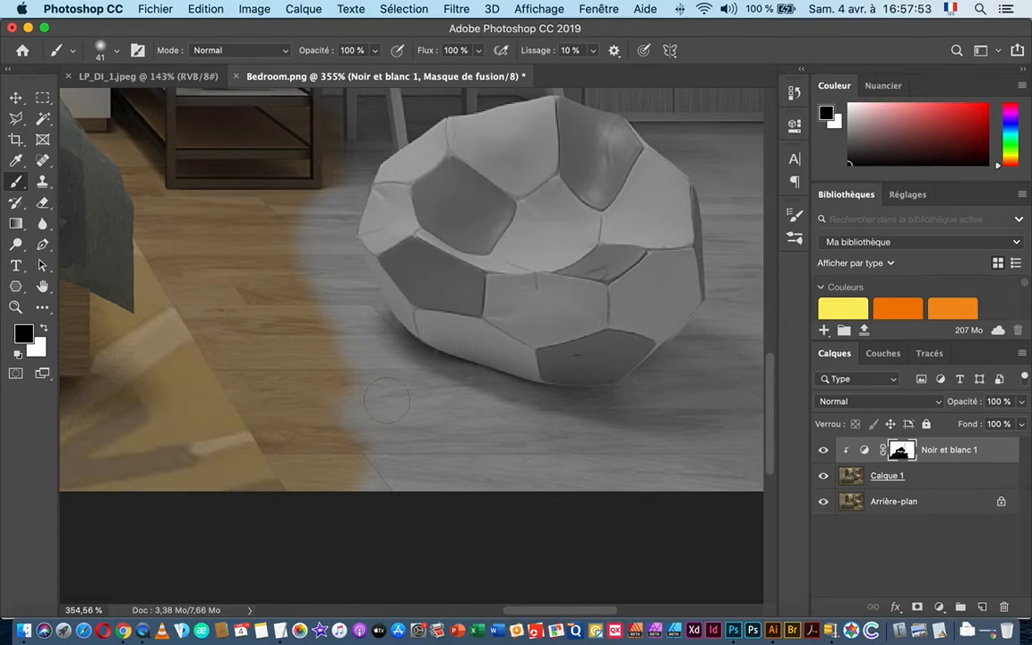
- Paint black on the mask over the floor around the pouffe's front and sides, out to the image's right edge, enlarging the brush to 61 px
{"action": "mouse_move", "coordinate": [387, 400]}
{"action": "left_mouse_down"}
{"action": "mouse_move", "coordinate": [420, 399]}
{"action": "mouse_move", "coordinate": [346, 402]}
{"action": "mouse_move", "coordinate": [414, 410]}
{"action": "mouse_move", "coordinate": [370, 417]}
{"action": "mouse_move", "coordinate": [402, 437]}
{"action": "mouse_move", "coordinate": [392, 444]}
{"action": "mouse_move", "coordinate": [451, 455]}
{"action": "left_mouse_up"}
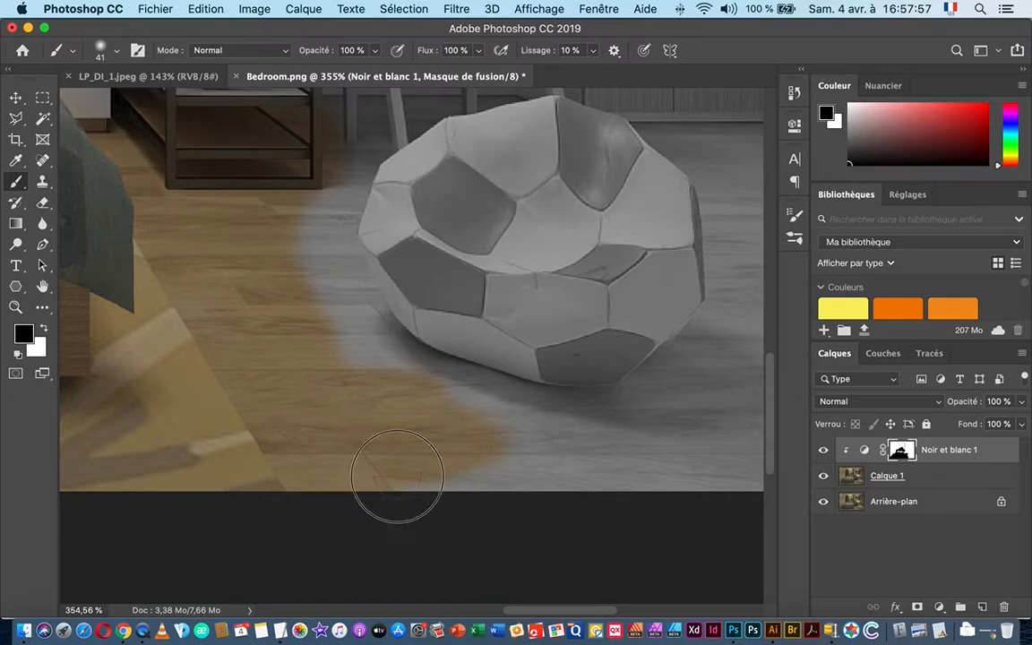
{"action": "mouse_move", "coordinate": [397, 476]}
{"action": "left_mouse_down"}
{"action": "mouse_move", "coordinate": [610, 460]}
{"action": "mouse_move", "coordinate": [520, 452]}
{"action": "left_mouse_up"}
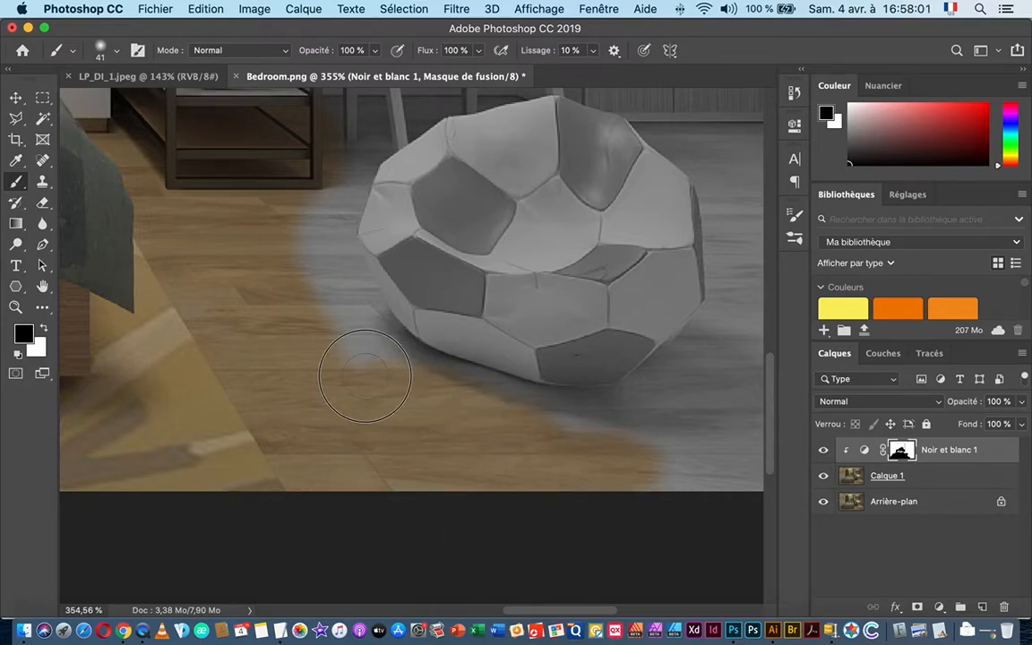
{"action": "mouse_move", "coordinate": [411, 380]}
{"action": "left_mouse_down"}
{"action": "mouse_move", "coordinate": [318, 319]}
{"action": "mouse_move", "coordinate": [323, 304]}
{"action": "mouse_move", "coordinate": [374, 353]}
{"action": "mouse_move", "coordinate": [311, 251]}
{"action": "mouse_move", "coordinate": [349, 163]}
{"action": "mouse_move", "coordinate": [328, 231]}
{"action": "mouse_move", "coordinate": [339, 205]}
{"action": "mouse_move", "coordinate": [347, 281]}
{"action": "left_mouse_up"}
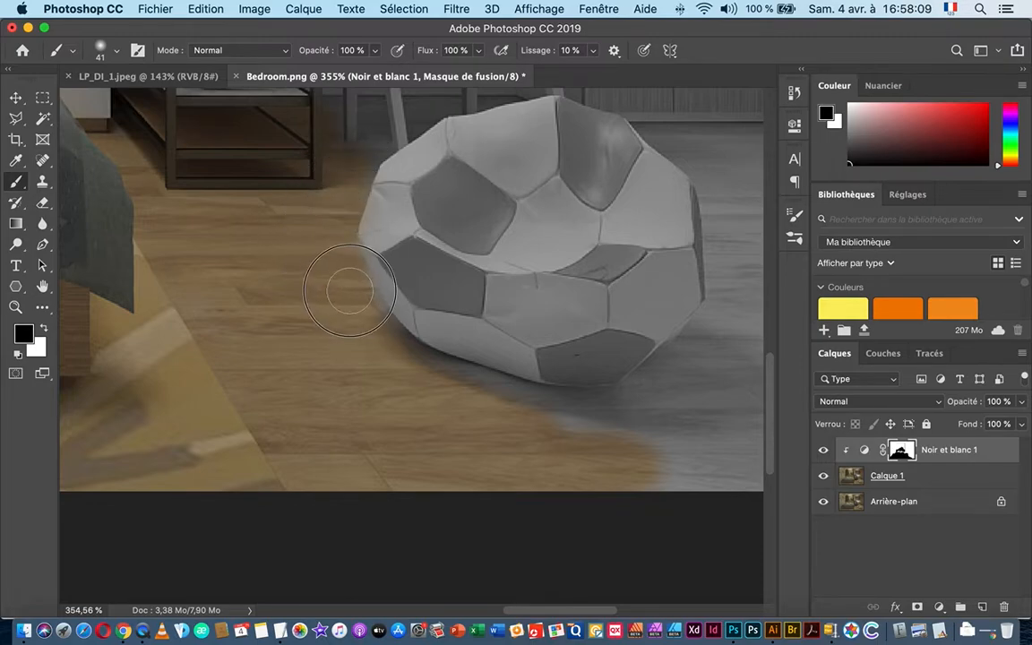
{"action": "mouse_move", "coordinate": [374, 341]}
{"action": "left_mouse_down"}
{"action": "mouse_move", "coordinate": [479, 405]}
{"action": "mouse_move", "coordinate": [477, 392]}
{"action": "mouse_move", "coordinate": [632, 443]}
{"action": "mouse_move", "coordinate": [550, 426]}
{"action": "mouse_move", "coordinate": [657, 413]}
{"action": "mouse_move", "coordinate": [666, 407]}
{"action": "mouse_move", "coordinate": [644, 395]}
{"action": "mouse_move", "coordinate": [722, 336]}
{"action": "mouse_move", "coordinate": [645, 443]}
{"action": "mouse_move", "coordinate": [706, 467]}
{"action": "mouse_move", "coordinate": [658, 480]}
{"action": "mouse_move", "coordinate": [716, 475]}
{"action": "mouse_move", "coordinate": [417, 436]}
{"action": "mouse_move", "coordinate": [492, 465]}
{"action": "left_mouse_up"}
{"action": "mouse_move", "coordinate": [522, 454]}
{"action": "left_mouse_down"}
{"action": "mouse_move", "coordinate": [480, 476]}
{"action": "mouse_move", "coordinate": [455, 453]}
{"action": "mouse_move", "coordinate": [549, 411]}
{"action": "mouse_move", "coordinate": [449, 403]}
{"action": "mouse_move", "coordinate": [529, 368]}
{"action": "mouse_move", "coordinate": [461, 348]}
{"action": "mouse_move", "coordinate": [560, 302]}
{"action": "mouse_move", "coordinate": [496, 304]}
{"action": "mouse_move", "coordinate": [491, 295]}
{"action": "left_mouse_up"}
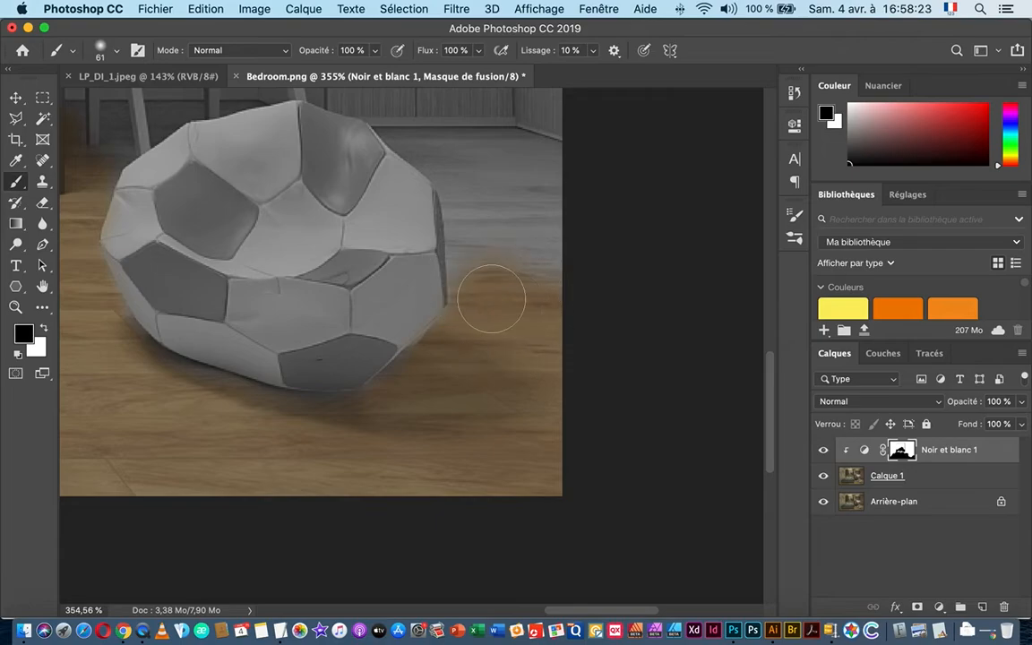
- Switch to Chrome and search Google for "pouffe" in a new tab
{"action": "key", "text": "super+Tab"}
{"action": "key", "text": "super+Tab"}
{"action": "key", "text": "super+Tab"}
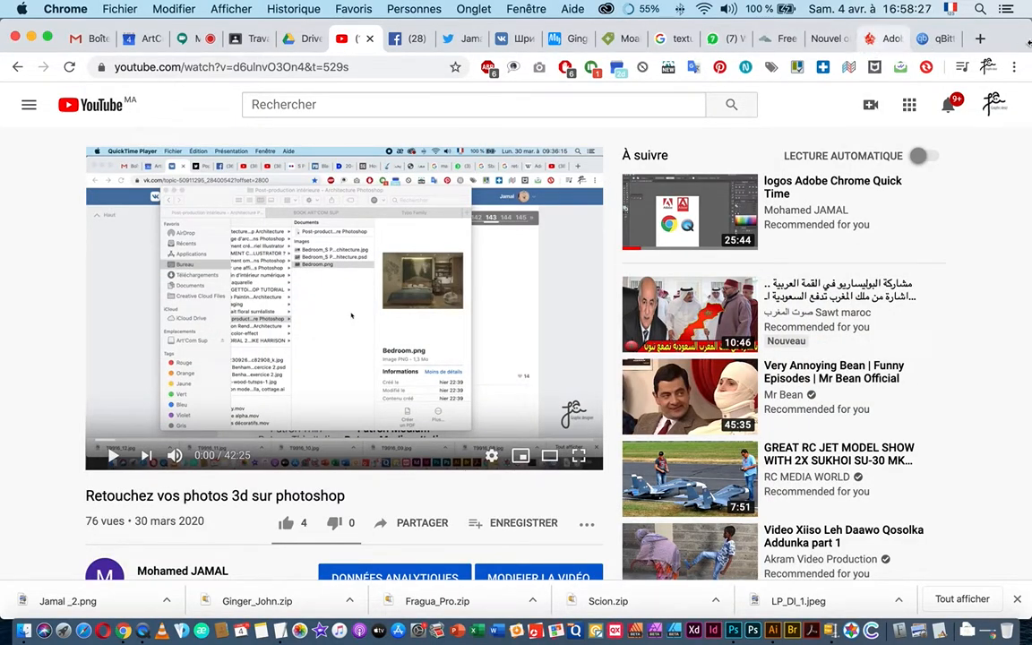
{"action": "left_click", "coordinate": [981, 38]}
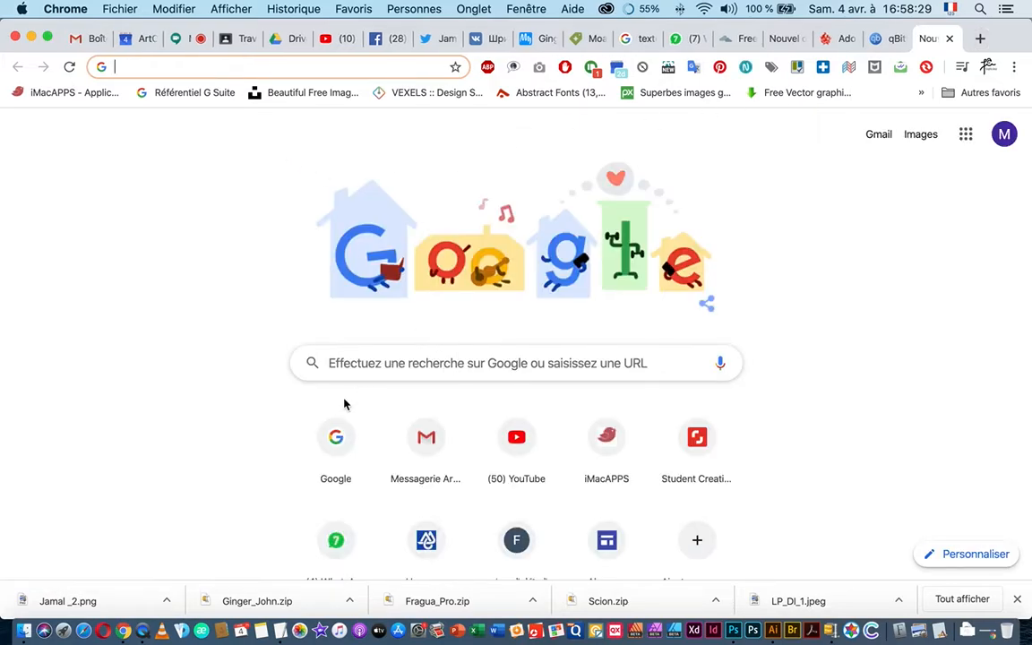
{"action": "left_click", "coordinate": [335, 436]}
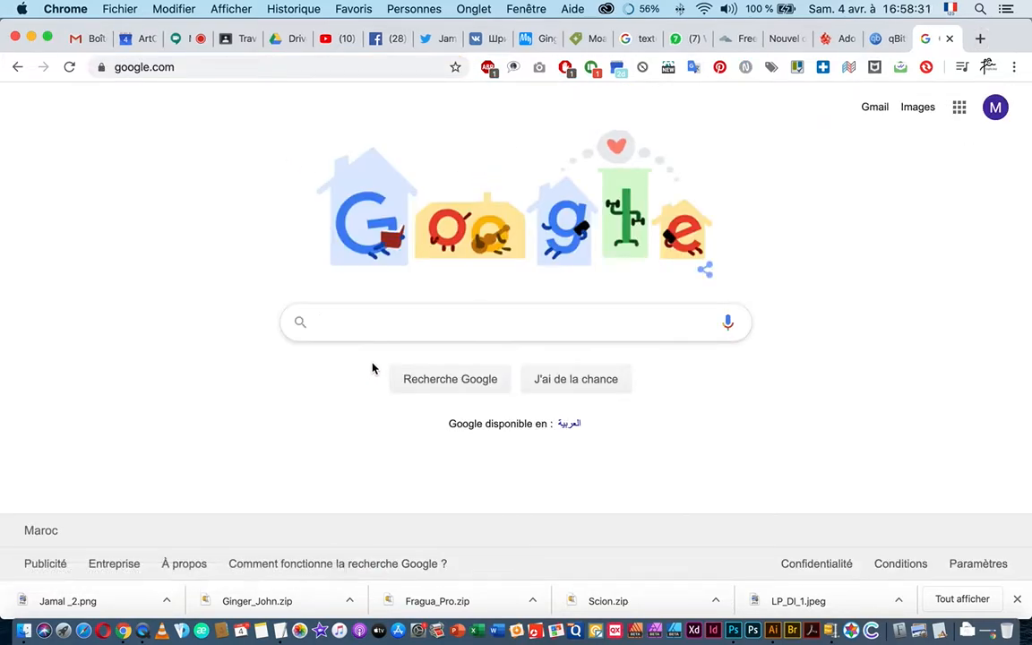
{"action": "type", "text": "pou"}
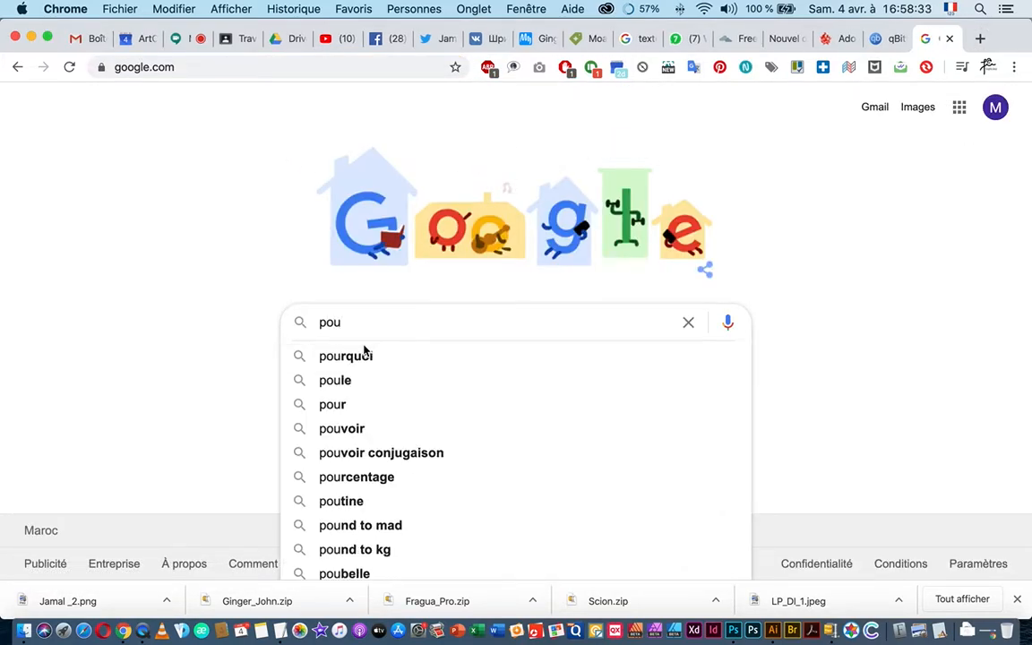
{"action": "type", "text": "ffe"}
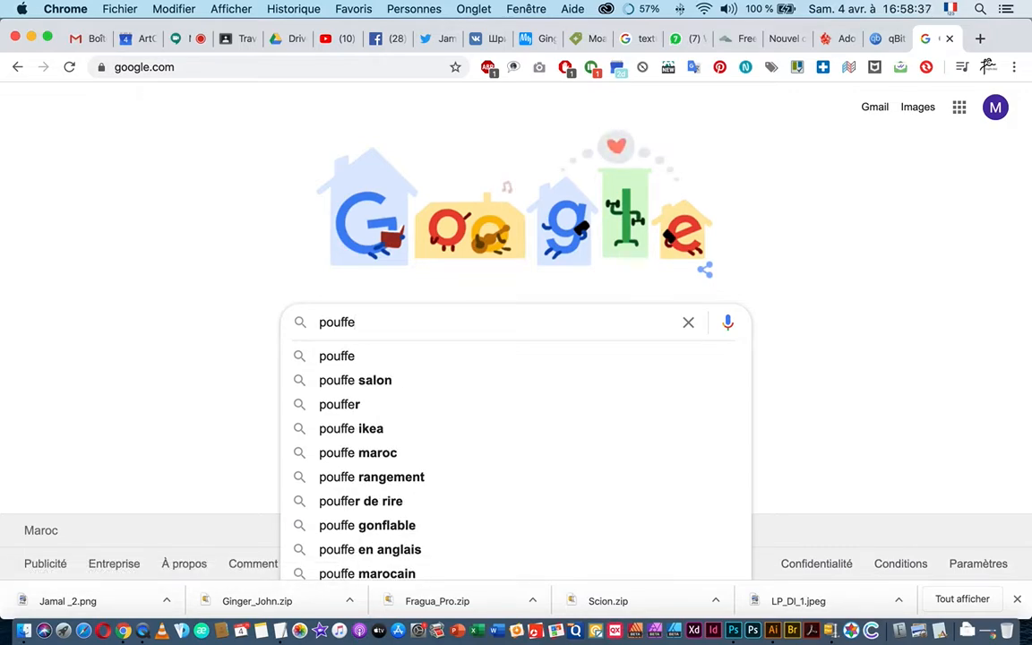
{"action": "key", "text": "Return"}
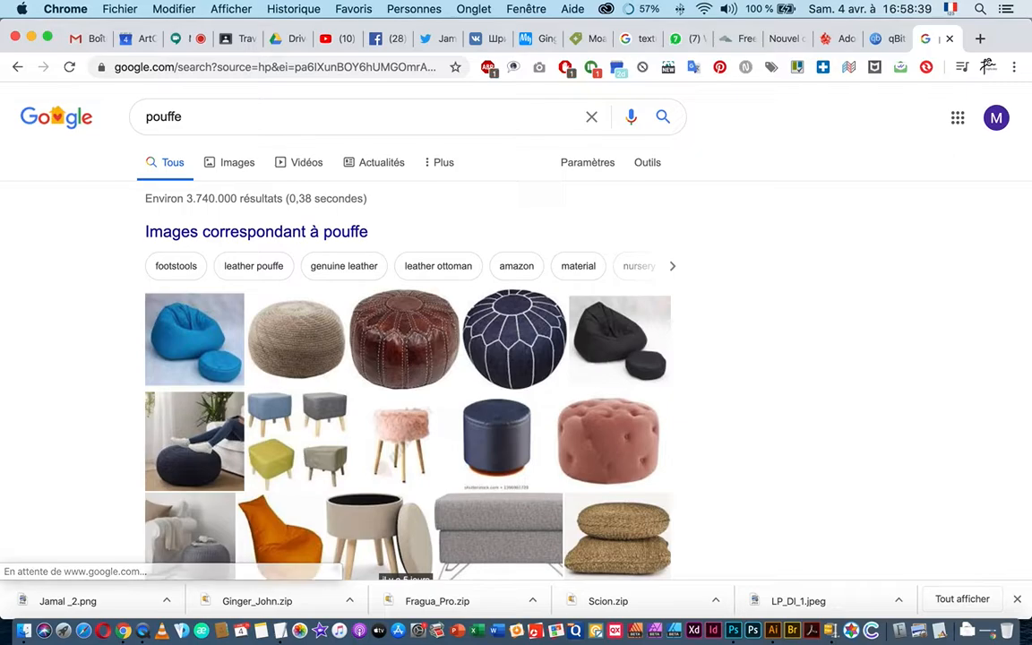
- Browse the Google image results for "pouffe" to examine different pouffe designs, including the orange Moroccan one
{"action": "scroll", "coordinate": [327, 446], "scroll_direction": "down", "scroll_amount": 2}
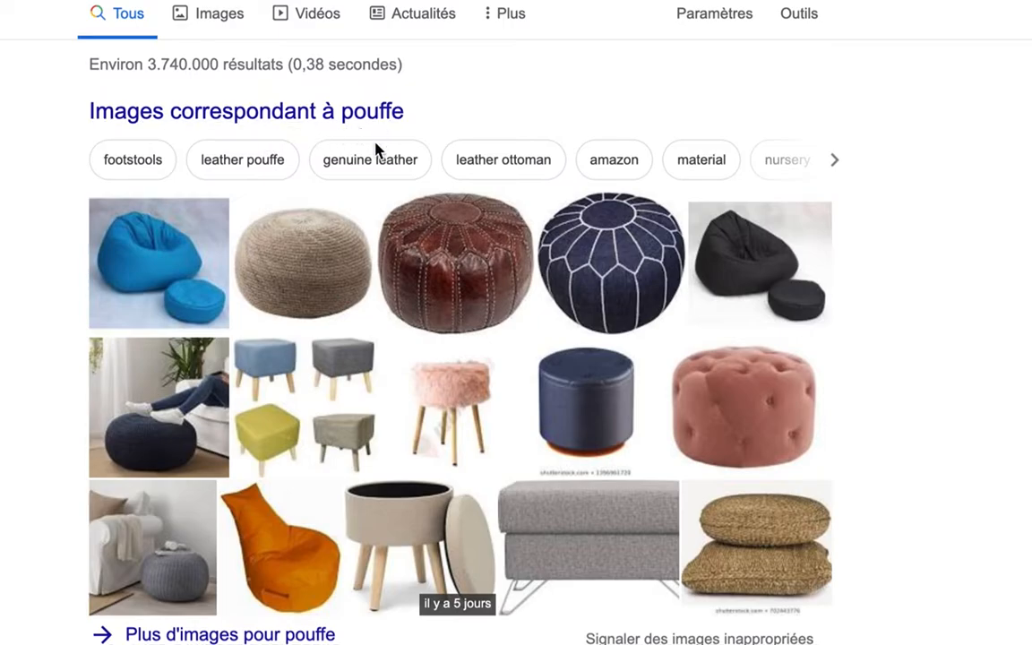
{"action": "scroll", "coordinate": [560, 345], "scroll_direction": "down", "scroll_amount": 4}
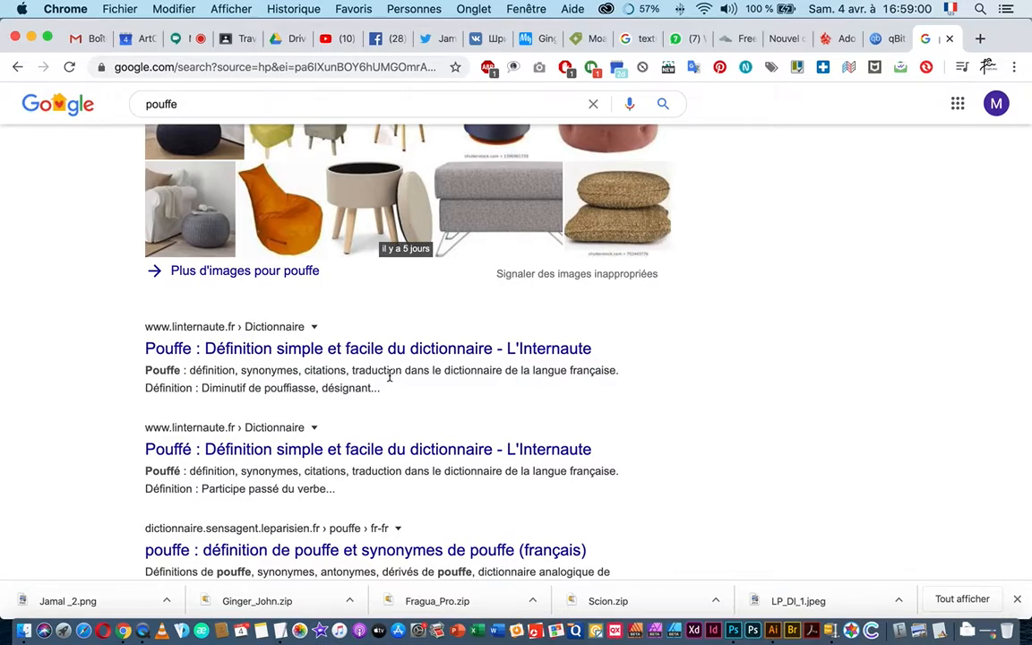
{"action": "scroll", "coordinate": [390, 376], "scroll_direction": "up", "scroll_amount": 5}
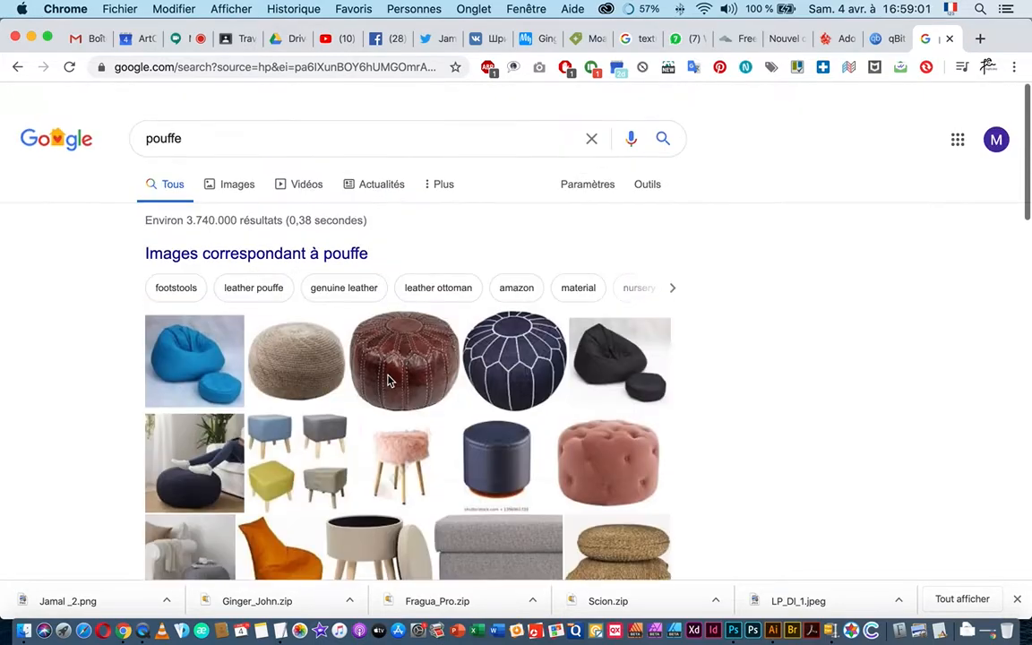
{"action": "left_click", "coordinate": [223, 173]}
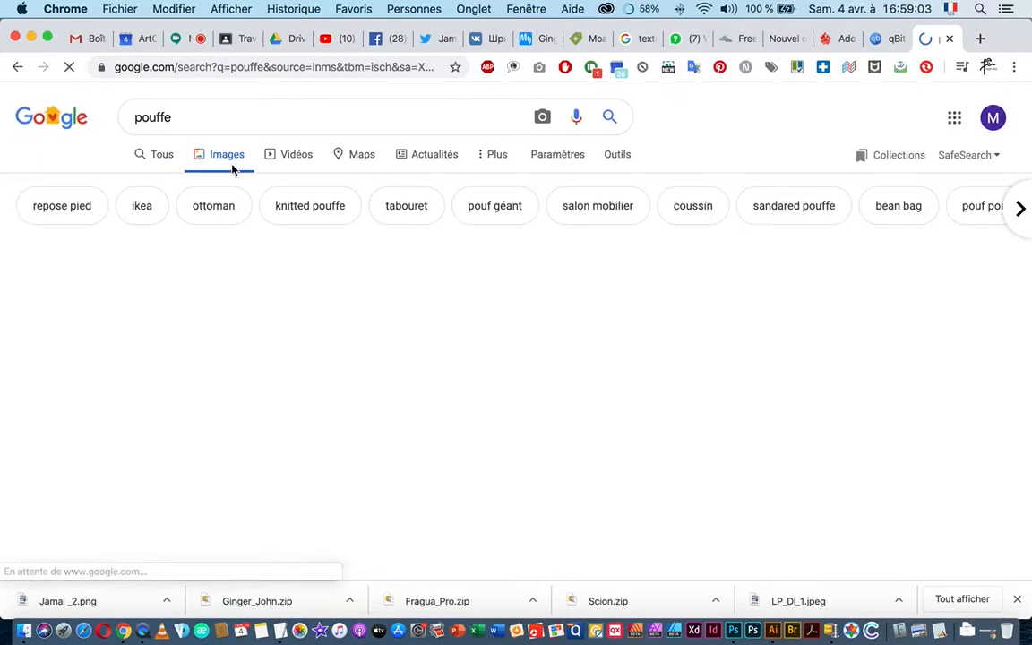
{"action": "scroll", "coordinate": [587, 500], "scroll_direction": "down", "scroll_amount": 8}
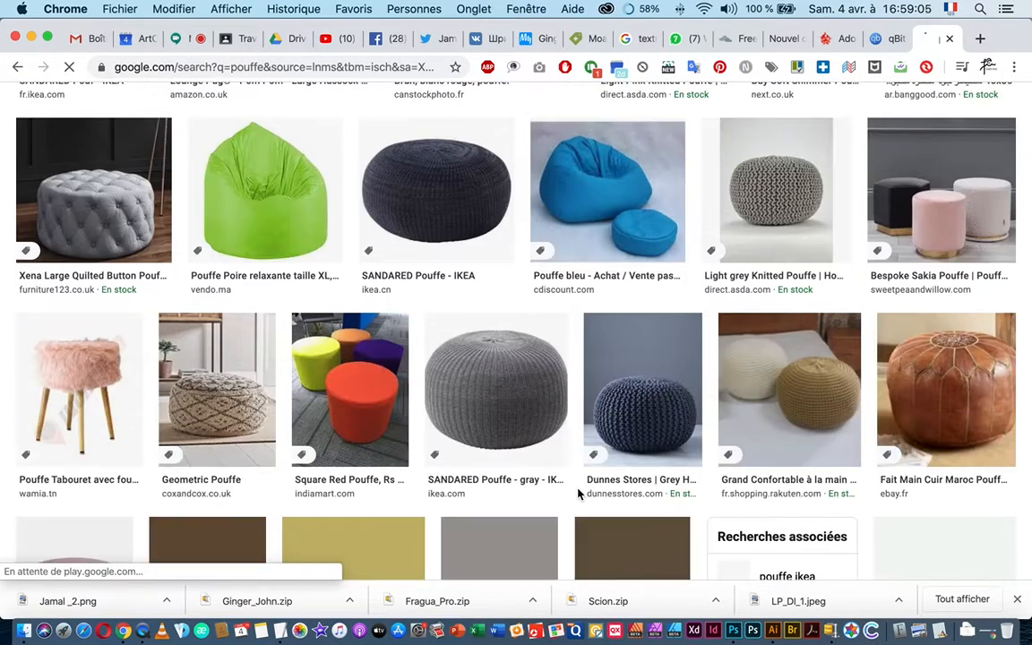
{"action": "scroll", "coordinate": [577, 494], "scroll_direction": "down", "scroll_amount": 10}
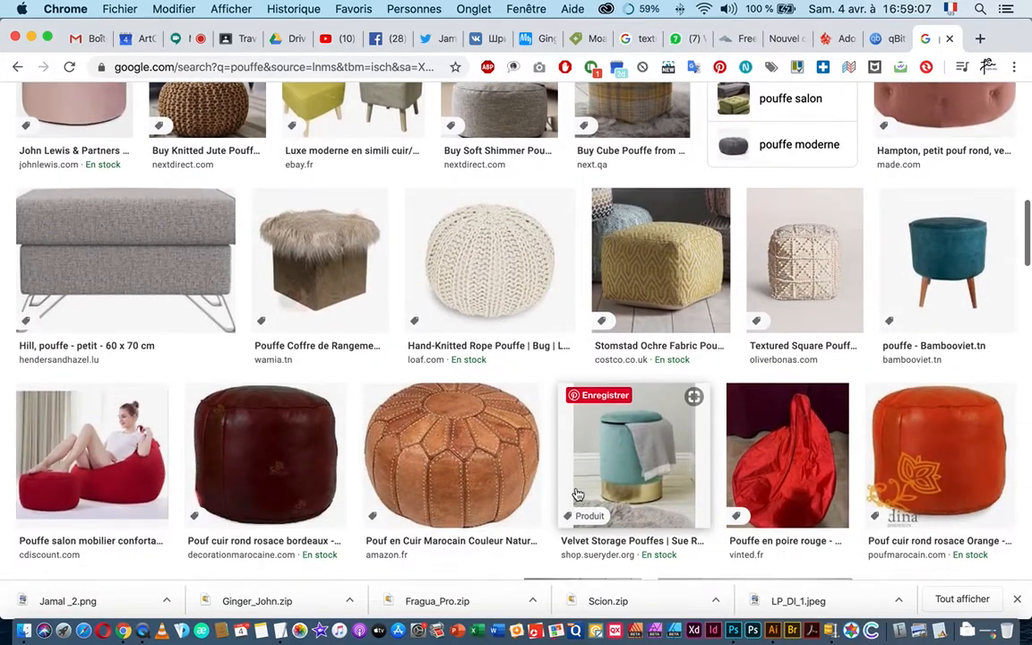
{"action": "scroll", "coordinate": [577, 494], "scroll_direction": "down", "scroll_amount": 5}
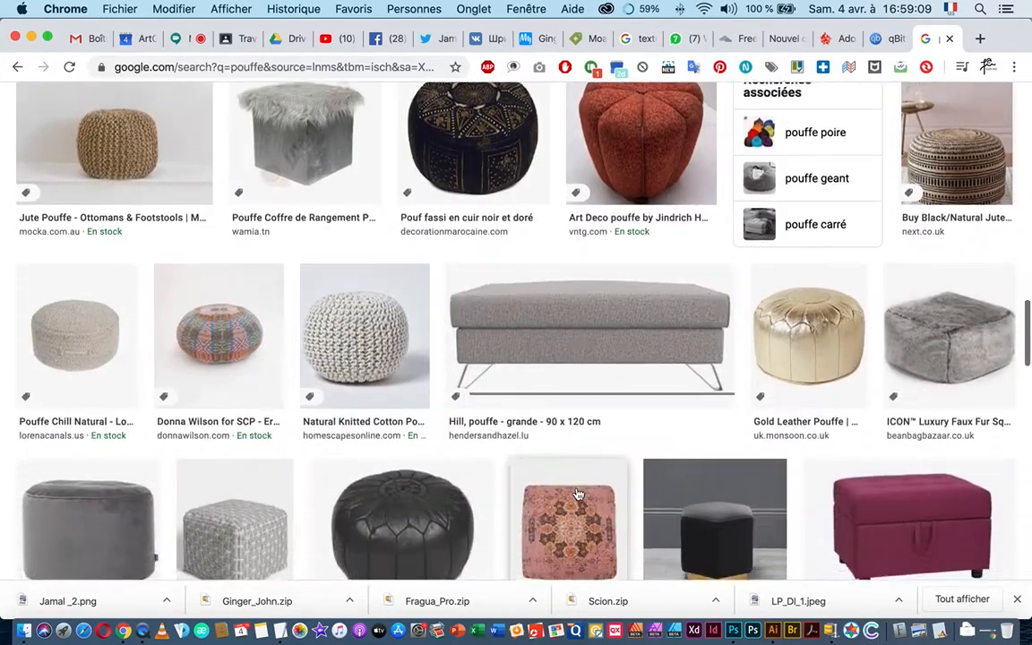
{"action": "scroll", "coordinate": [578, 495], "scroll_direction": "up", "scroll_amount": 20}
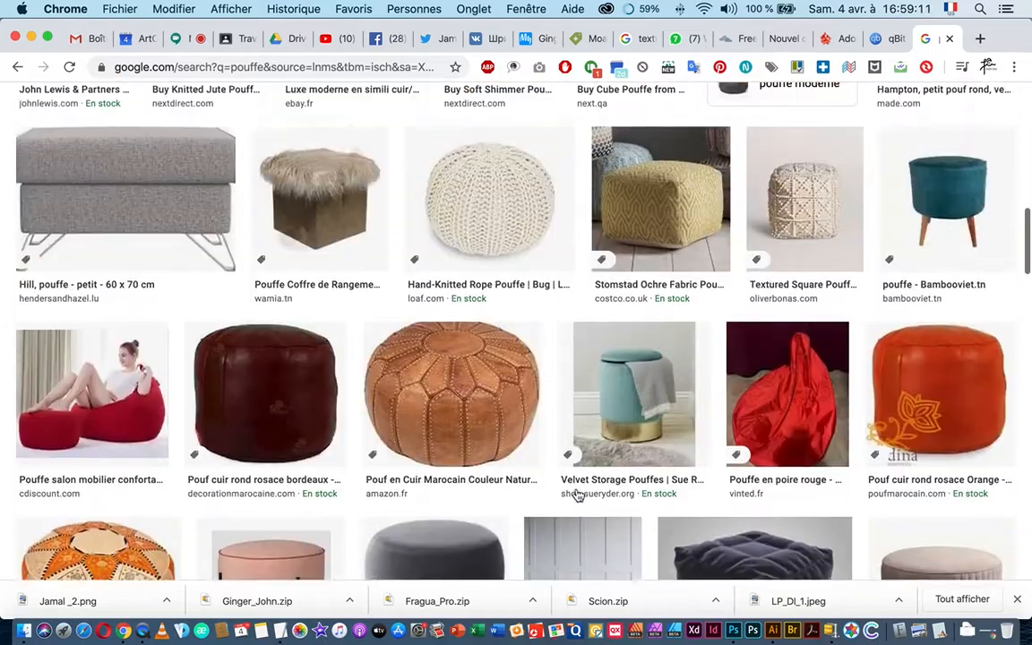
{"action": "scroll", "coordinate": [578, 496], "scroll_direction": "down", "scroll_amount": 13}
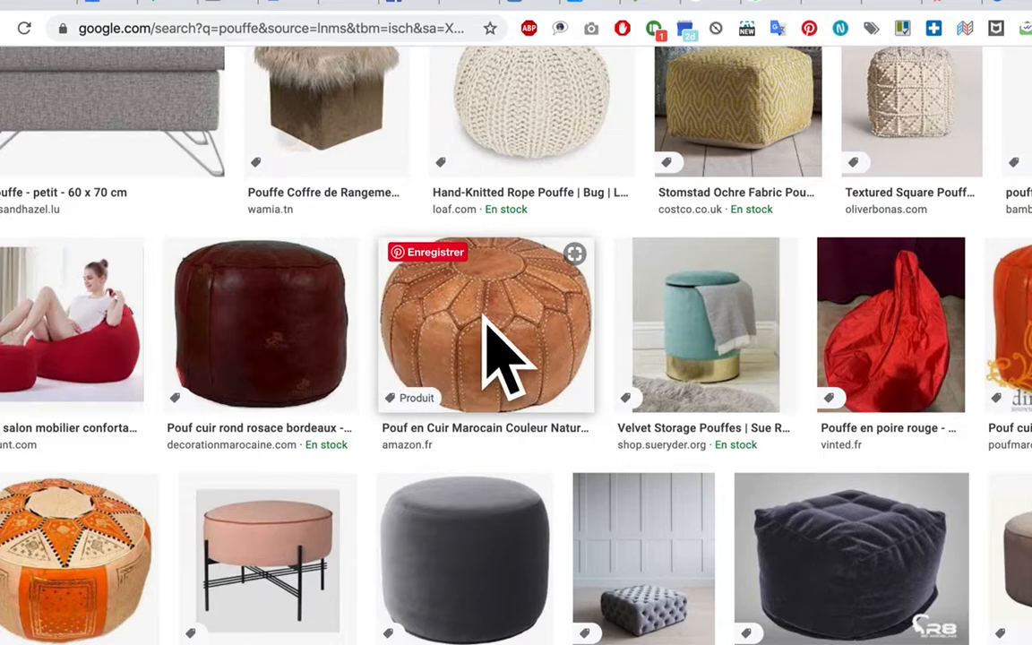
{"action": "scroll", "coordinate": [457, 340], "scroll_direction": "down", "scroll_amount": 5}
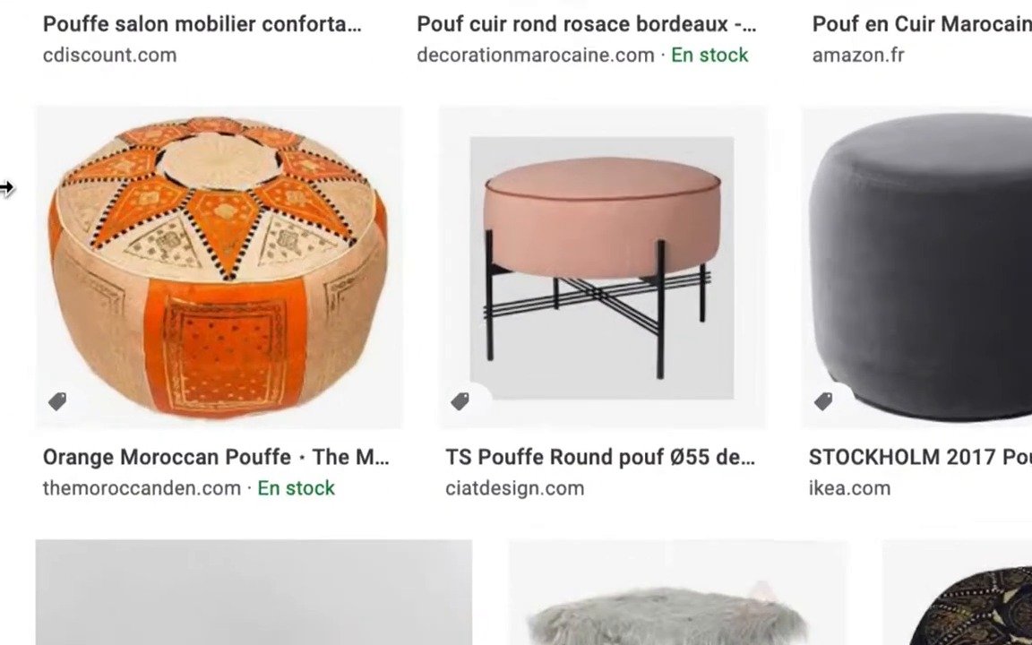
{"action": "mouse_move", "coordinate": [66, 184]}
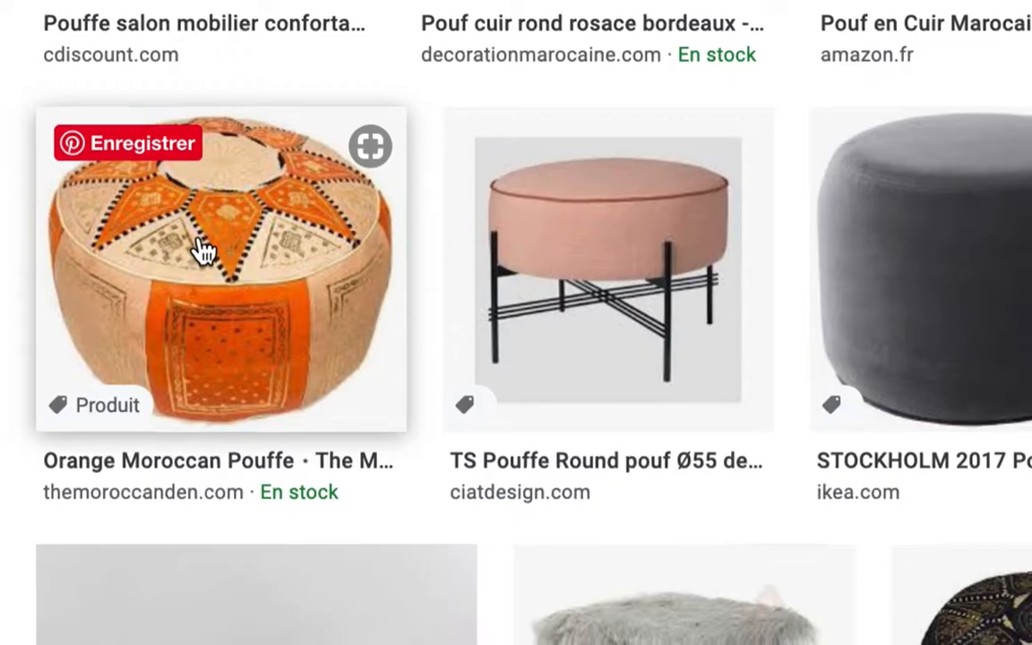
- Return to Photoshop and paint black on the mask over the remaining grey floor to the right of and behind the pouffe
{"action": "key", "text": "super+Tab"}
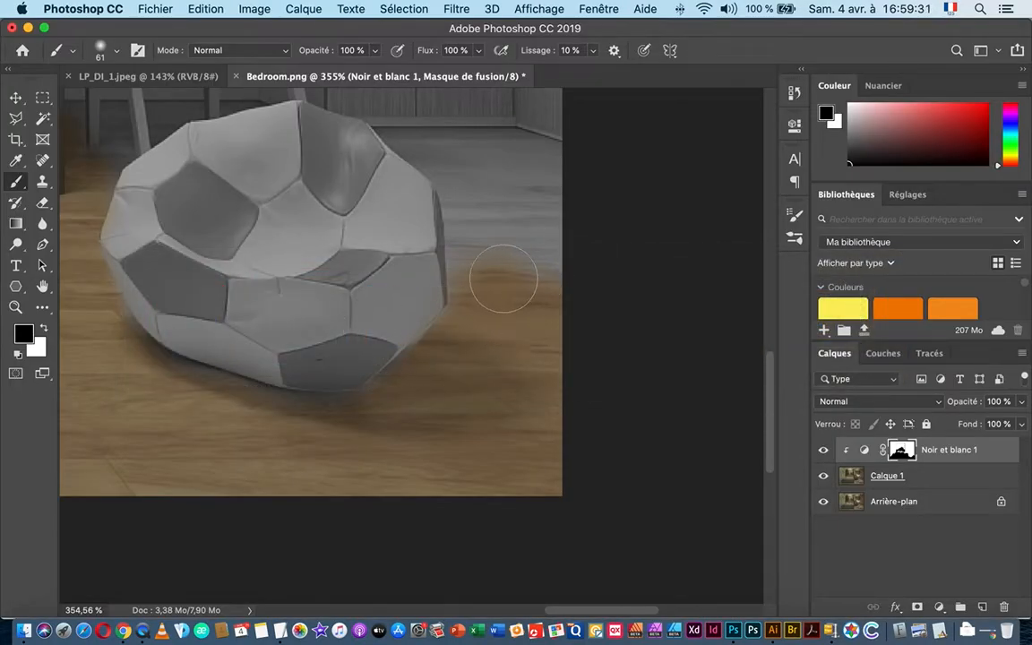
{"action": "mouse_move", "coordinate": [508, 274]}
{"action": "left_mouse_down"}
{"action": "mouse_move", "coordinate": [476, 296]}
{"action": "mouse_move", "coordinate": [473, 230]}
{"action": "mouse_move", "coordinate": [499, 270]}
{"action": "mouse_move", "coordinate": [569, 297]}
{"action": "mouse_move", "coordinate": [549, 206]}
{"action": "mouse_move", "coordinate": [521, 193]}
{"action": "mouse_move", "coordinate": [536, 196]}
{"action": "mouse_move", "coordinate": [526, 178]}
{"action": "mouse_move", "coordinate": [548, 176]}
{"action": "mouse_move", "coordinate": [520, 162]}
{"action": "left_mouse_up"}
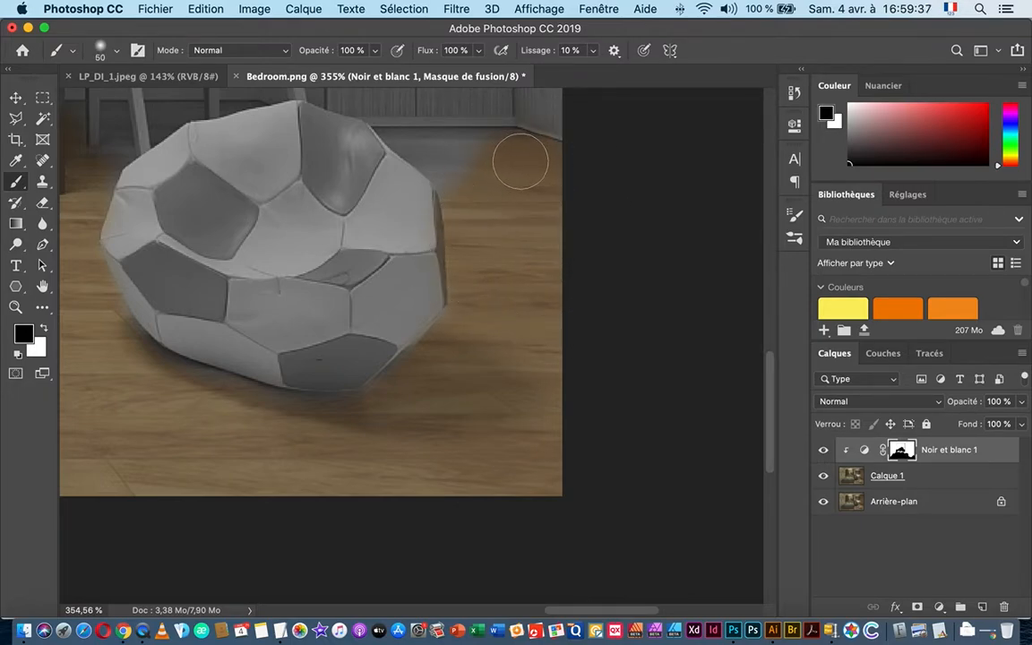
- Paint black on the mask over the wood-panelled wall behind the pouffe and up towards the ceiling, enlarging the brush to 90 px
{"action": "scroll", "coordinate": [525, 339], "scroll_direction": "up", "scroll_amount": 5}
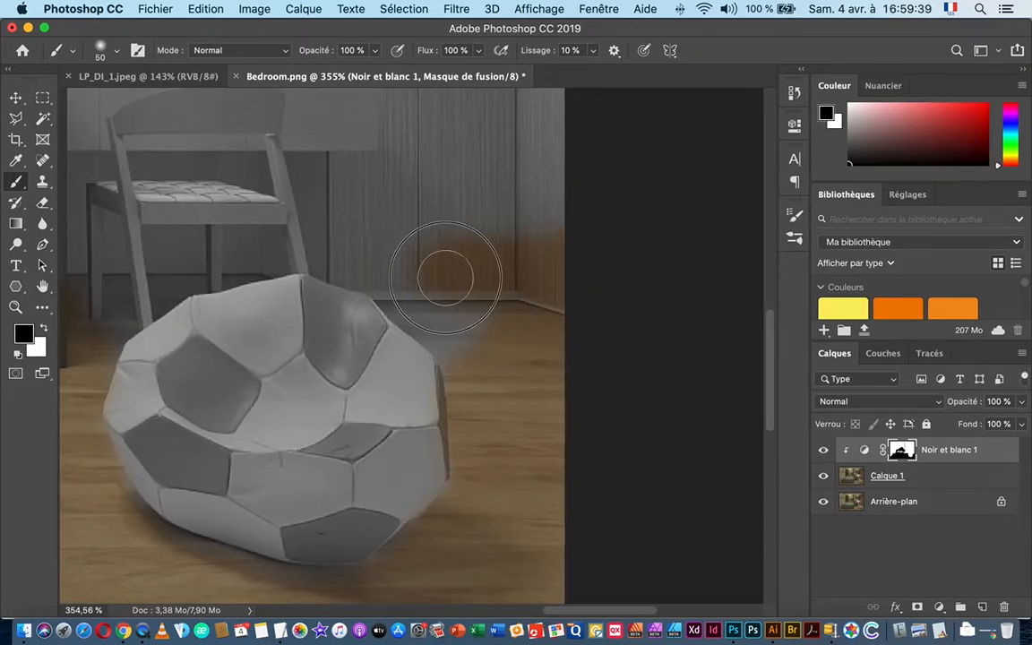
{"action": "mouse_move", "coordinate": [445, 278]}
{"action": "left_mouse_down"}
{"action": "mouse_move", "coordinate": [341, 242]}
{"action": "mouse_move", "coordinate": [356, 236]}
{"action": "mouse_move", "coordinate": [358, 183]}
{"action": "mouse_move", "coordinate": [448, 209]}
{"action": "left_mouse_up"}
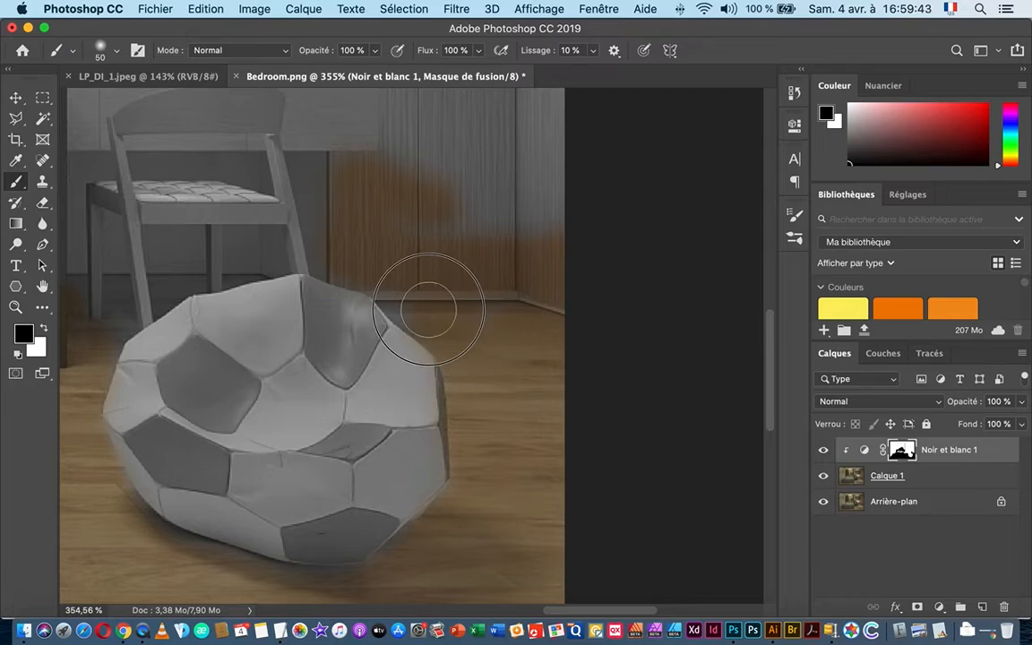
{"action": "mouse_move", "coordinate": [547, 221]}
{"action": "left_mouse_down"}
{"action": "mouse_move", "coordinate": [493, 195]}
{"action": "mouse_move", "coordinate": [502, 403]}
{"action": "mouse_move", "coordinate": [482, 401]}
{"action": "mouse_move", "coordinate": [518, 400]}
{"action": "mouse_move", "coordinate": [472, 351]}
{"action": "mouse_move", "coordinate": [535, 255]}
{"action": "mouse_move", "coordinate": [461, 202]}
{"action": "mouse_move", "coordinate": [426, 230]}
{"action": "mouse_move", "coordinate": [454, 303]}
{"action": "mouse_move", "coordinate": [434, 283]}
{"action": "left_mouse_up"}
{"action": "scroll", "coordinate": [516, 224], "scroll_direction": "down", "scroll_amount": 3}
{"action": "left_click_drag", "start_coordinate": [500, 208], "coordinate": [490, 424]}
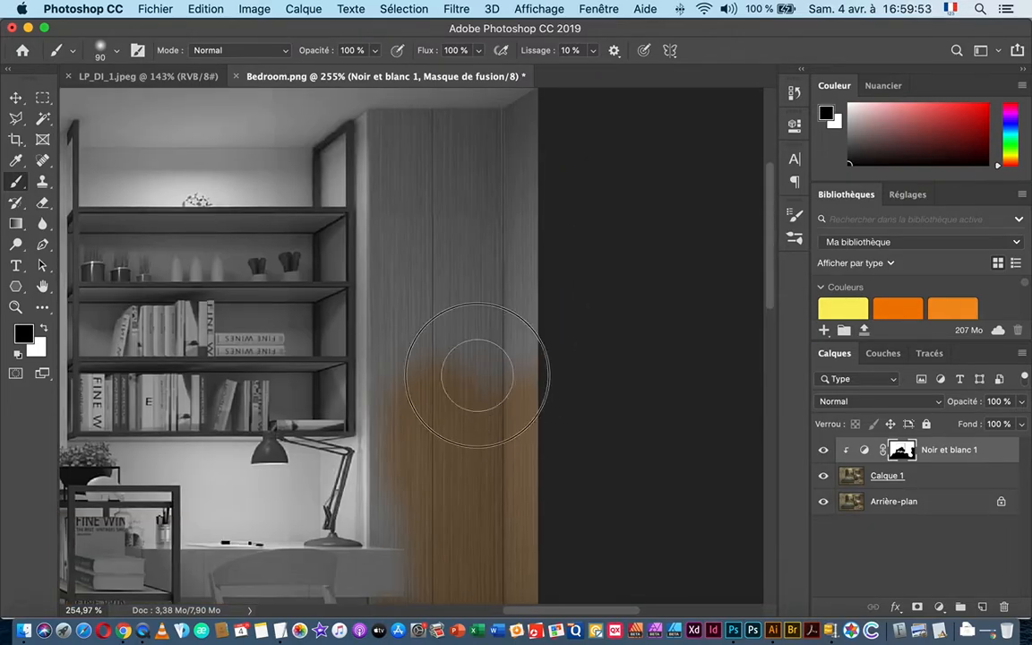
{"action": "mouse_move", "coordinate": [479, 368]}
{"action": "left_mouse_down"}
{"action": "mouse_move", "coordinate": [521, 359]}
{"action": "mouse_move", "coordinate": [536, 204]}
{"action": "mouse_move", "coordinate": [528, 226]}
{"action": "mouse_move", "coordinate": [461, 210]}
{"action": "mouse_move", "coordinate": [479, 205]}
{"action": "mouse_move", "coordinate": [424, 184]}
{"action": "mouse_move", "coordinate": [430, 365]}
{"action": "left_mouse_up"}
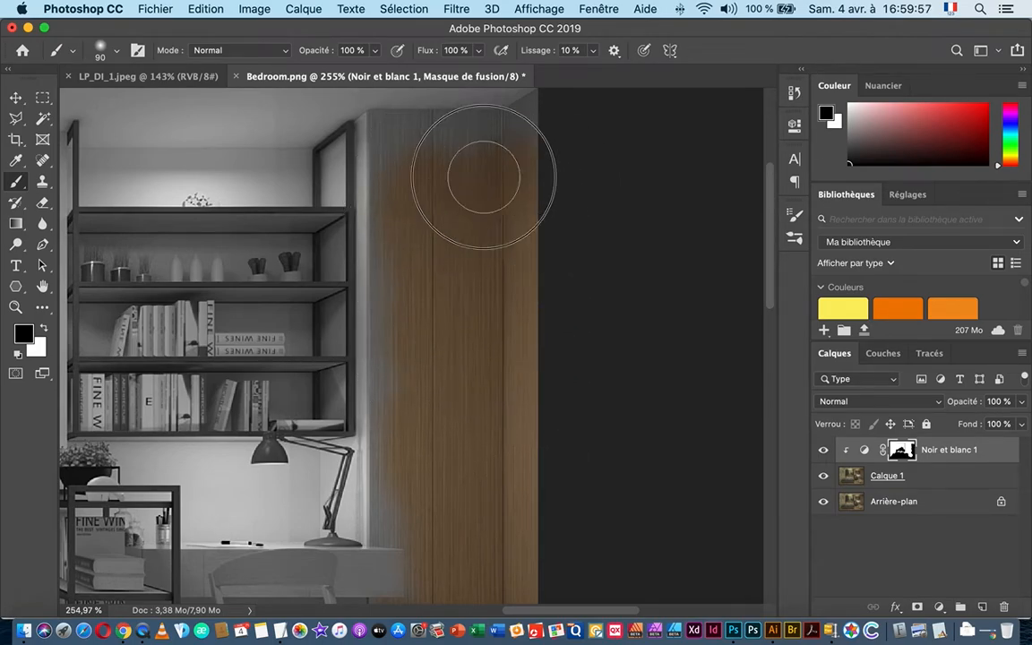
- Reduce the brush to 20 px and paint straight black strokes on the mask along the wood panelling's upper edge below the ceiling
{"action": "mouse_move", "coordinate": [488, 173]}
{"action": "left_mouse_down"}
{"action": "mouse_move", "coordinate": [476, 315]}
{"action": "mouse_move", "coordinate": [440, 320]}
{"action": "left_mouse_up"}
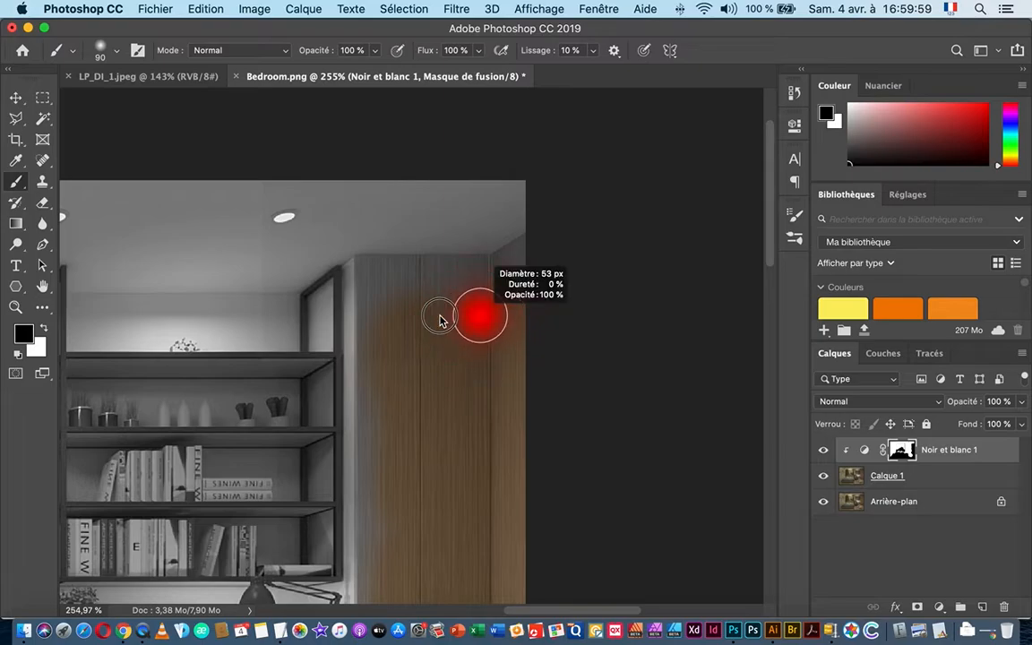
{"action": "left_click_drag", "start_coordinate": [491, 279], "coordinate": [544, 279]}
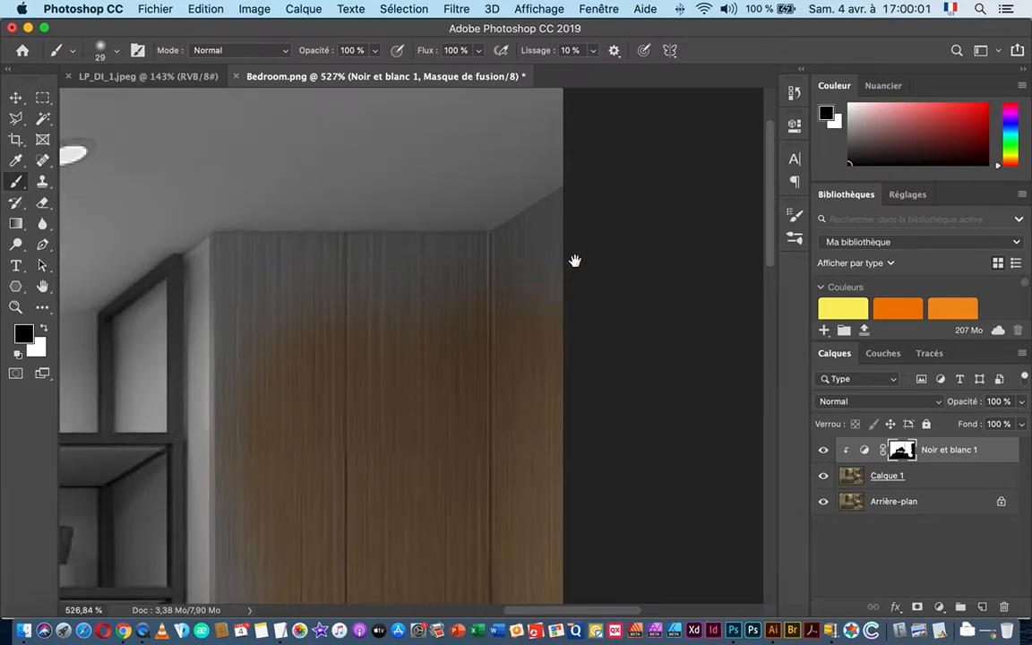
{"action": "mouse_move", "coordinate": [557, 234]}
{"action": "left_mouse_down"}
{"action": "mouse_move", "coordinate": [549, 303]}
{"action": "mouse_move", "coordinate": [482, 334]}
{"action": "left_mouse_up"}
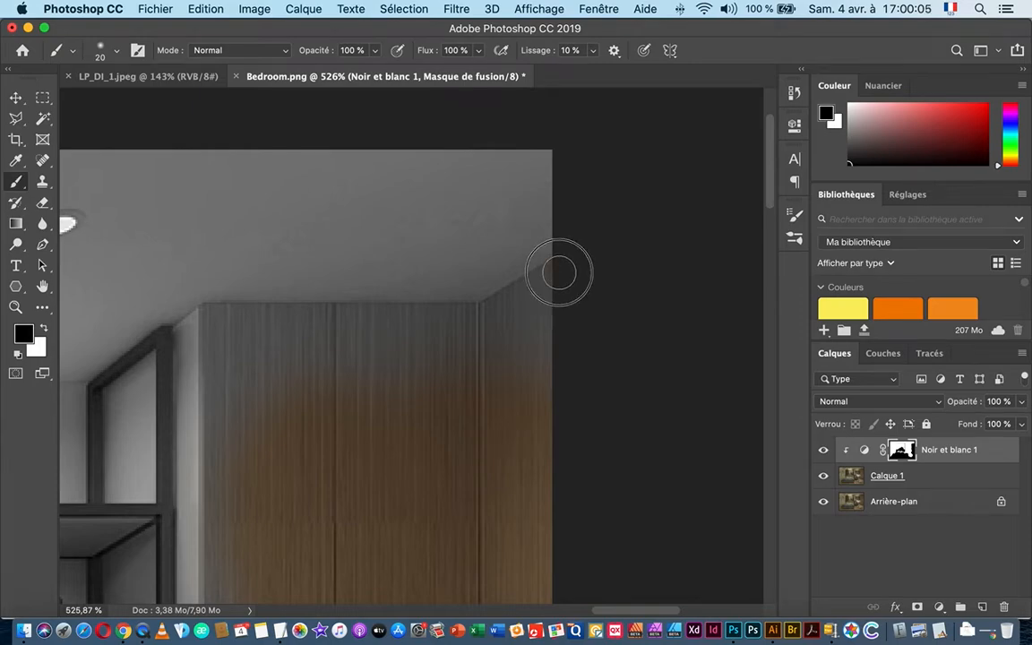
{"action": "left_click", "coordinate": [488, 318], "text": "shift"}
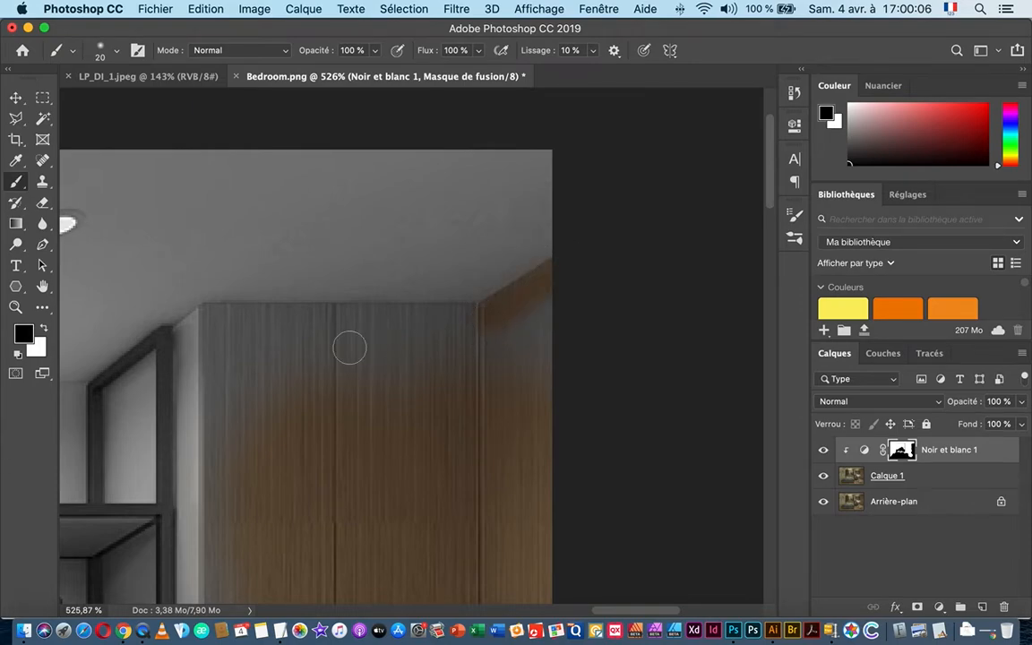
{"action": "left_click", "coordinate": [215, 319], "text": "shift"}
- Paint black on the mask straight down the panelling's left edge and over the grey area at the desk's right end
{"action": "left_click_drag", "start_coordinate": [275, 394], "coordinate": [332, 192]}
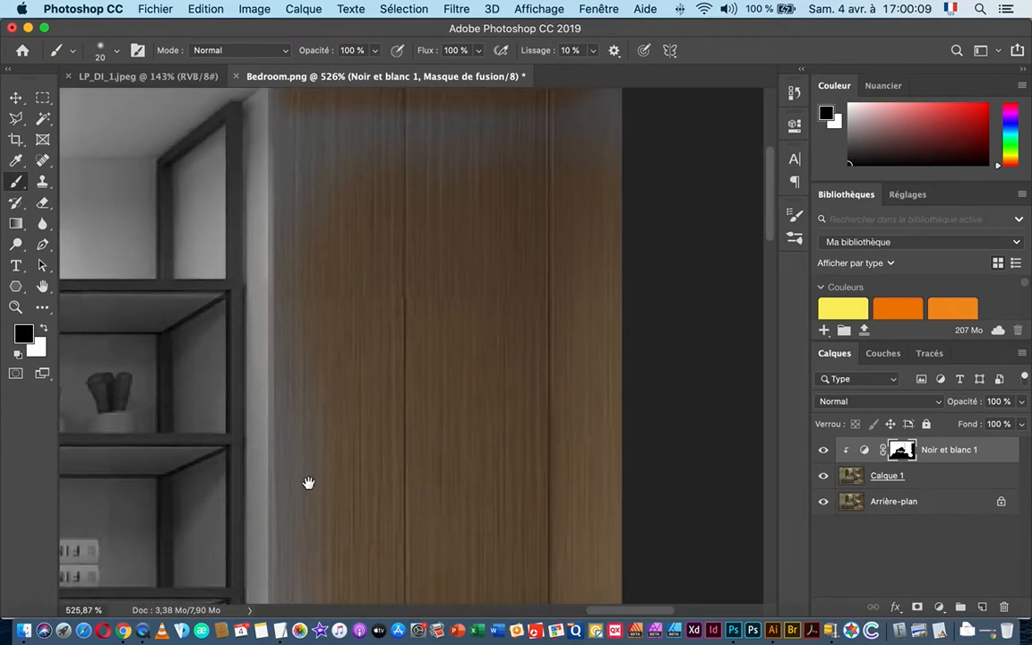
{"action": "left_click_drag", "start_coordinate": [309, 491], "coordinate": [369, 193]}
{"action": "left_click_drag", "start_coordinate": [353, 520], "coordinate": [364, 286]}
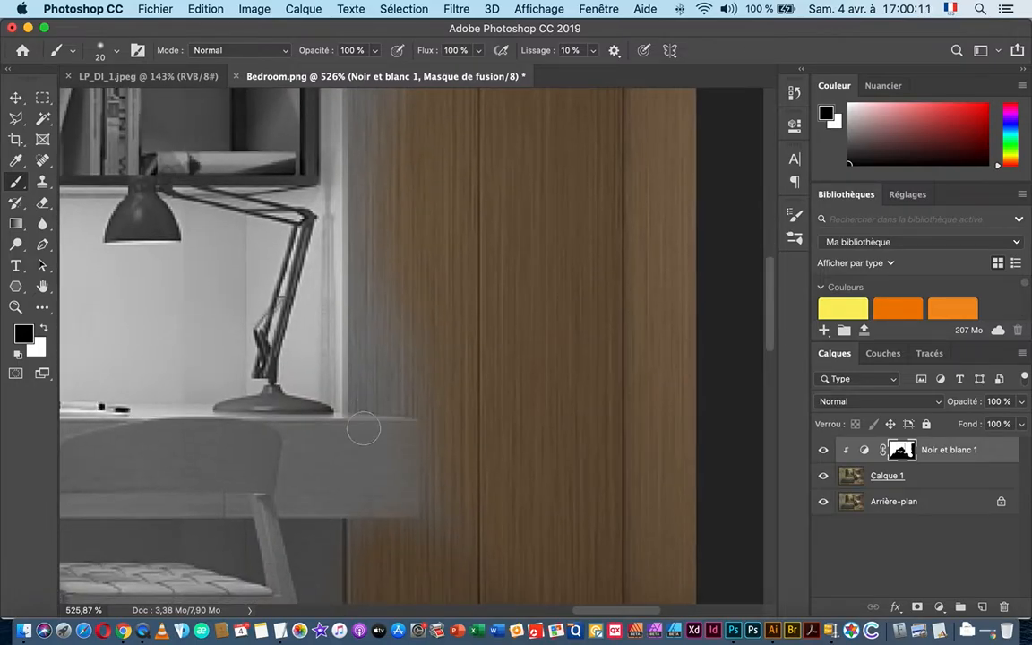
{"action": "left_click", "coordinate": [363, 544], "text": "shift"}
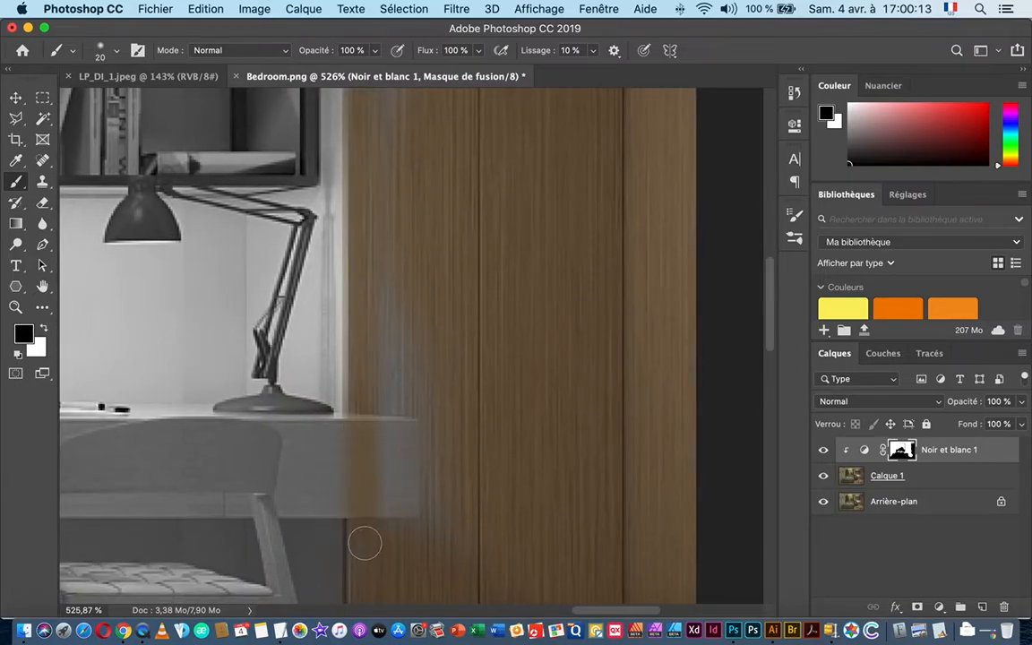
{"action": "left_click_drag", "start_coordinate": [392, 412], "coordinate": [435, 446]}
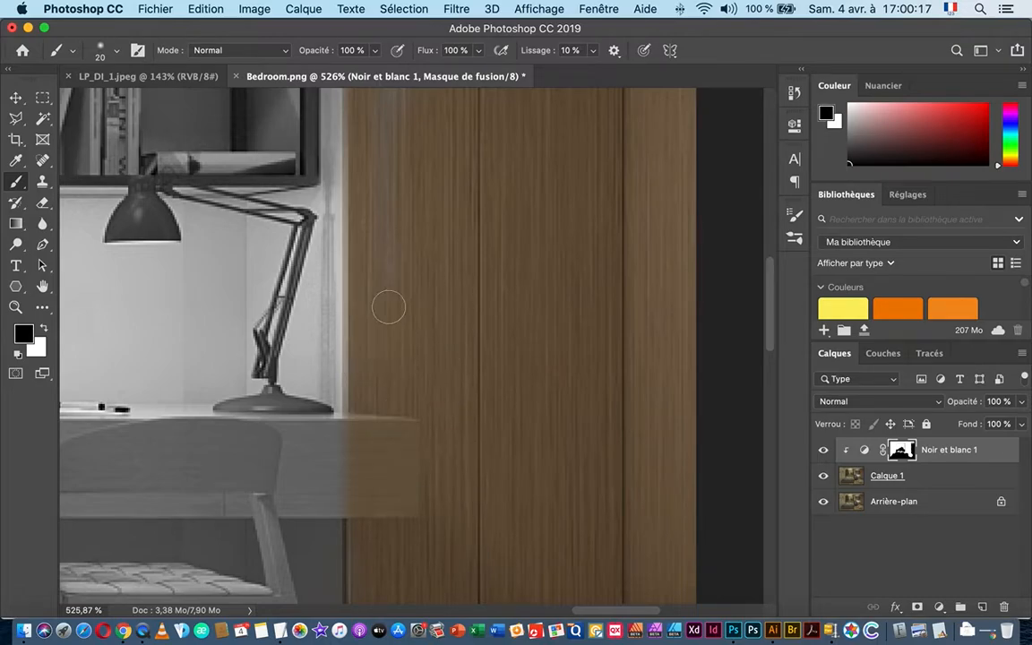
{"action": "scroll", "coordinate": [400, 260], "scroll_direction": "up", "scroll_amount": 10}
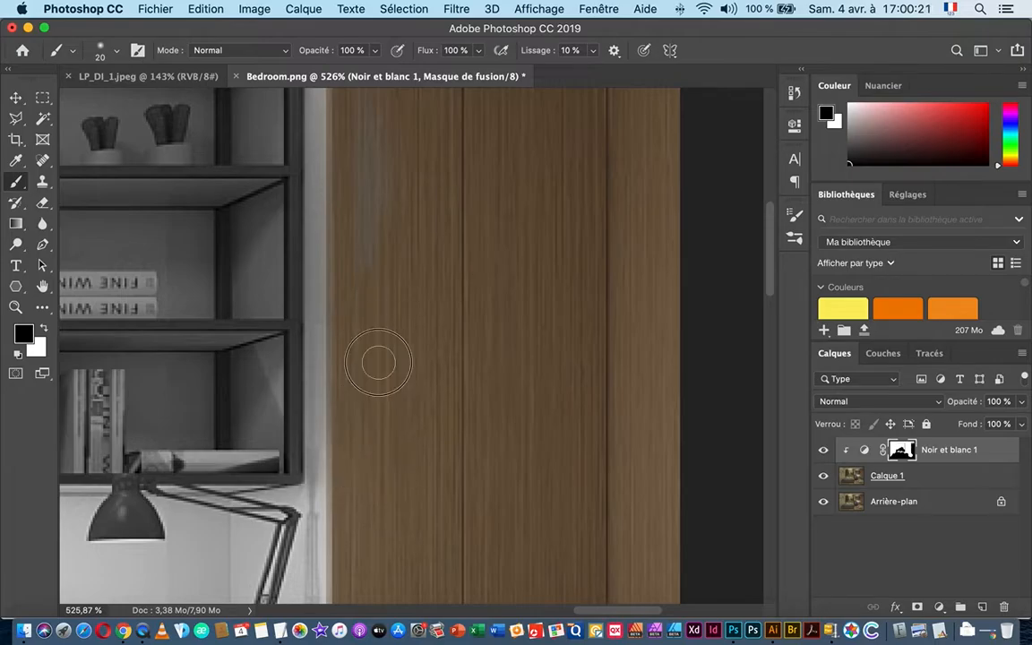
- Switch to Chrome and search Google Images for "poufe", followed by "pouf"
{"action": "key", "text": "super+Tab"}
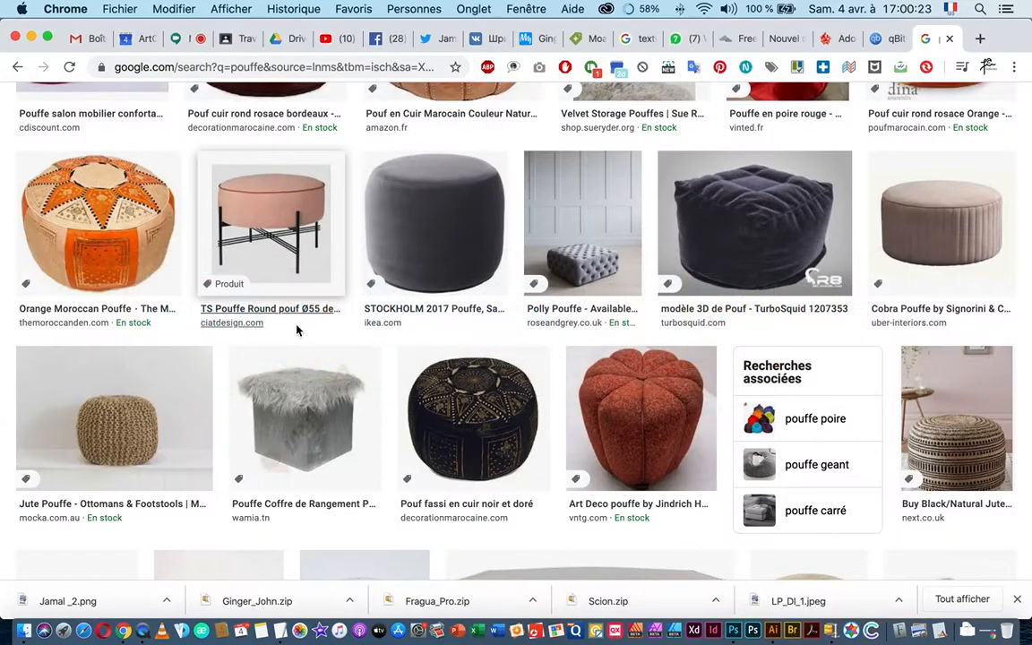
{"action": "scroll", "coordinate": [443, 259], "scroll_direction": "up", "scroll_amount": 15}
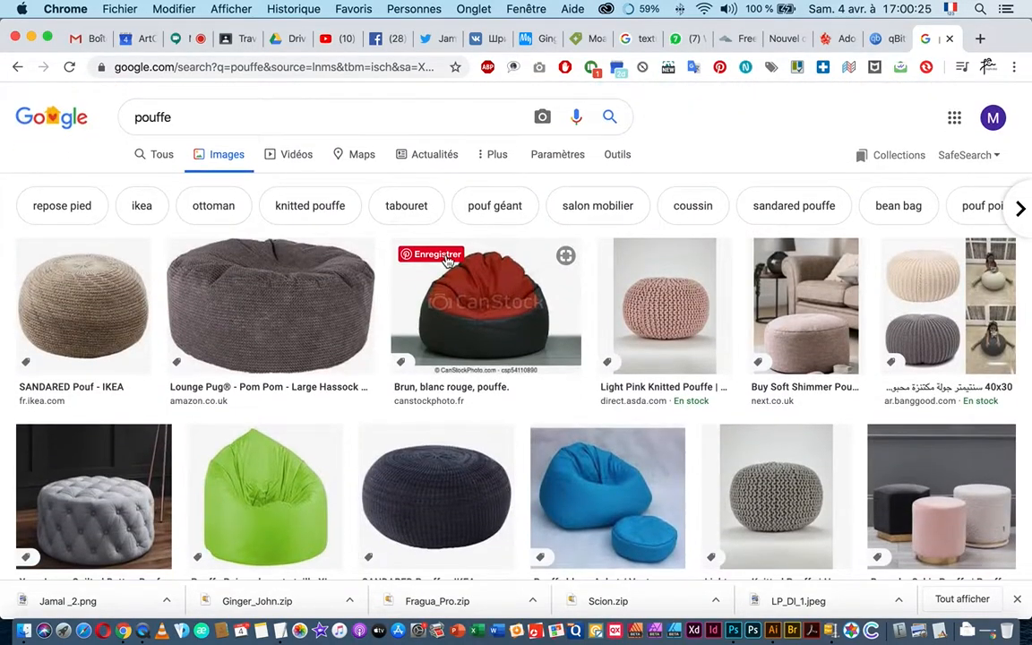
{"action": "scroll", "coordinate": [446, 260], "scroll_direction": "down", "scroll_amount": 4}
{"action": "scroll", "coordinate": [448, 259], "scroll_direction": "up", "scroll_amount": 5}
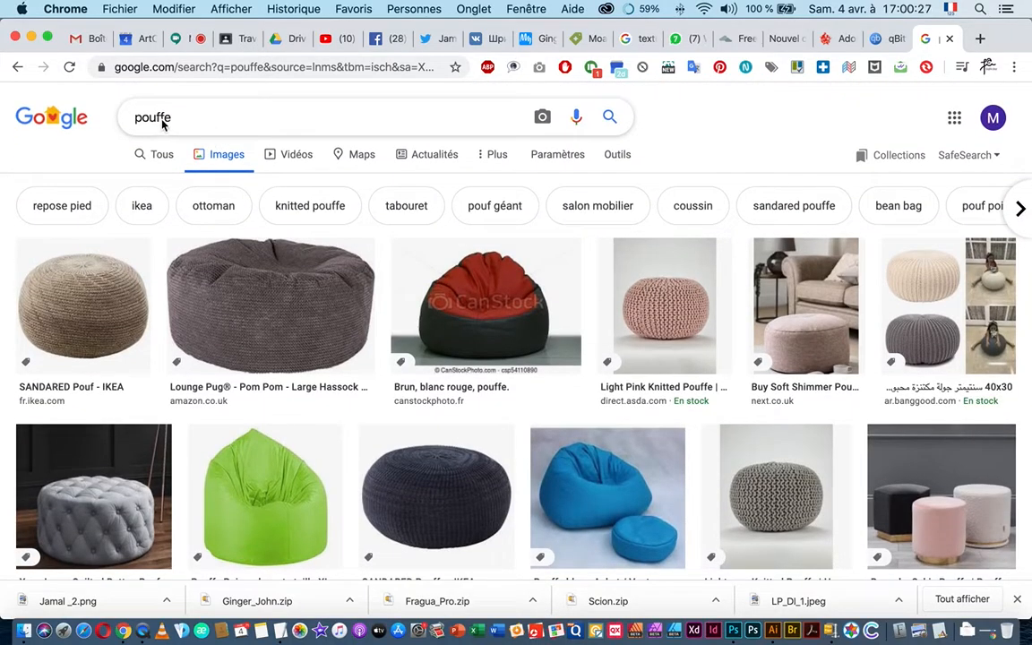
{"action": "left_click", "coordinate": [163, 124]}
{"action": "key", "text": "BackSpace"}
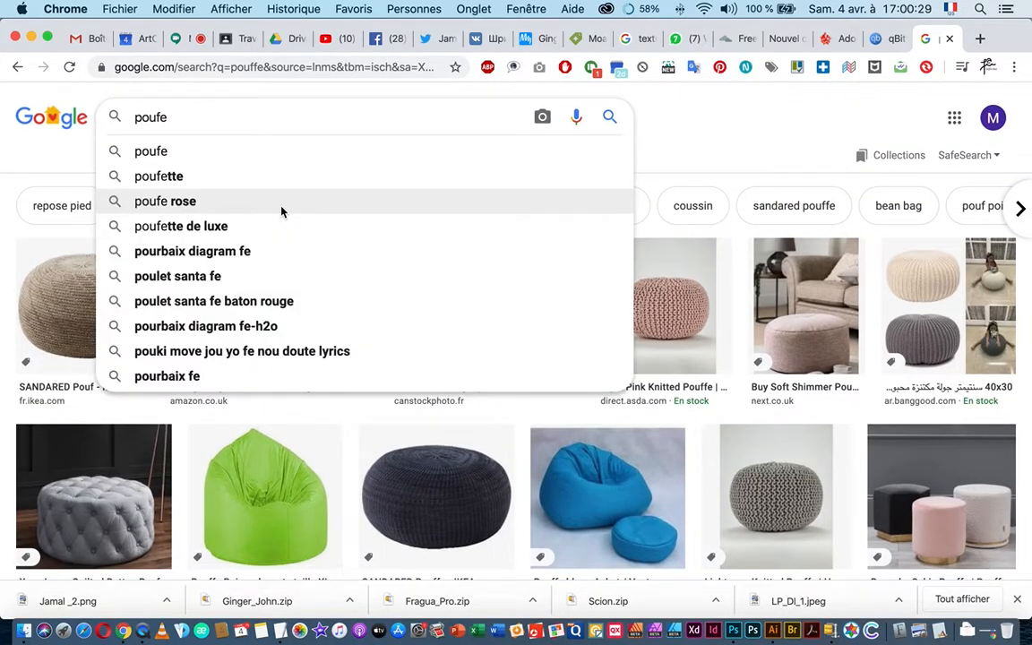
{"action": "key", "text": "Return"}
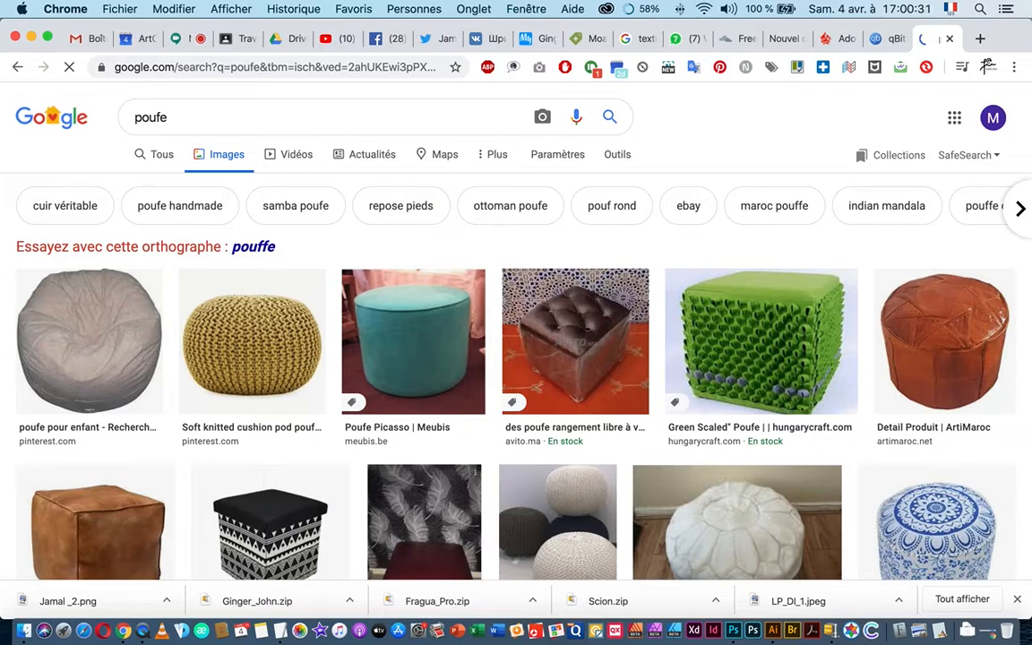
{"action": "left_click", "coordinate": [168, 119]}
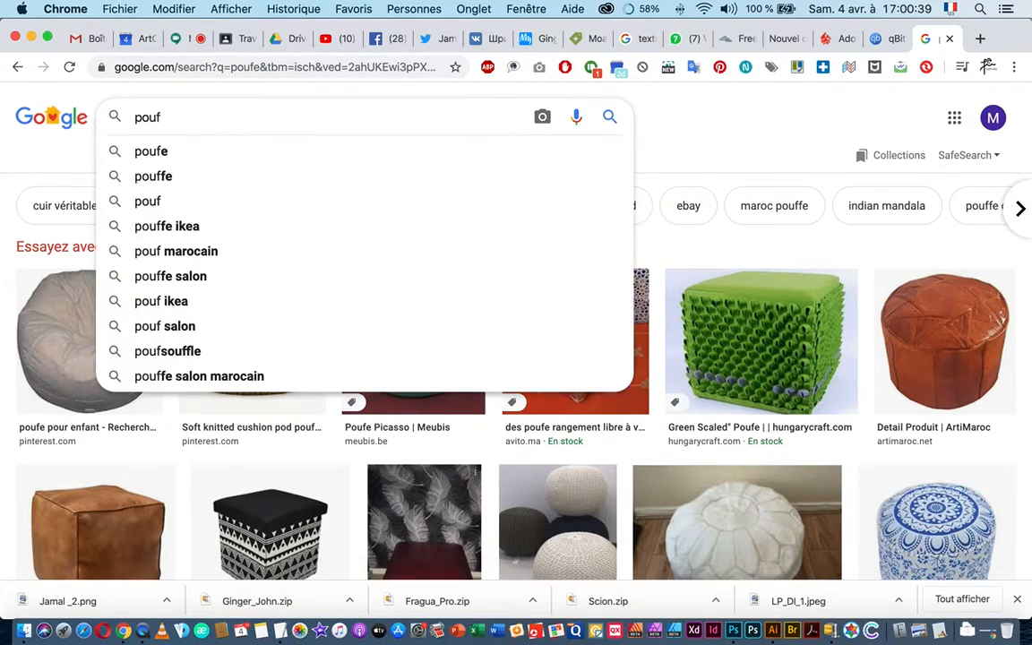
{"action": "key", "text": "Return"}
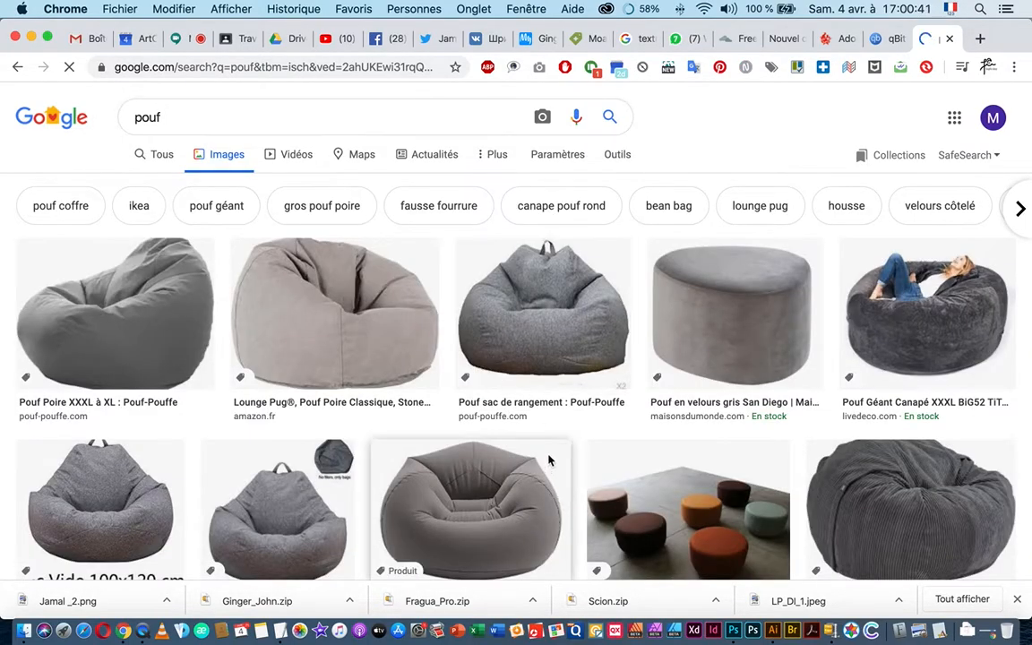
- Browse the Google image results for "pouf" to examine the different shapes, colours and materials
{"action": "scroll", "coordinate": [544, 457], "scroll_direction": "down", "scroll_amount": 5}
{"action": "scroll", "coordinate": [544, 457], "scroll_direction": "down", "scroll_amount": 10}
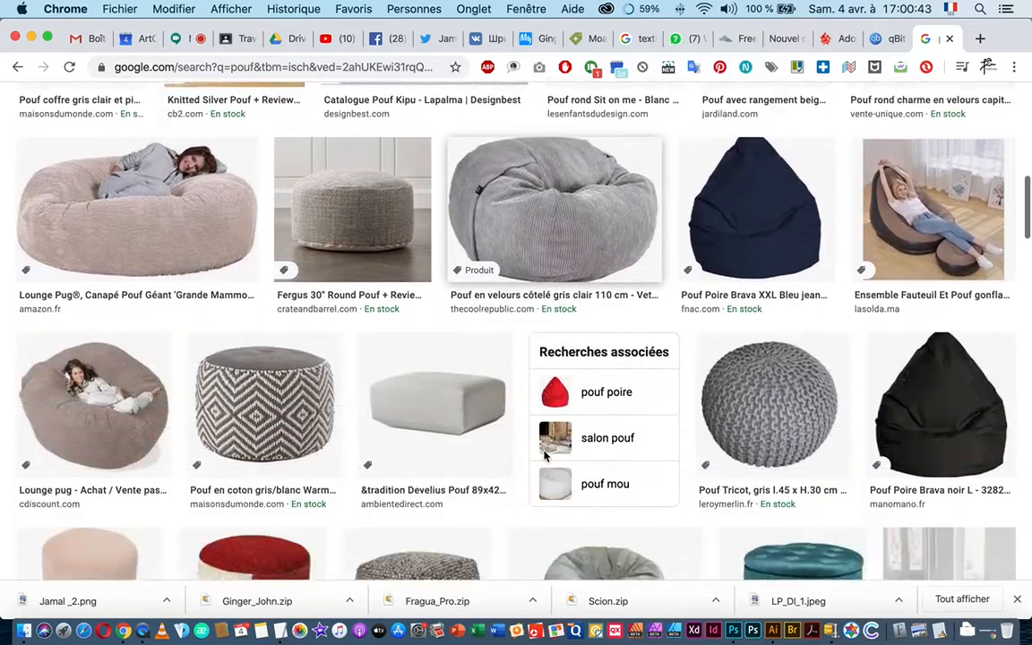
{"action": "scroll", "coordinate": [544, 457], "scroll_direction": "down", "scroll_amount": 3}
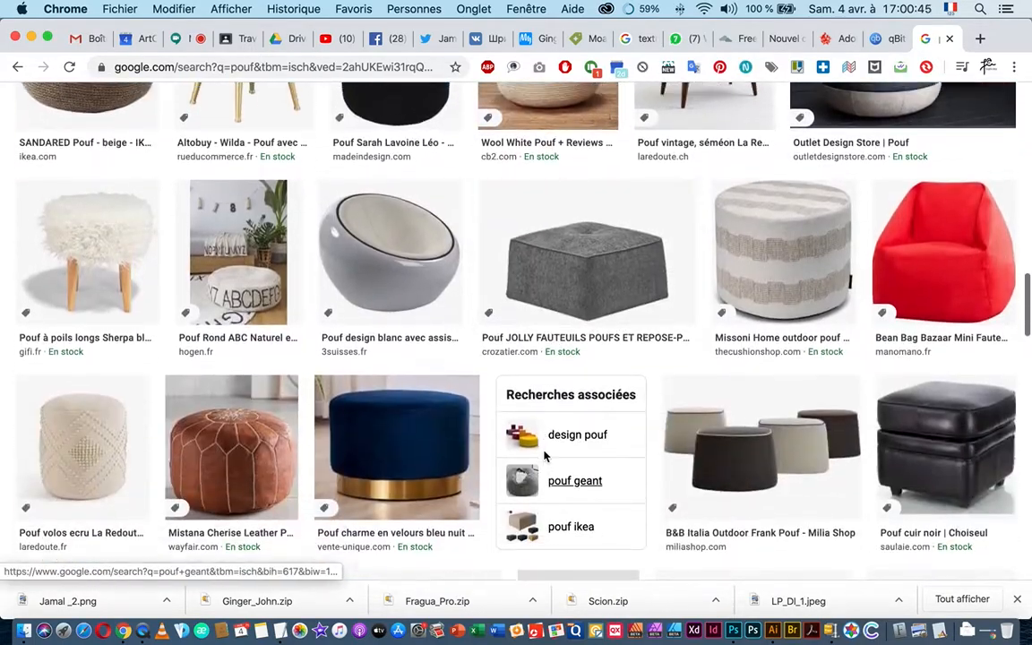
{"action": "scroll", "coordinate": [544, 457], "scroll_direction": "up", "scroll_amount": 8}
{"action": "scroll", "coordinate": [544, 457], "scroll_direction": "up", "scroll_amount": 10}
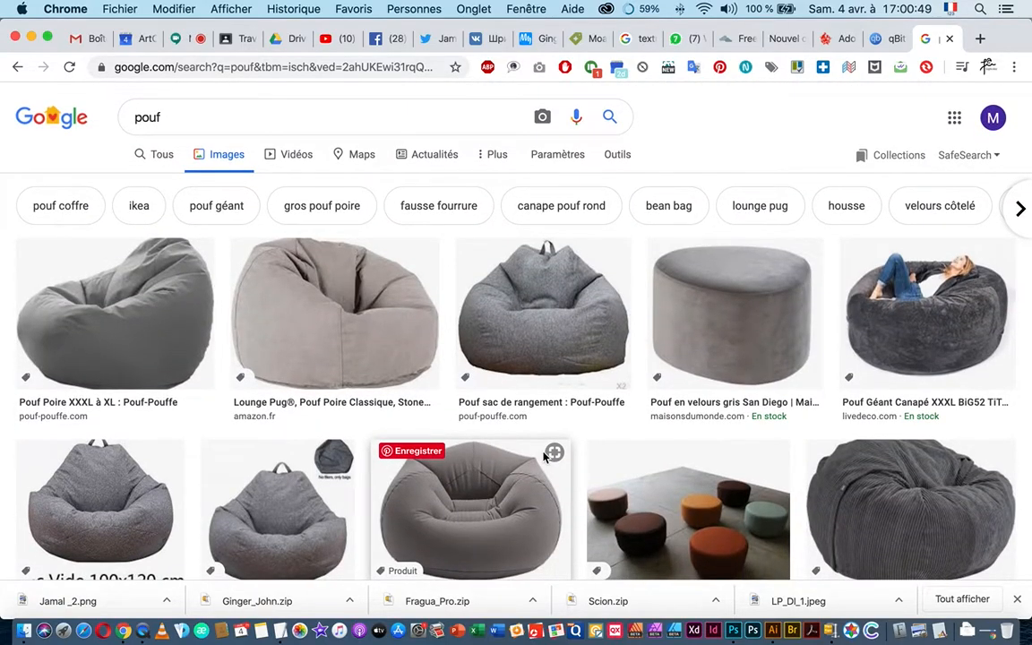
{"action": "scroll", "coordinate": [679, 442], "scroll_direction": "down", "scroll_amount": 12}
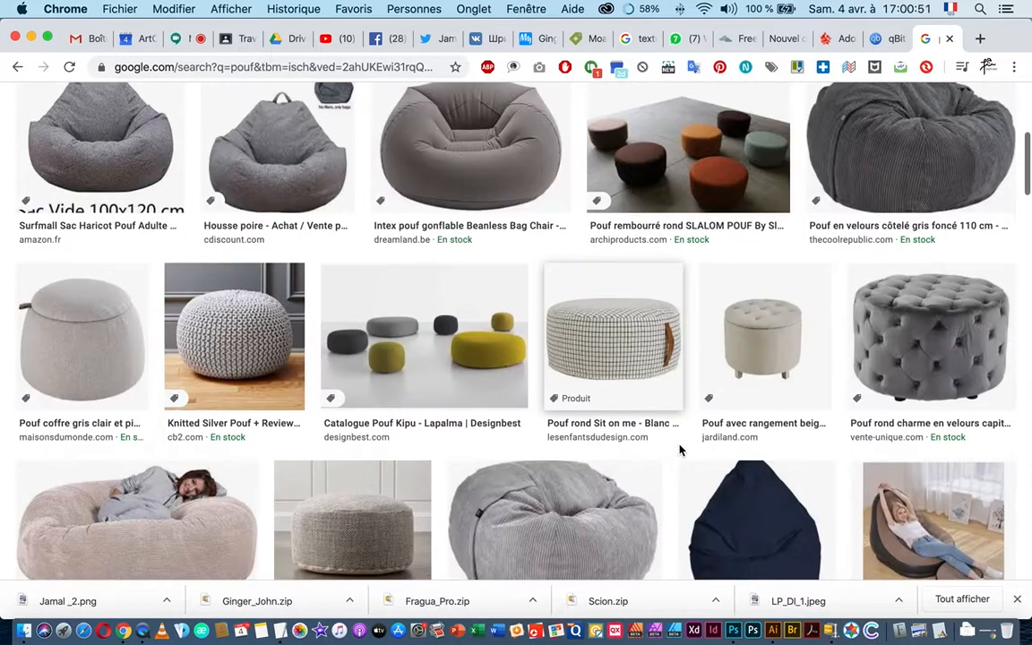
{"action": "scroll", "coordinate": [679, 450], "scroll_direction": "down", "scroll_amount": 10}
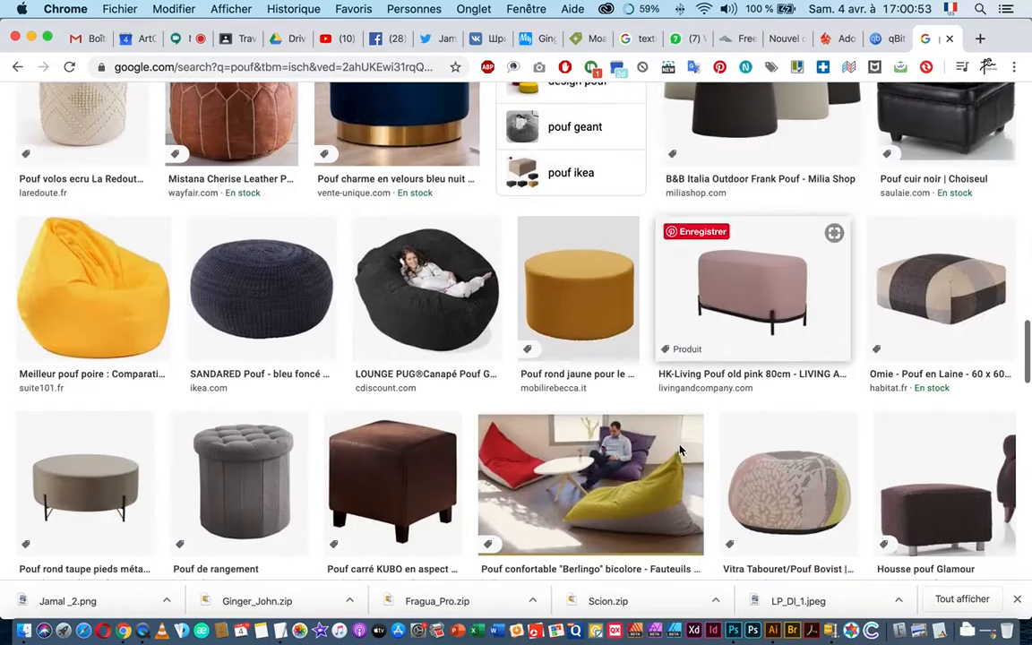
{"action": "scroll", "coordinate": [679, 450], "scroll_direction": "down", "scroll_amount": 15}
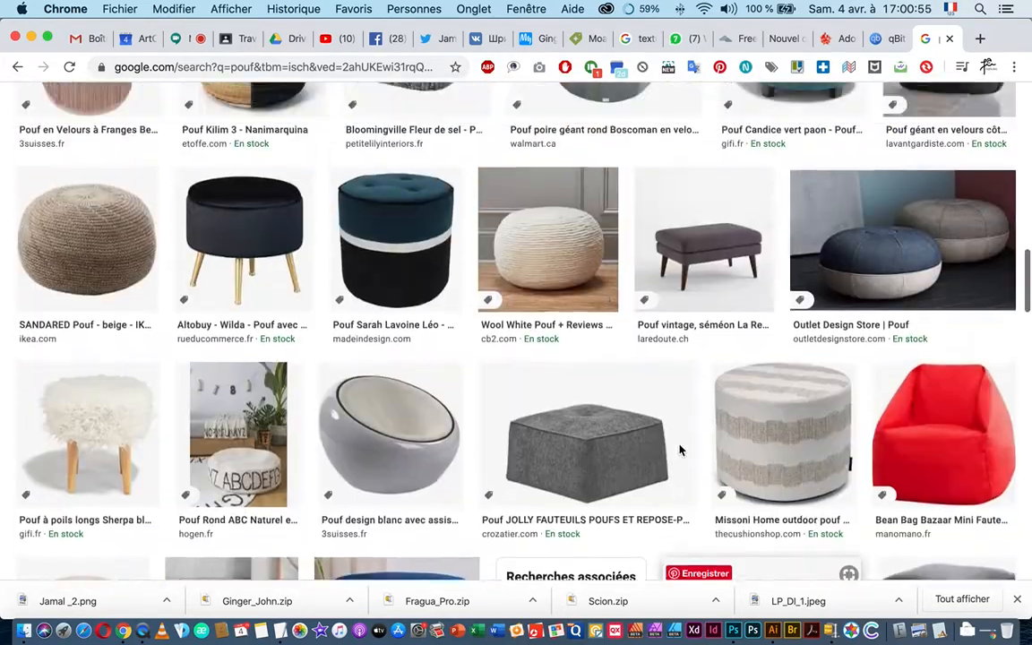
{"action": "scroll", "coordinate": [670, 454], "scroll_direction": "up", "scroll_amount": 2}
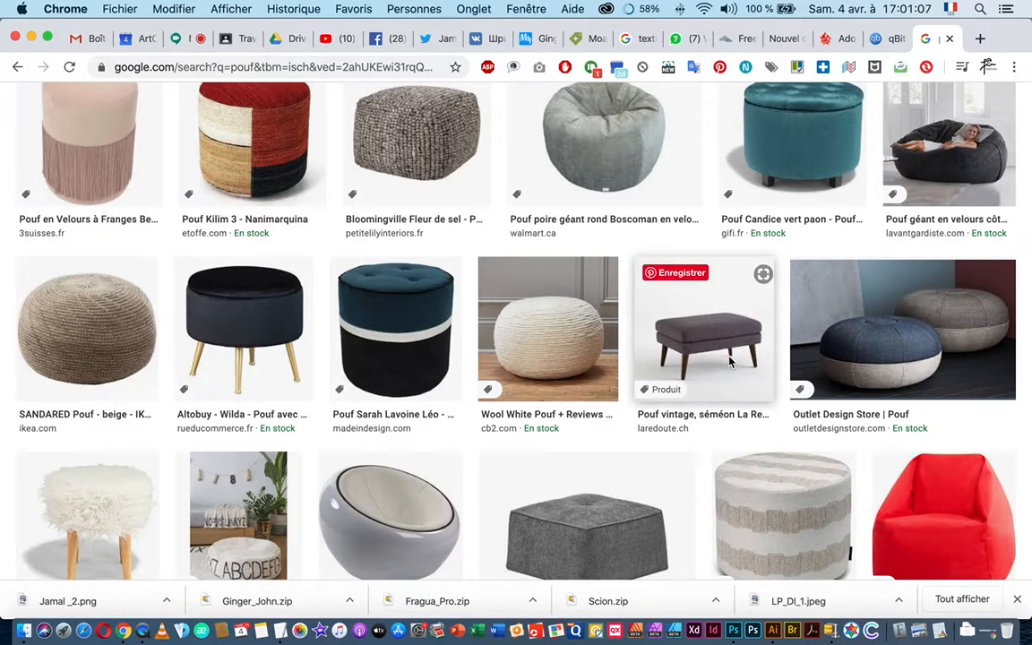
- Return to Photoshop and paint black on the mask over the remaining grey patches of the wood panelling with a 33 px brush
{"action": "key", "text": "super+Tab"}
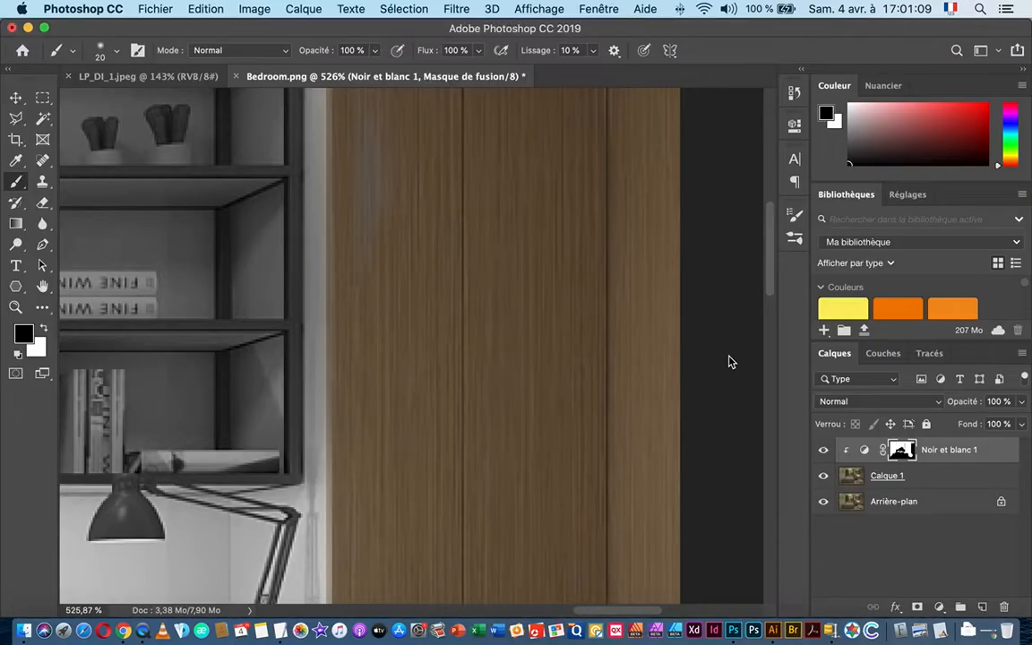
{"action": "left_click_drag", "start_coordinate": [363, 271], "coordinate": [387, 267]}
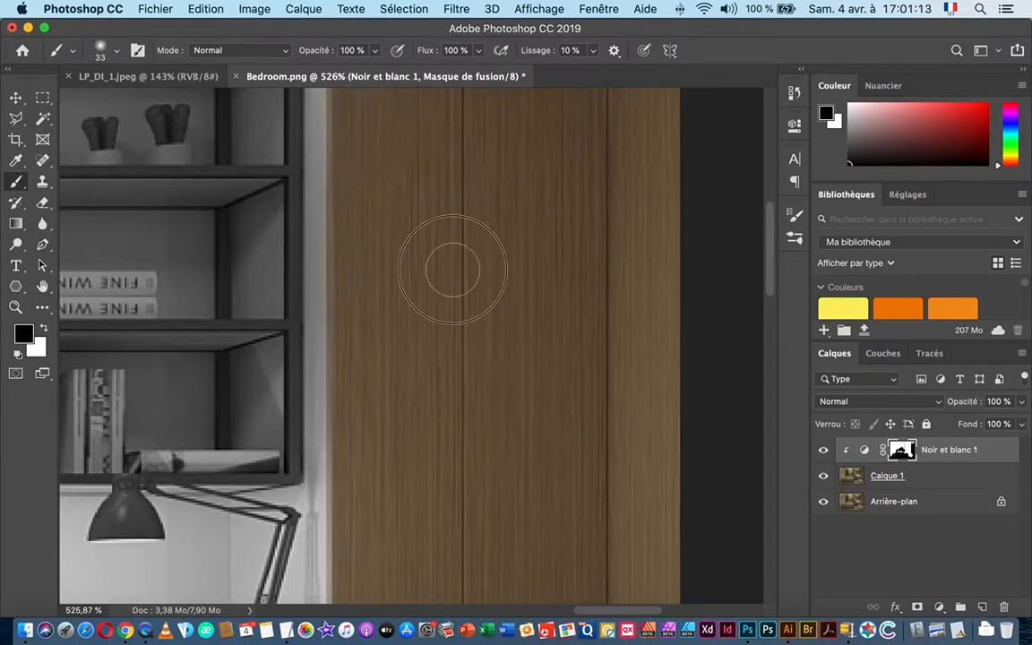
{"action": "left_click_drag", "start_coordinate": [457, 185], "coordinate": [465, 502]}
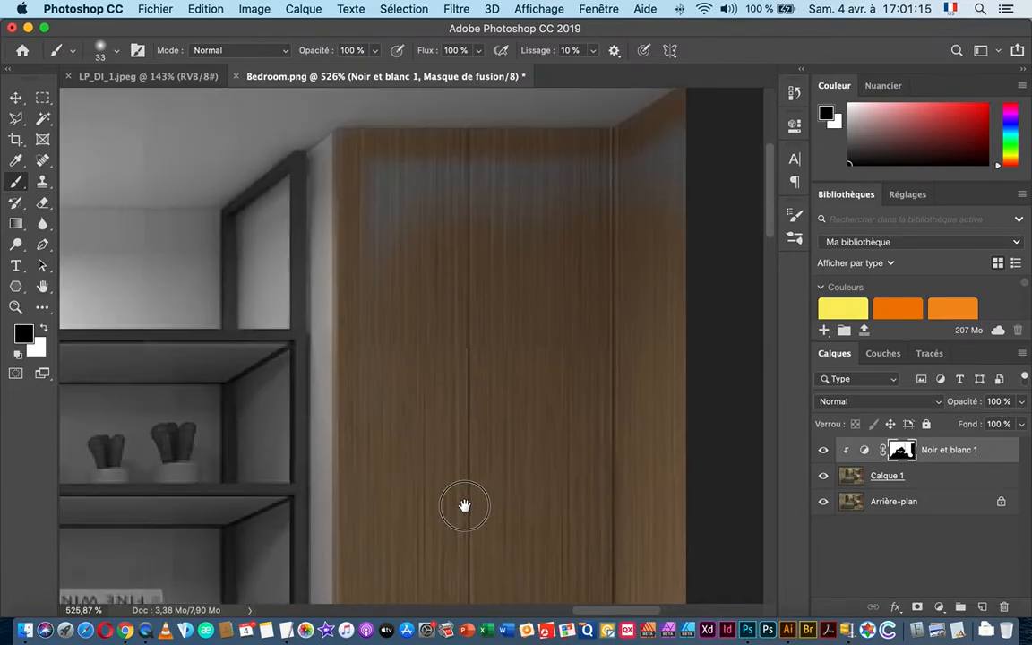
{"action": "mouse_move", "coordinate": [391, 197]}
{"action": "left_mouse_down"}
{"action": "mouse_move", "coordinate": [396, 166]}
{"action": "mouse_move", "coordinate": [519, 180]}
{"action": "mouse_move", "coordinate": [456, 214]}
{"action": "mouse_move", "coordinate": [678, 158]}
{"action": "mouse_move", "coordinate": [683, 174]}
{"action": "mouse_move", "coordinate": [584, 232]}
{"action": "mouse_move", "coordinate": [600, 182]}
{"action": "mouse_move", "coordinate": [510, 186]}
{"action": "mouse_move", "coordinate": [557, 157]}
{"action": "mouse_move", "coordinate": [488, 215]}
{"action": "left_mouse_up"}
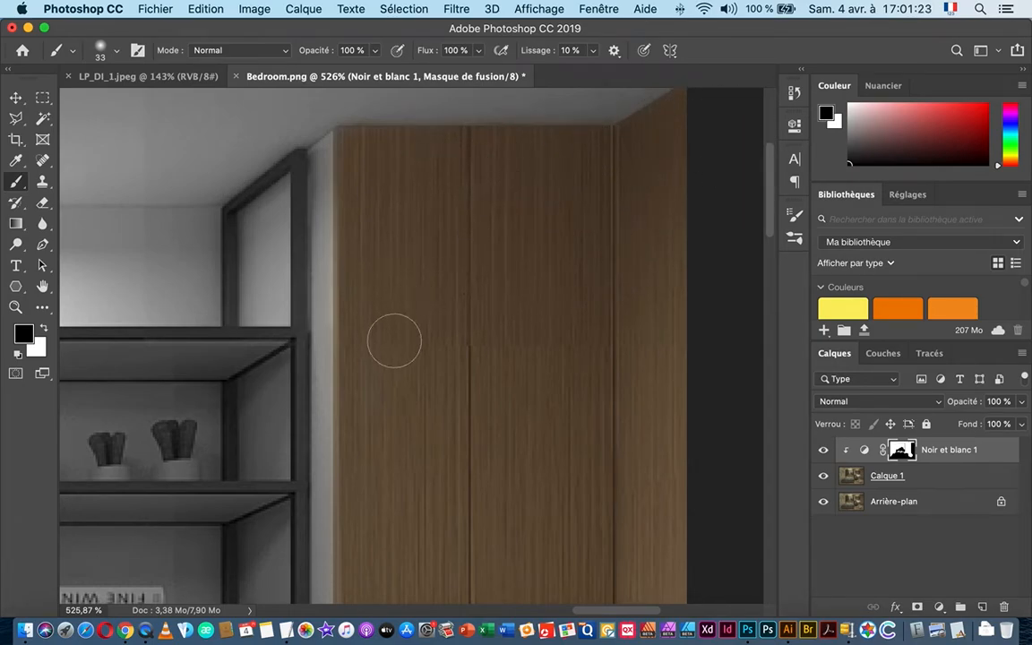
- Paint black on the mask in a straight line along the lower edge of the upper shelf board with an 11 px brush
{"action": "left_click_drag", "start_coordinate": [382, 366], "coordinate": [666, 293]}
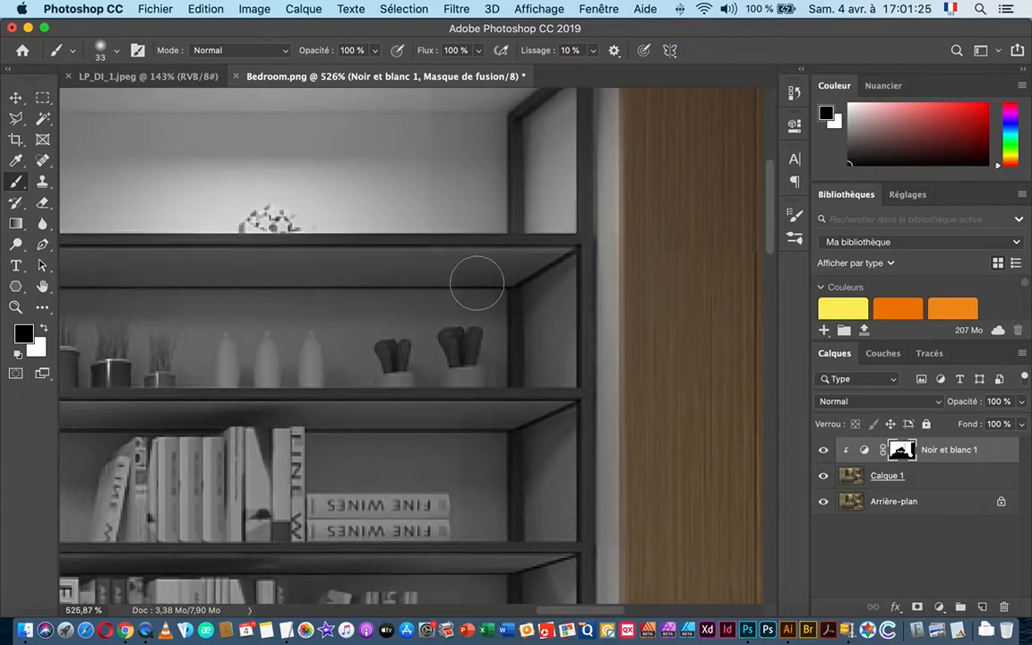
{"action": "left_click_drag", "start_coordinate": [470, 286], "coordinate": [439, 288]}
{"action": "mouse_move", "coordinate": [503, 263]}
{"action": "left_mouse_down"}
{"action": "mouse_move", "coordinate": [575, 265]}
{"action": "mouse_move", "coordinate": [574, 254]}
{"action": "mouse_move", "coordinate": [535, 259]}
{"action": "left_mouse_up"}
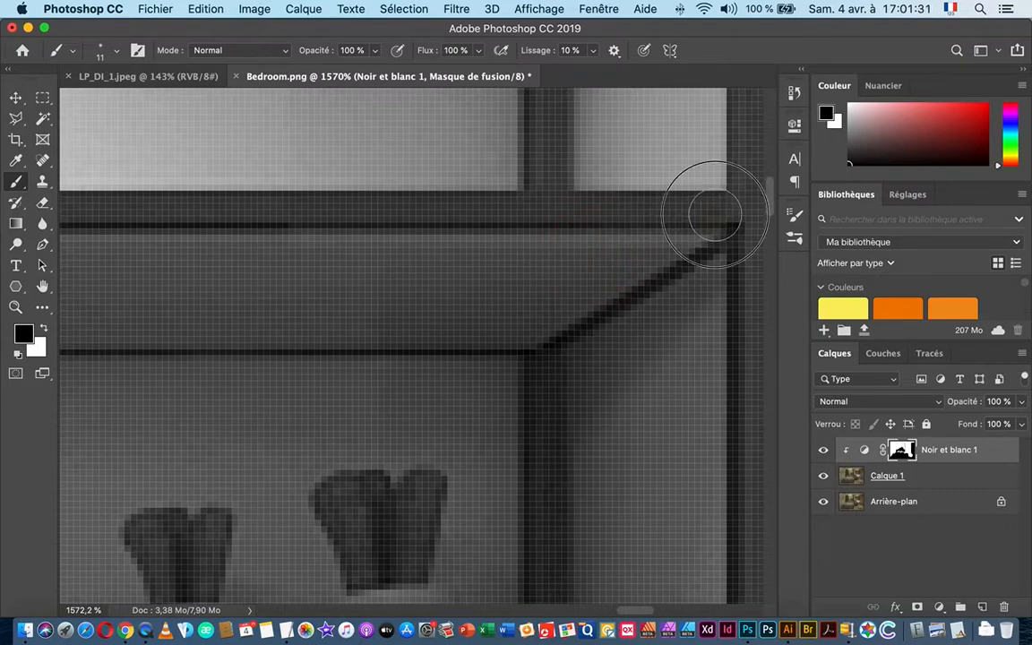
{"action": "left_click", "coordinate": [523, 336], "text": "shift"}
{"action": "left_click_drag", "start_coordinate": [332, 330], "coordinate": [638, 338]}
{"action": "left_click_drag", "start_coordinate": [196, 339], "coordinate": [549, 336]}
{"action": "left_click_drag", "start_coordinate": [238, 334], "coordinate": [446, 341]}
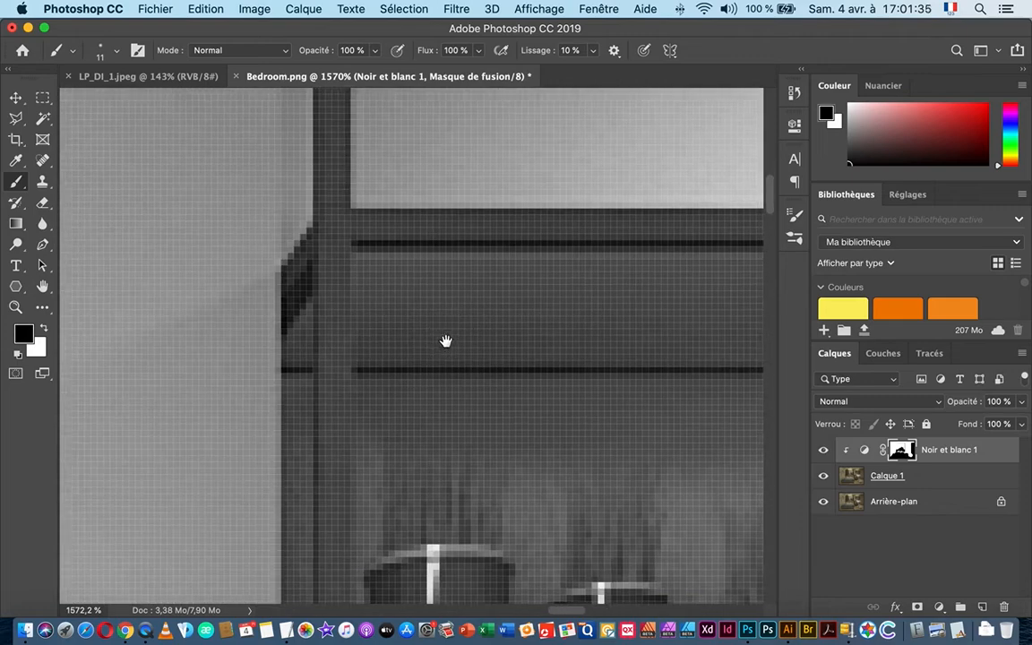
{"action": "left_click", "coordinate": [309, 351], "text": "shift"}
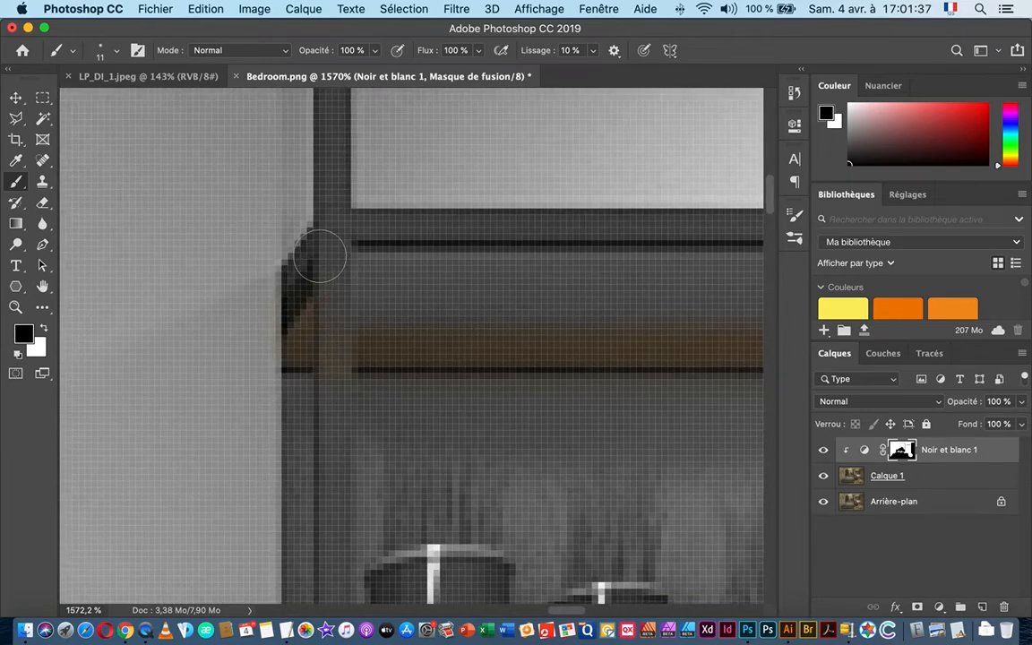
- Paint black on the mask along the upper shelf board's top edge and over its angled right end
{"action": "left_click_drag", "start_coordinate": [553, 277], "coordinate": [220, 318]}
{"action": "left_click_drag", "start_coordinate": [596, 318], "coordinate": [211, 320]}
{"action": "left_click_drag", "start_coordinate": [578, 336], "coordinate": [389, 336]}
{"action": "left_click", "coordinate": [638, 280], "text": "shift"}
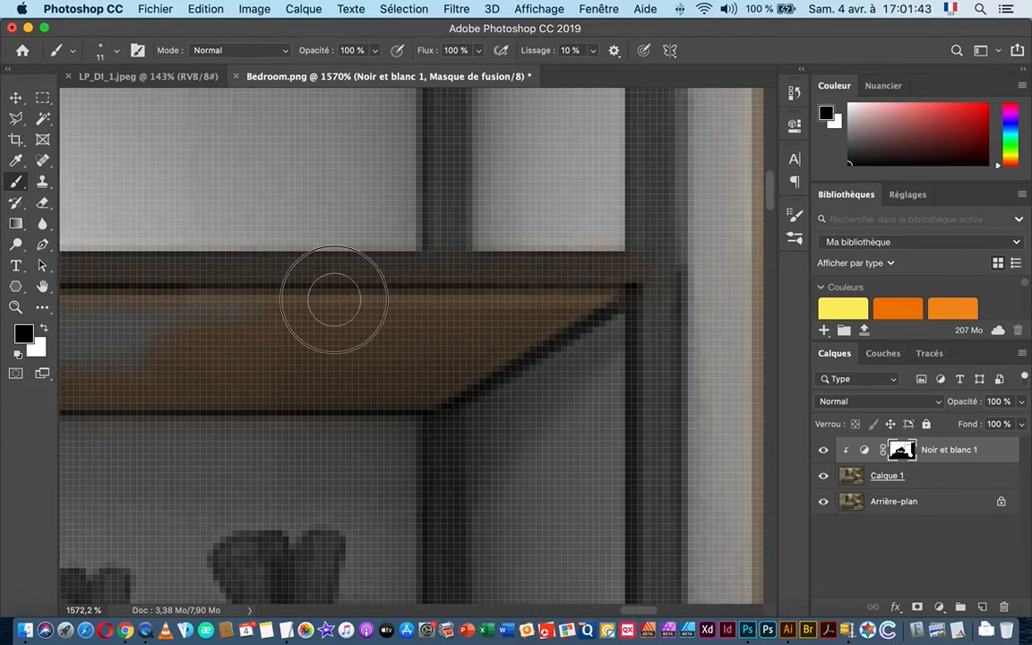
{"action": "left_click_drag", "start_coordinate": [334, 334], "coordinate": [560, 326]}
{"action": "mouse_move", "coordinate": [541, 366]}
{"action": "left_mouse_down"}
{"action": "mouse_move", "coordinate": [586, 352]}
{"action": "mouse_move", "coordinate": [522, 335]}
{"action": "mouse_move", "coordinate": [686, 305]}
{"action": "left_mouse_up"}
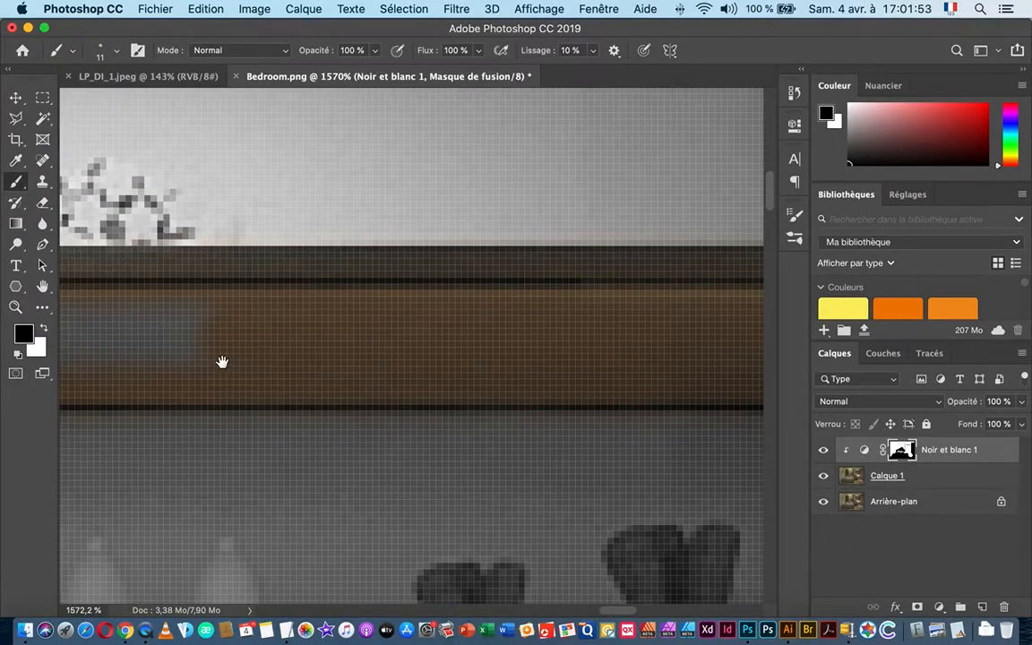
- Paint black on the mask over the grey strip remaining on the upper shelf board, from the small plant to the left post
{"action": "left_click_drag", "start_coordinate": [223, 362], "coordinate": [560, 357]}
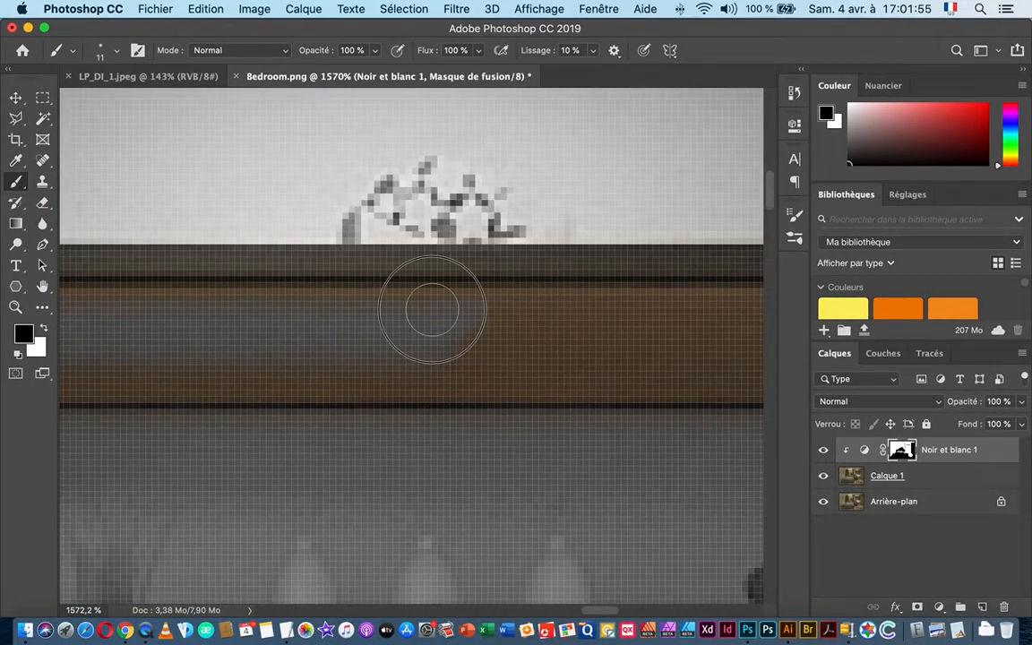
{"action": "left_click_drag", "start_coordinate": [432, 310], "coordinate": [401, 315]}
{"action": "mouse_move", "coordinate": [289, 346]}
{"action": "left_mouse_down"}
{"action": "mouse_move", "coordinate": [155, 341]}
{"action": "mouse_move", "coordinate": [188, 326]}
{"action": "mouse_move", "coordinate": [333, 318]}
{"action": "left_mouse_up"}
{"action": "left_click_drag", "start_coordinate": [207, 299], "coordinate": [484, 308]}
{"action": "left_click_drag", "start_coordinate": [324, 332], "coordinate": [405, 360]}
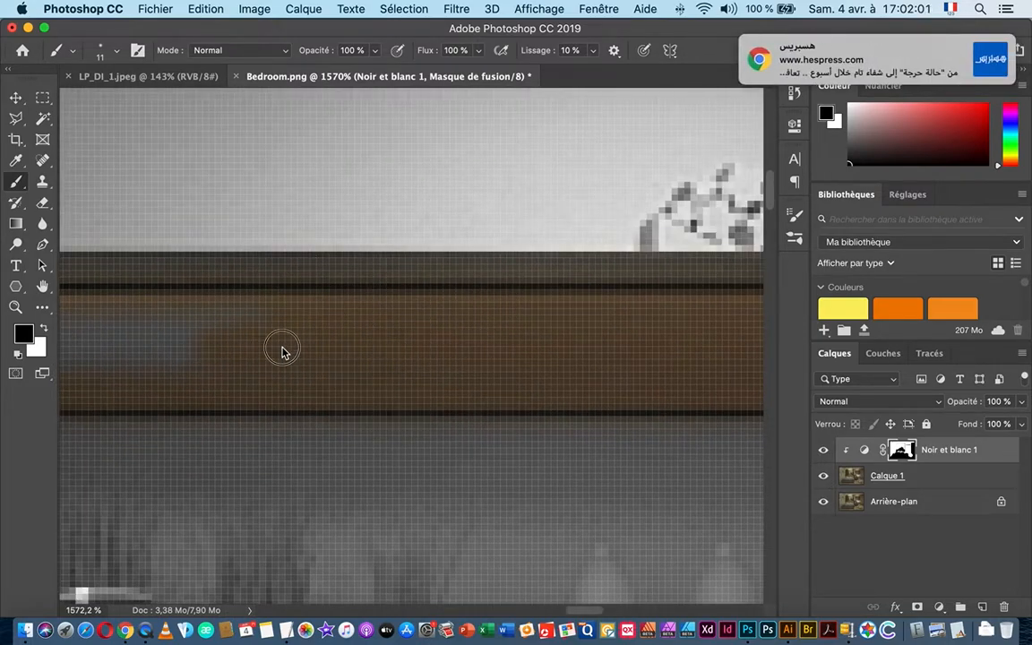
{"action": "left_click_drag", "start_coordinate": [130, 315], "coordinate": [438, 302]}
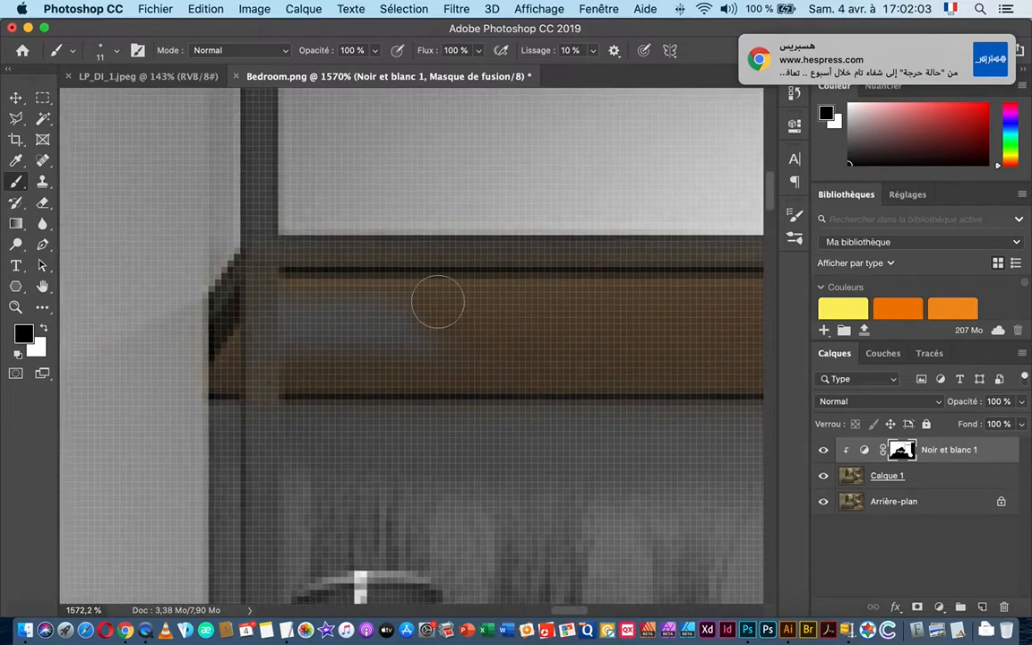
{"action": "mouse_move", "coordinate": [302, 302]}
{"action": "left_mouse_down"}
{"action": "mouse_move", "coordinate": [438, 338]}
{"action": "mouse_move", "coordinate": [253, 341]}
{"action": "mouse_move", "coordinate": [306, 323]}
{"action": "left_mouse_up"}
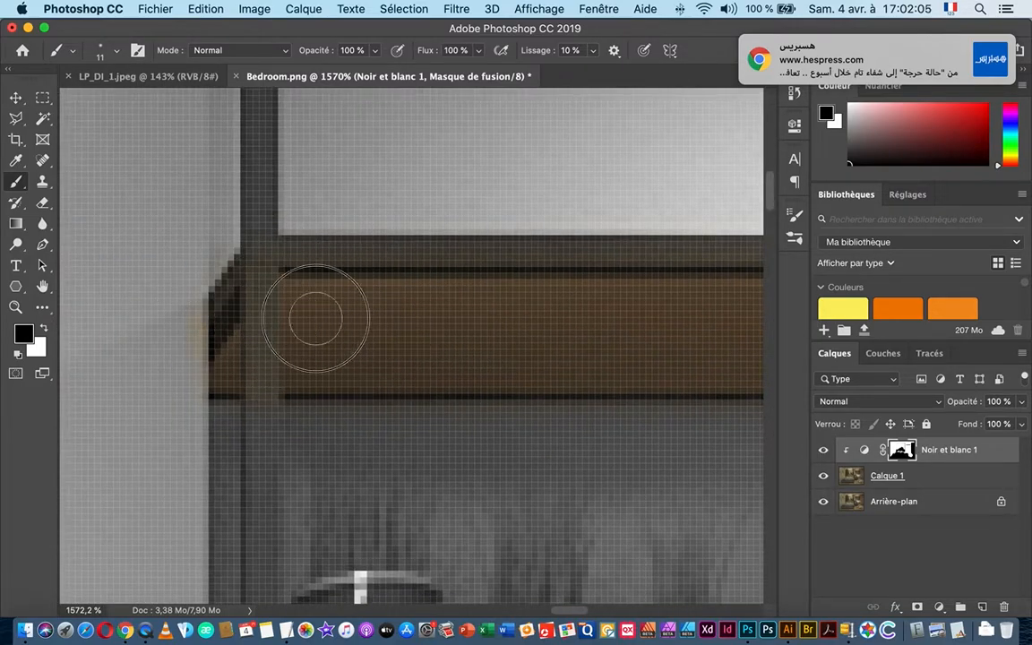
{"action": "left_click_drag", "start_coordinate": [509, 398], "coordinate": [441, 464]}
{"action": "left_click_drag", "start_coordinate": [330, 341], "coordinate": [331, 333]}
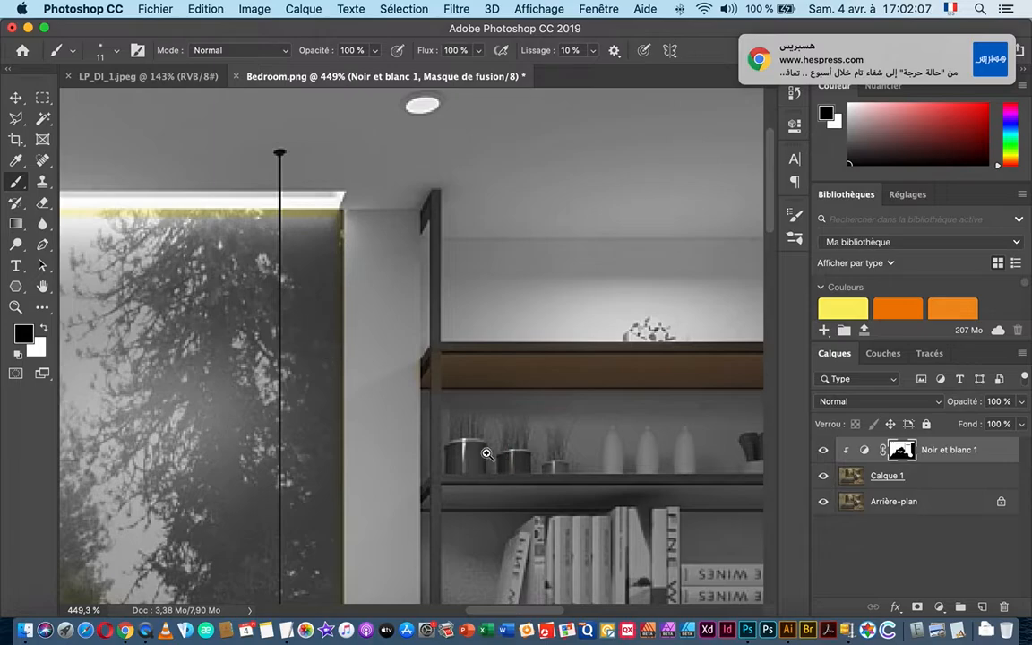
- Paint black on the mask over the three potted plants on the shelf with an 8 px brush
{"action": "left_click_drag", "start_coordinate": [486, 453], "coordinate": [575, 451]}
{"action": "left_click_drag", "start_coordinate": [417, 368], "coordinate": [387, 311]}
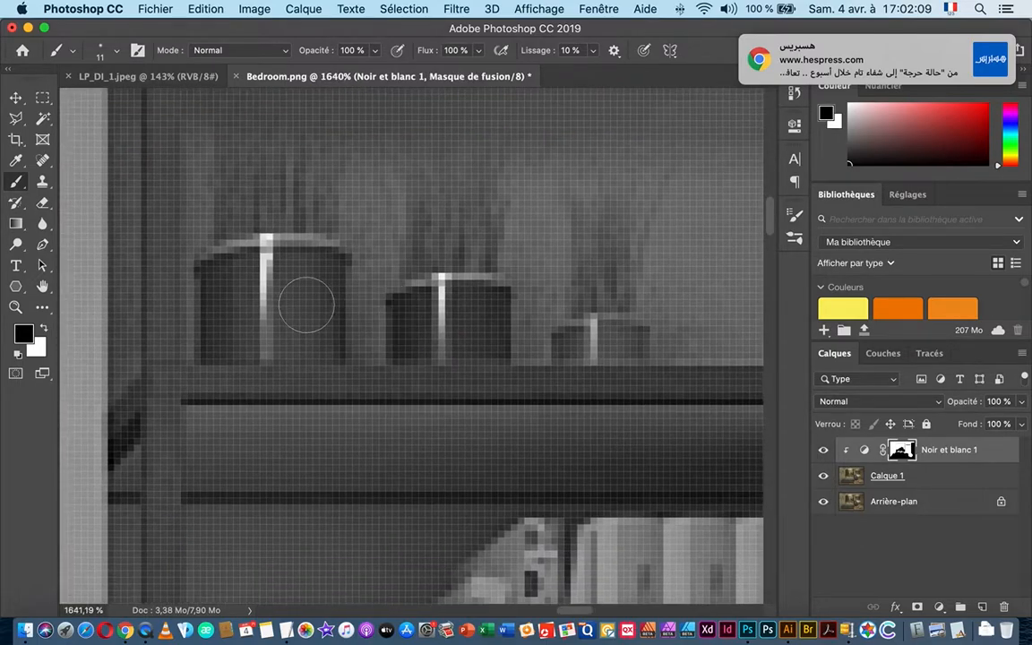
{"action": "left_click_drag", "start_coordinate": [306, 305], "coordinate": [293, 299]}
{"action": "mouse_move", "coordinate": [215, 330]}
{"action": "left_mouse_down"}
{"action": "mouse_move", "coordinate": [226, 305]}
{"action": "mouse_move", "coordinate": [220, 269]}
{"action": "mouse_move", "coordinate": [243, 258]}
{"action": "mouse_move", "coordinate": [240, 204]}
{"action": "mouse_move", "coordinate": [303, 202]}
{"action": "mouse_move", "coordinate": [300, 213]}
{"action": "mouse_move", "coordinate": [266, 190]}
{"action": "mouse_move", "coordinate": [319, 262]}
{"action": "mouse_move", "coordinate": [315, 344]}
{"action": "mouse_move", "coordinate": [320, 335]}
{"action": "mouse_move", "coordinate": [255, 330]}
{"action": "mouse_move", "coordinate": [264, 337]}
{"action": "mouse_move", "coordinate": [223, 342]}
{"action": "mouse_move", "coordinate": [283, 285]}
{"action": "mouse_move", "coordinate": [251, 304]}
{"action": "left_mouse_up"}
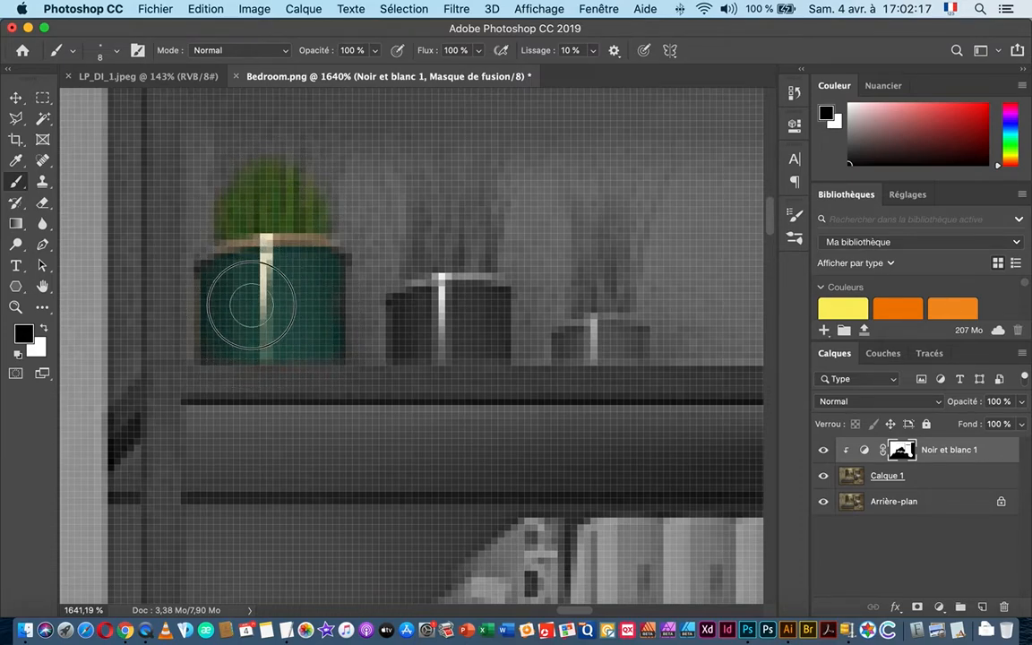
{"action": "mouse_move", "coordinate": [424, 322]}
{"action": "left_mouse_down"}
{"action": "mouse_move", "coordinate": [428, 276]}
{"action": "mouse_move", "coordinate": [439, 240]}
{"action": "mouse_move", "coordinate": [481, 249]}
{"action": "mouse_move", "coordinate": [468, 261]}
{"action": "mouse_move", "coordinate": [465, 221]}
{"action": "mouse_move", "coordinate": [420, 233]}
{"action": "mouse_move", "coordinate": [434, 215]}
{"action": "mouse_move", "coordinate": [483, 194]}
{"action": "mouse_move", "coordinate": [469, 297]}
{"action": "mouse_move", "coordinate": [430, 292]}
{"action": "mouse_move", "coordinate": [409, 312]}
{"action": "mouse_move", "coordinate": [468, 329]}
{"action": "mouse_move", "coordinate": [495, 302]}
{"action": "mouse_move", "coordinate": [491, 320]}
{"action": "mouse_move", "coordinate": [480, 336]}
{"action": "mouse_move", "coordinate": [418, 333]}
{"action": "left_mouse_up"}
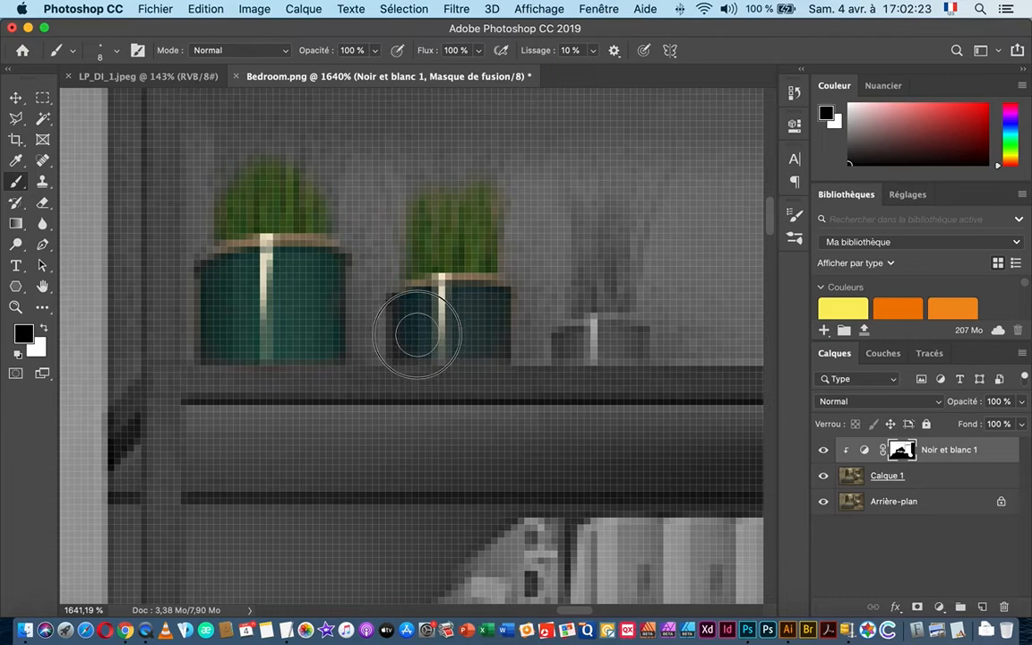
{"action": "mouse_move", "coordinate": [583, 341]}
{"action": "left_mouse_down"}
{"action": "mouse_move", "coordinate": [569, 346]}
{"action": "mouse_move", "coordinate": [604, 339]}
{"action": "mouse_move", "coordinate": [619, 302]}
{"action": "mouse_move", "coordinate": [595, 224]}
{"action": "mouse_move", "coordinate": [623, 255]}
{"action": "mouse_move", "coordinate": [598, 305]}
{"action": "left_mouse_up"}
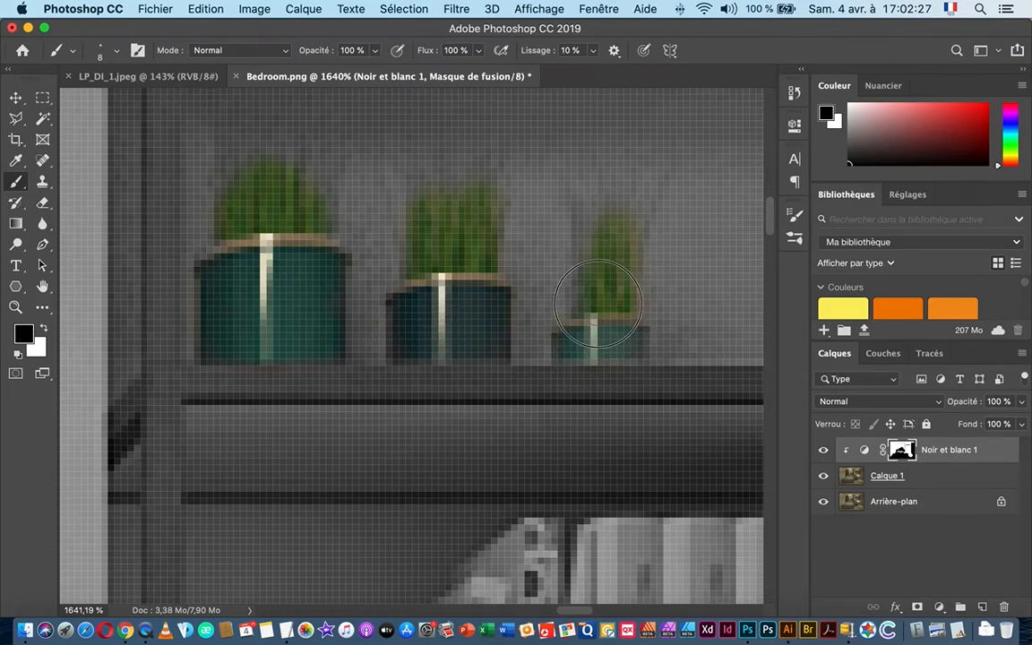
- Paint black on the mask down the spine of the patterned book between the dark books and the white "E" book on the lowest shelf
{"action": "left_click_drag", "start_coordinate": [409, 280], "coordinate": [336, 281]}
{"action": "left_click_drag", "start_coordinate": [495, 352], "coordinate": [288, 234]}
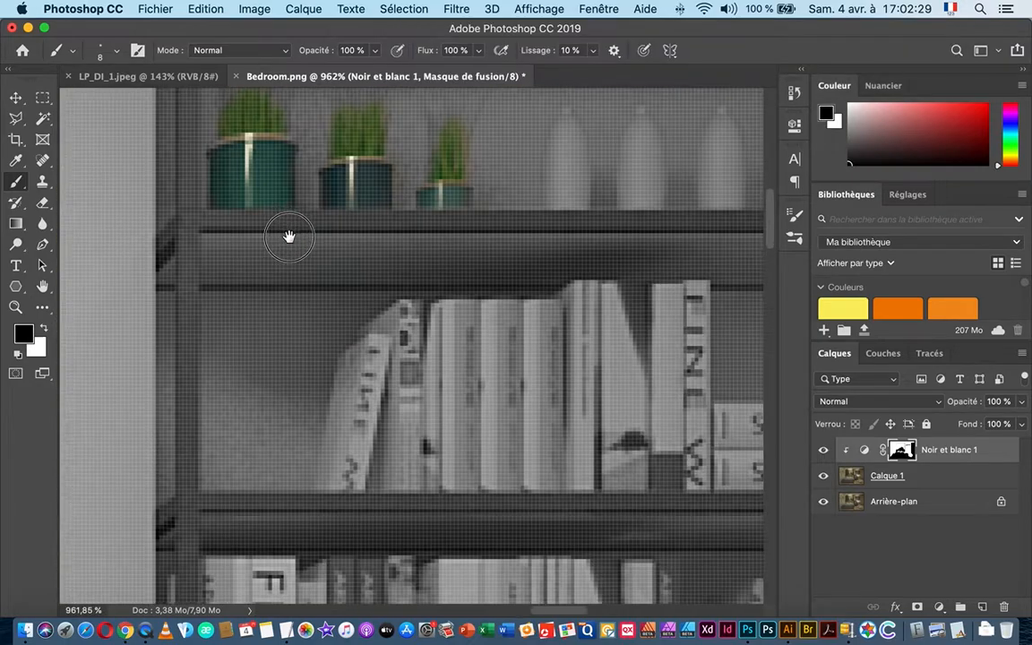
{"action": "left_click_drag", "start_coordinate": [657, 199], "coordinate": [587, 145]}
{"action": "left_click_drag", "start_coordinate": [420, 376], "coordinate": [590, 179]}
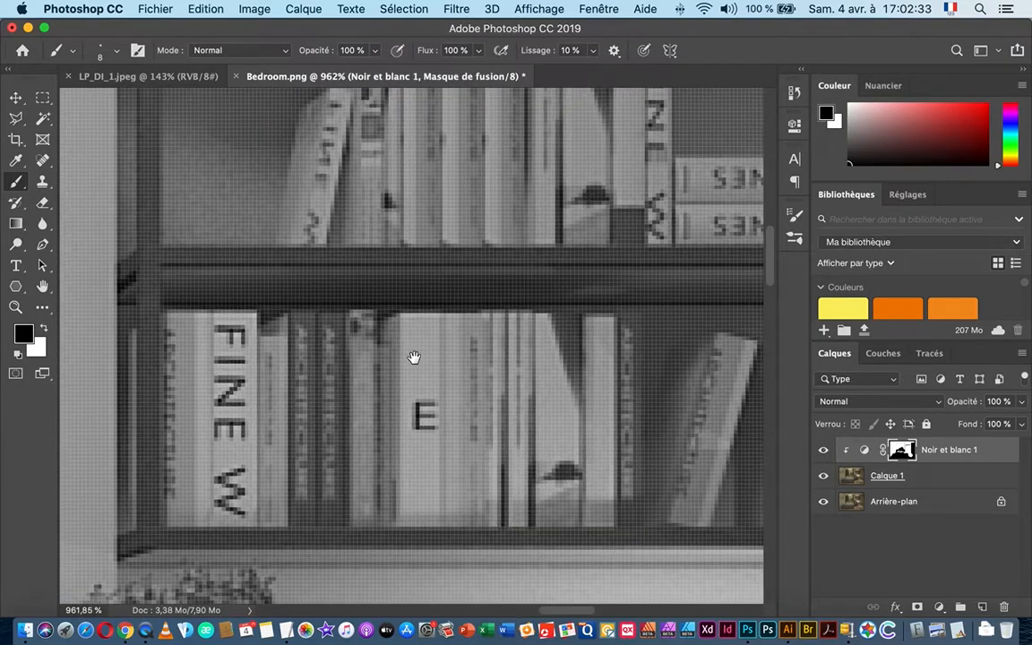
{"action": "mouse_move", "coordinate": [331, 326]}
{"action": "left_mouse_down"}
{"action": "mouse_move", "coordinate": [329, 406]}
{"action": "mouse_move", "coordinate": [331, 335]}
{"action": "mouse_move", "coordinate": [300, 334]}
{"action": "mouse_move", "coordinate": [296, 396]}
{"action": "mouse_move", "coordinate": [301, 352]}
{"action": "mouse_move", "coordinate": [311, 461]}
{"action": "mouse_move", "coordinate": [312, 434]}
{"action": "mouse_move", "coordinate": [332, 447]}
{"action": "mouse_move", "coordinate": [336, 397]}
{"action": "left_mouse_up"}
{"action": "scroll", "coordinate": [383, 434], "scroll_direction": "down", "scroll_amount": 5}
{"action": "scroll", "coordinate": [395, 295], "scroll_direction": "up", "scroll_amount": 4}
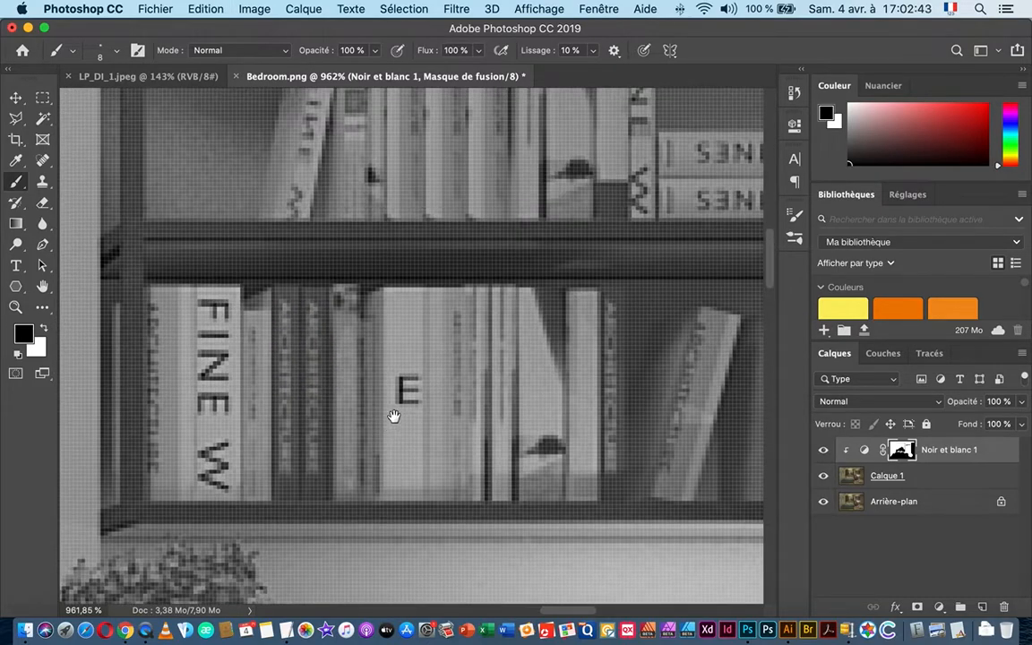
{"action": "mouse_move", "coordinate": [347, 303]}
{"action": "left_mouse_down"}
{"action": "mouse_move", "coordinate": [342, 422]}
{"action": "mouse_move", "coordinate": [342, 432]}
{"action": "mouse_move", "coordinate": [355, 381]}
{"action": "mouse_move", "coordinate": [348, 484]}
{"action": "left_mouse_up"}
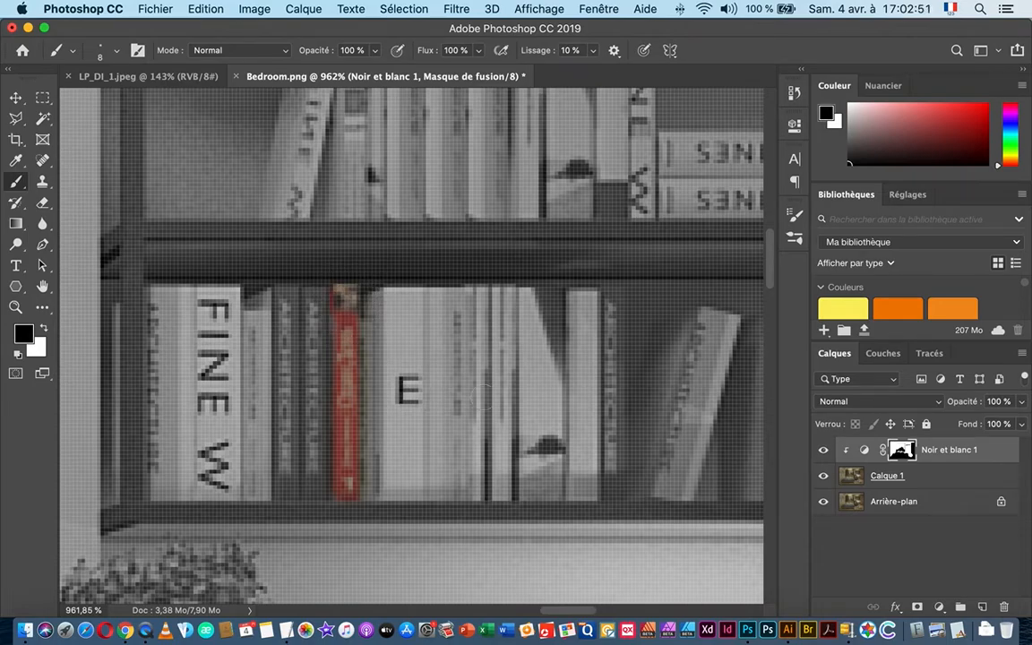
- Paint black on the mask over the right part of the desk front and straight along its lower edge
{"action": "left_click_drag", "start_coordinate": [484, 397], "coordinate": [362, 396]}
{"action": "left_click_drag", "start_coordinate": [456, 481], "coordinate": [448, 321]}
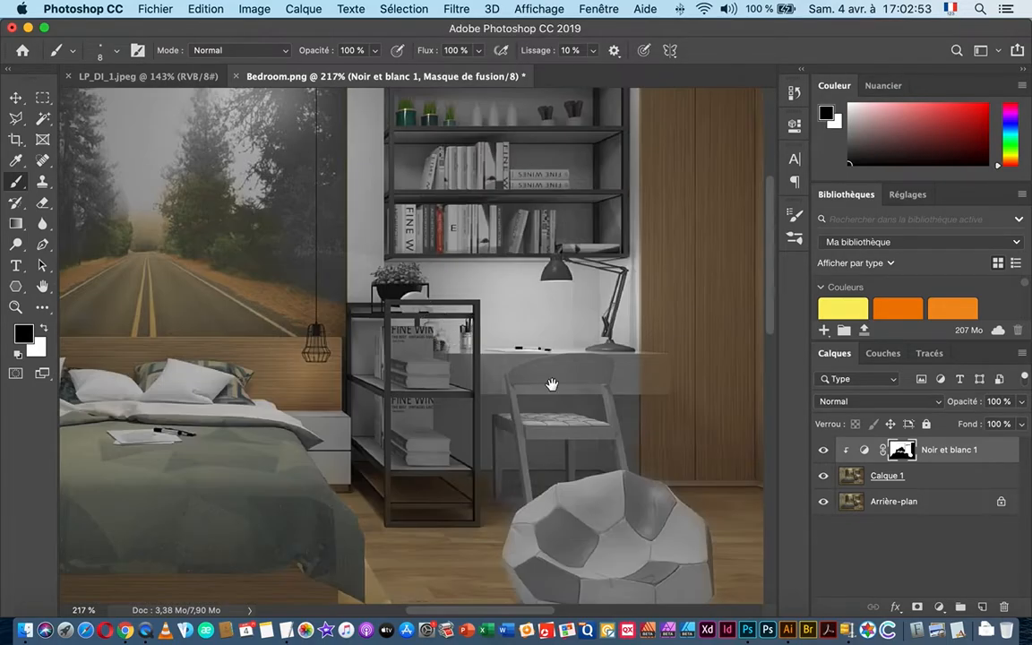
{"action": "left_click_drag", "start_coordinate": [552, 385], "coordinate": [444, 304]}
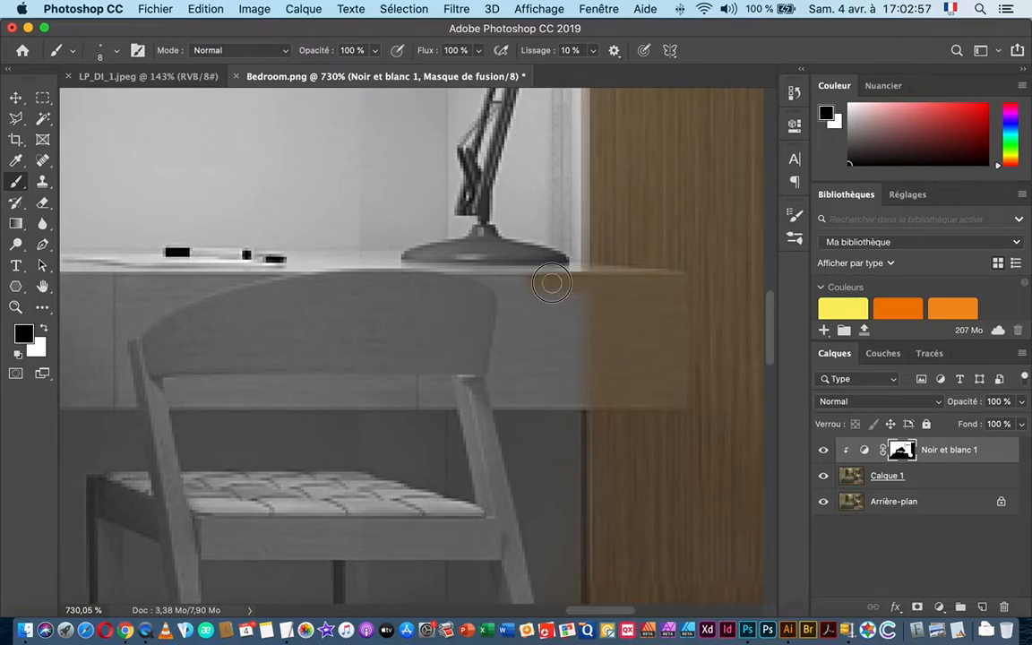
{"action": "mouse_move", "coordinate": [476, 282]}
{"action": "left_mouse_down"}
{"action": "mouse_move", "coordinate": [517, 300]}
{"action": "mouse_move", "coordinate": [616, 309]}
{"action": "mouse_move", "coordinate": [525, 328]}
{"action": "mouse_move", "coordinate": [587, 331]}
{"action": "mouse_move", "coordinate": [502, 340]}
{"action": "mouse_move", "coordinate": [535, 377]}
{"action": "left_mouse_up"}
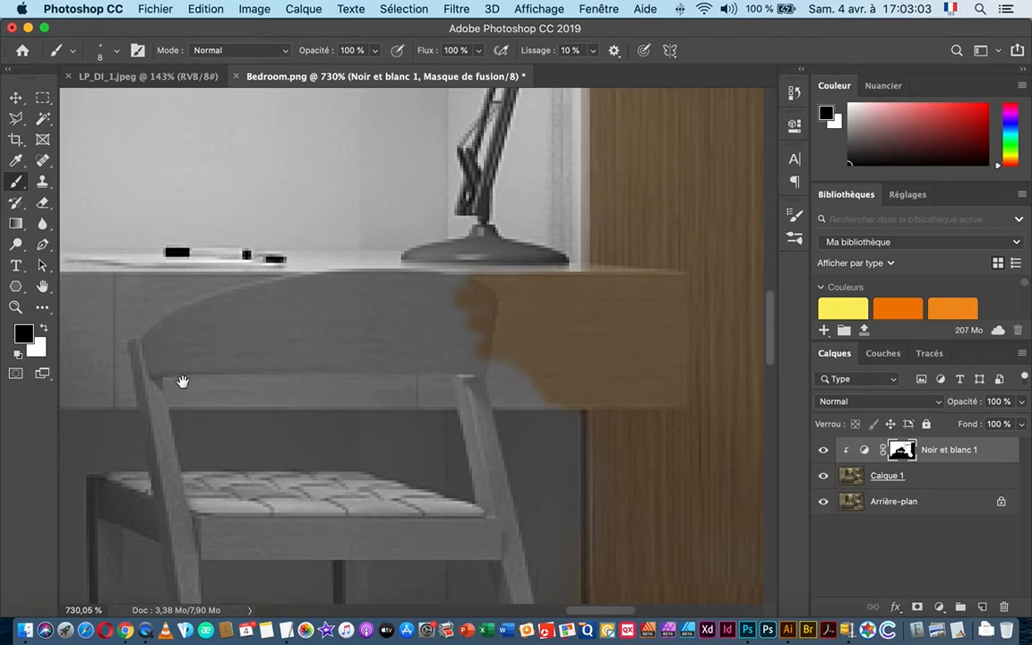
{"action": "left_click_drag", "start_coordinate": [182, 382], "coordinate": [448, 364]}
{"action": "left_click", "coordinate": [325, 388], "text": "shift"}
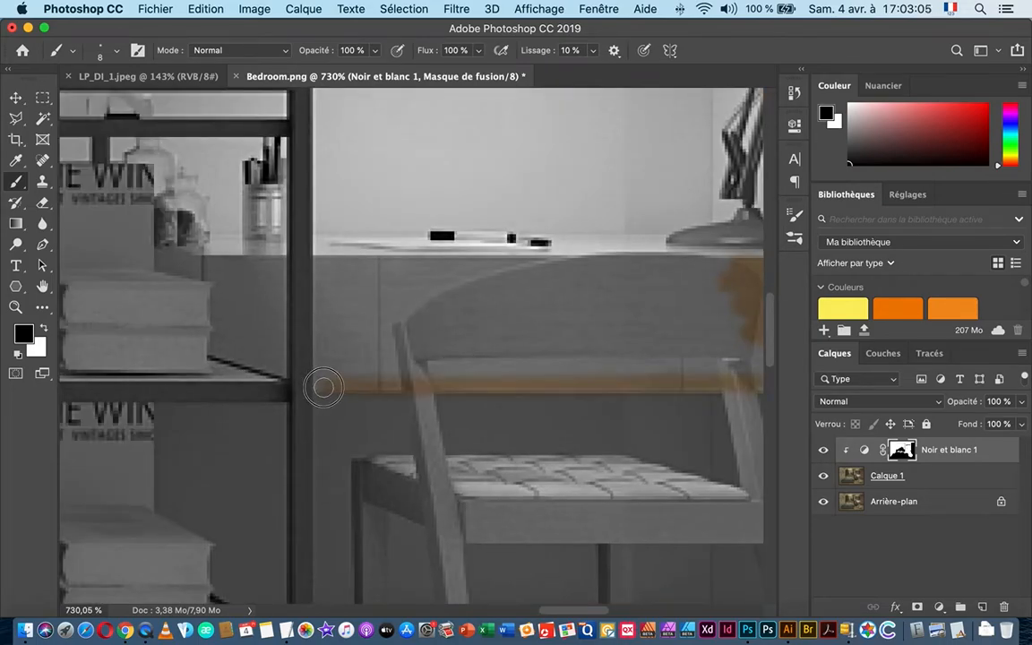
- Paint black on the mask along the desk's left and upper edges and fill the remaining front and chair backrest with a 16 px brush
{"action": "left_click", "coordinate": [324, 264], "text": "shift"}
{"action": "left_click_drag", "start_coordinate": [506, 321], "coordinate": [286, 321]}
{"action": "left_click", "coordinate": [518, 264], "text": "shift"}
{"action": "mouse_move", "coordinate": [420, 282]}
{"action": "left_mouse_down"}
{"action": "mouse_move", "coordinate": [456, 285]}
{"action": "mouse_move", "coordinate": [454, 322]}
{"action": "mouse_move", "coordinate": [512, 363]}
{"action": "mouse_move", "coordinate": [319, 356]}
{"action": "mouse_move", "coordinate": [336, 322]}
{"action": "mouse_move", "coordinate": [415, 302]}
{"action": "mouse_move", "coordinate": [341, 273]}
{"action": "mouse_move", "coordinate": [109, 277]}
{"action": "mouse_move", "coordinate": [122, 361]}
{"action": "mouse_move", "coordinate": [163, 348]}
{"action": "mouse_move", "coordinate": [269, 345]}
{"action": "mouse_move", "coordinate": [209, 302]}
{"action": "mouse_move", "coordinate": [283, 307]}
{"action": "mouse_move", "coordinate": [185, 302]}
{"action": "mouse_move", "coordinate": [176, 339]}
{"action": "left_mouse_up"}
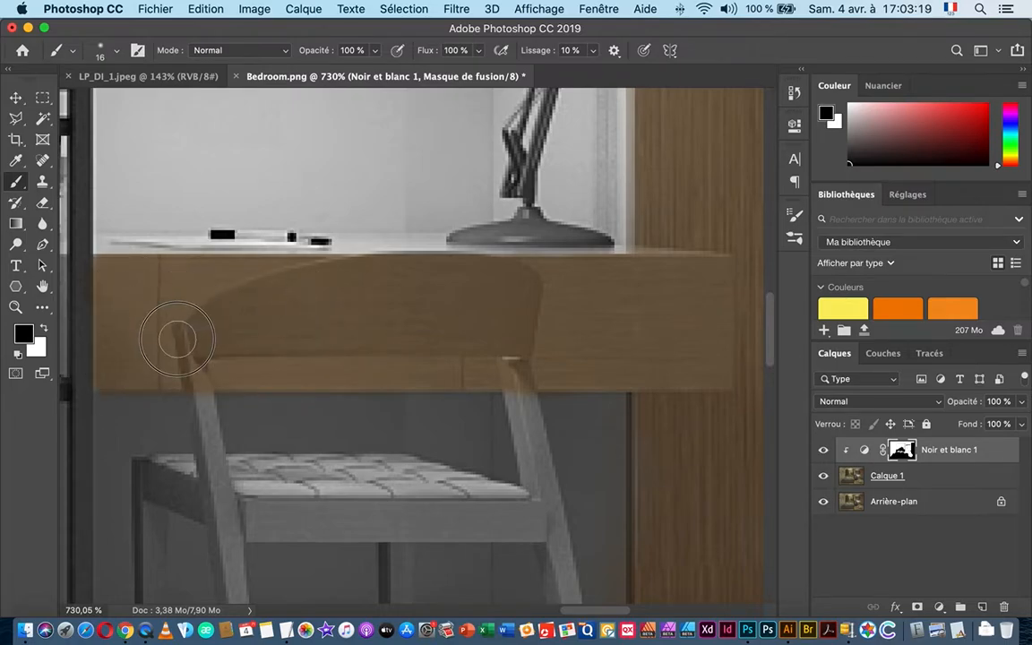
- Paint black on the mask over the chair's two left legs and the left part of its seat frame with a 10 px brush
{"action": "left_click_drag", "start_coordinate": [296, 275], "coordinate": [373, 169]}
{"action": "mouse_move", "coordinate": [298, 313]}
{"action": "left_mouse_down"}
{"action": "mouse_move", "coordinate": [285, 315]}
{"action": "mouse_move", "coordinate": [282, 295]}
{"action": "mouse_move", "coordinate": [310, 272]}
{"action": "mouse_move", "coordinate": [303, 235]}
{"action": "left_mouse_up"}
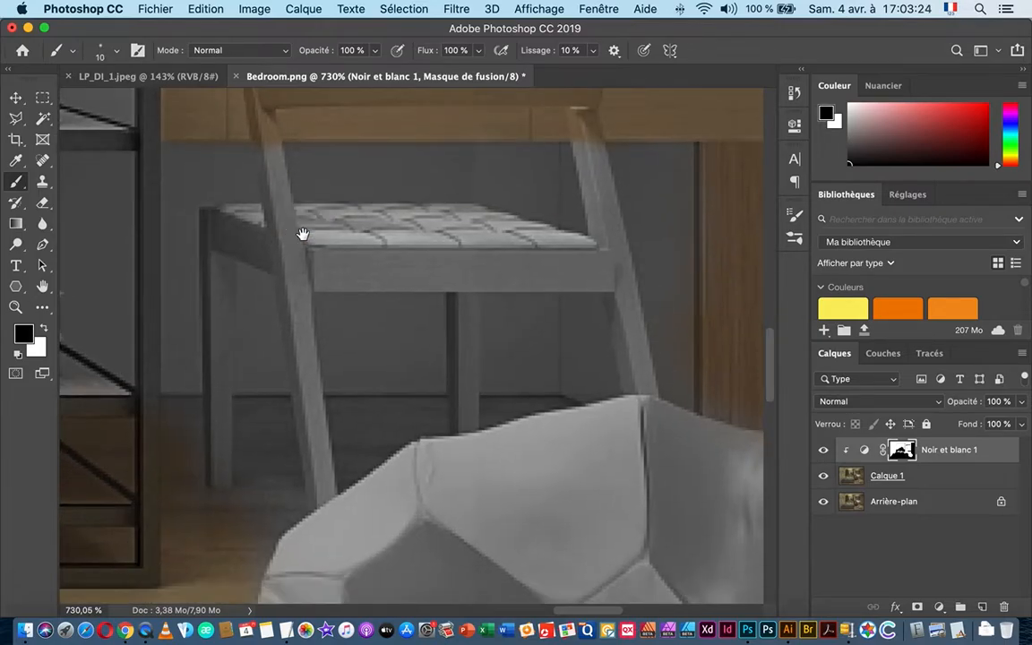
{"action": "left_click", "coordinate": [318, 497], "text": "shift"}
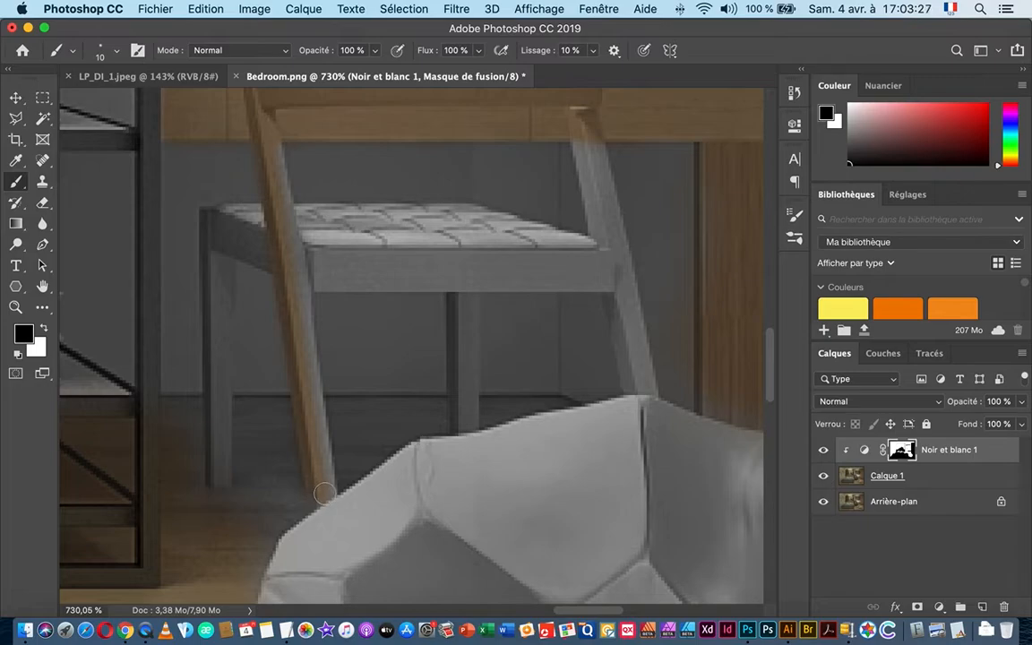
{"action": "left_click", "coordinate": [267, 145], "text": "shift"}
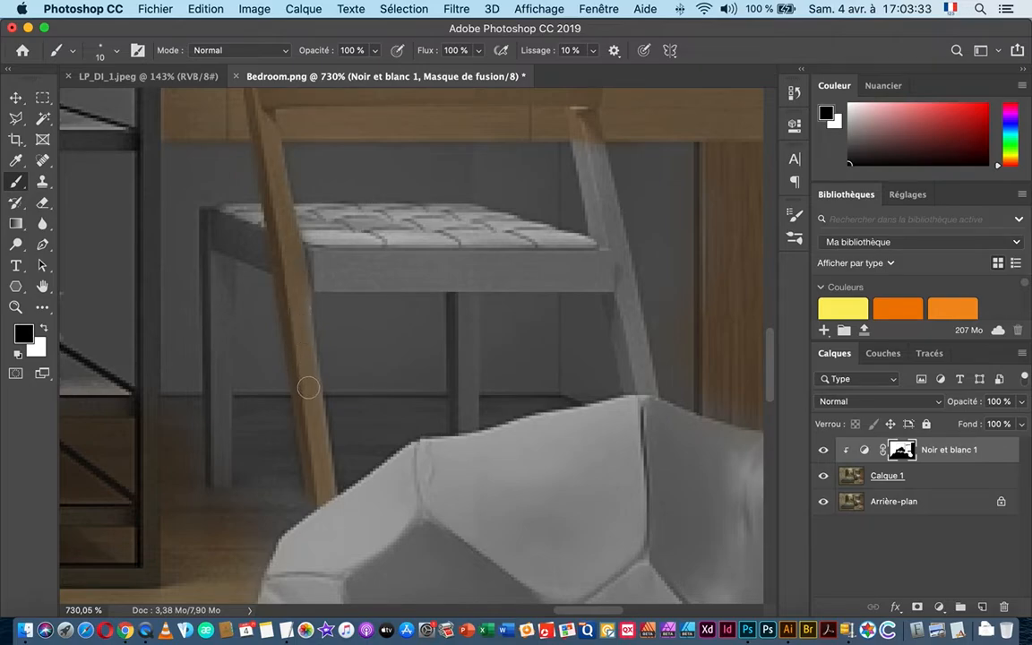
{"action": "left_click_drag", "start_coordinate": [353, 263], "coordinate": [325, 262]}
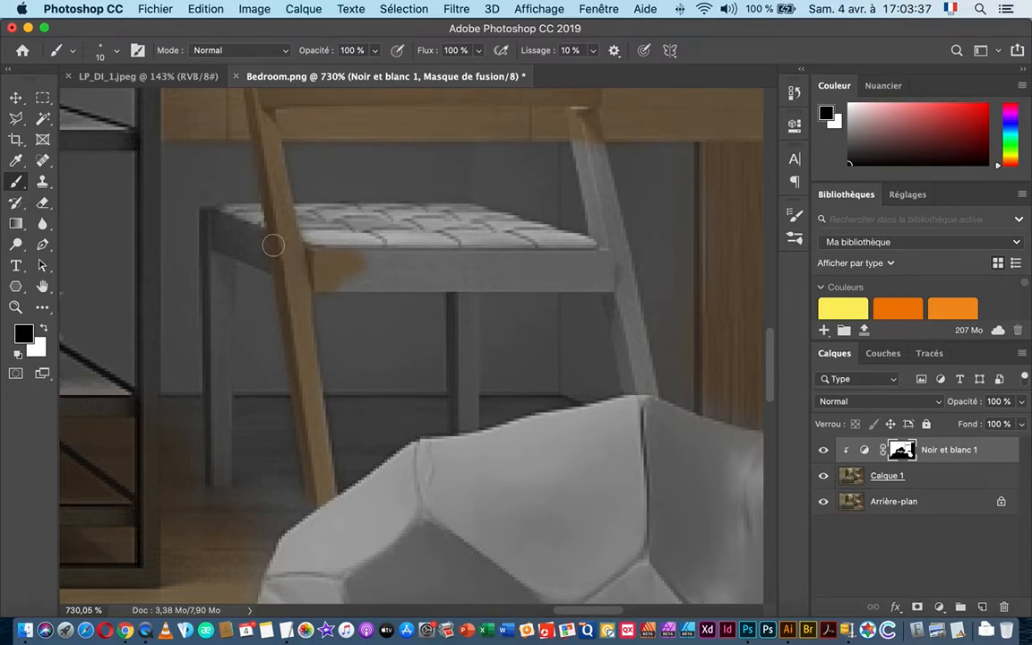
{"action": "left_click", "coordinate": [217, 490], "text": "shift"}
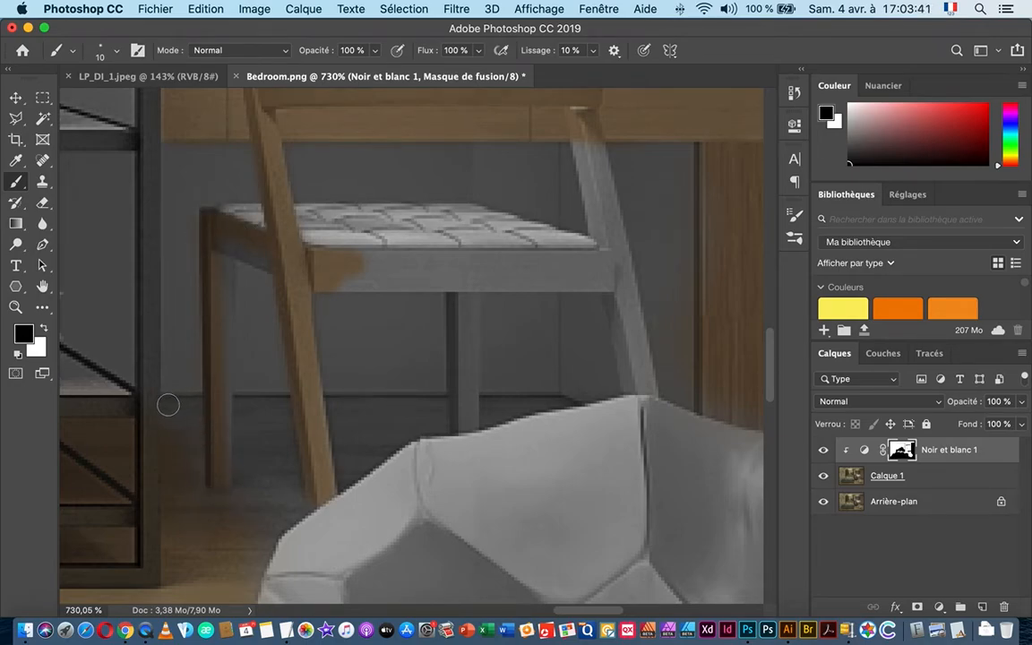
- Paint black on the mask over the grey floor beneath the chair, from the wall line down to the pouf's edge
{"action": "left_click", "coordinate": [557, 403], "text": "shift"}
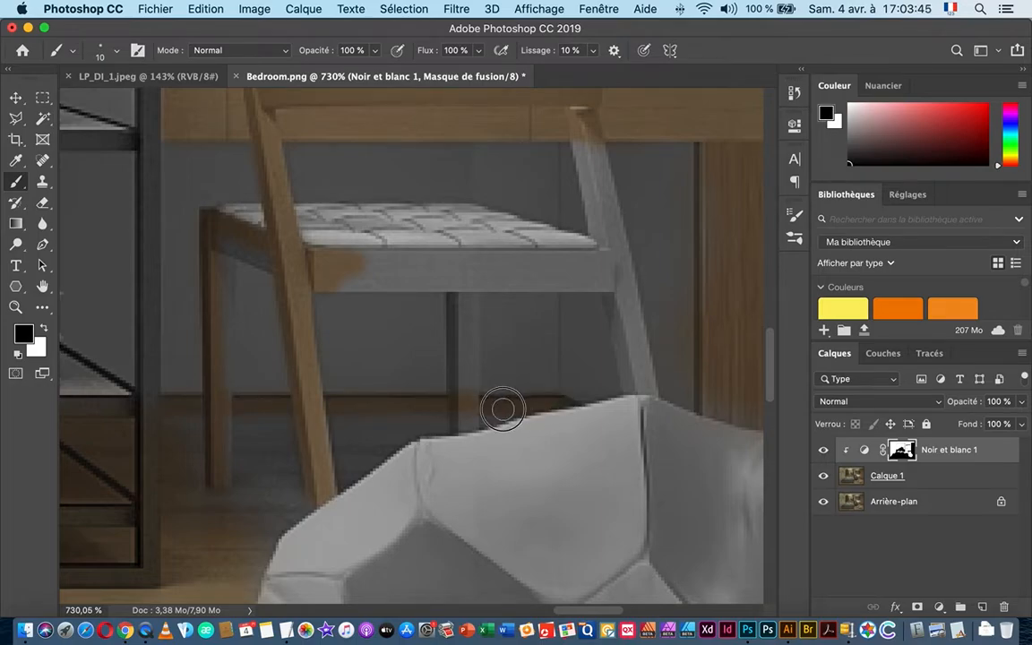
{"action": "mouse_move", "coordinate": [501, 413]}
{"action": "left_mouse_down"}
{"action": "mouse_move", "coordinate": [403, 428]}
{"action": "mouse_move", "coordinate": [365, 455]}
{"action": "left_mouse_up"}
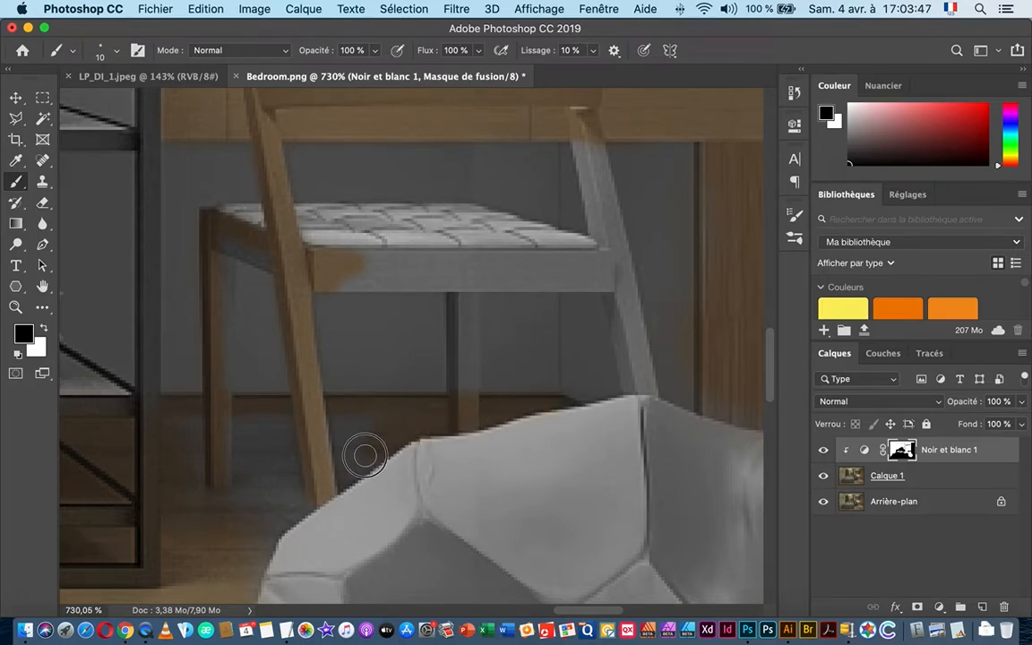
{"action": "mouse_move", "coordinate": [290, 513]}
{"action": "left_mouse_down"}
{"action": "mouse_move", "coordinate": [272, 500]}
{"action": "mouse_move", "coordinate": [369, 430]}
{"action": "left_mouse_up"}
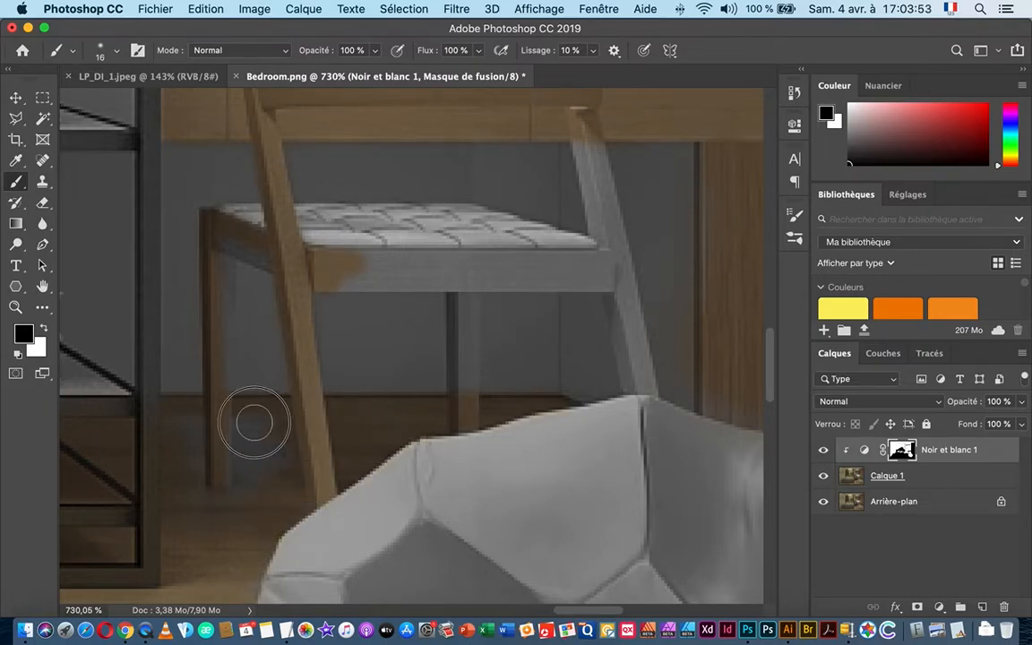
{"action": "mouse_move", "coordinate": [255, 464]}
{"action": "left_mouse_down"}
{"action": "mouse_move", "coordinate": [292, 431]}
{"action": "mouse_move", "coordinate": [214, 445]}
{"action": "mouse_move", "coordinate": [322, 423]}
{"action": "left_mouse_up"}
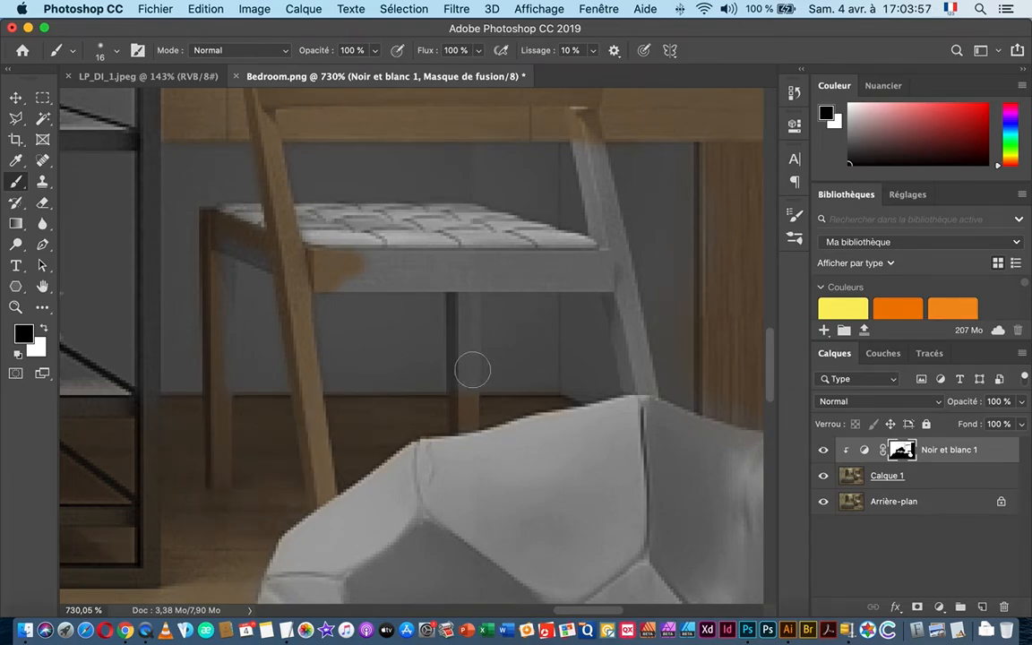
- Paint black on the mask over the chair's rear right leg and the full length of its front right upright with a 13 px brush
{"action": "left_click_drag", "start_coordinate": [472, 369], "coordinate": [460, 368]}
{"action": "left_click_drag", "start_coordinate": [459, 279], "coordinate": [465, 277]}
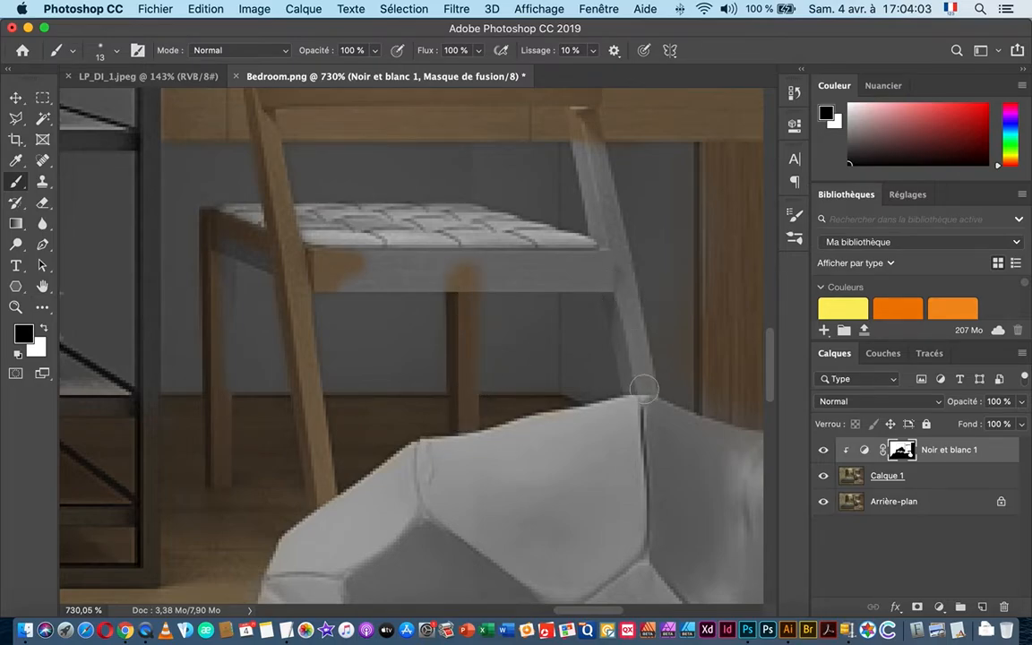
{"action": "left_click", "coordinate": [585, 141], "text": "shift"}
{"action": "left_click_drag", "start_coordinate": [587, 139], "coordinate": [610, 228]}
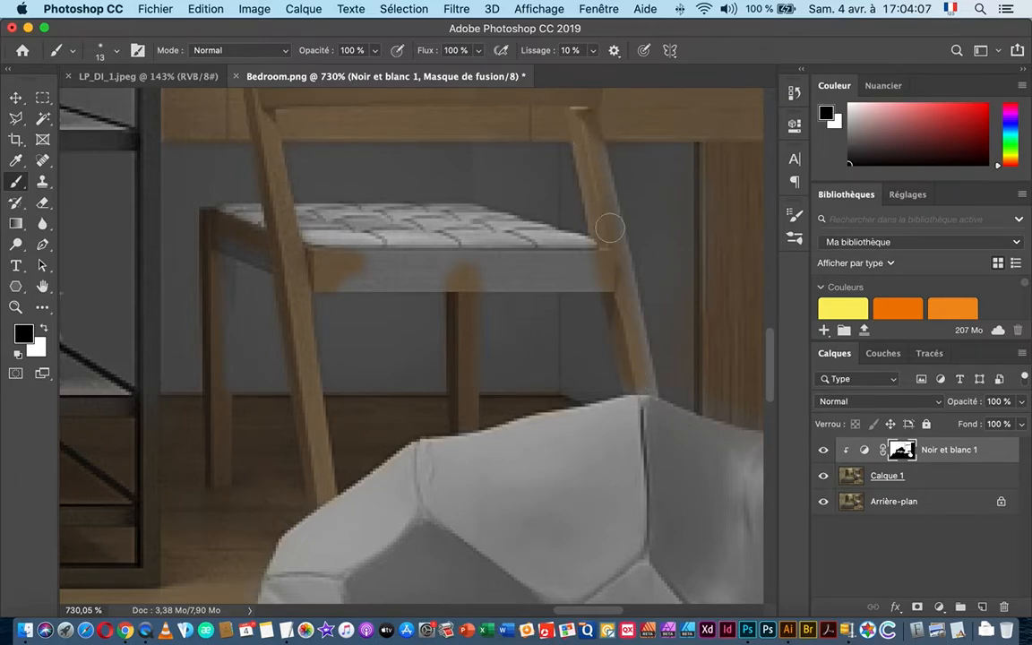
{"action": "left_click_drag", "start_coordinate": [640, 382], "coordinate": [647, 379]}
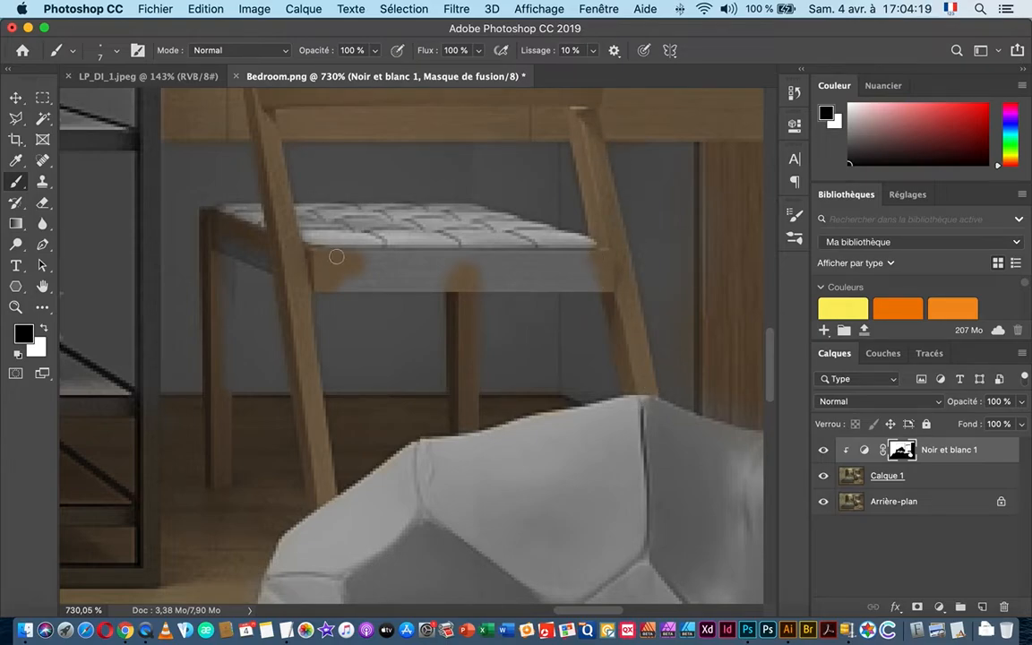
- Paint black on the mask over the chair's front seat rail and the remaining grey parts of its left legs with a 7 px brush
{"action": "left_click_drag", "start_coordinate": [336, 257], "coordinate": [329, 260]}
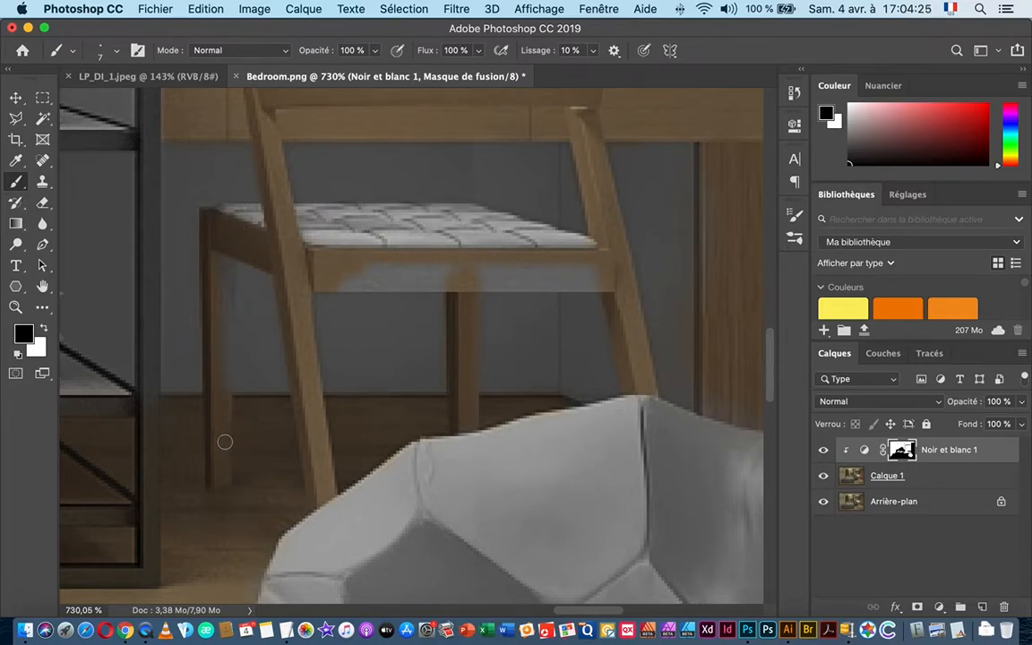
{"action": "left_click_drag", "start_coordinate": [225, 442], "coordinate": [224, 431]}
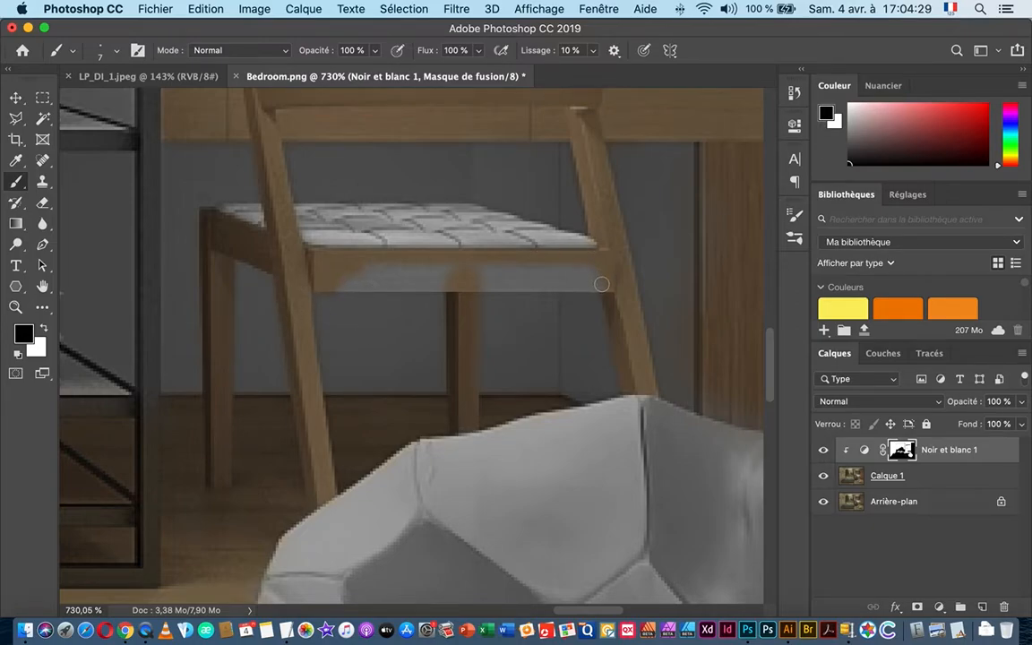
{"action": "left_click_drag", "start_coordinate": [601, 284], "coordinate": [607, 283]}
{"action": "mouse_move", "coordinate": [532, 263]}
{"action": "left_mouse_down"}
{"action": "mouse_move", "coordinate": [568, 271]}
{"action": "mouse_move", "coordinate": [433, 267]}
{"action": "left_mouse_up"}
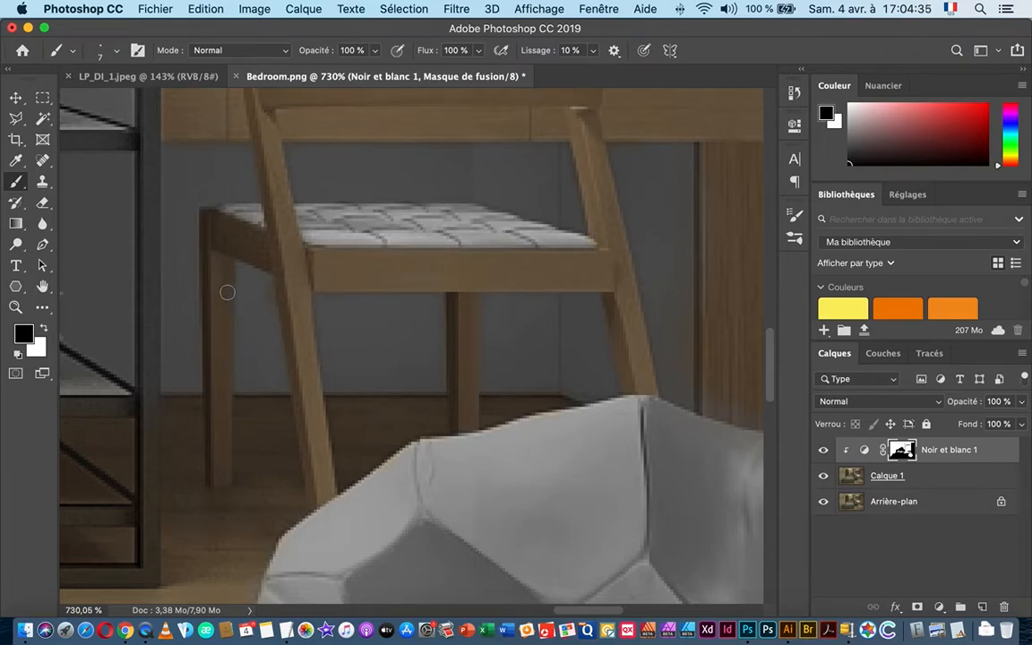
- Paint black on the mask over the grey strip of wood panelling along the pouf's upper right edge
{"action": "key", "text": "x"}
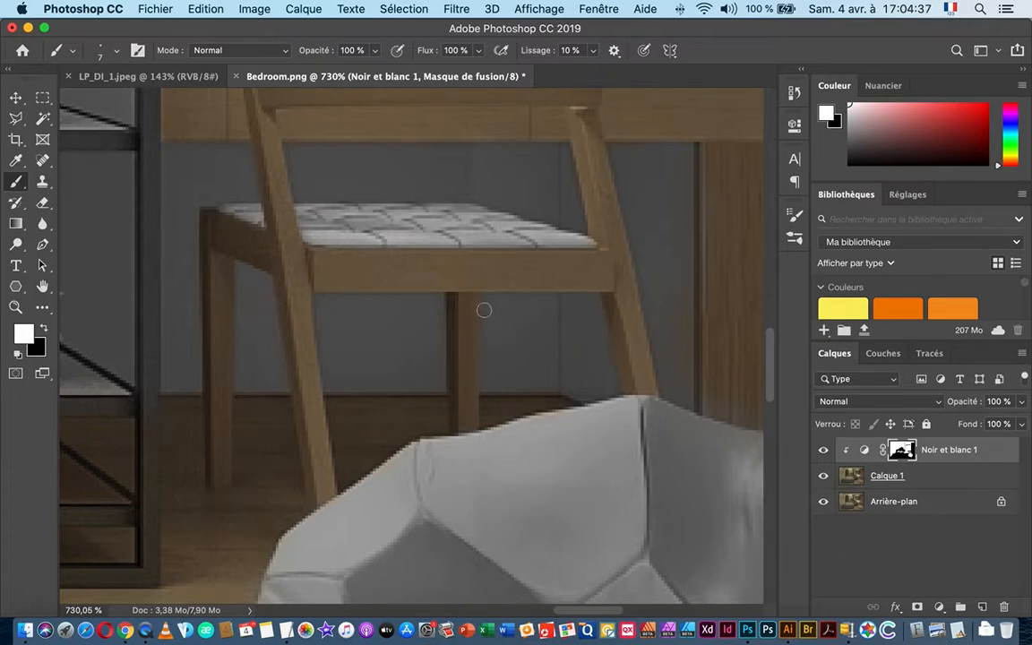
{"action": "left_click_drag", "start_coordinate": [608, 345], "coordinate": [303, 286]}
{"action": "key", "text": "x"}
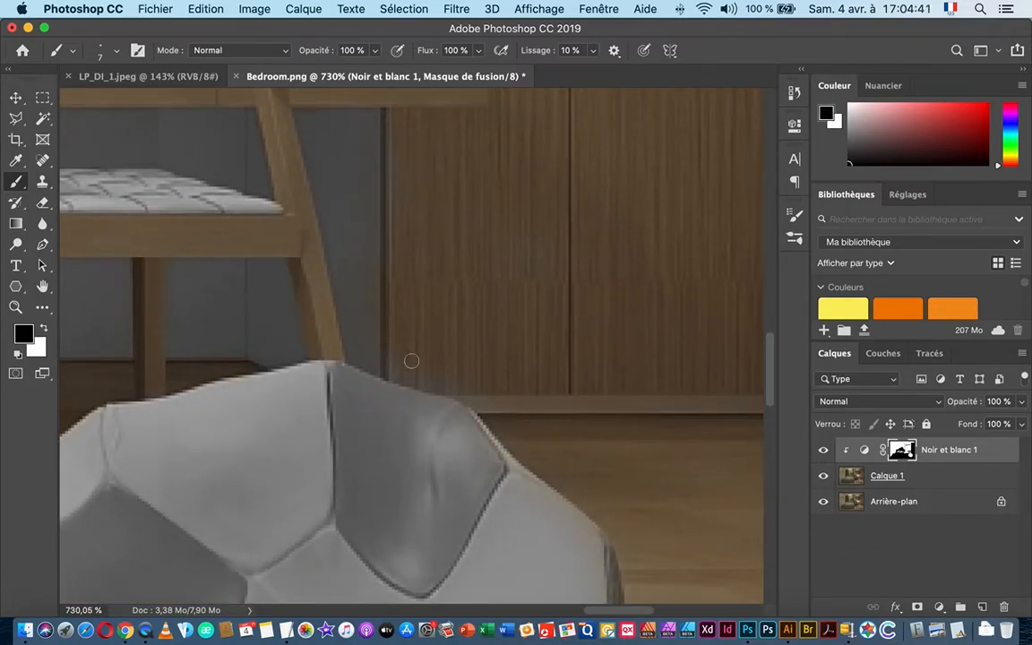
{"action": "mouse_move", "coordinate": [391, 374]}
{"action": "left_mouse_down"}
{"action": "mouse_move", "coordinate": [433, 379]}
{"action": "mouse_move", "coordinate": [397, 358]}
{"action": "mouse_move", "coordinate": [456, 391]}
{"action": "left_mouse_up"}
{"action": "left_click_drag", "start_coordinate": [499, 413], "coordinate": [322, 298]}
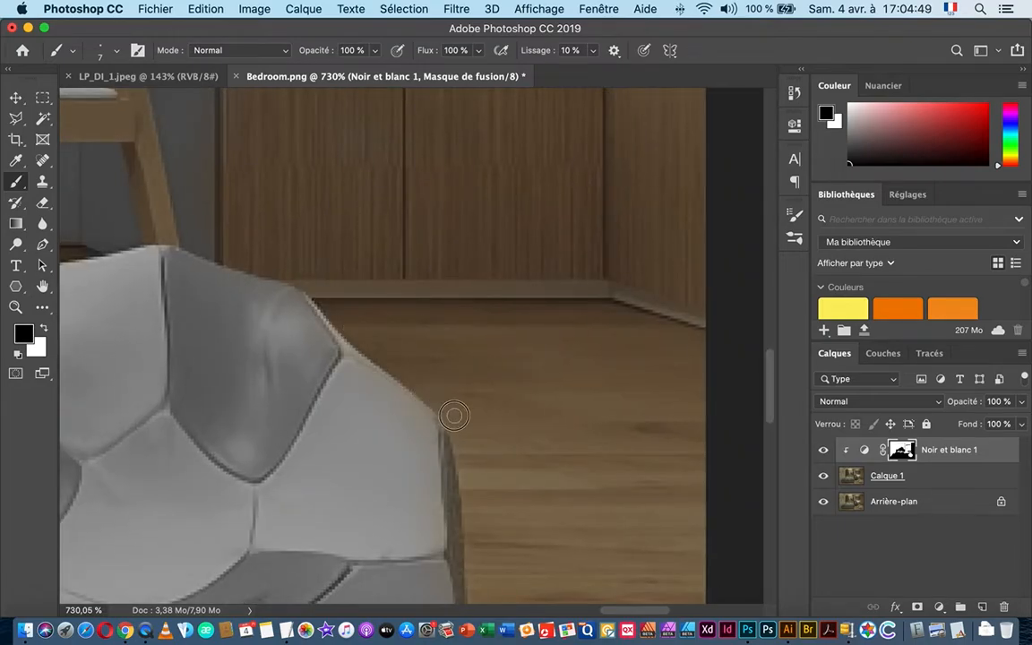
{"action": "mouse_move", "coordinate": [482, 292]}
{"action": "left_mouse_down"}
{"action": "mouse_move", "coordinate": [343, 291]}
{"action": "mouse_move", "coordinate": [390, 274]}
{"action": "mouse_move", "coordinate": [417, 279]}
{"action": "left_mouse_up"}
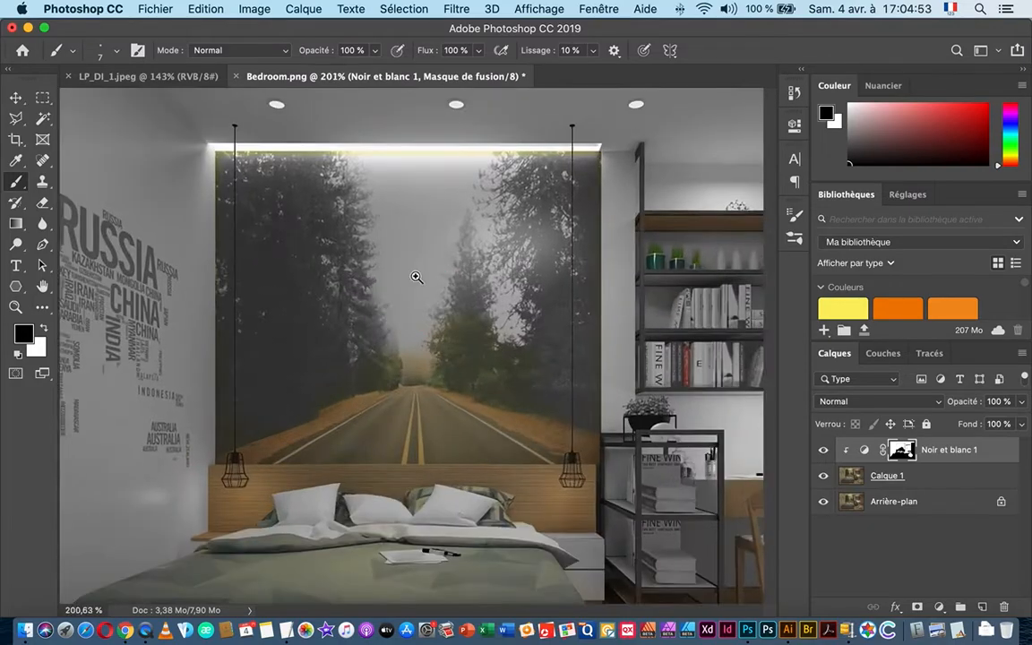
- Paint black on the mask over the dark trees on both sides of the road picture with an 85 px brush
{"action": "left_click_drag", "start_coordinate": [282, 328], "coordinate": [348, 337]}
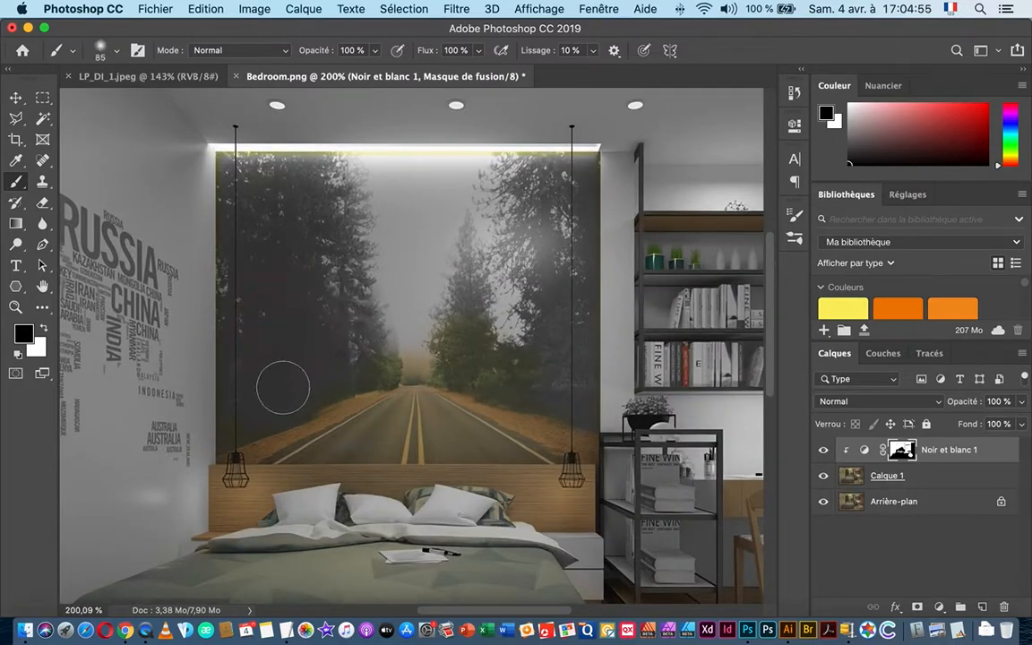
{"action": "mouse_move", "coordinate": [283, 345]}
{"action": "left_mouse_down"}
{"action": "mouse_move", "coordinate": [283, 336]}
{"action": "mouse_move", "coordinate": [311, 403]}
{"action": "mouse_move", "coordinate": [348, 379]}
{"action": "mouse_move", "coordinate": [288, 189]}
{"action": "mouse_move", "coordinate": [266, 189]}
{"action": "mouse_move", "coordinate": [234, 215]}
{"action": "mouse_move", "coordinate": [238, 367]}
{"action": "left_mouse_up"}
{"action": "mouse_move", "coordinate": [426, 408]}
{"action": "left_mouse_down"}
{"action": "mouse_move", "coordinate": [484, 354]}
{"action": "mouse_move", "coordinate": [529, 287]}
{"action": "mouse_move", "coordinate": [544, 180]}
{"action": "mouse_move", "coordinate": [576, 207]}
{"action": "mouse_move", "coordinate": [560, 179]}
{"action": "mouse_move", "coordinate": [570, 181]}
{"action": "mouse_move", "coordinate": [569, 277]}
{"action": "mouse_move", "coordinate": [536, 294]}
{"action": "left_mouse_up"}
{"action": "key", "text": "super+0"}
- Paint black on the mask over the picture's right-hand trees up to their top edge with a 29 px brush
{"action": "left_click_drag", "start_coordinate": [465, 192], "coordinate": [518, 218]}
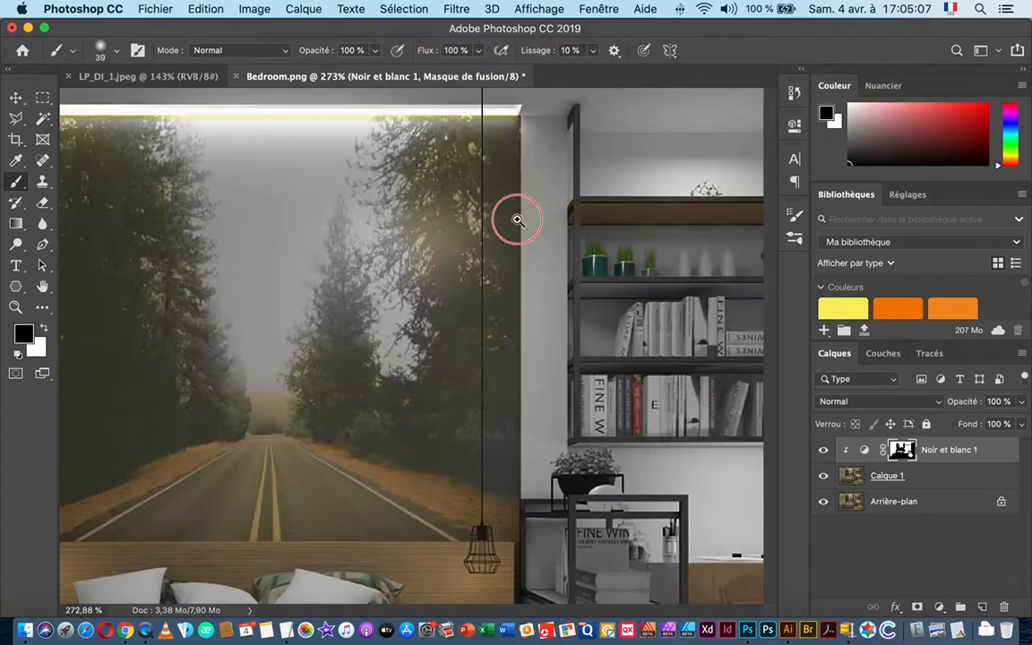
{"action": "left_click_drag", "start_coordinate": [469, 294], "coordinate": [461, 294]}
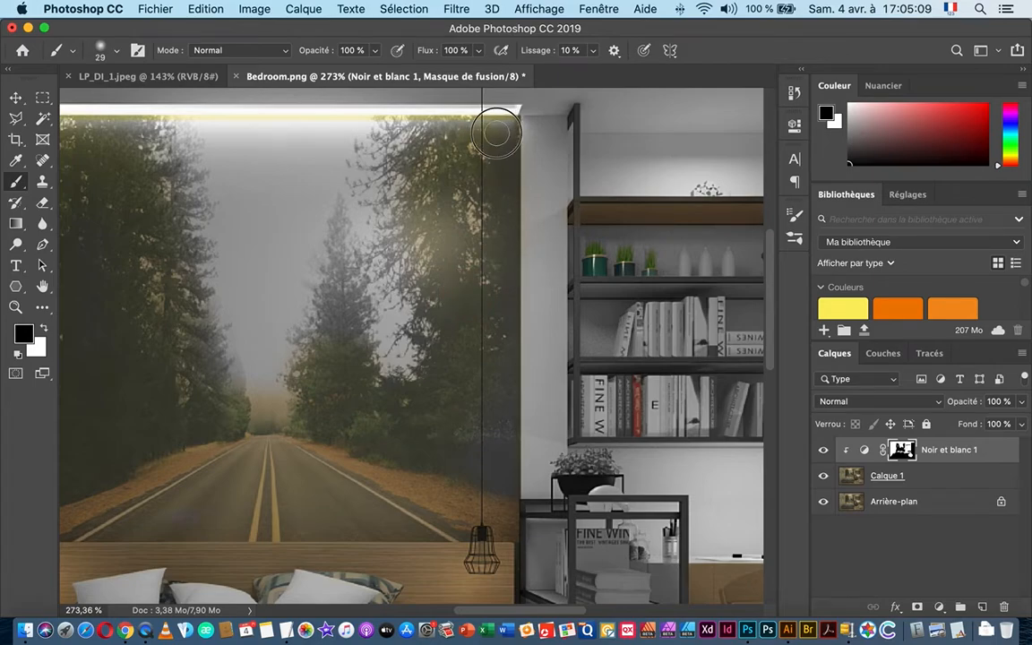
{"action": "mouse_move", "coordinate": [497, 132]}
{"action": "left_mouse_down"}
{"action": "mouse_move", "coordinate": [398, 120]}
{"action": "mouse_move", "coordinate": [396, 135]}
{"action": "left_mouse_up"}
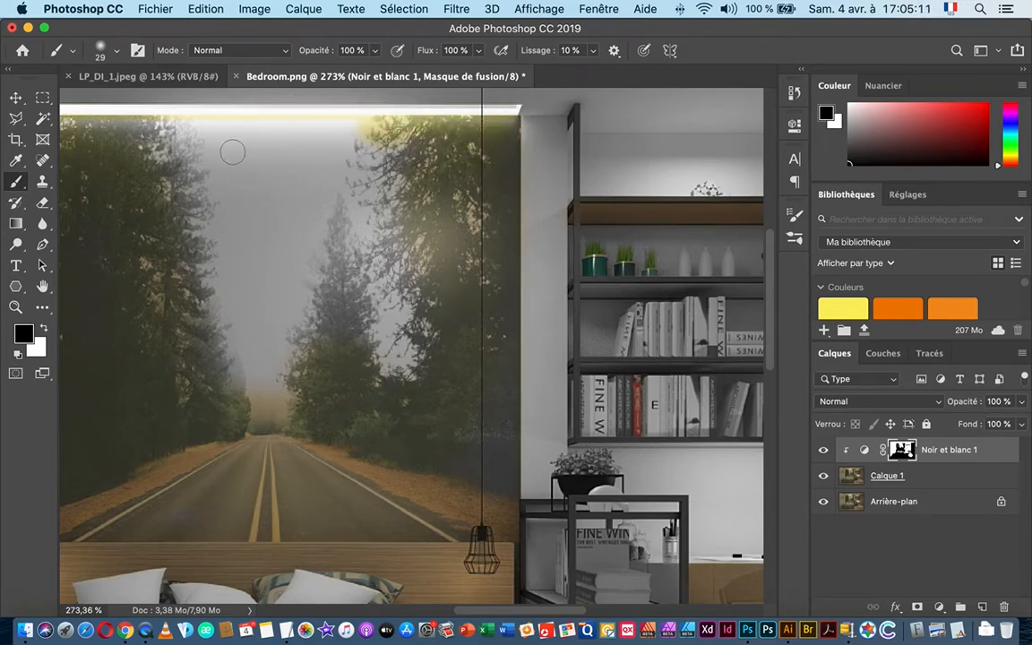
- Paint white on the mask over the light strip above the picture, and over the sky around the middle fir at 52% opacity
{"action": "left_click", "coordinate": [45, 330]}
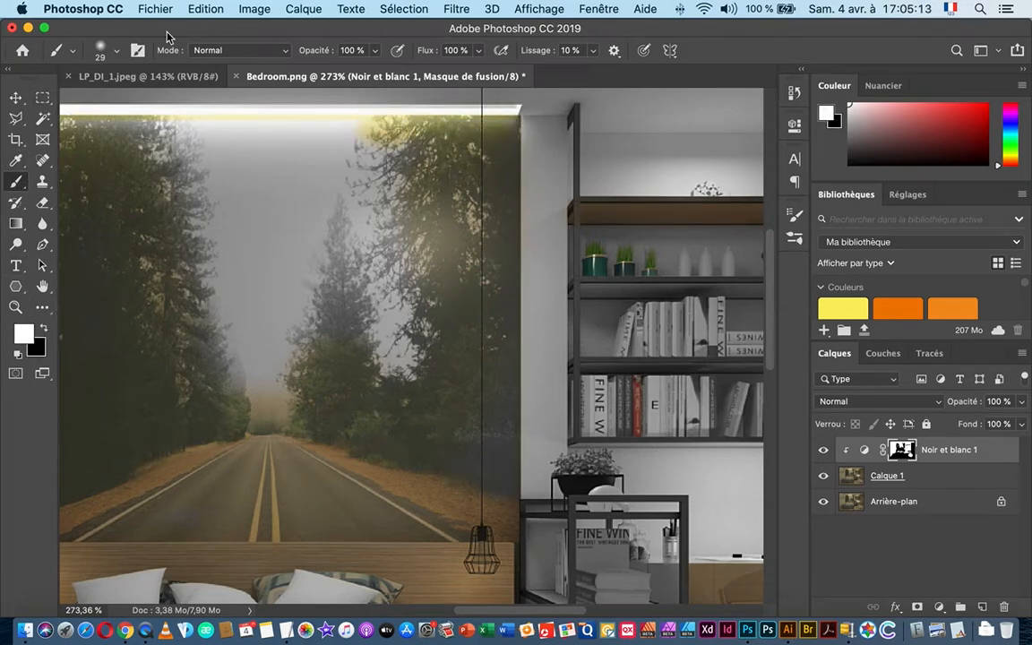
{"action": "mouse_move", "coordinate": [315, 52]}
{"action": "left_mouse_down"}
{"action": "mouse_move", "coordinate": [273, 50]}
{"action": "mouse_move", "coordinate": [358, 55]}
{"action": "mouse_move", "coordinate": [322, 49]}
{"action": "left_mouse_up"}
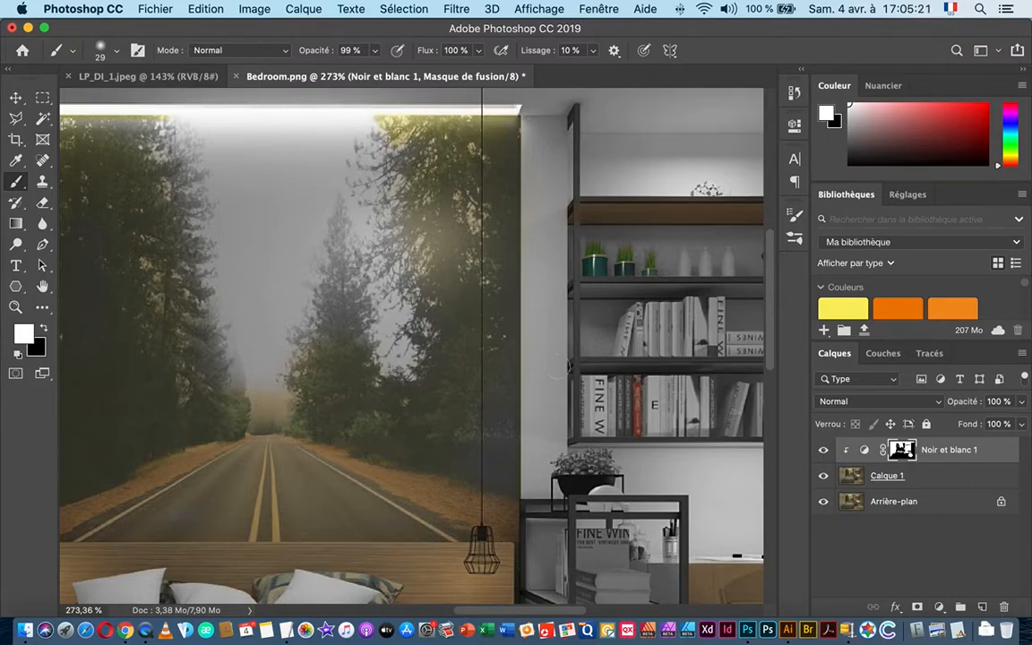
{"action": "left_click_drag", "start_coordinate": [314, 51], "coordinate": [294, 65]}
{"action": "mouse_move", "coordinate": [325, 259]}
{"action": "left_mouse_down"}
{"action": "mouse_move", "coordinate": [380, 269]}
{"action": "mouse_move", "coordinate": [369, 269]}
{"action": "left_mouse_up"}
{"action": "mouse_move", "coordinate": [387, 148]}
{"action": "left_mouse_down"}
{"action": "mouse_move", "coordinate": [367, 226]}
{"action": "mouse_move", "coordinate": [390, 298]}
{"action": "mouse_move", "coordinate": [431, 344]}
{"action": "mouse_move", "coordinate": [382, 378]}
{"action": "left_mouse_up"}
{"action": "mouse_move", "coordinate": [338, 302]}
{"action": "left_mouse_down"}
{"action": "mouse_move", "coordinate": [311, 306]}
{"action": "mouse_move", "coordinate": [336, 231]}
{"action": "mouse_move", "coordinate": [314, 188]}
{"action": "left_mouse_up"}
- Paint black on the mask over the middle fir and the trees on both sides with a 48 px brush at 52% opacity
{"action": "key", "text": "x"}
{"action": "mouse_move", "coordinate": [347, 352]}
{"action": "left_mouse_down"}
{"action": "mouse_move", "coordinate": [343, 214]}
{"action": "mouse_move", "coordinate": [335, 331]}
{"action": "left_mouse_up"}
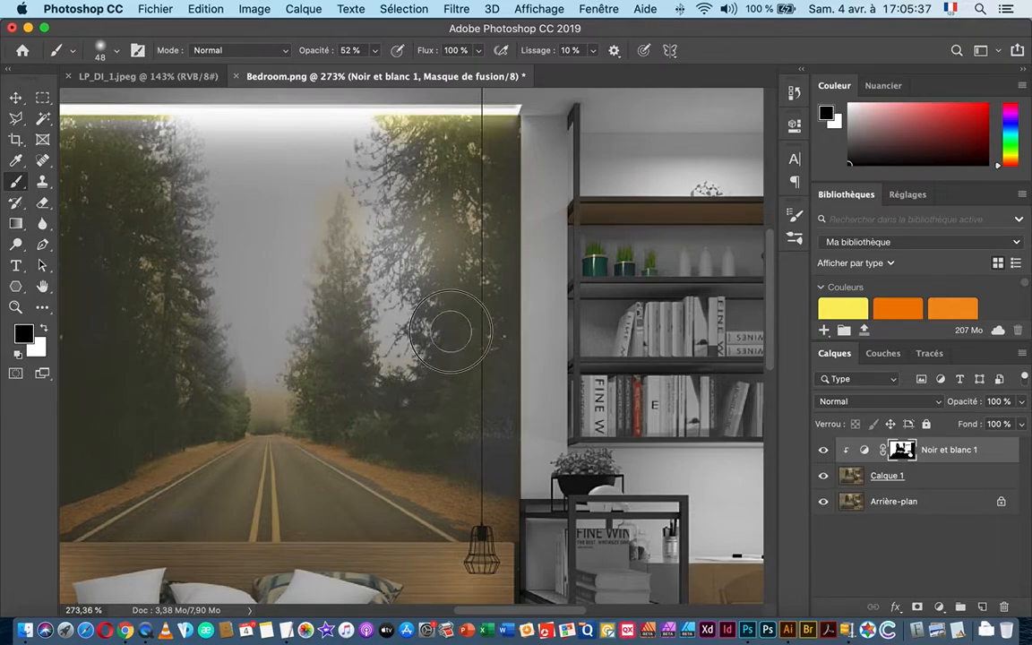
{"action": "mouse_move", "coordinate": [456, 257]}
{"action": "left_mouse_down"}
{"action": "mouse_move", "coordinate": [486, 294]}
{"action": "mouse_move", "coordinate": [474, 396]}
{"action": "mouse_move", "coordinate": [493, 318]}
{"action": "mouse_move", "coordinate": [483, 318]}
{"action": "mouse_move", "coordinate": [490, 386]}
{"action": "left_mouse_up"}
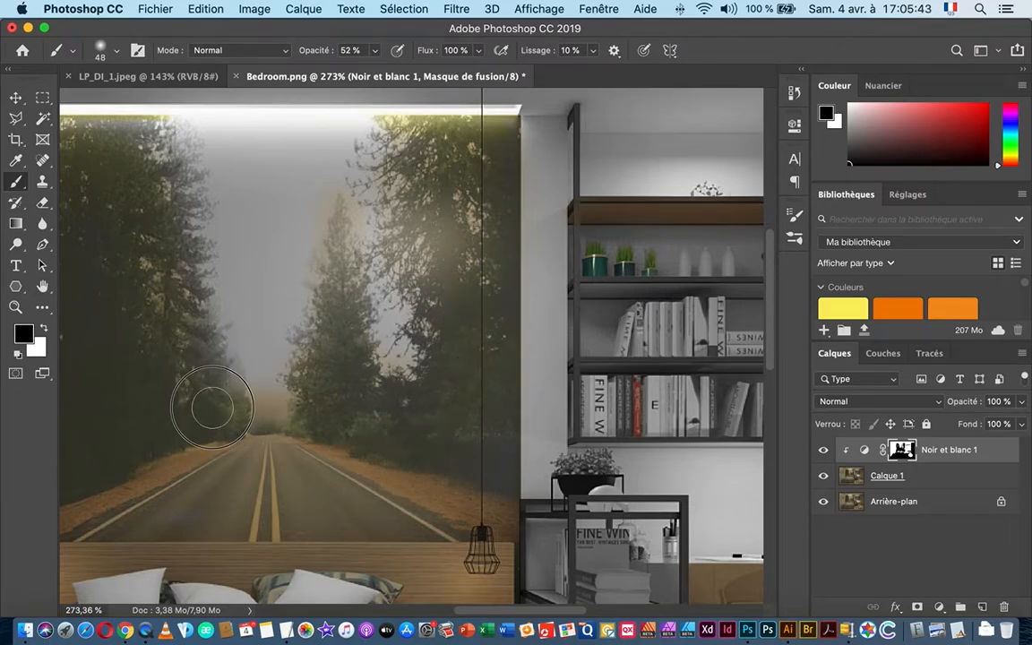
{"action": "mouse_move", "coordinate": [174, 215]}
{"action": "left_mouse_down"}
{"action": "mouse_move", "coordinate": [170, 146]}
{"action": "mouse_move", "coordinate": [153, 203]}
{"action": "mouse_move", "coordinate": [189, 360]}
{"action": "left_mouse_up"}
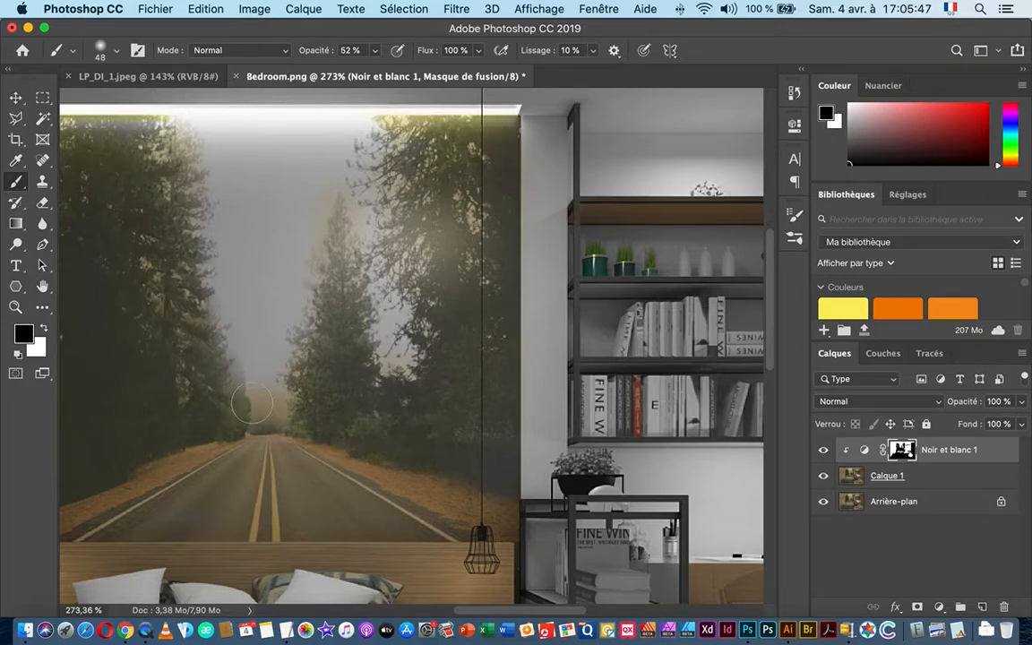
- Paint white on the mask over the mist at the road's end and along the inner edges of the trees at 52% opacity
{"action": "key", "text": "x"}
{"action": "mouse_move", "coordinate": [266, 373]}
{"action": "left_mouse_down"}
{"action": "mouse_move", "coordinate": [264, 415]}
{"action": "mouse_move", "coordinate": [260, 355]}
{"action": "mouse_move", "coordinate": [473, 378]}
{"action": "mouse_move", "coordinate": [321, 395]}
{"action": "left_mouse_up"}
{"action": "key", "text": "space"}
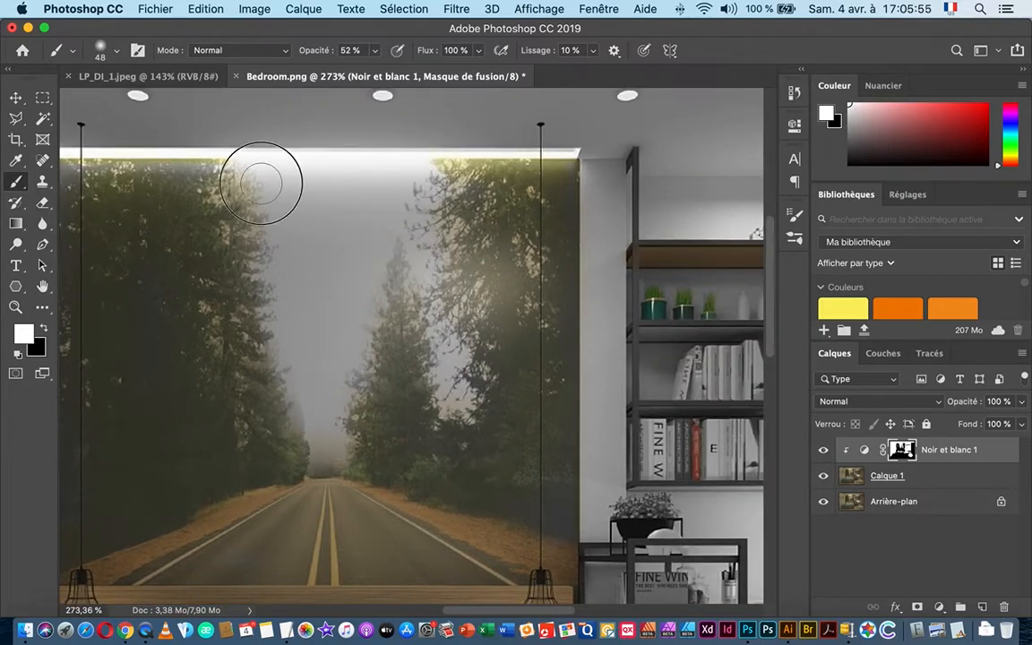
{"action": "left_click_drag", "start_coordinate": [261, 184], "coordinate": [271, 255]}
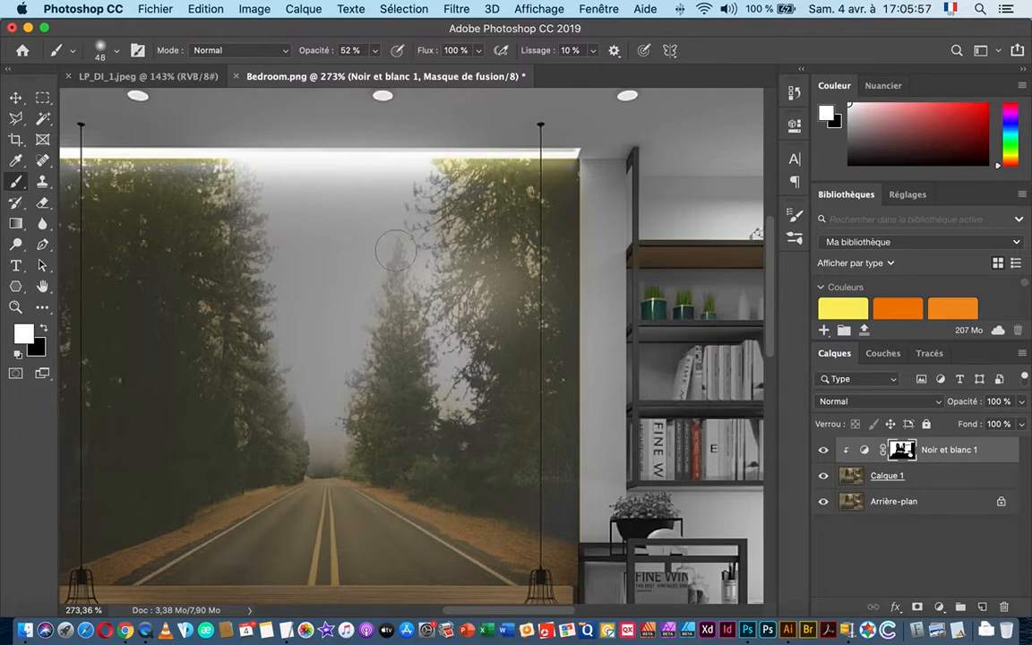
{"action": "left_click_drag", "start_coordinate": [237, 332], "coordinate": [410, 306]}
{"action": "mouse_move", "coordinate": [352, 262]}
{"action": "left_mouse_down"}
{"action": "mouse_move", "coordinate": [336, 266]}
{"action": "mouse_move", "coordinate": [349, 269]}
{"action": "left_mouse_up"}
- Set the brush opacity to 100% and paint black on the mask over the picture's left-hand trees and lower edge with a 44 px brush
{"action": "left_click_drag", "start_coordinate": [311, 52], "coordinate": [403, 52]}
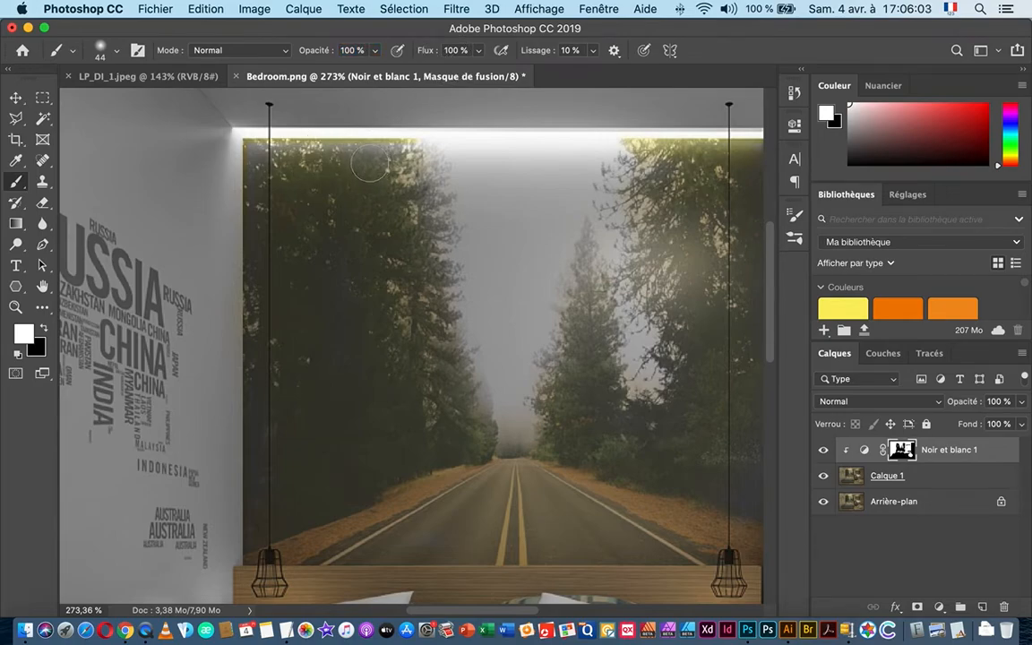
{"action": "key", "text": "x"}
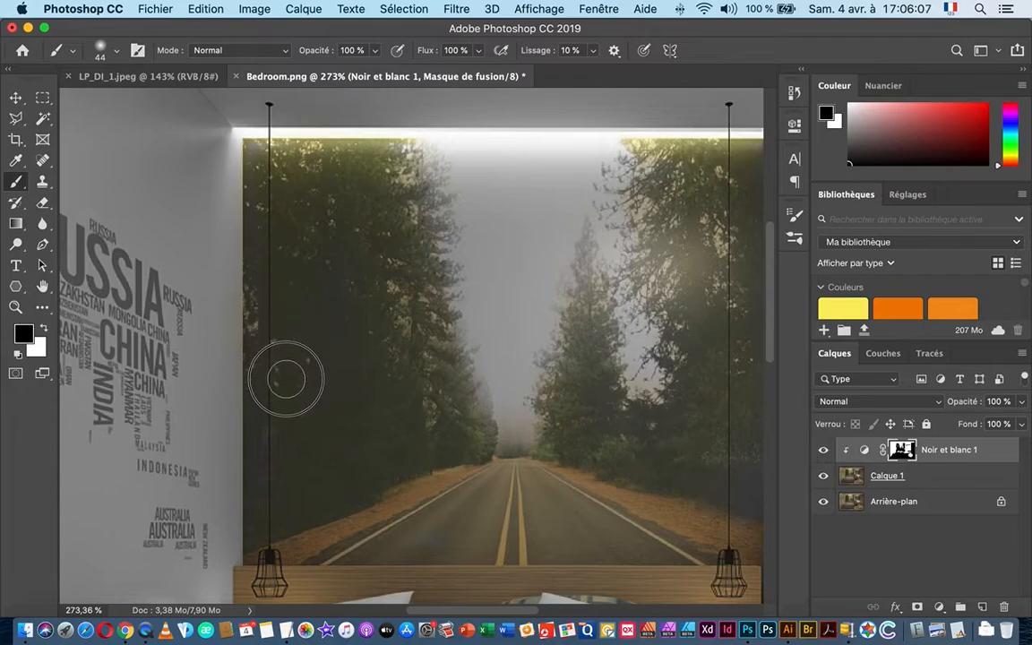
{"action": "key", "text": "space"}
{"action": "left_click_drag", "start_coordinate": [313, 439], "coordinate": [306, 247]}
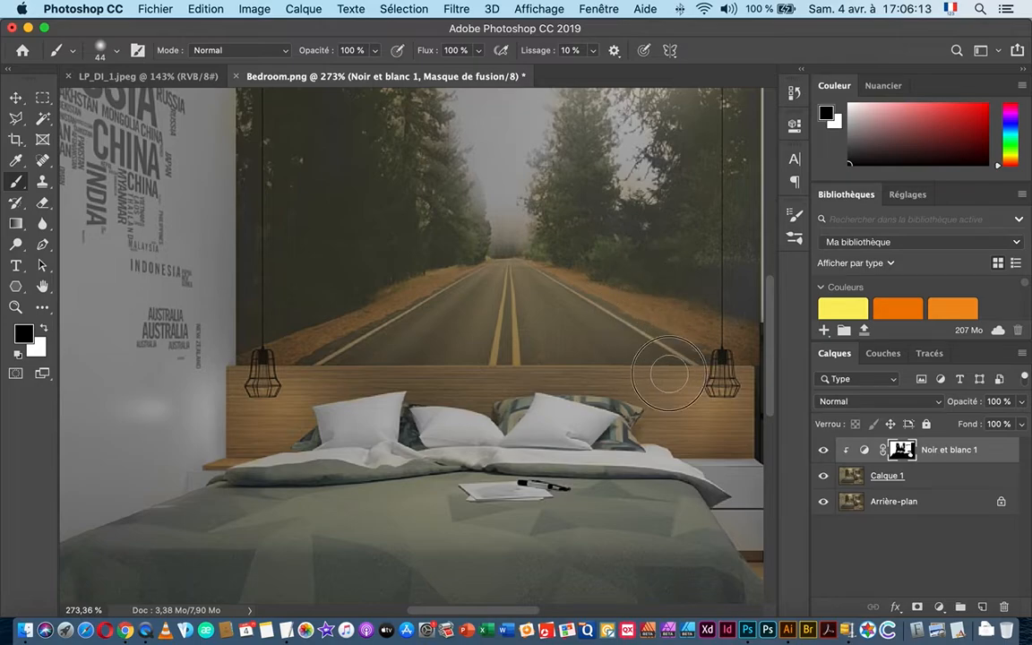
{"action": "left_click_drag", "start_coordinate": [465, 359], "coordinate": [446, 360]}
- Paint white on the mask over the tinted white sheet fold below the left pillow with a 6 px brush
{"action": "key", "text": "super+space"}
{"action": "left_click_drag", "start_coordinate": [318, 506], "coordinate": [413, 495]}
{"action": "left_click_drag", "start_coordinate": [394, 376], "coordinate": [326, 363]}
{"action": "key", "text": "x"}
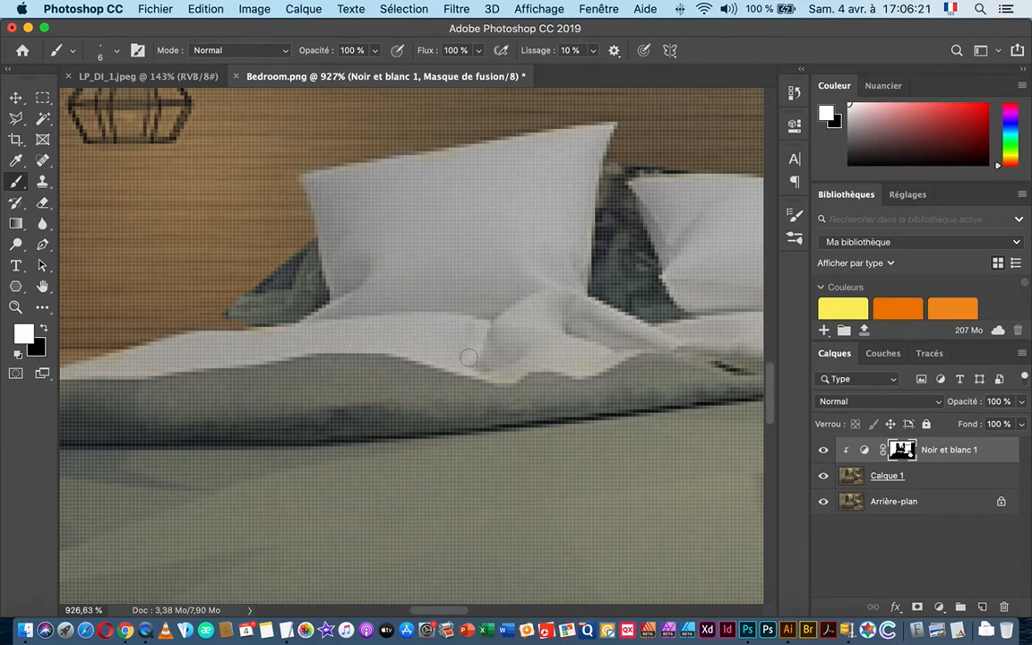
{"action": "mouse_move", "coordinate": [526, 369]}
{"action": "left_mouse_down"}
{"action": "mouse_move", "coordinate": [483, 365]}
{"action": "mouse_move", "coordinate": [548, 353]}
{"action": "mouse_move", "coordinate": [596, 362]}
{"action": "mouse_move", "coordinate": [635, 336]}
{"action": "mouse_move", "coordinate": [527, 339]}
{"action": "mouse_move", "coordinate": [566, 319]}
{"action": "left_mouse_up"}
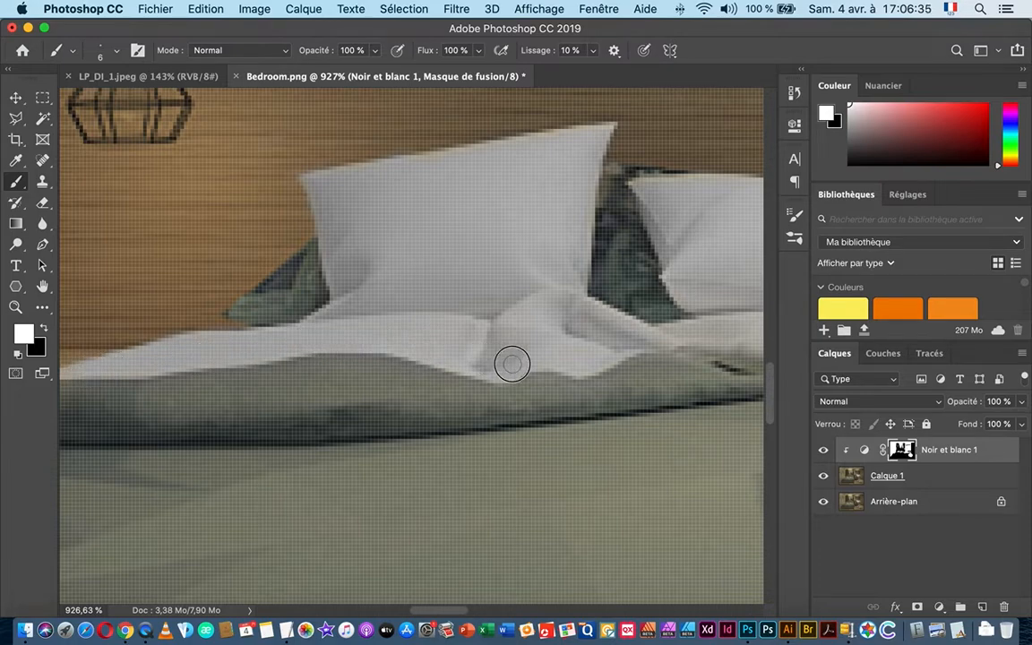
- Paint white on the mask over the middle of the sheet fold and the middle pillow, enlarging the brush to 12 px
{"action": "scroll", "coordinate": [230, 352], "scroll_direction": "right", "scroll_amount": 5}
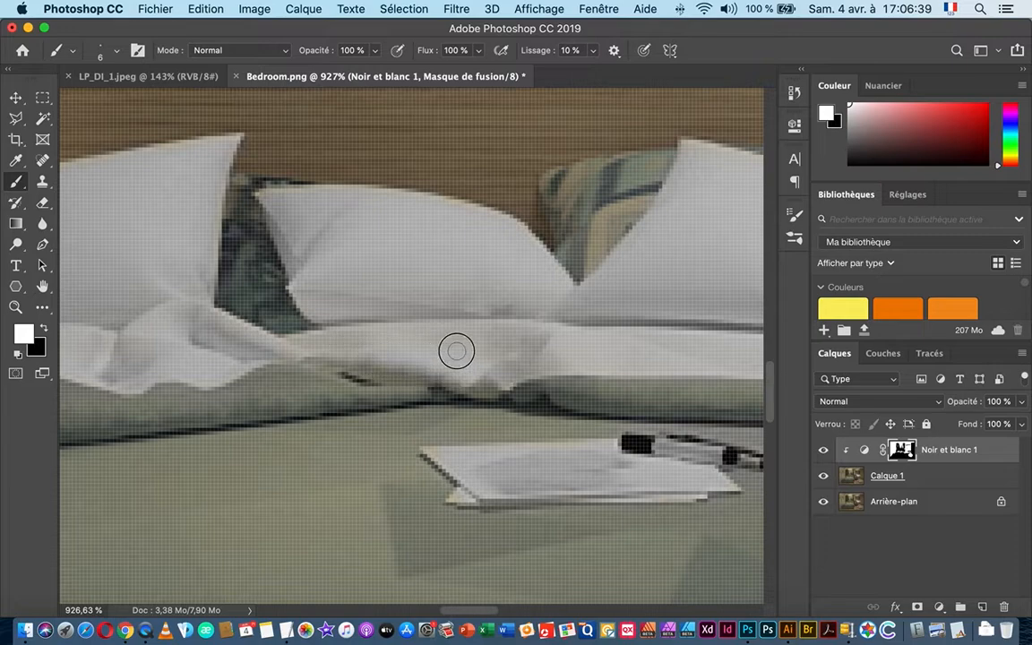
{"action": "left_click_drag", "start_coordinate": [400, 335], "coordinate": [438, 340]}
{"action": "mouse_move", "coordinate": [435, 343]}
{"action": "left_mouse_down"}
{"action": "mouse_move", "coordinate": [368, 339]}
{"action": "mouse_move", "coordinate": [439, 343]}
{"action": "mouse_move", "coordinate": [427, 316]}
{"action": "mouse_move", "coordinate": [368, 289]}
{"action": "mouse_move", "coordinate": [382, 286]}
{"action": "mouse_move", "coordinate": [308, 291]}
{"action": "mouse_move", "coordinate": [331, 328]}
{"action": "mouse_move", "coordinate": [352, 329]}
{"action": "mouse_move", "coordinate": [320, 349]}
{"action": "mouse_move", "coordinate": [270, 347]}
{"action": "left_mouse_up"}
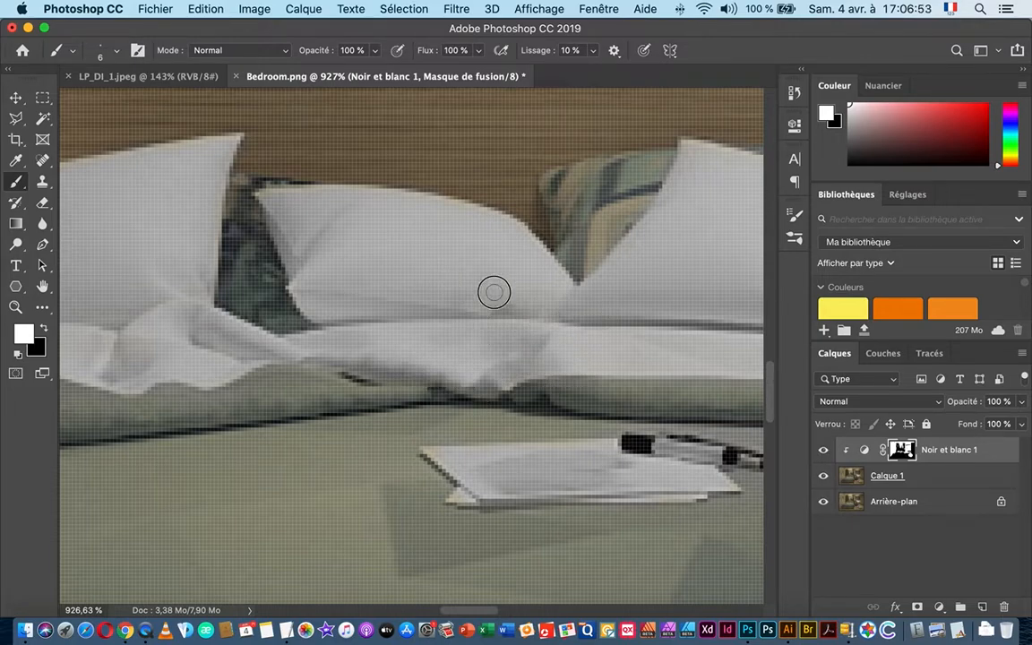
{"action": "left_click_drag", "start_coordinate": [471, 290], "coordinate": [482, 292]}
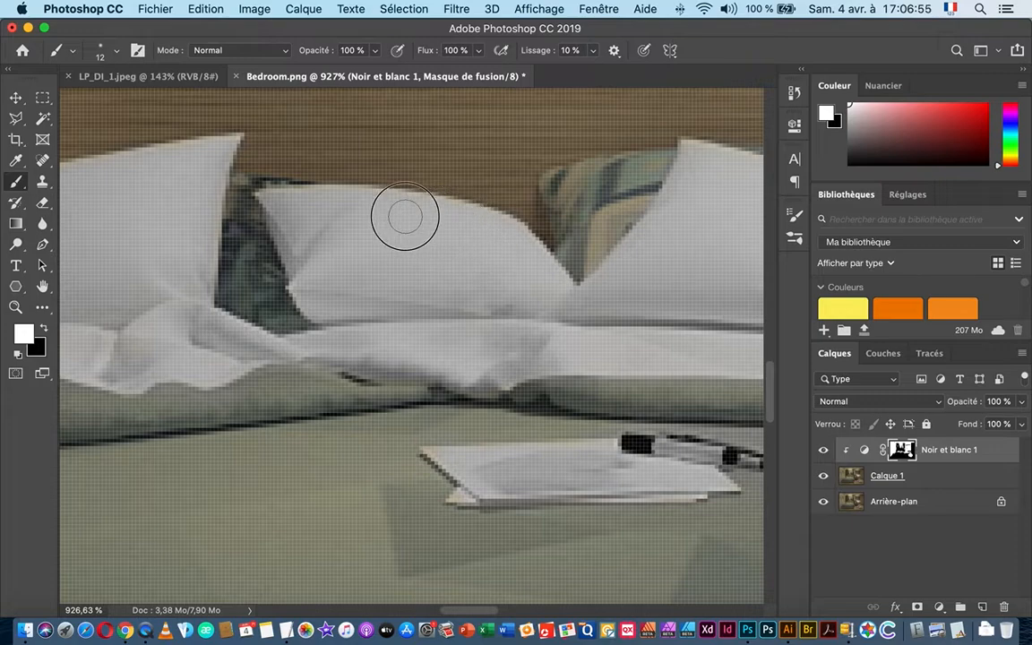
- Paint white on the mask over the white sheet beneath the right pillow
{"action": "left_click_drag", "start_coordinate": [627, 293], "coordinate": [460, 309]}
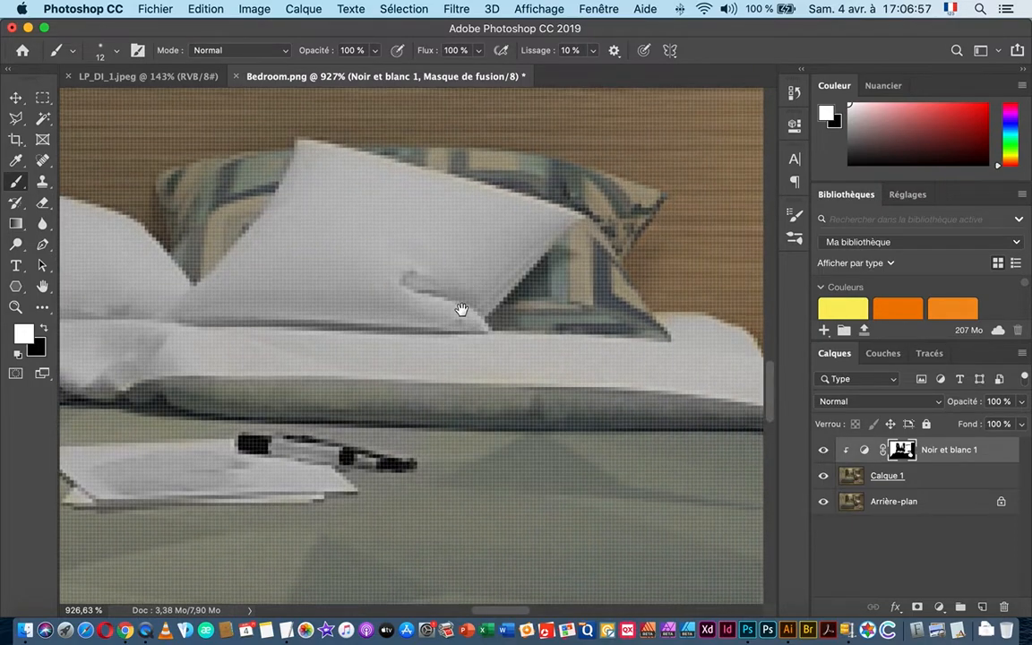
{"action": "mouse_move", "coordinate": [541, 363]}
{"action": "left_mouse_down"}
{"action": "mouse_move", "coordinate": [295, 347]}
{"action": "mouse_move", "coordinate": [688, 360]}
{"action": "mouse_move", "coordinate": [695, 346]}
{"action": "mouse_move", "coordinate": [684, 339]}
{"action": "mouse_move", "coordinate": [655, 359]}
{"action": "left_mouse_up"}
{"action": "left_click_drag", "start_coordinate": [550, 356], "coordinate": [414, 374]}
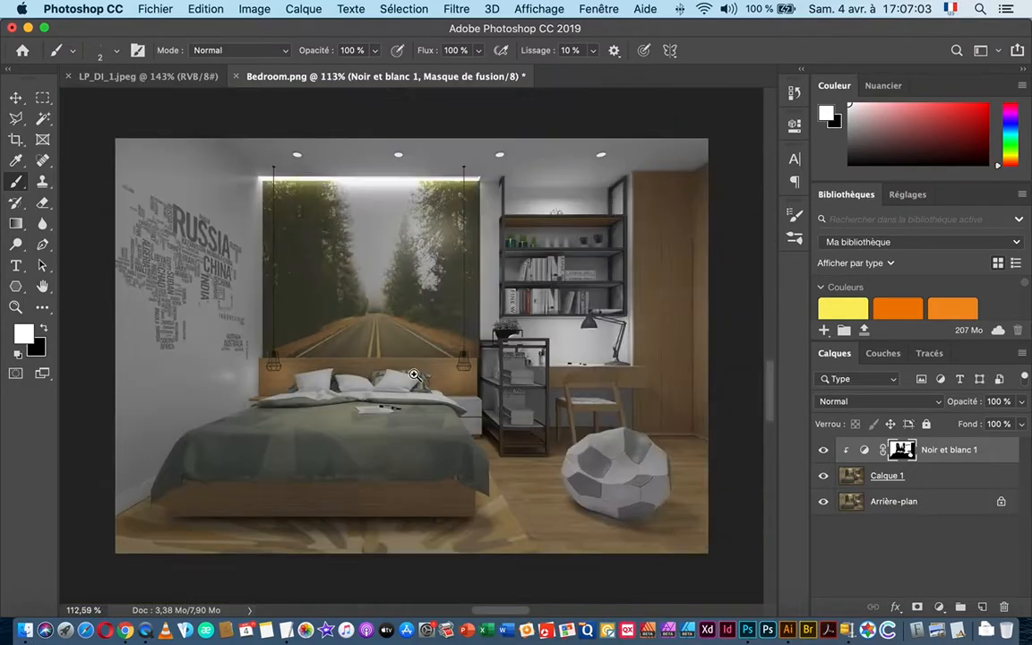
- Toggle the visibility of the Noir et blanc 1 adjustment layer several times to compare the room with and without the effect
{"action": "left_click", "coordinate": [824, 451]}
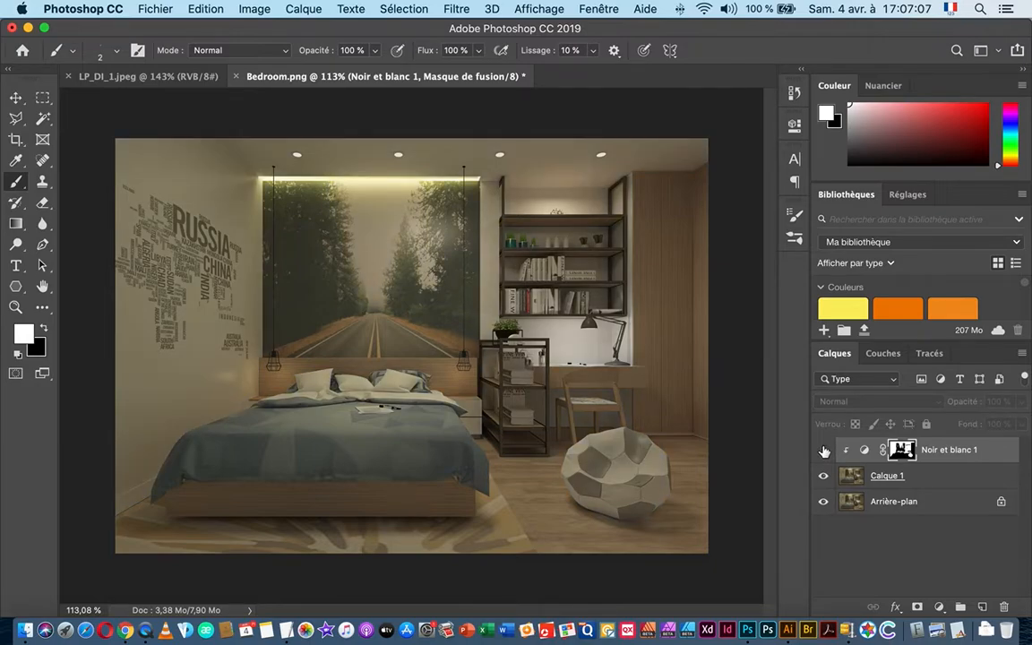
{"action": "left_click", "coordinate": [825, 451]}
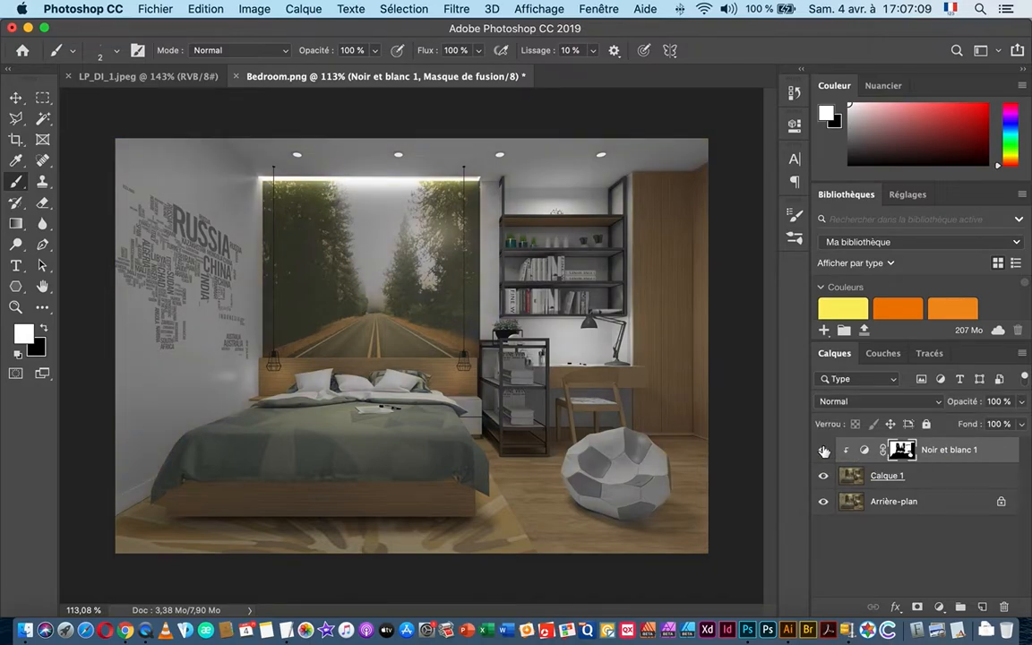
{"action": "left_click", "coordinate": [824, 451]}
{"action": "left_click", "coordinate": [824, 451]}
{"action": "left_click", "coordinate": [824, 451]}
{"action": "left_click", "coordinate": [824, 450]}
- Paint black on the mask over the leaves of the potted plant on the metal rack with a 5 px brush
{"action": "key", "text": "super+space"}
{"action": "mouse_move", "coordinate": [509, 324]}
{"action": "left_mouse_down"}
{"action": "mouse_move", "coordinate": [634, 339]}
{"action": "mouse_move", "coordinate": [505, 326]}
{"action": "mouse_move", "coordinate": [464, 337]}
{"action": "left_mouse_up"}
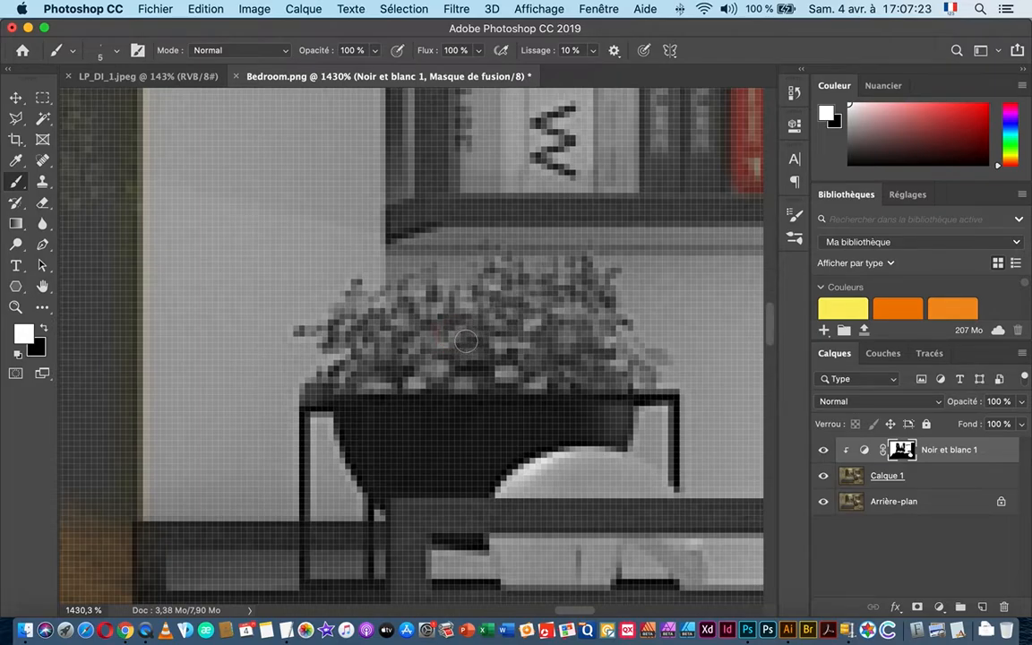
{"action": "scroll", "coordinate": [474, 336], "scroll_direction": "down", "scroll_amount": 3}
{"action": "scroll", "coordinate": [474, 336], "scroll_direction": "down", "scroll_amount": 3}
{"action": "scroll", "coordinate": [454, 282], "scroll_direction": "up", "scroll_amount": 5}
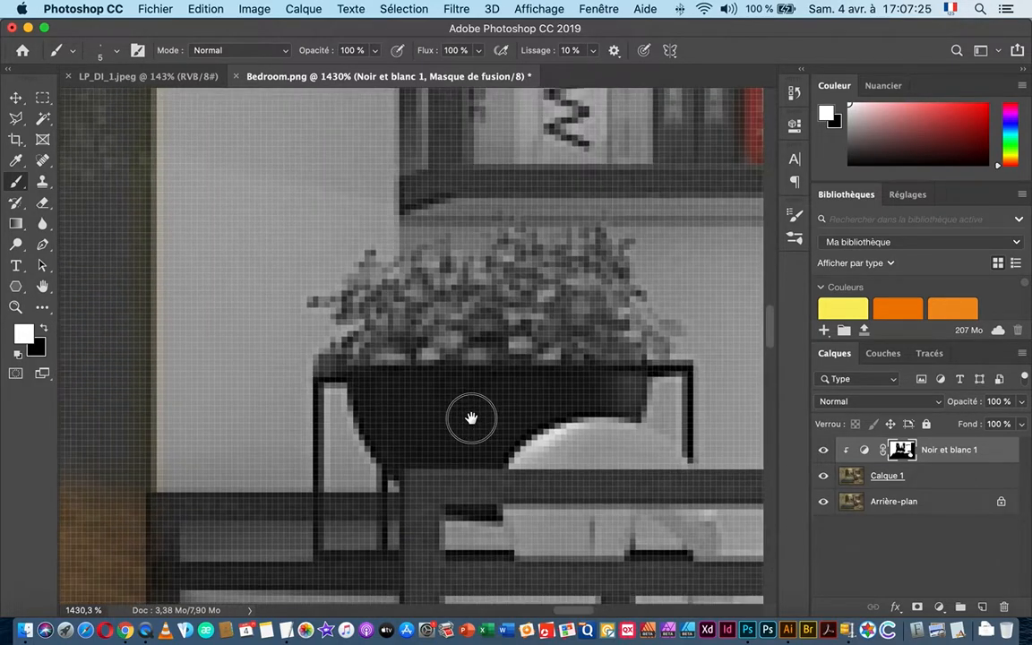
{"action": "key", "text": "x"}
{"action": "mouse_move", "coordinate": [417, 319]}
{"action": "left_mouse_down"}
{"action": "mouse_move", "coordinate": [459, 318]}
{"action": "mouse_move", "coordinate": [507, 294]}
{"action": "mouse_move", "coordinate": [371, 309]}
{"action": "mouse_move", "coordinate": [352, 294]}
{"action": "mouse_move", "coordinate": [343, 300]}
{"action": "mouse_move", "coordinate": [364, 304]}
{"action": "mouse_move", "coordinate": [371, 268]}
{"action": "mouse_move", "coordinate": [395, 283]}
{"action": "mouse_move", "coordinate": [403, 336]}
{"action": "mouse_move", "coordinate": [346, 348]}
{"action": "mouse_move", "coordinate": [651, 340]}
{"action": "mouse_move", "coordinate": [612, 294]}
{"action": "mouse_move", "coordinate": [547, 303]}
{"action": "mouse_move", "coordinate": [548, 293]}
{"action": "mouse_move", "coordinate": [553, 308]}
{"action": "mouse_move", "coordinate": [487, 261]}
{"action": "mouse_move", "coordinate": [513, 242]}
{"action": "mouse_move", "coordinate": [495, 260]}
{"action": "mouse_move", "coordinate": [407, 275]}
{"action": "mouse_move", "coordinate": [534, 284]}
{"action": "mouse_move", "coordinate": [602, 239]}
{"action": "mouse_move", "coordinate": [608, 285]}
{"action": "mouse_move", "coordinate": [648, 333]}
{"action": "mouse_move", "coordinate": [530, 315]}
{"action": "left_mouse_up"}
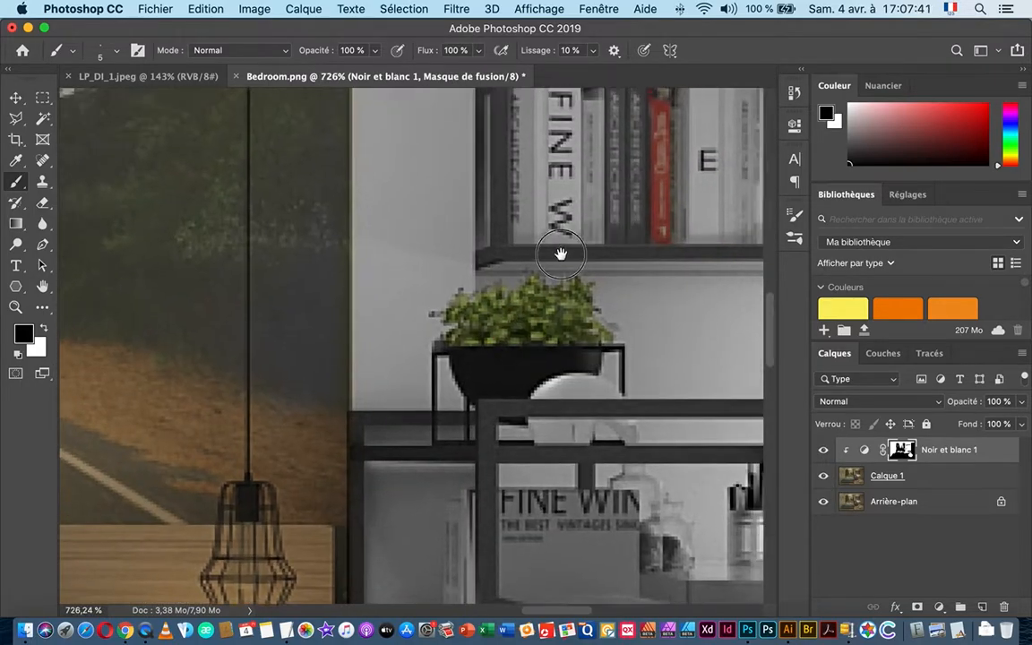
- Paint black on the mask along the wooden strip under the wall bookshelf, including the part behind the desk lamp
{"action": "left_click_drag", "start_coordinate": [583, 212], "coordinate": [340, 274]}
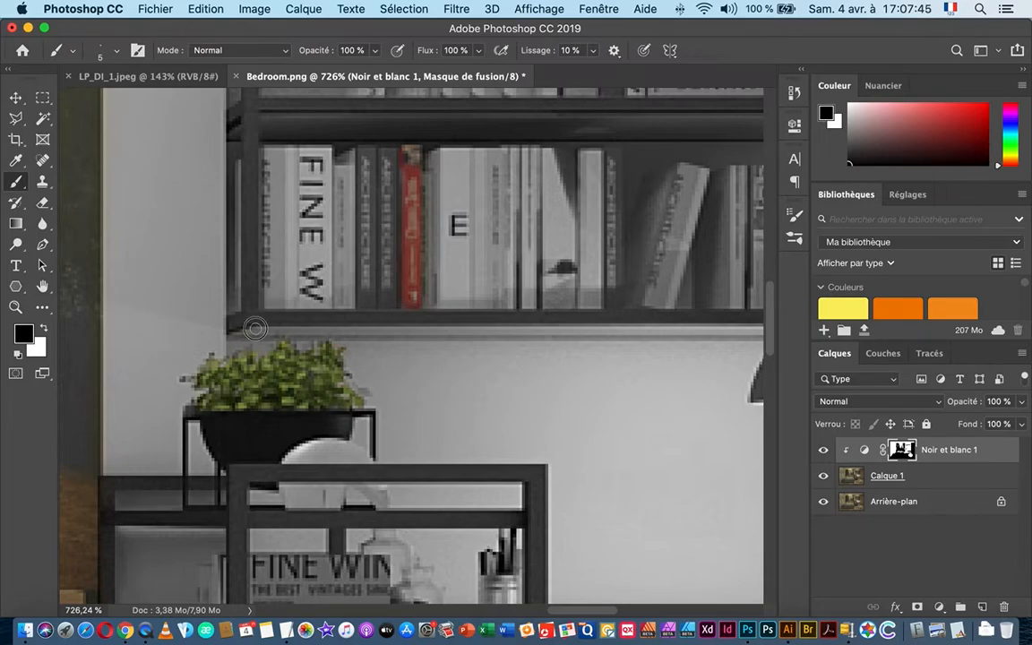
{"action": "left_click_drag", "start_coordinate": [629, 341], "coordinate": [316, 302]}
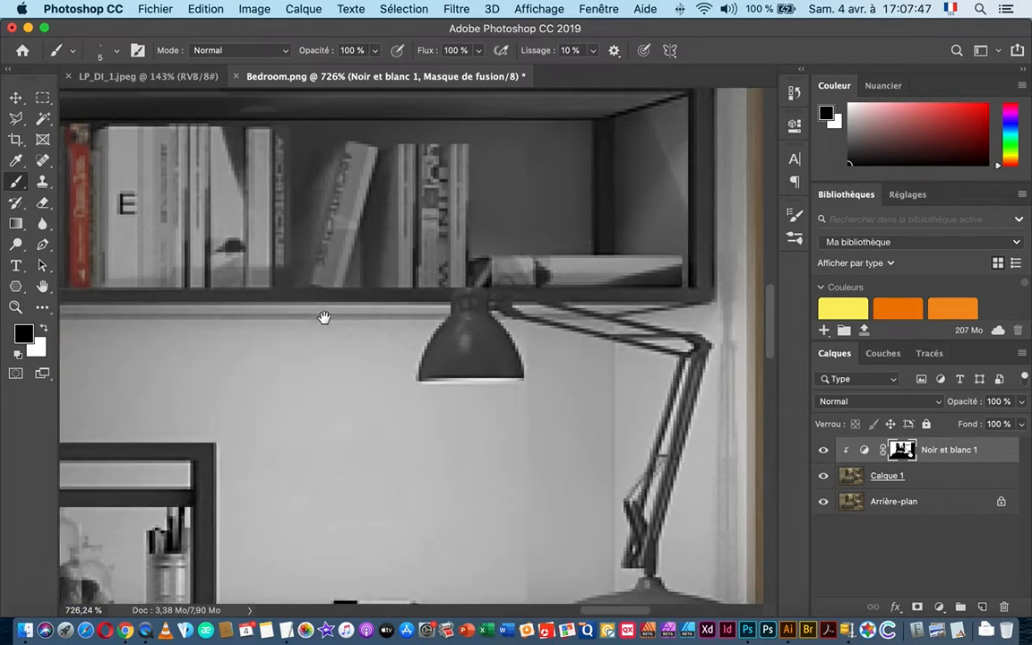
{"action": "left_click", "coordinate": [445, 309], "text": "shift"}
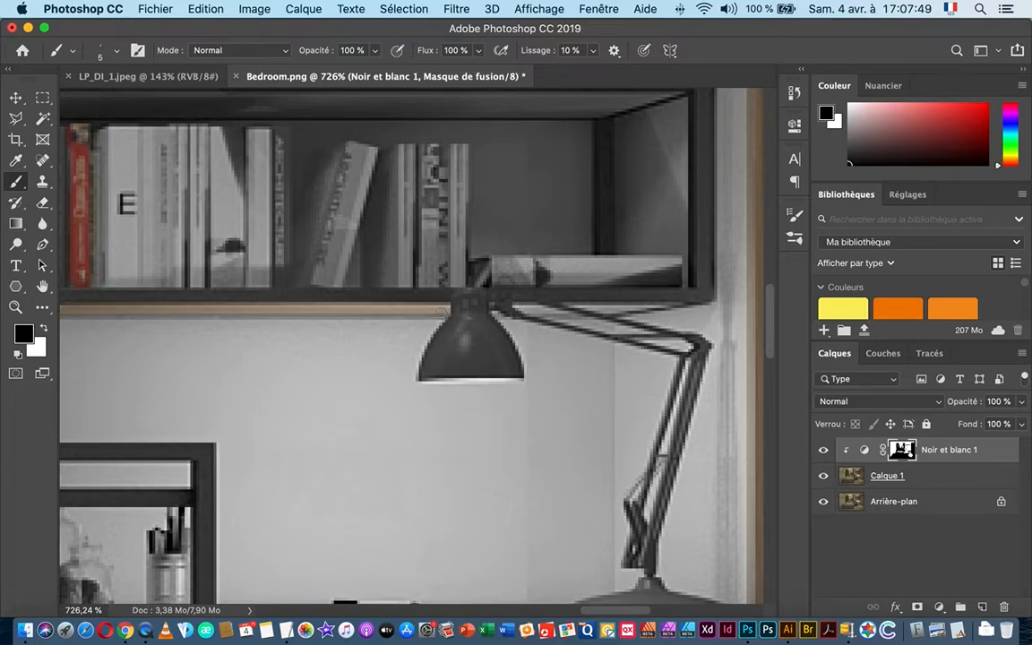
{"action": "left_click_drag", "start_coordinate": [442, 310], "coordinate": [618, 313]}
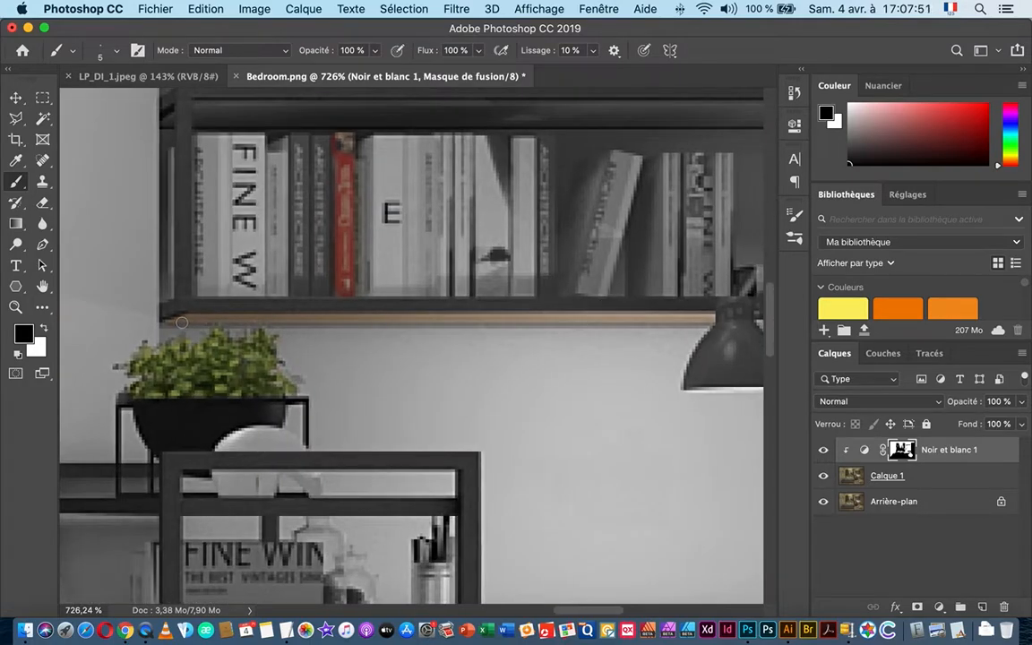
{"action": "left_click", "coordinate": [181, 321], "text": "shift"}
{"action": "left_click_drag", "start_coordinate": [521, 319], "coordinate": [340, 318]}
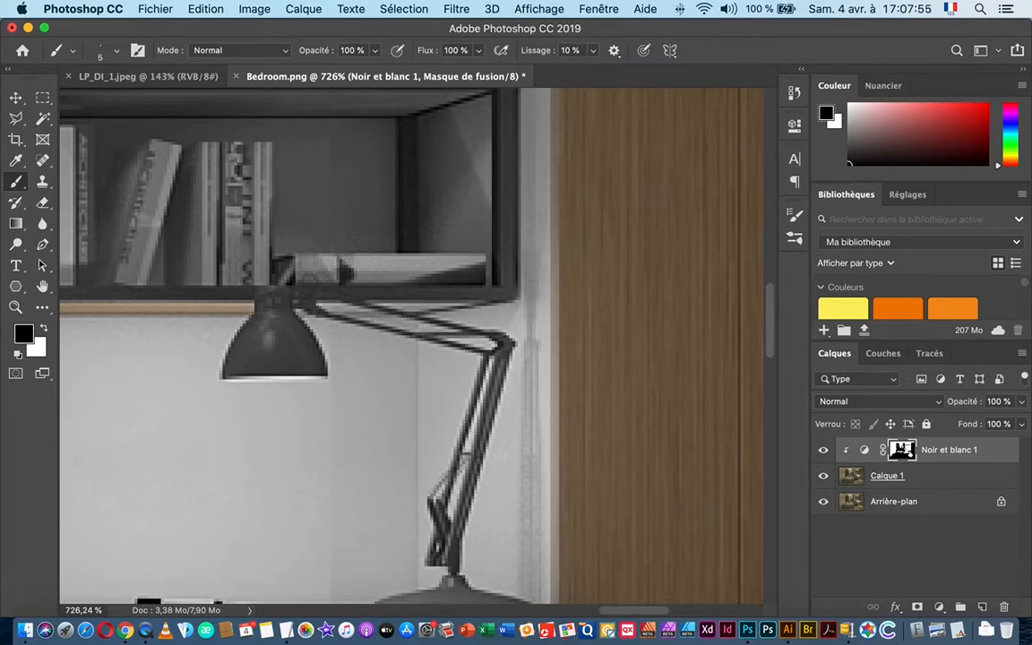
{"action": "mouse_move", "coordinate": [330, 306]}
{"action": "left_mouse_down"}
{"action": "mouse_move", "coordinate": [369, 314]}
{"action": "mouse_move", "coordinate": [327, 306]}
{"action": "mouse_move", "coordinate": [460, 302]}
{"action": "left_mouse_up"}
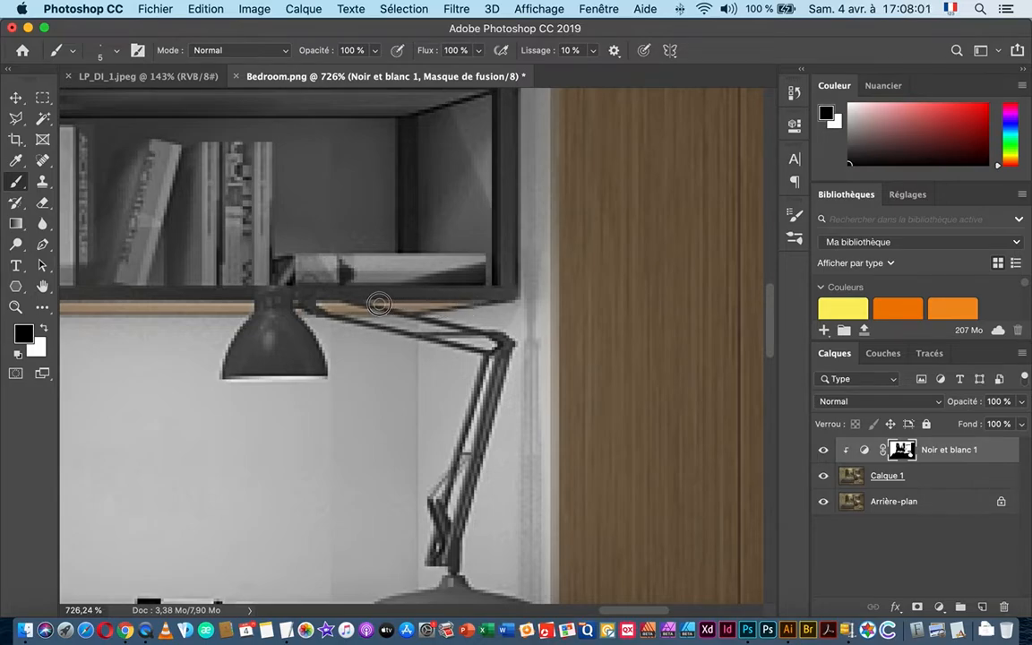
{"action": "left_click_drag", "start_coordinate": [399, 310], "coordinate": [338, 310]}
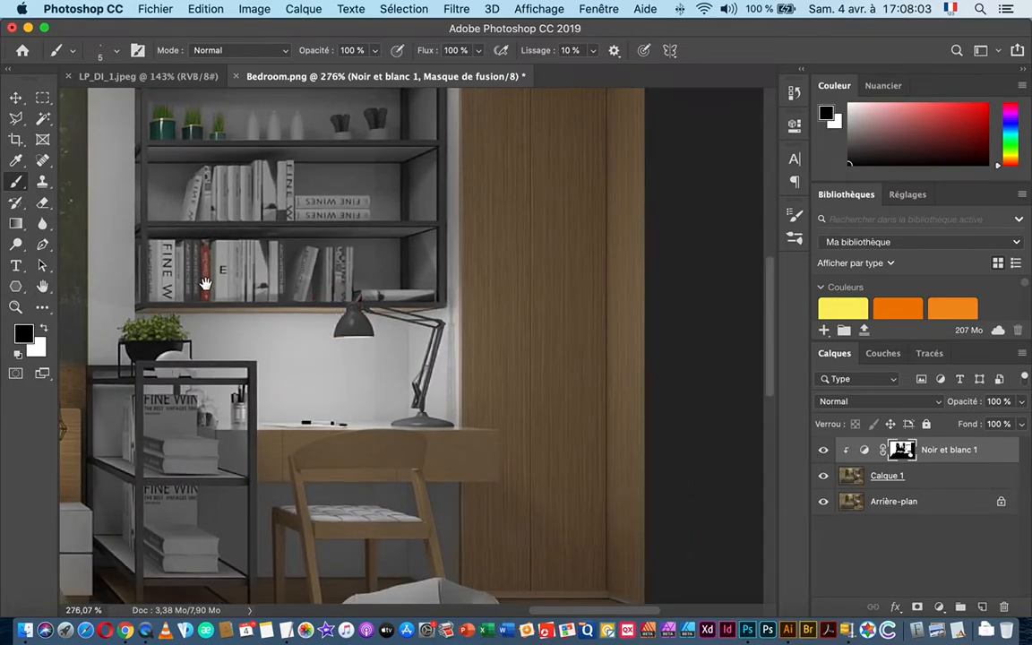
- Paint black on the mask over the wooden desk panel seen through the metal rack, enlarging the brush from 5 to 9 px
{"action": "left_click_drag", "start_coordinate": [164, 461], "coordinate": [249, 456]}
{"action": "scroll", "coordinate": [391, 387], "scroll_direction": "down", "scroll_amount": 3}
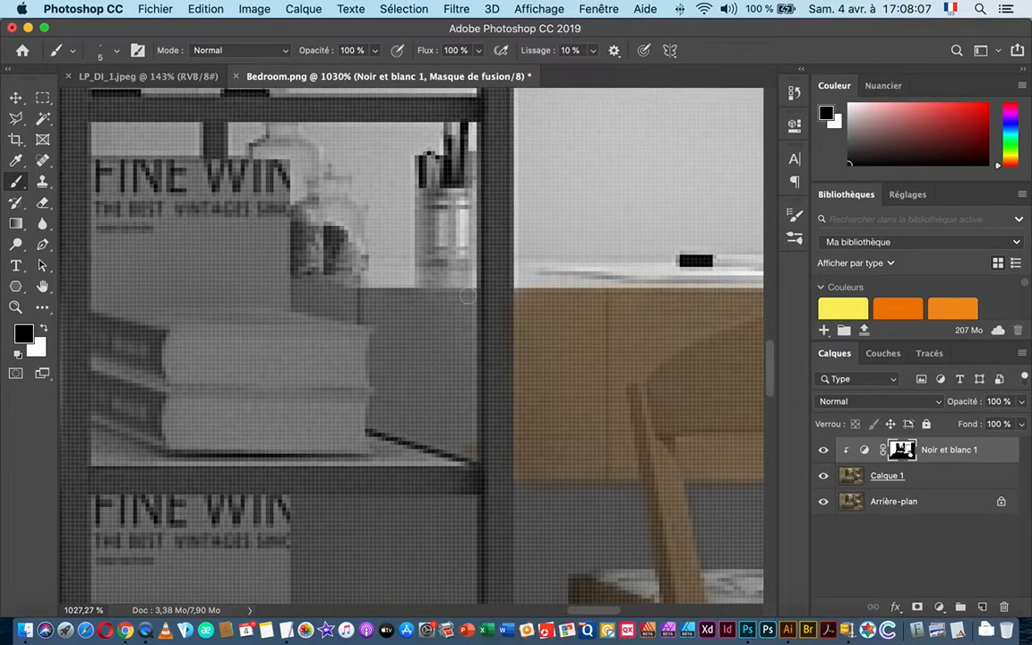
{"action": "left_click_drag", "start_coordinate": [468, 301], "coordinate": [468, 439]}
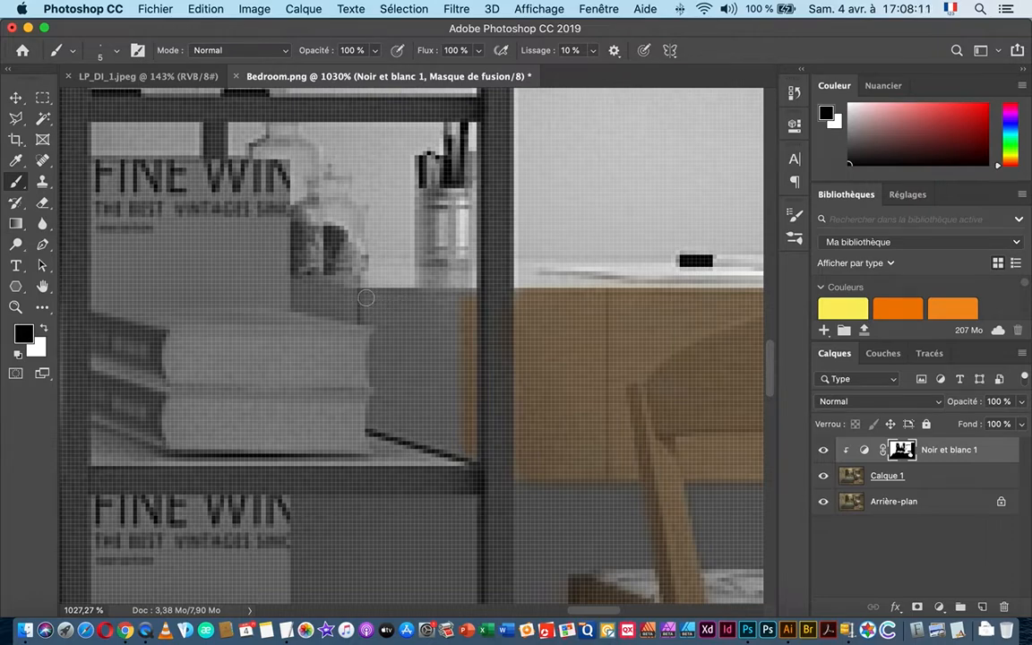
{"action": "left_click_drag", "start_coordinate": [365, 297], "coordinate": [368, 309]}
{"action": "scroll", "coordinate": [366, 317], "scroll_direction": "down", "scroll_amount": 1}
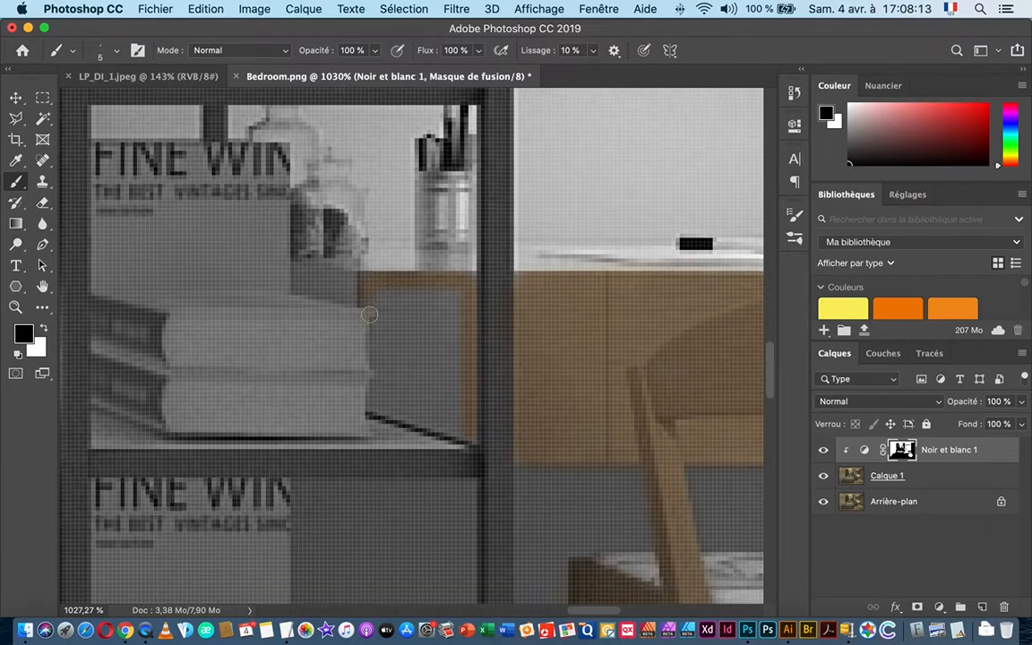
{"action": "key", "text": "super+shift+s"}
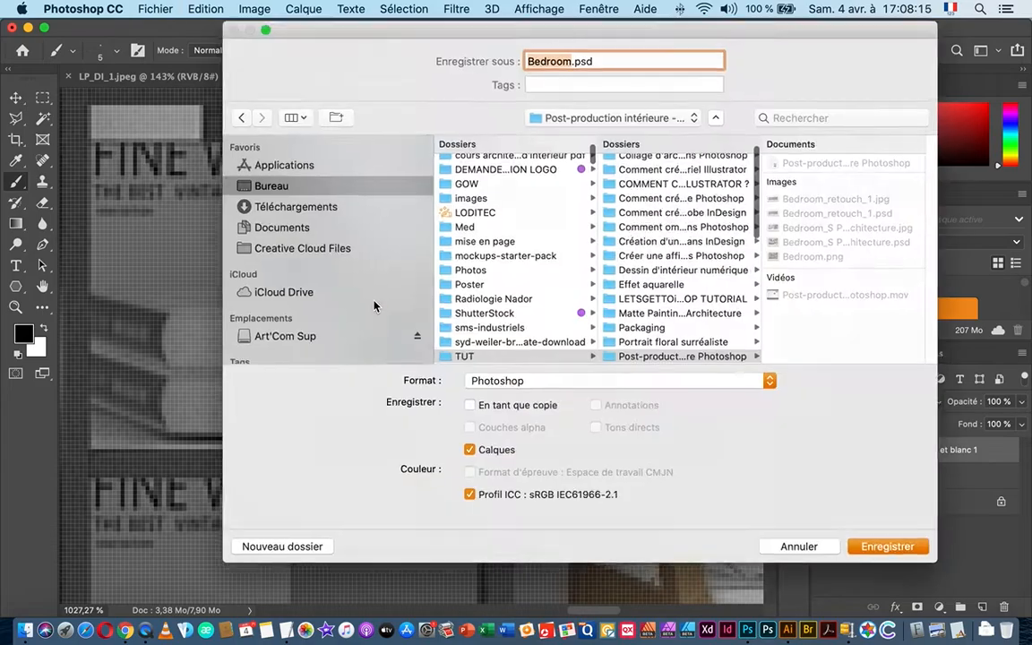
{"action": "left_click", "coordinate": [835, 552]}
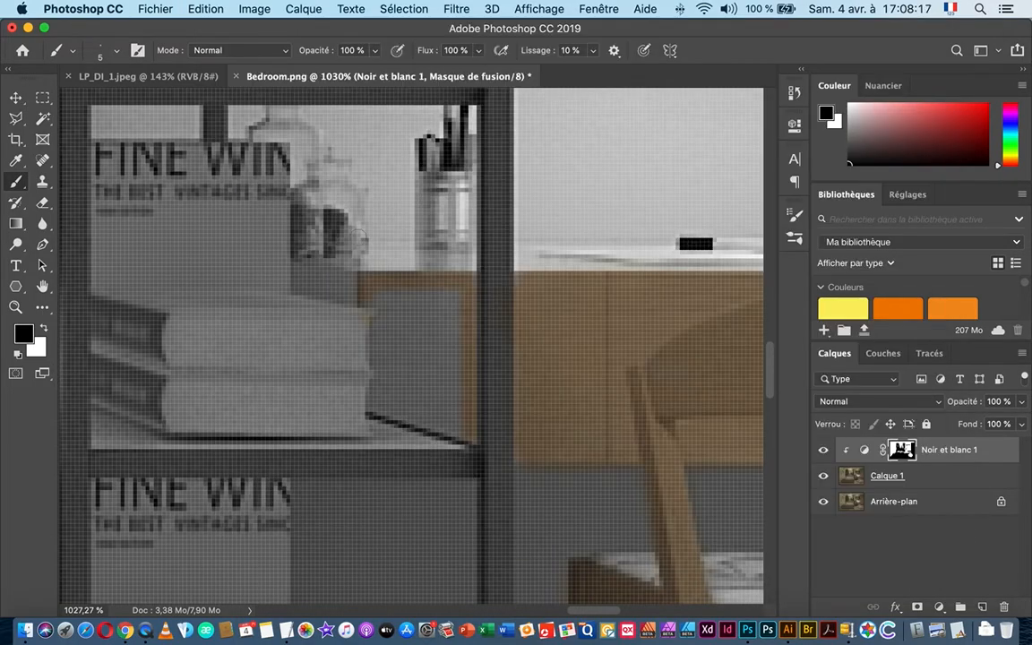
{"action": "mouse_move", "coordinate": [367, 299]}
{"action": "left_mouse_down"}
{"action": "mouse_move", "coordinate": [379, 410]}
{"action": "mouse_move", "coordinate": [467, 434]}
{"action": "mouse_move", "coordinate": [435, 409]}
{"action": "mouse_move", "coordinate": [381, 396]}
{"action": "mouse_move", "coordinate": [383, 314]}
{"action": "mouse_move", "coordinate": [388, 337]}
{"action": "mouse_move", "coordinate": [389, 323]}
{"action": "mouse_move", "coordinate": [379, 292]}
{"action": "mouse_move", "coordinate": [458, 291]}
{"action": "mouse_move", "coordinate": [462, 393]}
{"action": "mouse_move", "coordinate": [420, 384]}
{"action": "mouse_move", "coordinate": [436, 382]}
{"action": "mouse_move", "coordinate": [457, 406]}
{"action": "mouse_move", "coordinate": [402, 380]}
{"action": "mouse_move", "coordinate": [418, 313]}
{"action": "mouse_move", "coordinate": [399, 306]}
{"action": "mouse_move", "coordinate": [447, 330]}
{"action": "mouse_move", "coordinate": [425, 362]}
{"action": "left_mouse_up"}
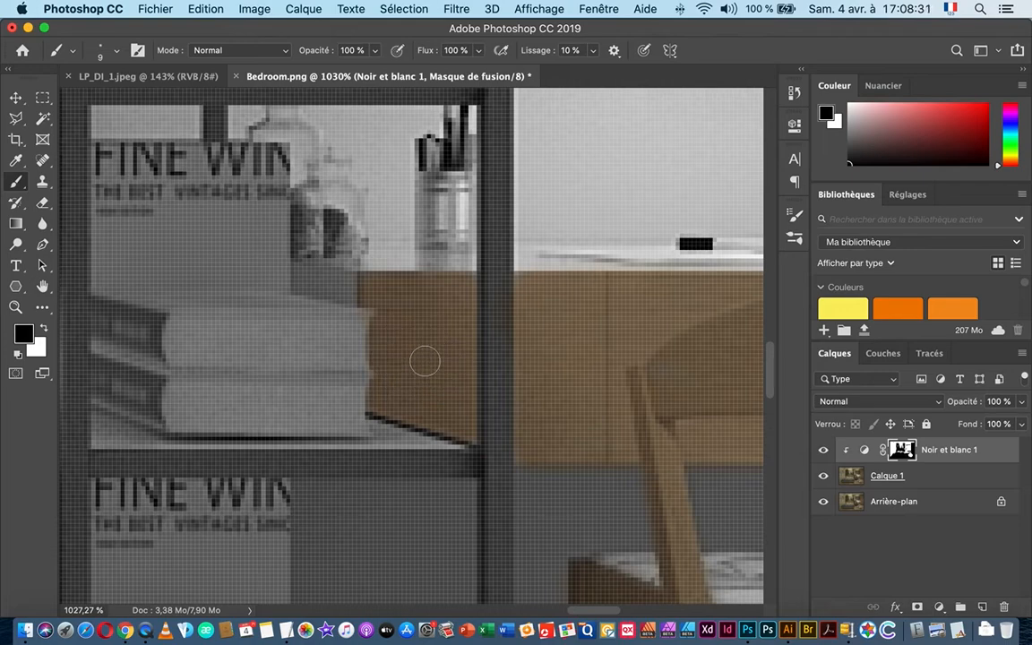
- Paint black on the mask over the wooden shelf board beneath the two stacked books, reducing the brush to 3 px
{"action": "scroll", "coordinate": [516, 330], "scroll_direction": "left", "scroll_amount": 5}
{"action": "scroll", "coordinate": [516, 330], "scroll_direction": "down", "scroll_amount": 2}
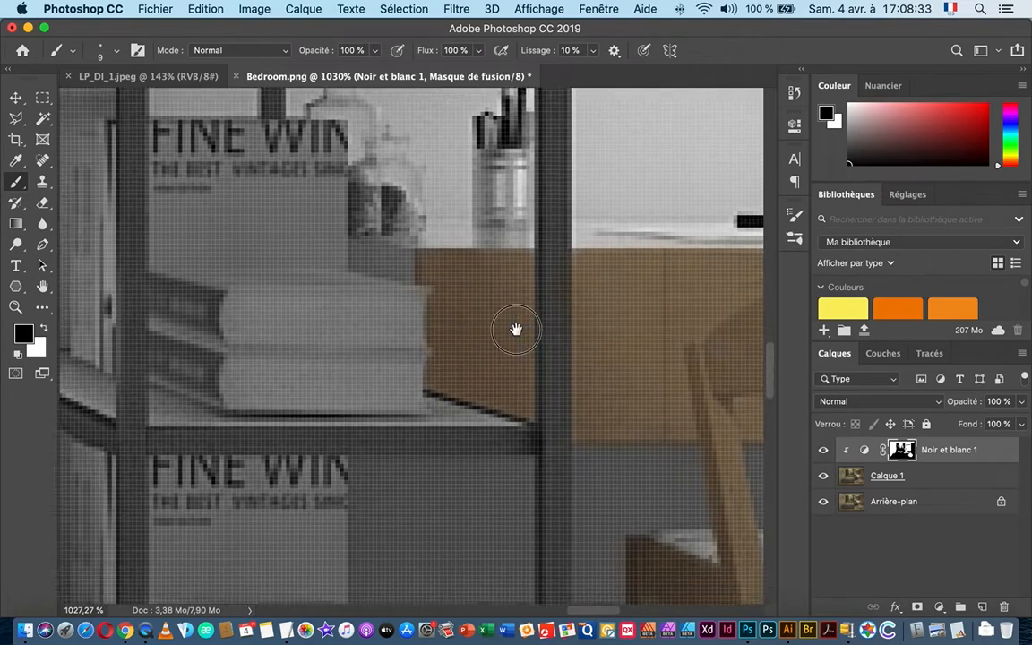
{"action": "left_click_drag", "start_coordinate": [509, 242], "coordinate": [485, 243]}
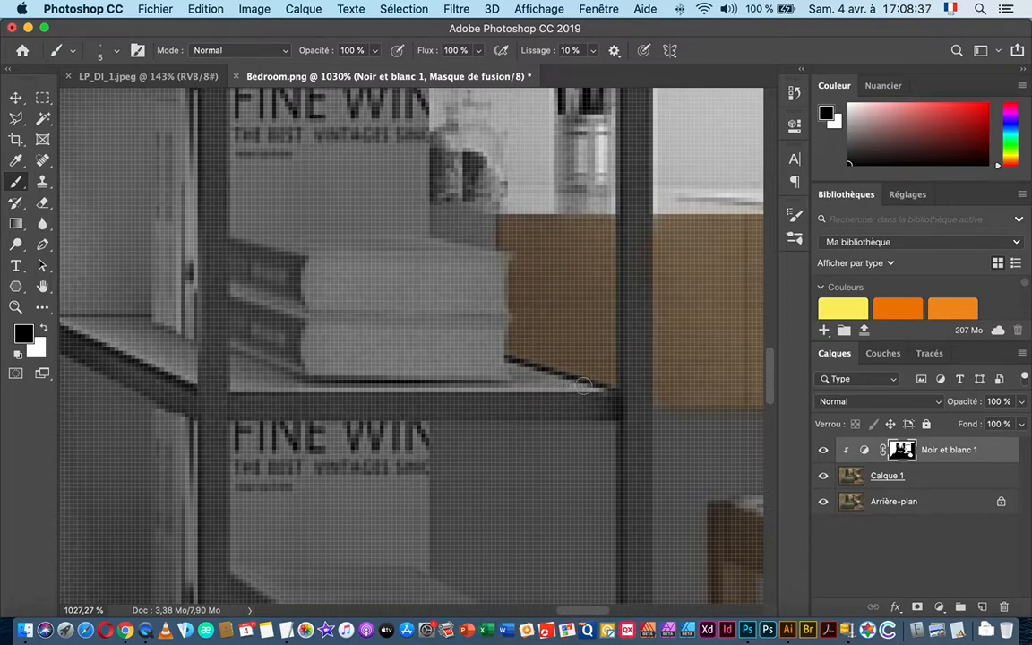
{"action": "mouse_move", "coordinate": [583, 385]}
{"action": "left_mouse_down"}
{"action": "mouse_move", "coordinate": [494, 385]}
{"action": "mouse_move", "coordinate": [604, 390]}
{"action": "left_mouse_up"}
{"action": "left_click", "coordinate": [500, 383], "text": "alt"}
{"action": "left_click", "coordinate": [513, 388], "text": "super"}
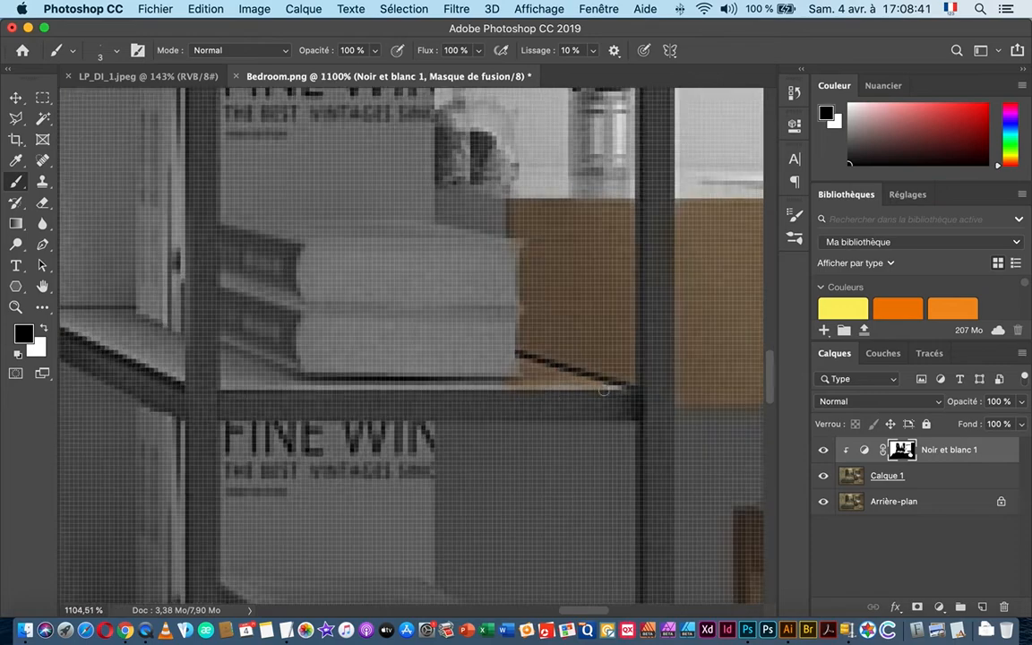
{"action": "left_click", "coordinate": [226, 386], "text": "shift"}
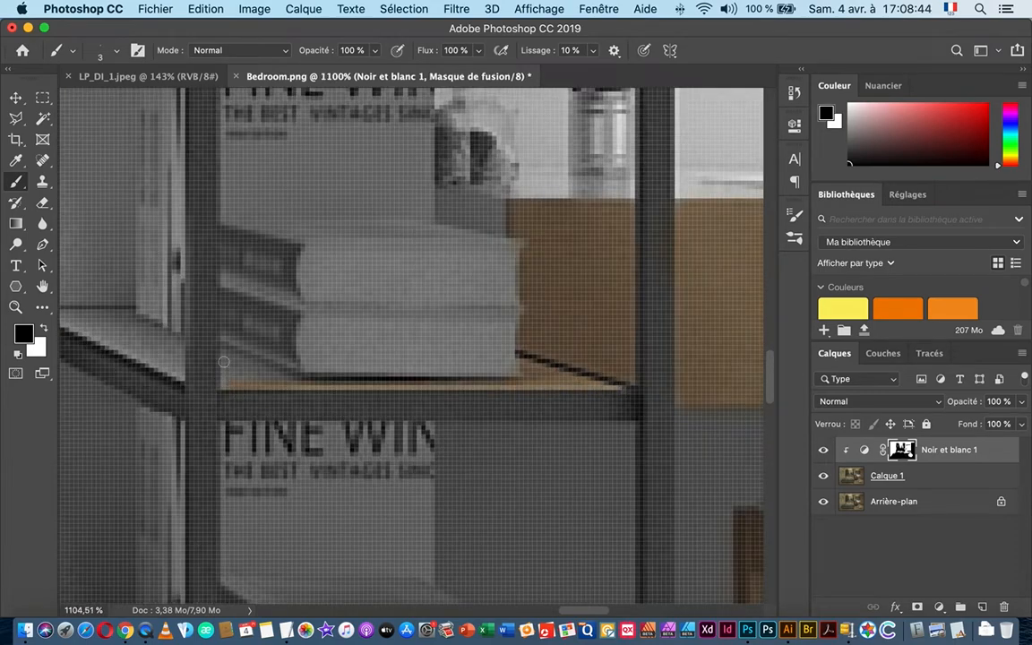
{"action": "left_click", "coordinate": [291, 380], "text": "shift"}
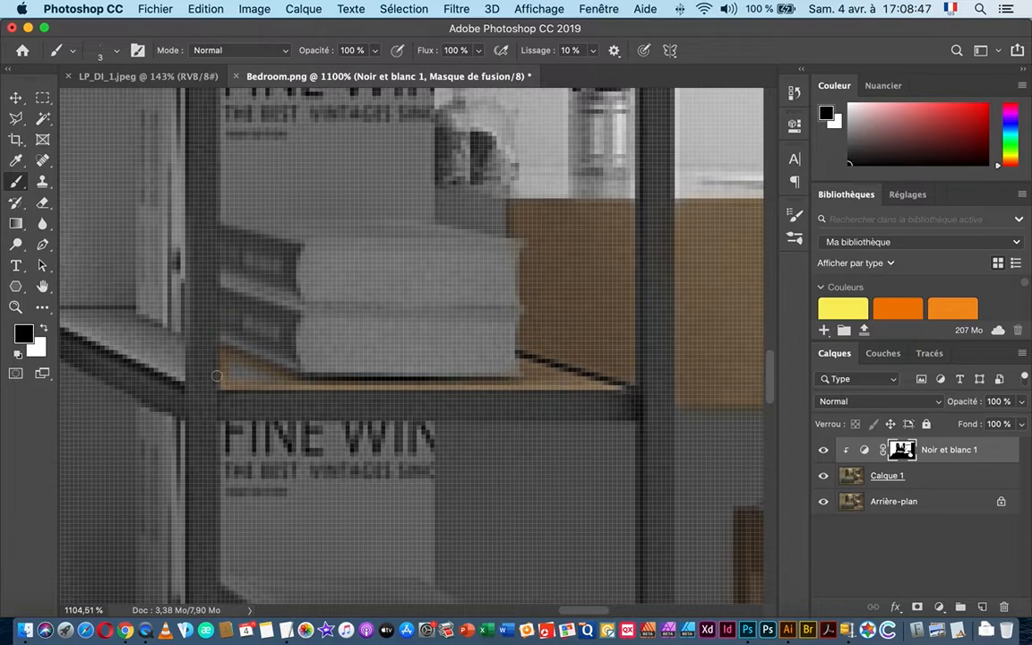
{"action": "scroll", "coordinate": [217, 376], "scroll_direction": "down", "scroll_amount": 1}
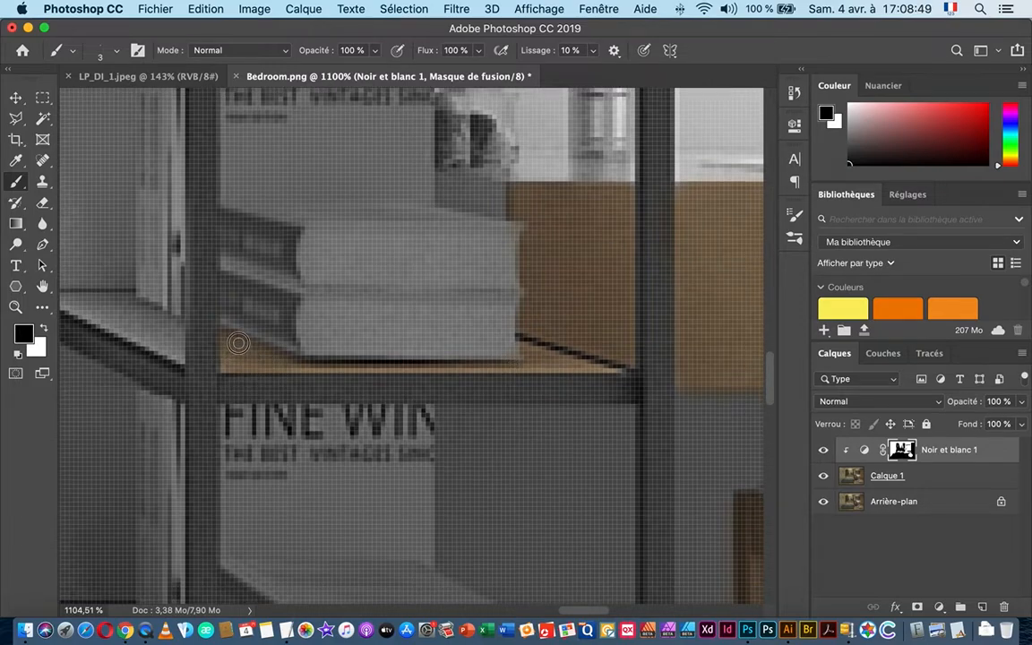
- Paint black on the mask along the edges of the same shelf board's side section, left of the metal upright
{"action": "left_click_drag", "start_coordinate": [179, 341], "coordinate": [376, 418]}
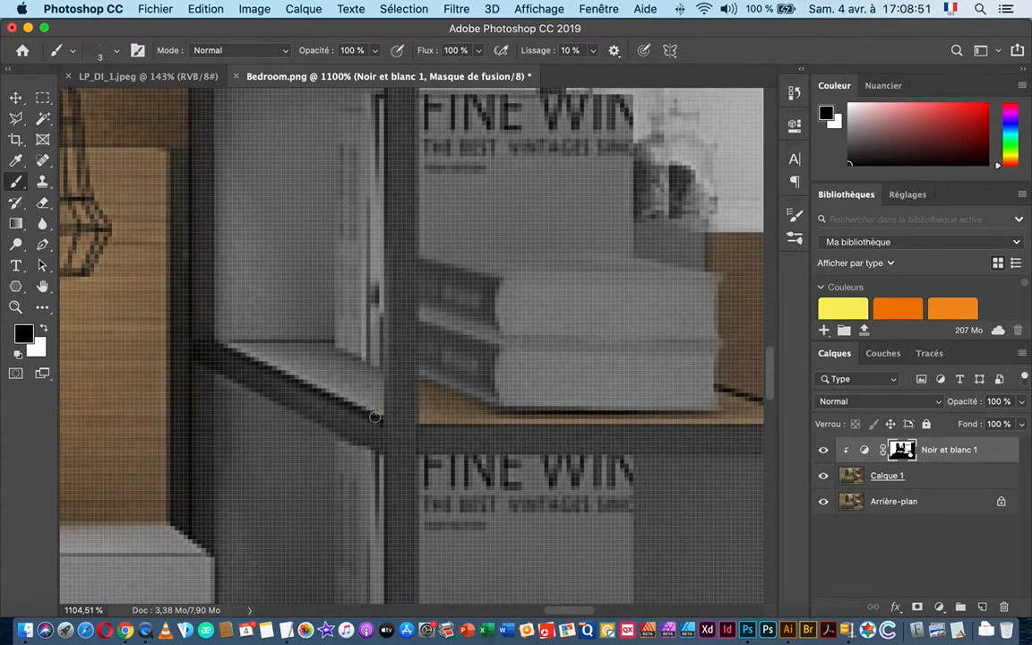
{"action": "left_click", "coordinate": [335, 352], "text": "shift"}
{"action": "scroll", "coordinate": [335, 352], "scroll_direction": "down", "scroll_amount": 3}
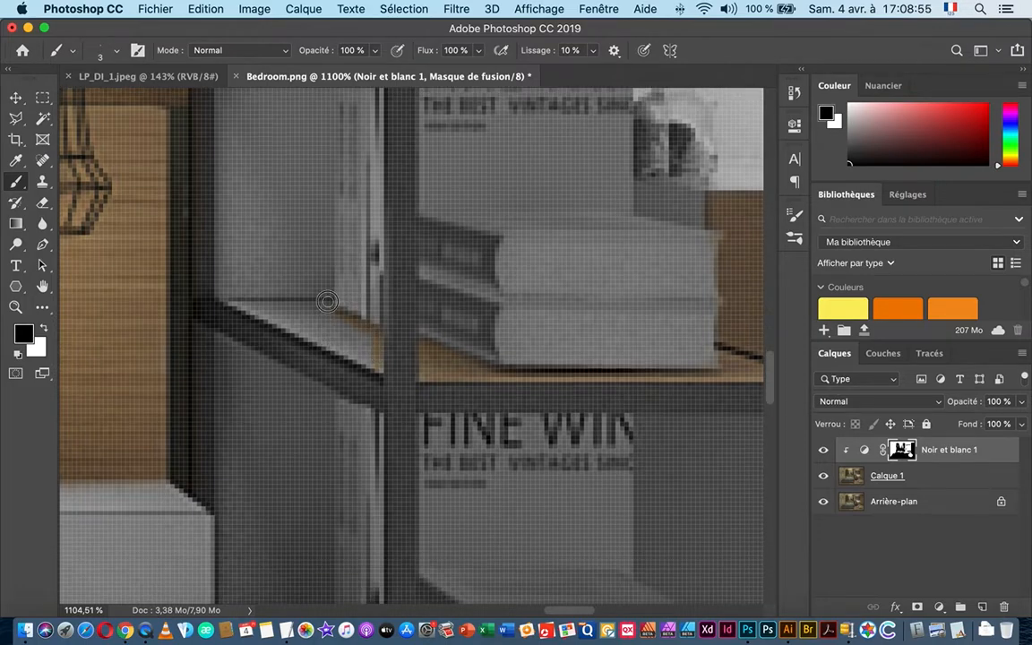
- Paint black on the Noir et blanc 1 mask over the left part of the small bookcase's upper shelf to restore its wood colour
{"action": "left_click", "coordinate": [229, 302], "text": "shift"}
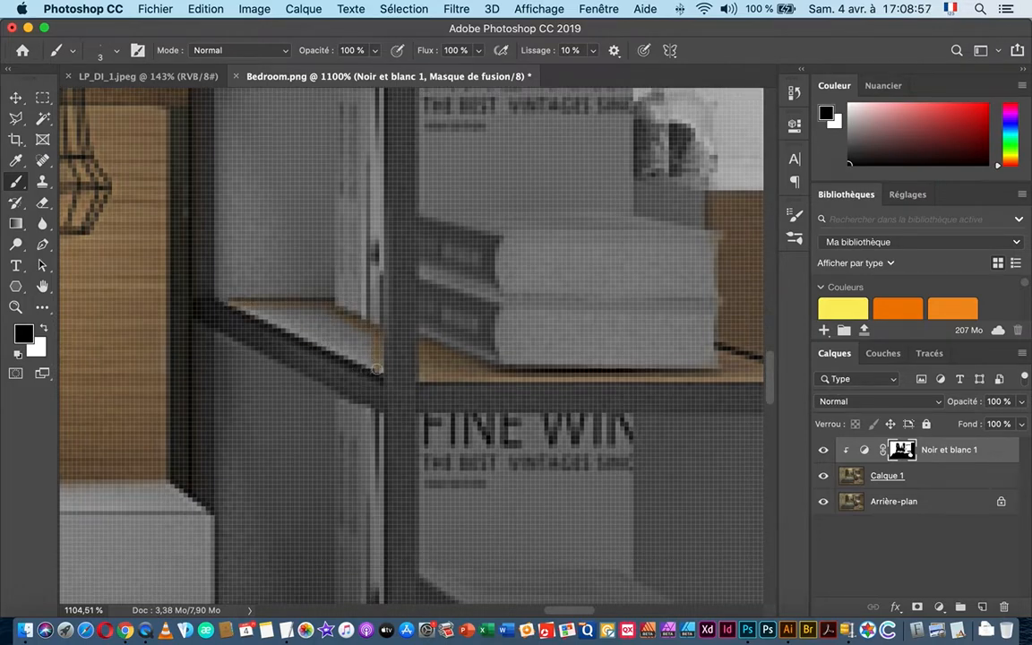
{"action": "key", "text": "super+z"}
{"action": "left_click_drag", "start_coordinate": [254, 310], "coordinate": [351, 320]}
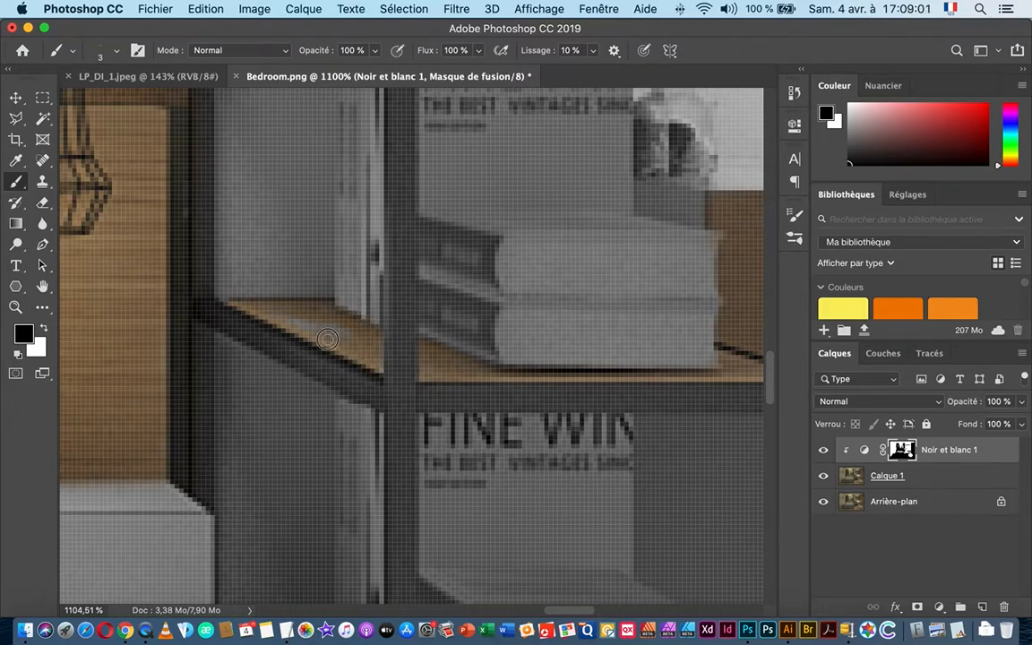
{"action": "left_click_drag", "start_coordinate": [329, 328], "coordinate": [351, 332]}
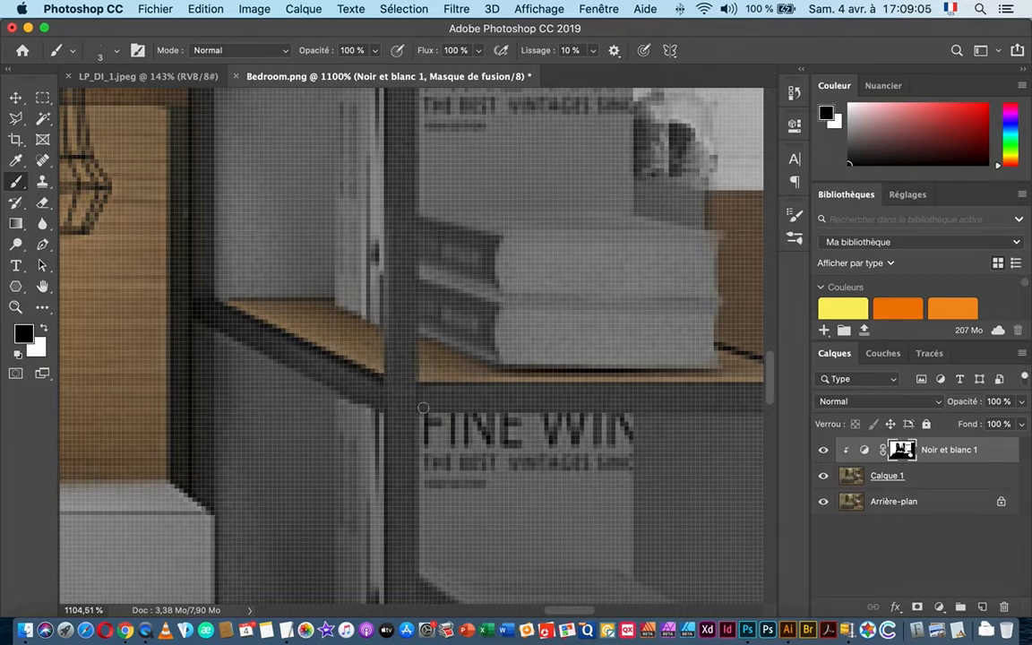
- Paint black on the mask over the left part of the bookcase's next shelf down, behind the front post, to restore its wood colour
{"action": "left_click_drag", "start_coordinate": [423, 408], "coordinate": [364, 408]}
{"action": "left_click_drag", "start_coordinate": [410, 440], "coordinate": [374, 352]}
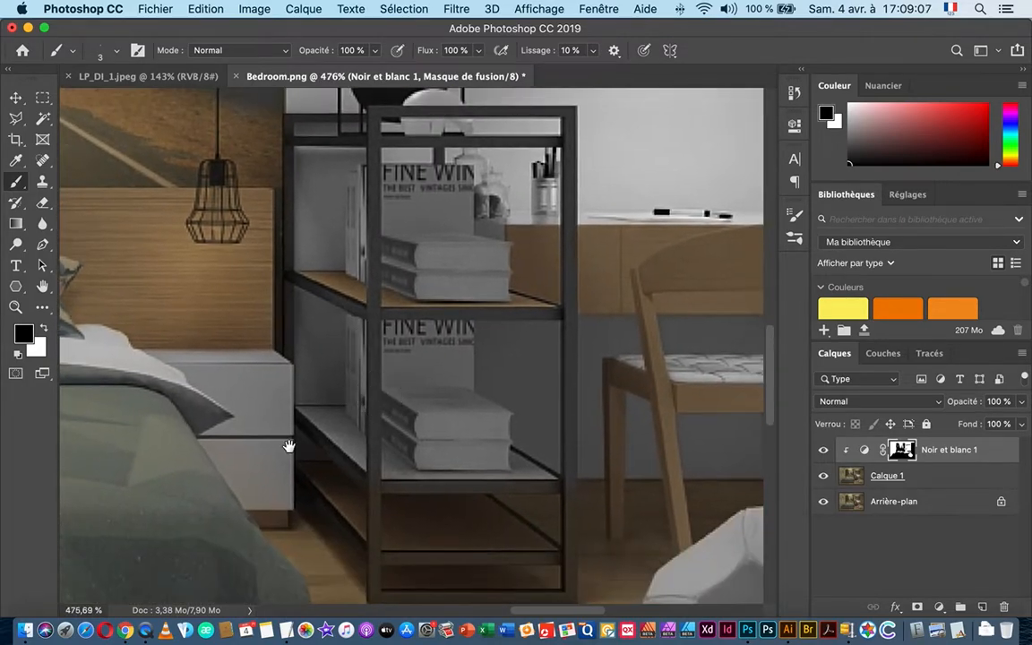
{"action": "left_click_drag", "start_coordinate": [290, 446], "coordinate": [242, 447]}
{"action": "left_click_drag", "start_coordinate": [361, 449], "coordinate": [366, 449]}
{"action": "key", "text": "super+space"}
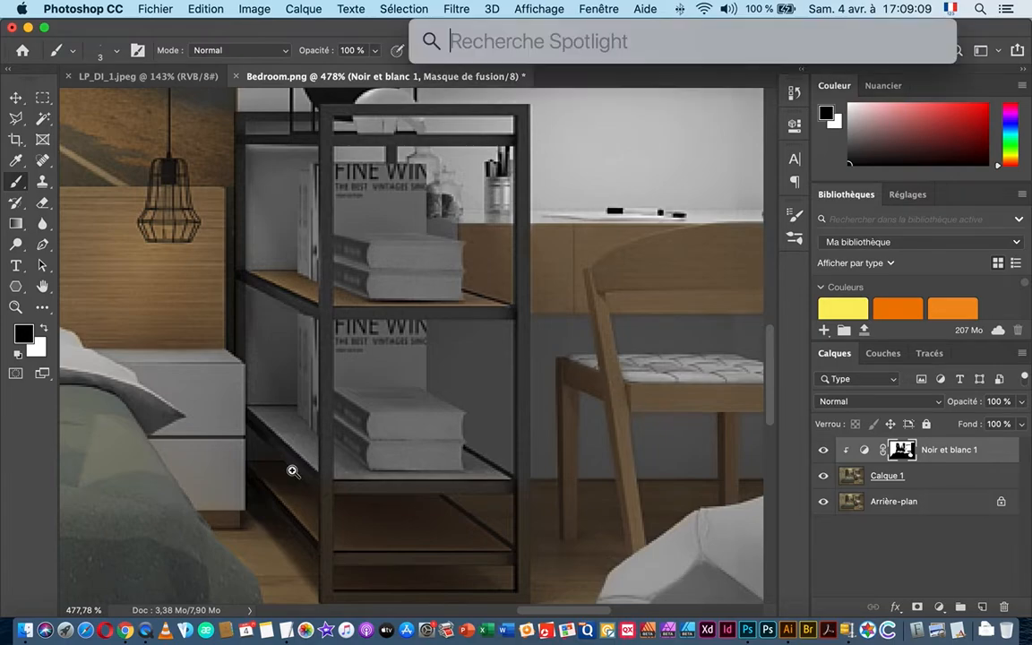
{"action": "left_click_drag", "start_coordinate": [292, 470], "coordinate": [345, 460]}
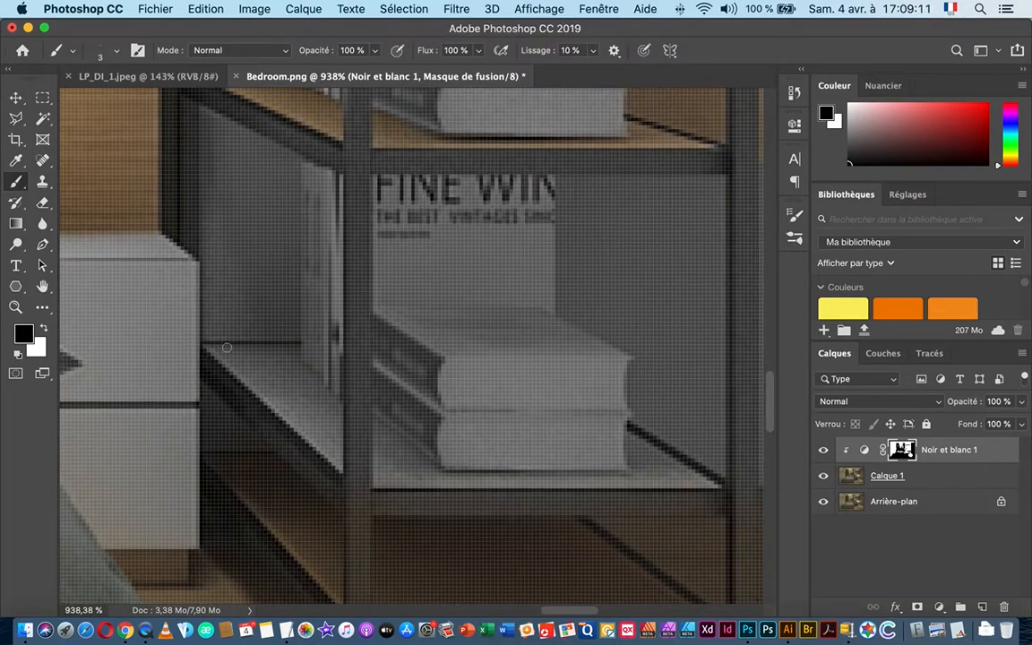
{"action": "scroll", "coordinate": [290, 347], "scroll_direction": "down", "scroll_amount": 1}
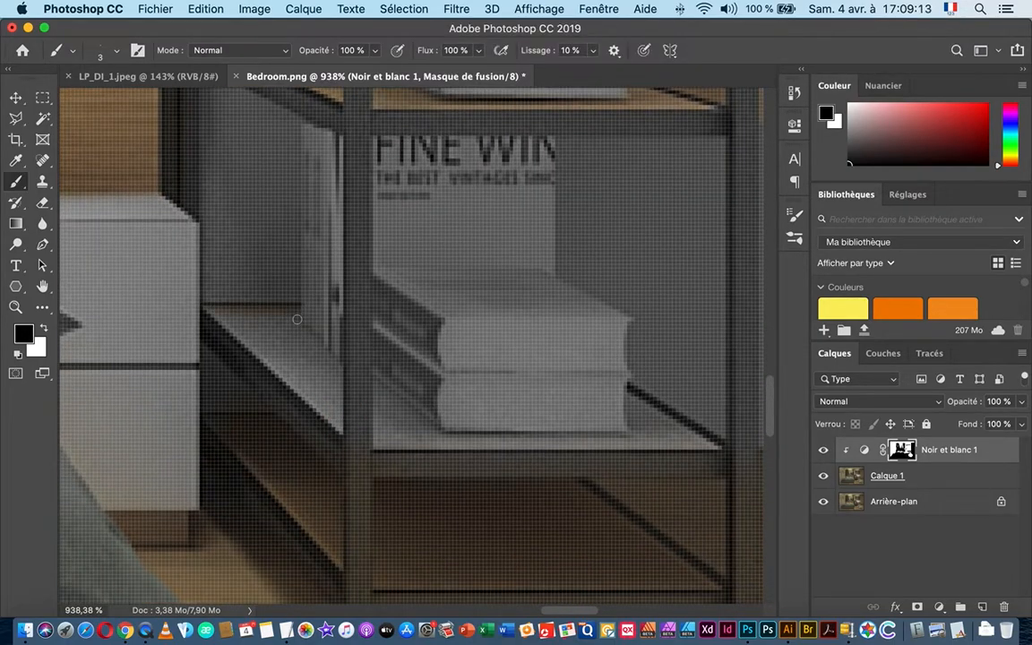
{"action": "scroll", "coordinate": [314, 336], "scroll_direction": "down", "scroll_amount": 1}
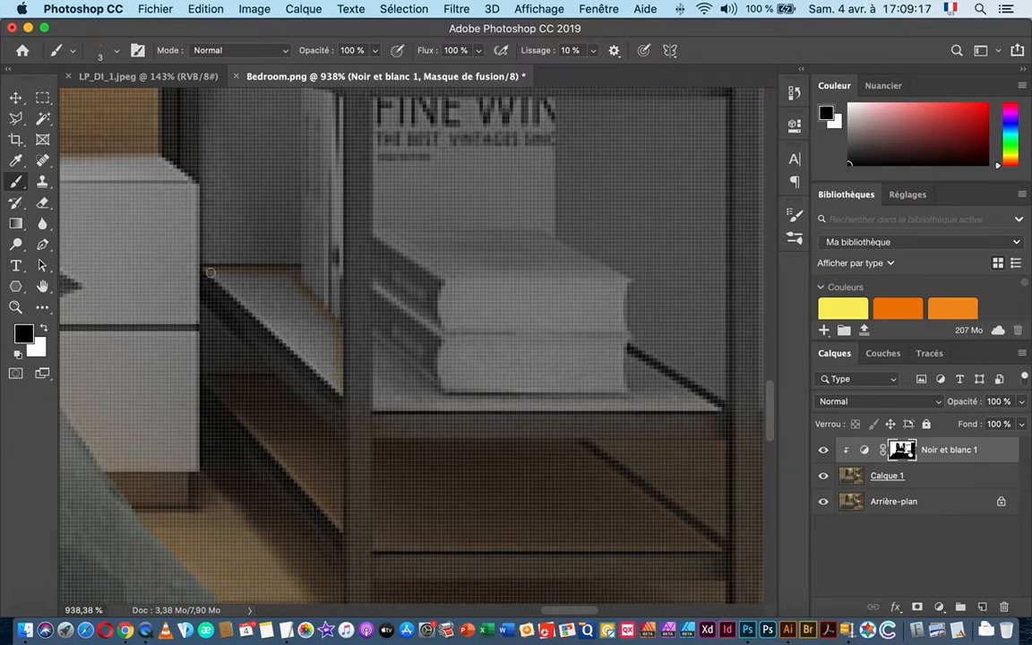
{"action": "left_click", "coordinate": [211, 273], "text": "shift"}
{"action": "mouse_move", "coordinate": [220, 276]}
{"action": "left_mouse_down"}
{"action": "mouse_move", "coordinate": [243, 283]}
{"action": "mouse_move", "coordinate": [208, 258]}
{"action": "mouse_move", "coordinate": [309, 253]}
{"action": "mouse_move", "coordinate": [381, 345]}
{"action": "mouse_move", "coordinate": [367, 381]}
{"action": "mouse_move", "coordinate": [286, 329]}
{"action": "mouse_move", "coordinate": [251, 287]}
{"action": "mouse_move", "coordinate": [286, 282]}
{"action": "mouse_move", "coordinate": [326, 309]}
{"action": "mouse_move", "coordinate": [362, 362]}
{"action": "mouse_move", "coordinate": [465, 373]}
{"action": "mouse_move", "coordinate": [501, 412]}
{"action": "mouse_move", "coordinate": [487, 397]}
{"action": "mouse_move", "coordinate": [430, 401]}
{"action": "mouse_move", "coordinate": [421, 389]}
{"action": "mouse_move", "coordinate": [425, 410]}
{"action": "mouse_move", "coordinate": [561, 457]}
{"action": "mouse_move", "coordinate": [183, 427]}
{"action": "left_mouse_up"}
- Paint black on the mask over the lower shelf's front, around and beneath the stacked books, to restore its wood colour
{"action": "scroll", "coordinate": [234, 280], "scroll_direction": "down", "scroll_amount": 1}
{"action": "scroll", "coordinate": [267, 260], "scroll_direction": "up", "scroll_amount": 3}
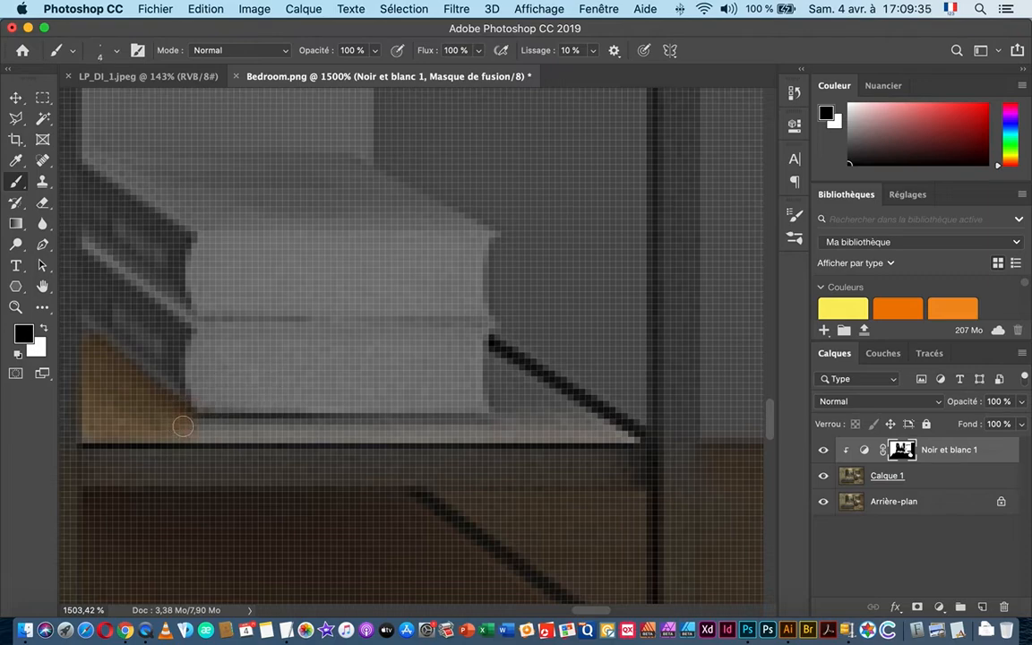
{"action": "left_click", "coordinate": [478, 433], "text": "shift"}
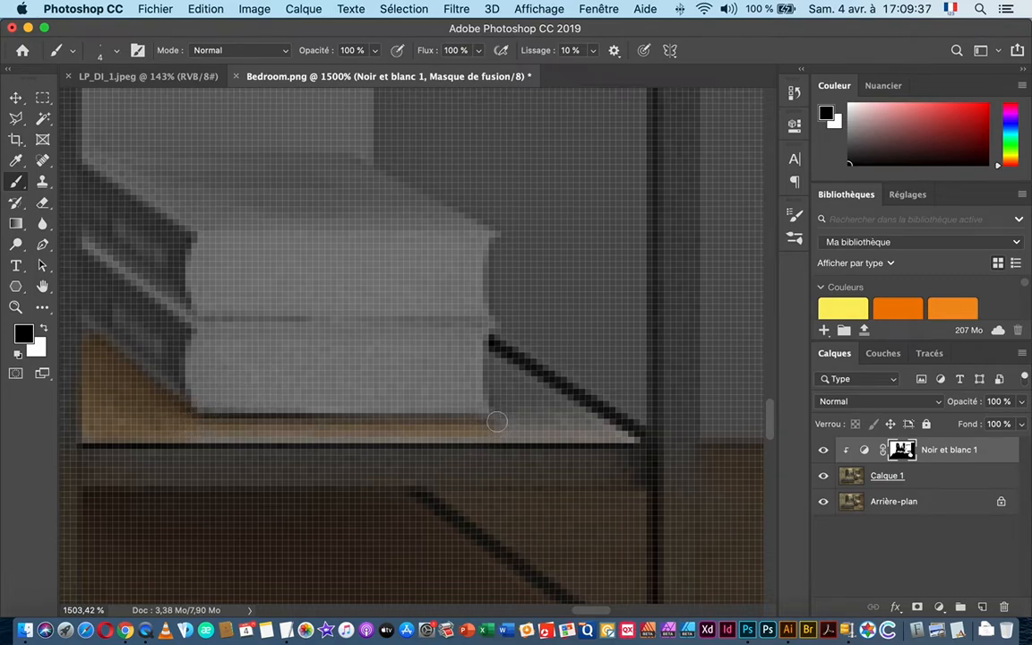
{"action": "mouse_move", "coordinate": [488, 438]}
{"action": "left_mouse_down"}
{"action": "mouse_move", "coordinate": [496, 350]}
{"action": "mouse_move", "coordinate": [571, 426]}
{"action": "left_mouse_up"}
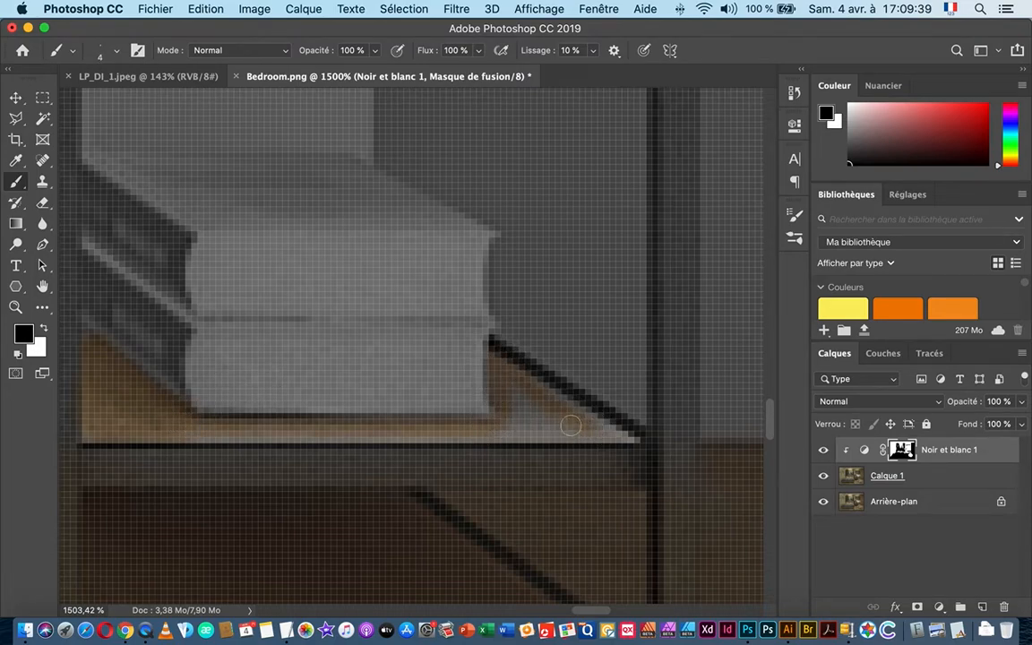
{"action": "left_click_drag", "start_coordinate": [630, 441], "coordinate": [626, 433]}
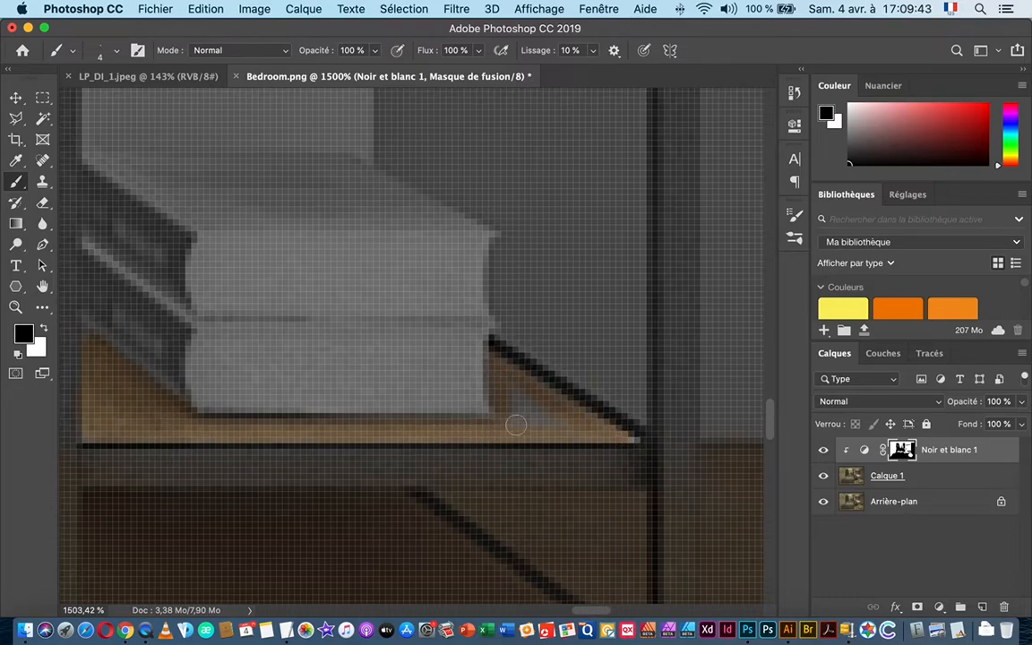
{"action": "mouse_move", "coordinate": [515, 425]}
{"action": "left_mouse_down"}
{"action": "mouse_move", "coordinate": [543, 418]}
{"action": "mouse_move", "coordinate": [515, 395]}
{"action": "mouse_move", "coordinate": [564, 429]}
{"action": "mouse_move", "coordinate": [501, 426]}
{"action": "left_mouse_up"}
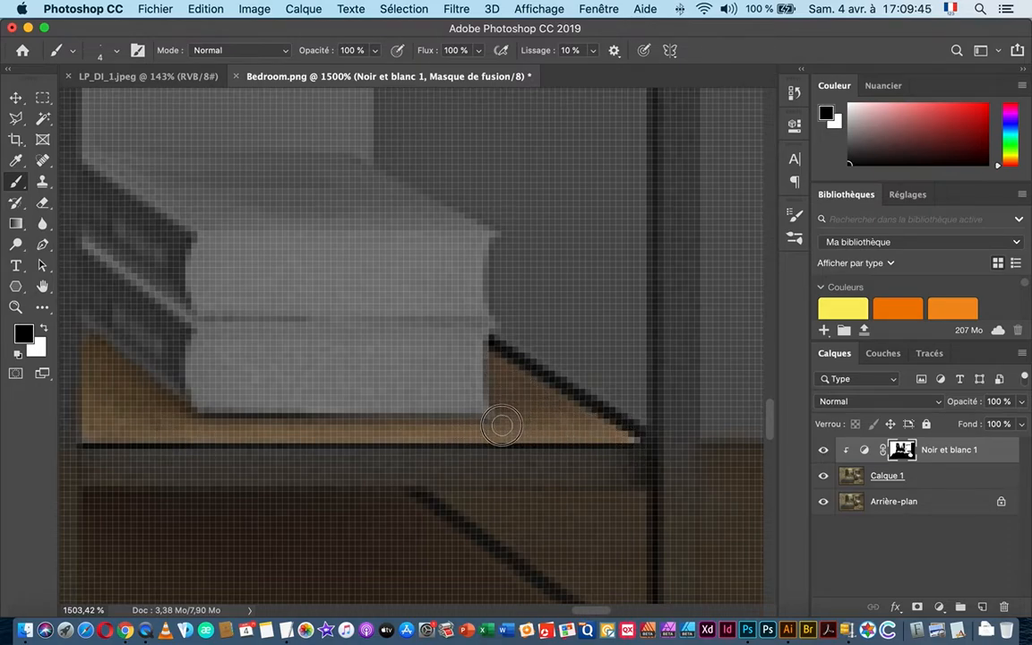
{"action": "left_click_drag", "start_coordinate": [407, 427], "coordinate": [246, 426]}
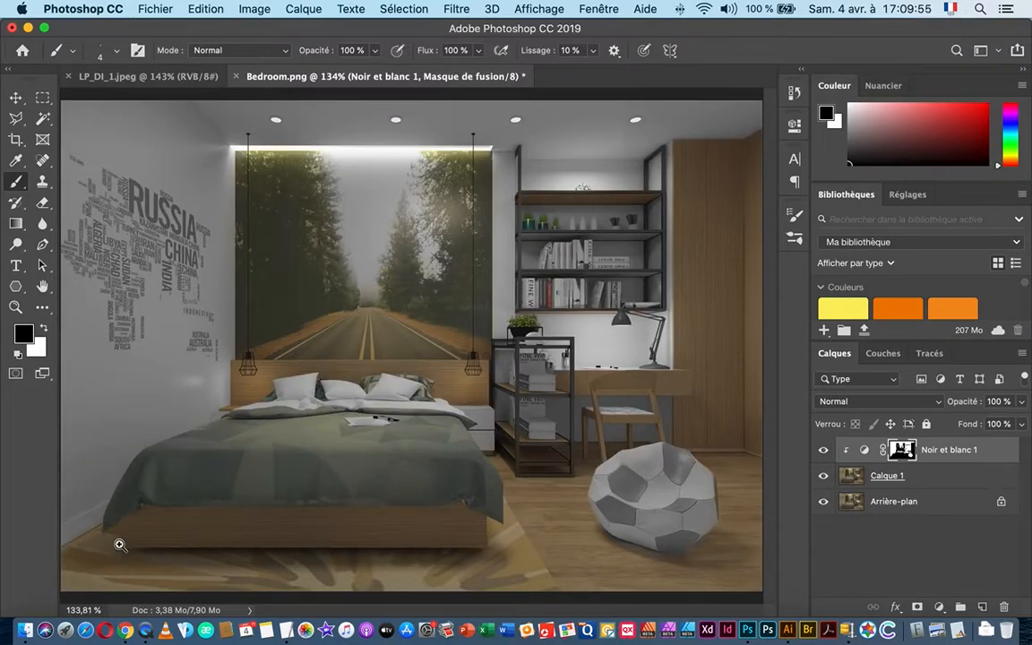
- Touch up the mask where the floor meets the skirting board beside the bed's left corner, switching the paint colour to white
{"action": "scroll", "coordinate": [173, 528], "scroll_direction": "up", "scroll_amount": 5}
{"action": "left_click_drag", "start_coordinate": [131, 531], "coordinate": [504, 394]}
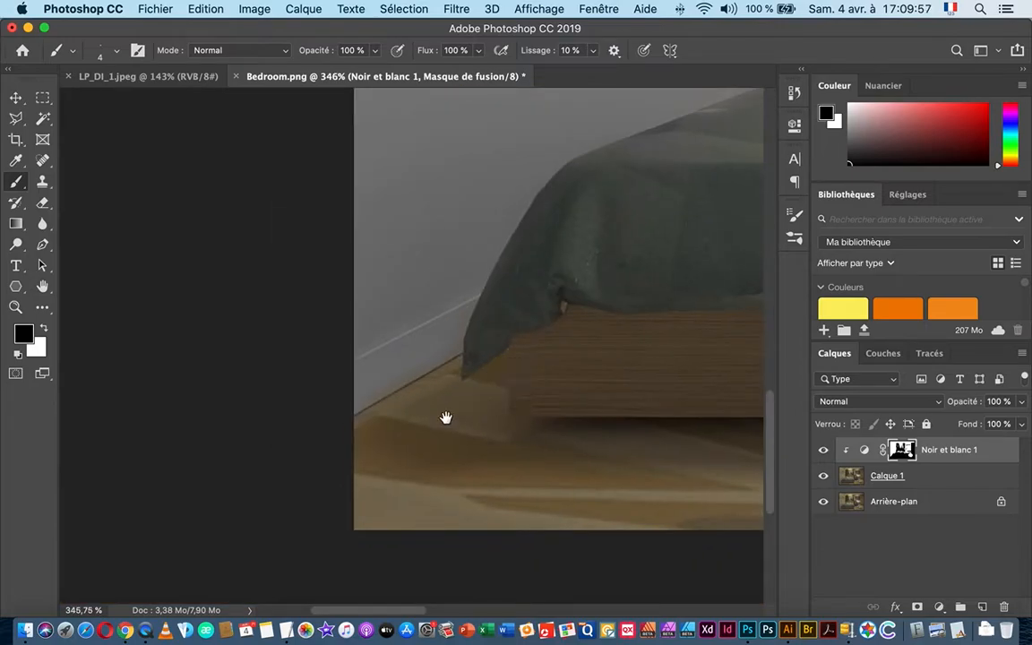
{"action": "left_click_drag", "start_coordinate": [355, 423], "coordinate": [359, 426]}
{"action": "key", "text": "x"}
{"action": "scroll", "coordinate": [457, 342], "scroll_direction": "down", "scroll_amount": 2}
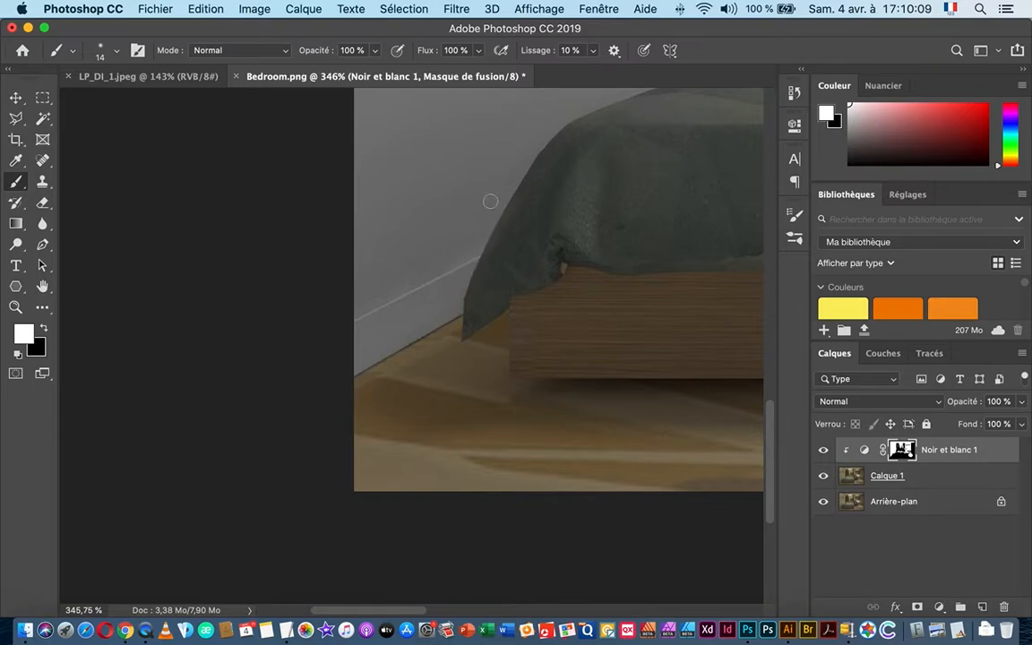
- Paint the mask white with a 17 px brush on the wall along the bedspread's left edge, up to the headboard
{"action": "left_click_drag", "start_coordinate": [563, 209], "coordinate": [397, 326]}
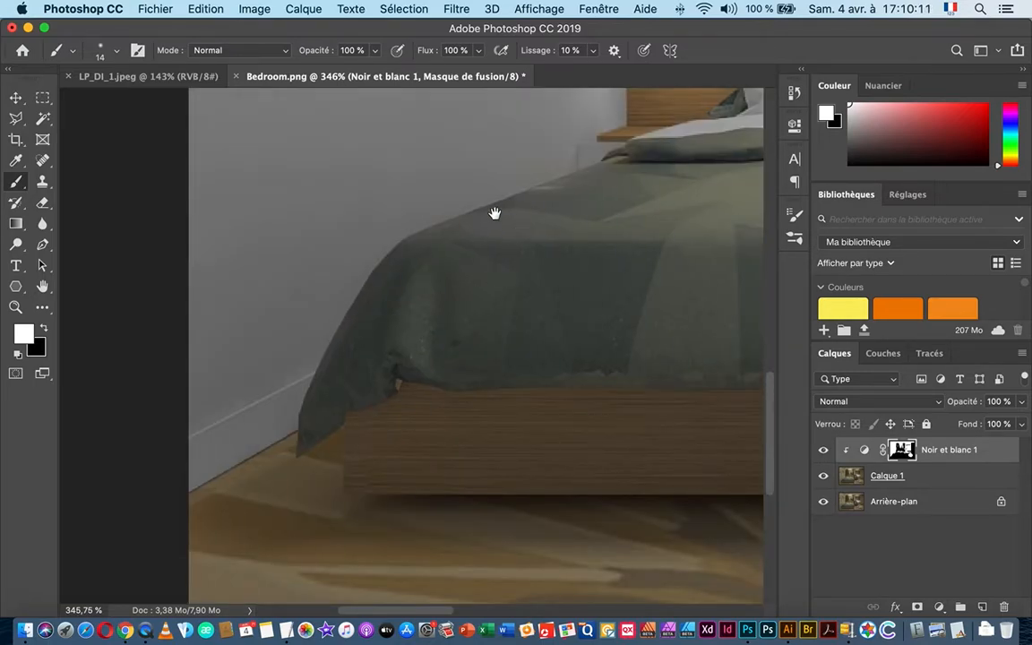
{"action": "left_click_drag", "start_coordinate": [498, 209], "coordinate": [450, 292]}
{"action": "left_click_drag", "start_coordinate": [314, 373], "coordinate": [379, 361]}
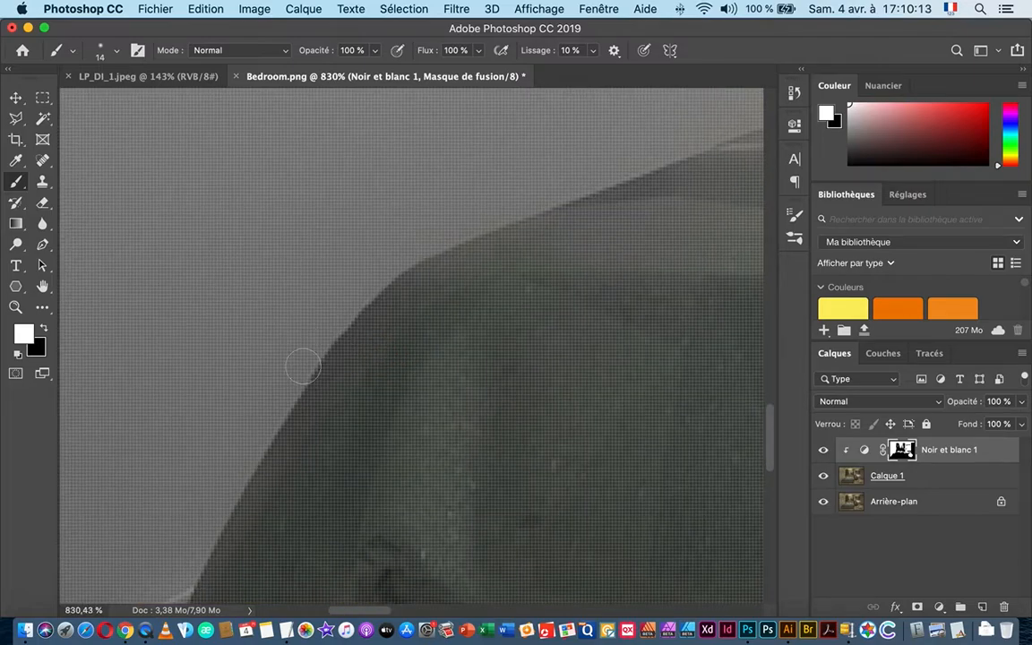
{"action": "left_click_drag", "start_coordinate": [262, 371], "coordinate": [270, 368], "text": "ctrl+alt"}
{"action": "scroll", "coordinate": [269, 381], "scroll_direction": "down", "scroll_amount": 1}
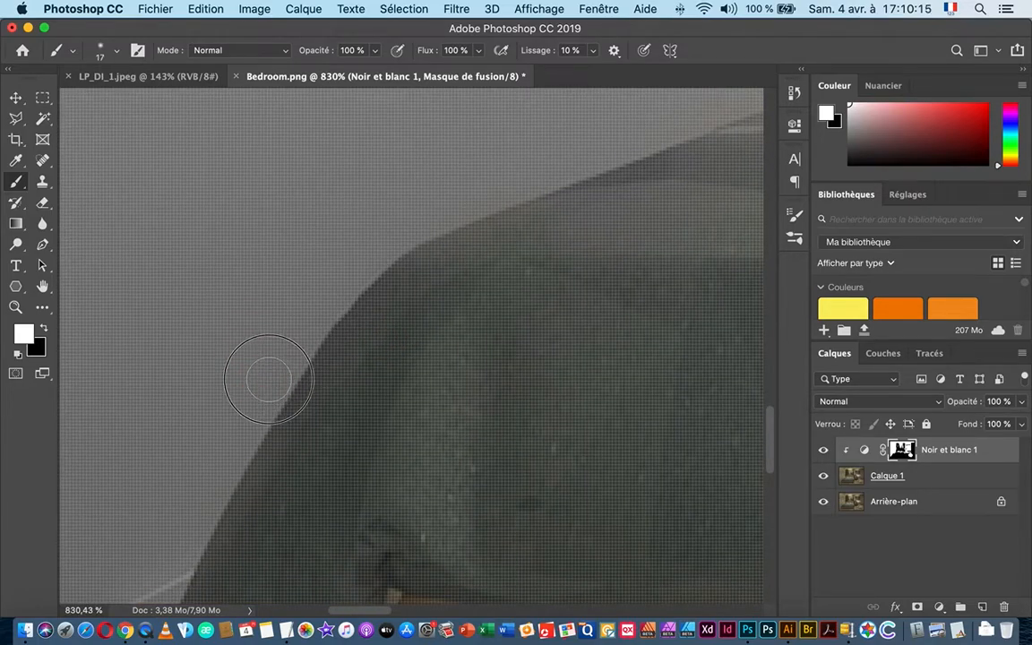
{"action": "scroll", "coordinate": [311, 428], "scroll_direction": "up", "scroll_amount": 10}
{"action": "scroll", "coordinate": [311, 428], "scroll_direction": "right", "scroll_amount": 7}
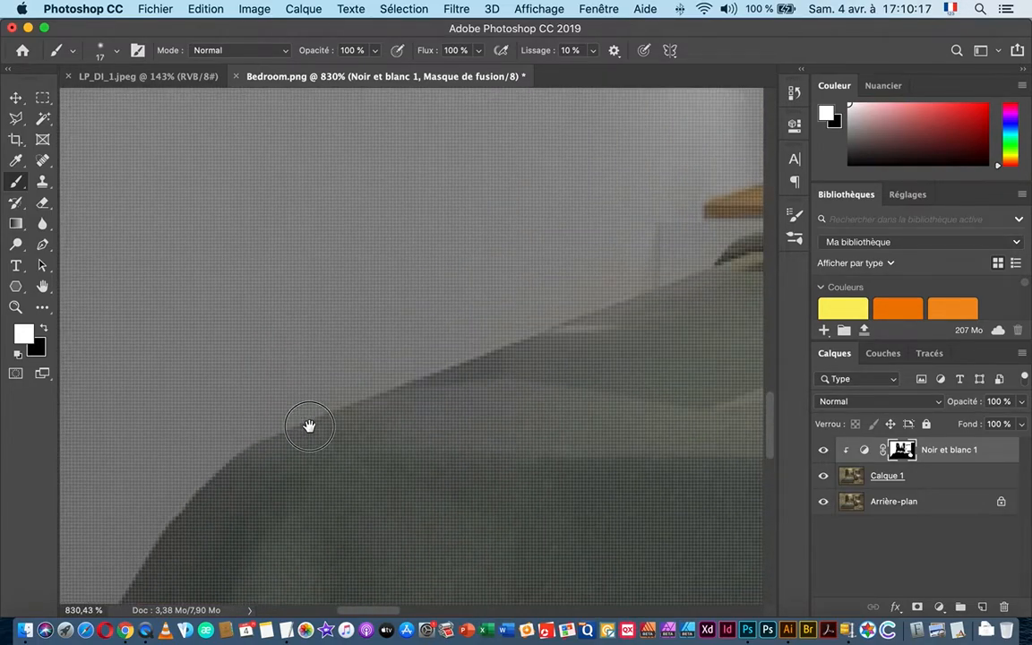
{"action": "left_click_drag", "start_coordinate": [235, 447], "coordinate": [484, 333]}
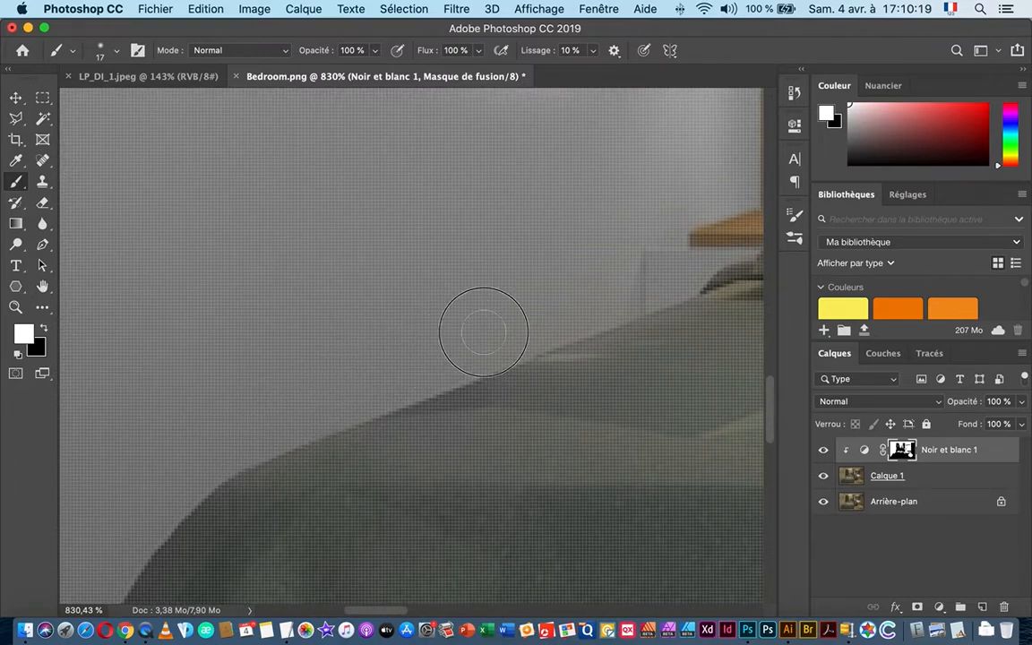
{"action": "left_click_drag", "start_coordinate": [403, 372], "coordinate": [408, 370]}
{"action": "left_click_drag", "start_coordinate": [543, 334], "coordinate": [402, 448]}
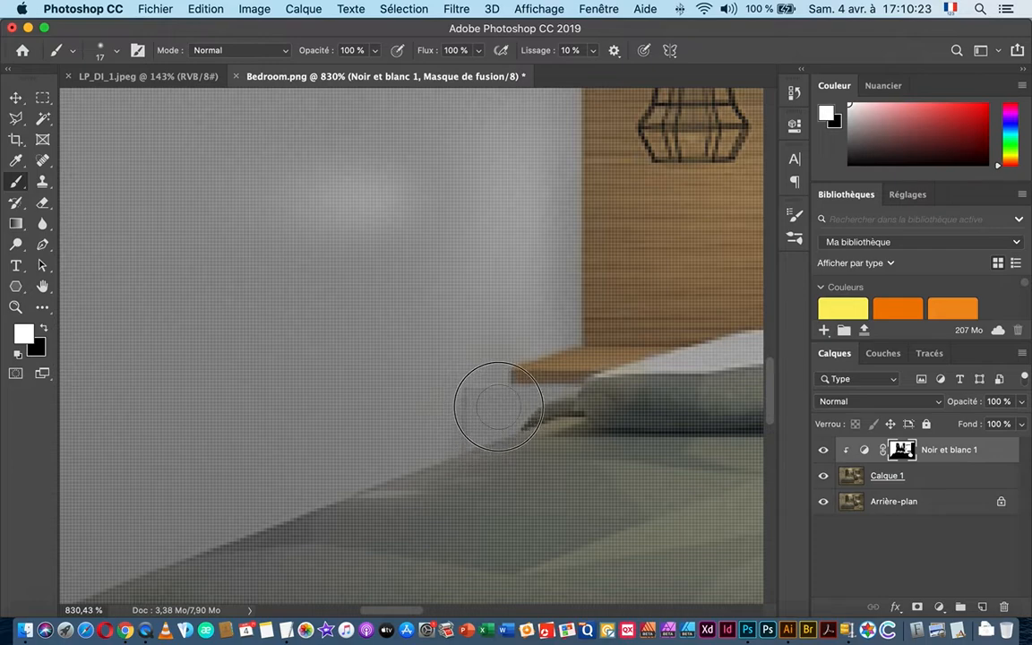
{"action": "left_click_drag", "start_coordinate": [480, 414], "coordinate": [359, 439]}
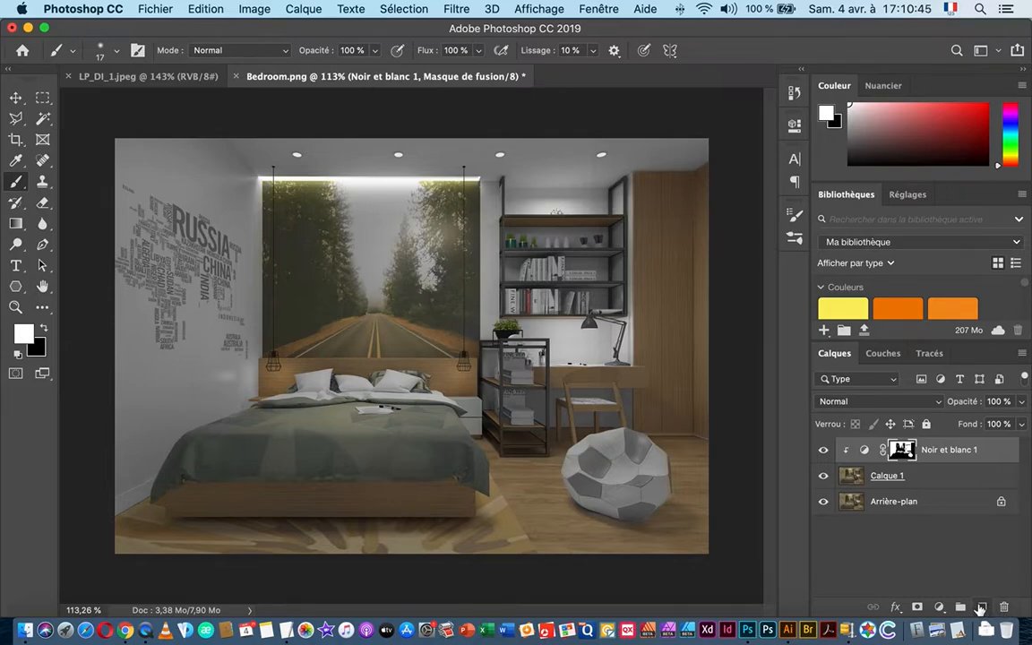
- Create a layer group above the Noir et blanc 1 adjustment and name it Lighting
{"action": "left_click", "coordinate": [960, 608]}
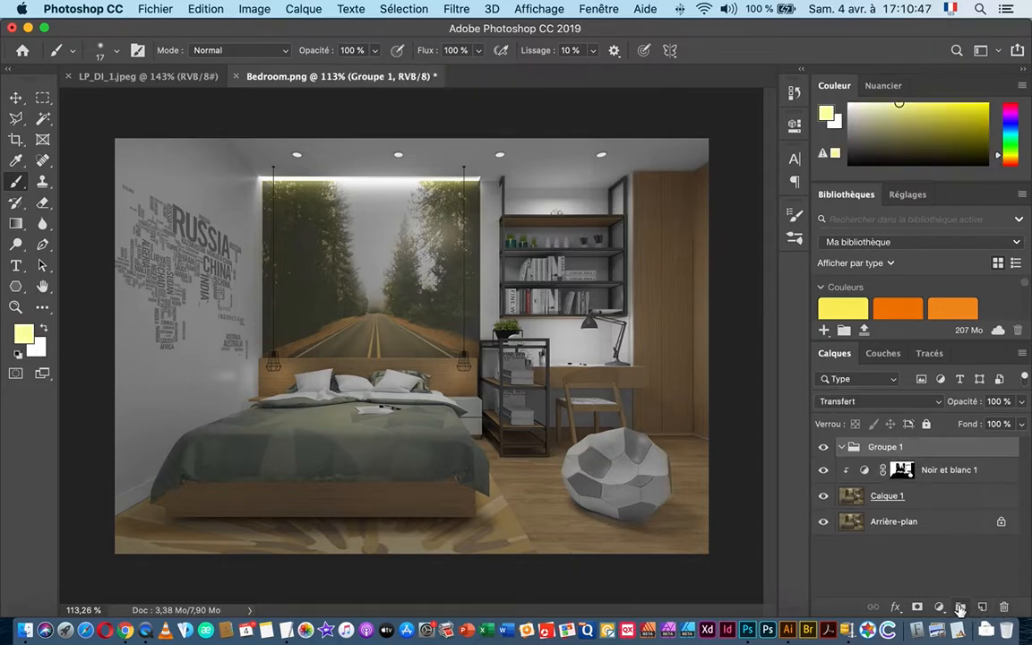
{"action": "double_click", "coordinate": [887, 447]}
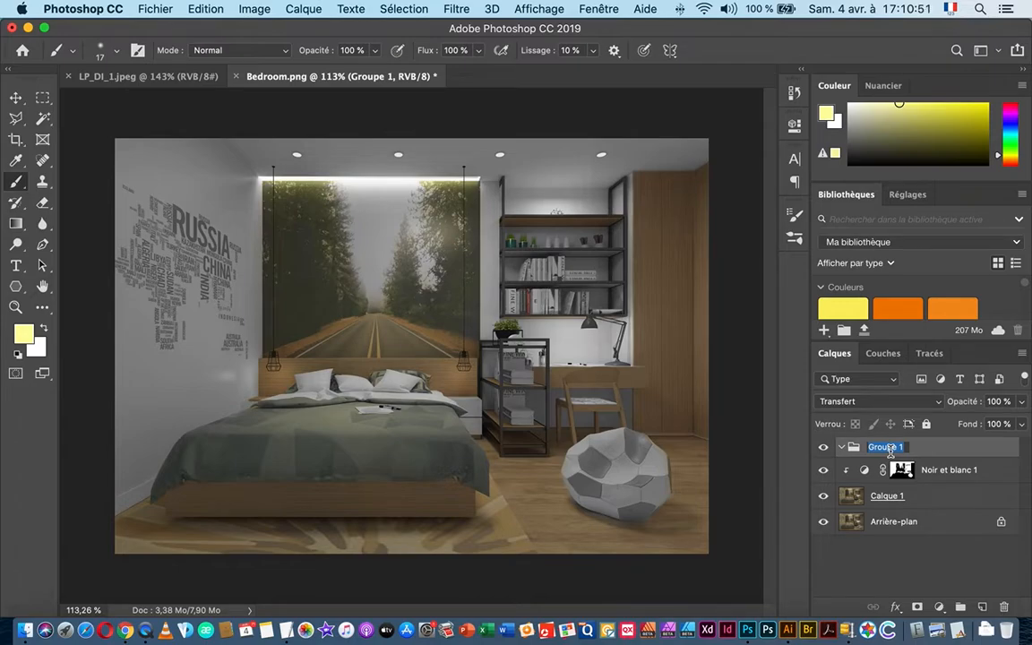
{"action": "type", "text": "Lighting"}
{"action": "key", "text": "Return"}
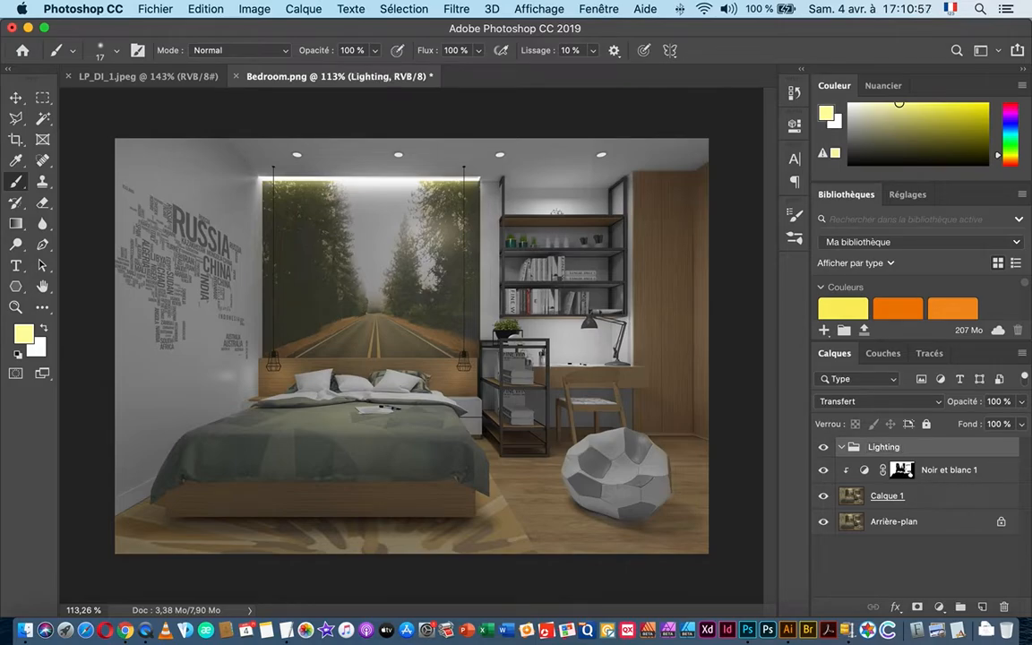
- Add an empty layer inside the Lighting group and set its blend mode to Incrustation
{"action": "left_click", "coordinate": [983, 606]}
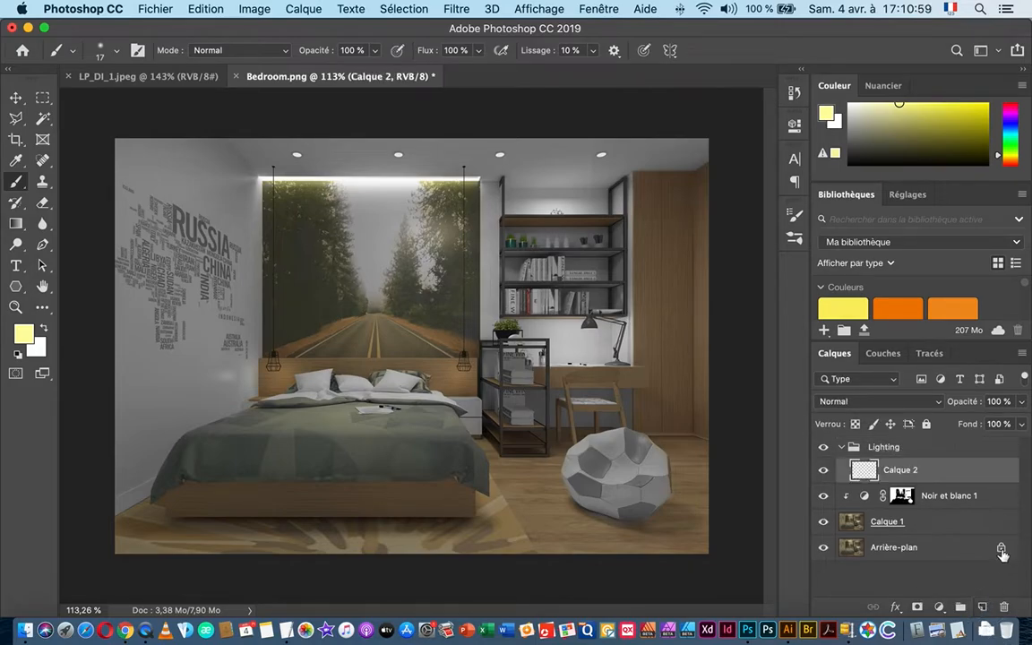
{"action": "left_click", "coordinate": [864, 402]}
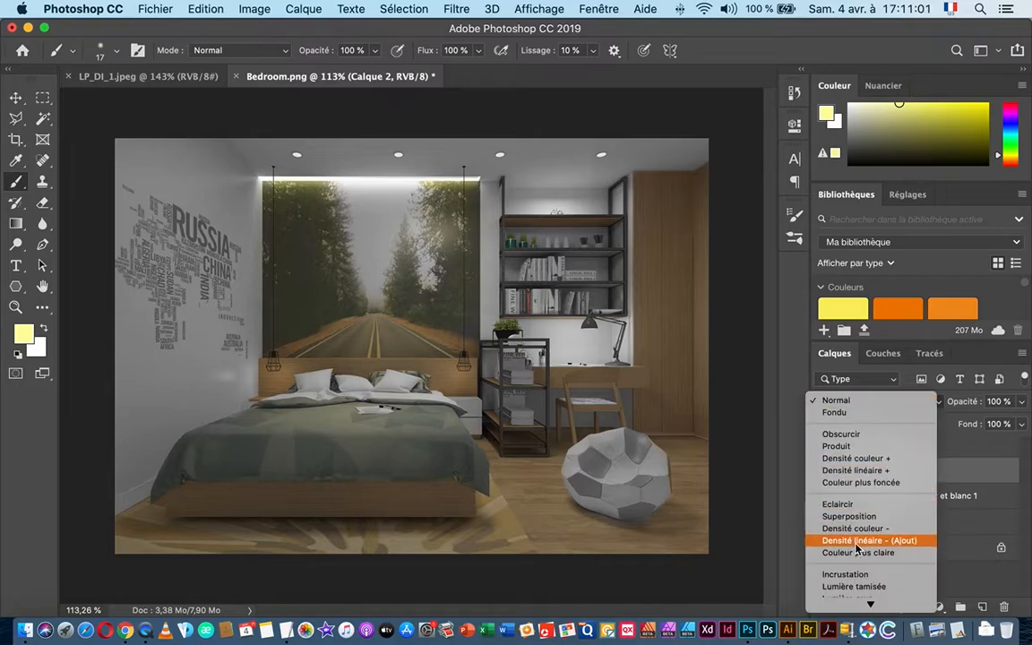
{"action": "scroll", "coordinate": [869, 509], "scroll_direction": "down", "scroll_amount": 3}
{"action": "left_click", "coordinate": [865, 509]}
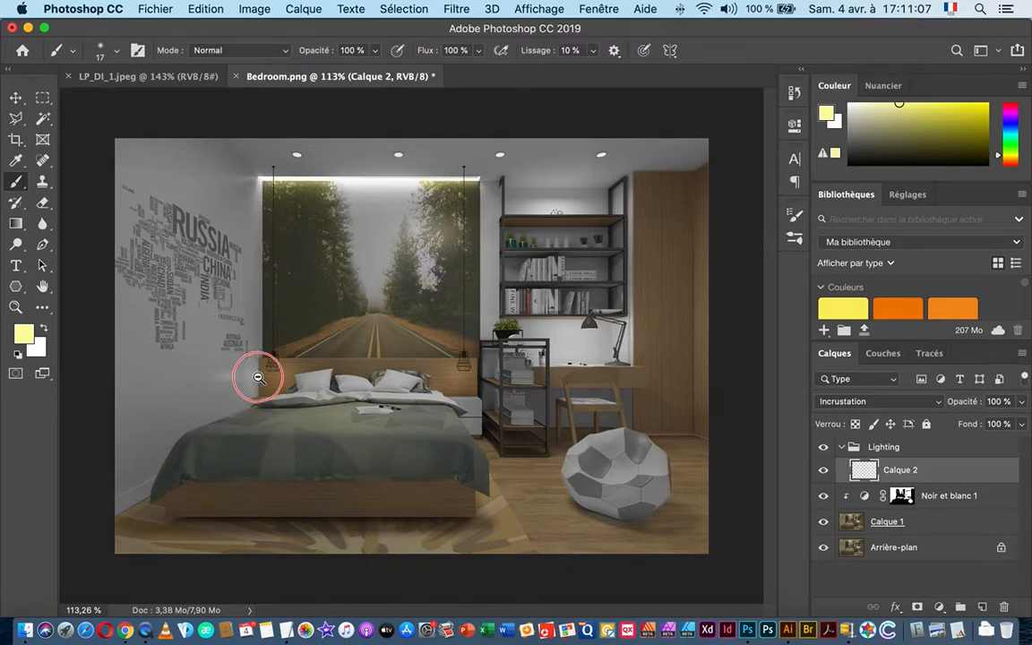
- Outline the bulb inside the left pendant lamp with a Polygonal Lasso selection
{"action": "left_click_drag", "start_coordinate": [258, 369], "coordinate": [378, 378]}
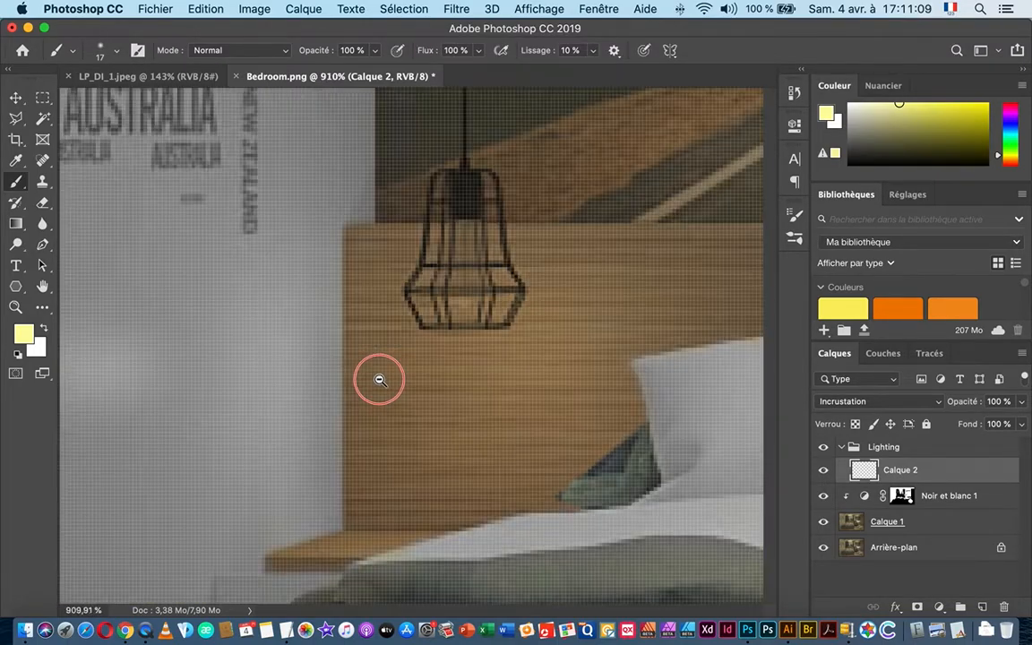
{"action": "left_click_drag", "start_coordinate": [461, 267], "coordinate": [422, 349]}
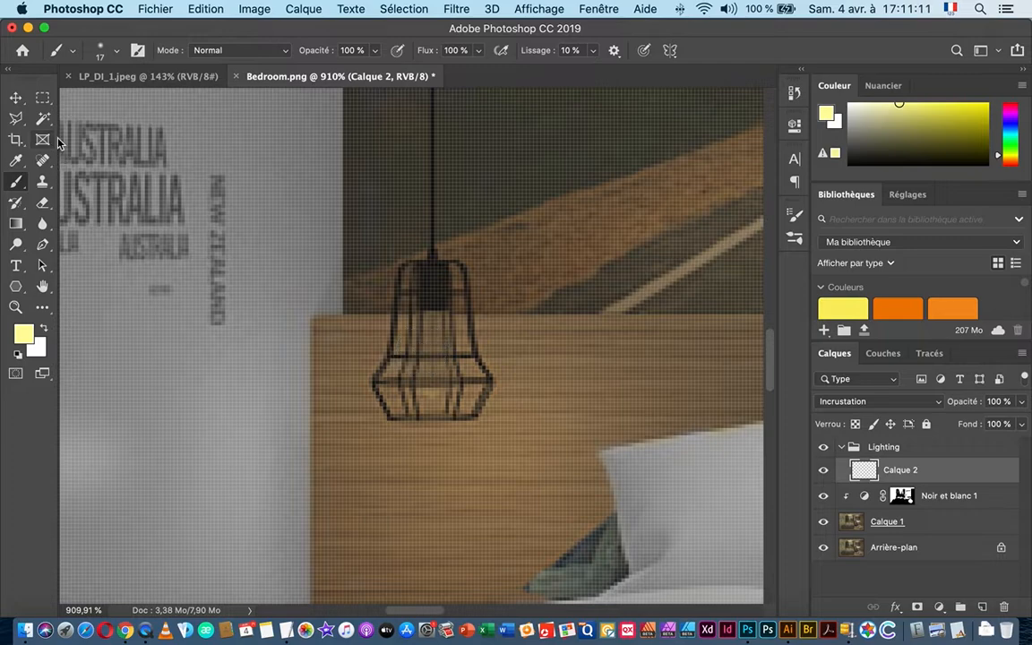
{"action": "left_click", "coordinate": [15, 118]}
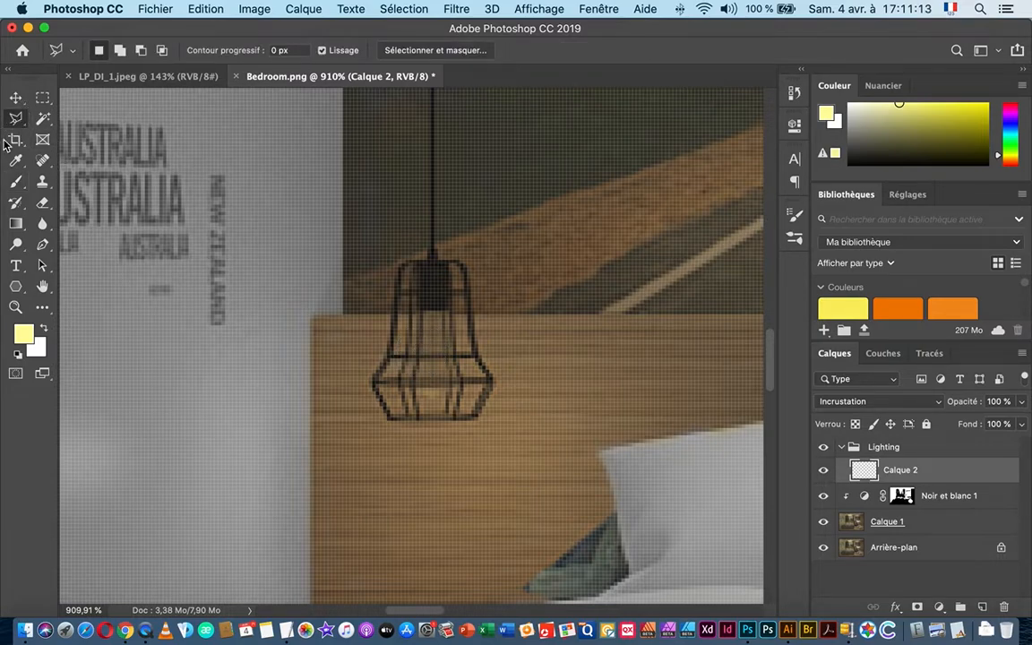
{"action": "left_click", "coordinate": [451, 312]}
{"action": "left_click", "coordinate": [419, 312]}
{"action": "left_click", "coordinate": [409, 368]}
{"action": "left_click", "coordinate": [406, 380]}
{"action": "left_click", "coordinate": [407, 394]}
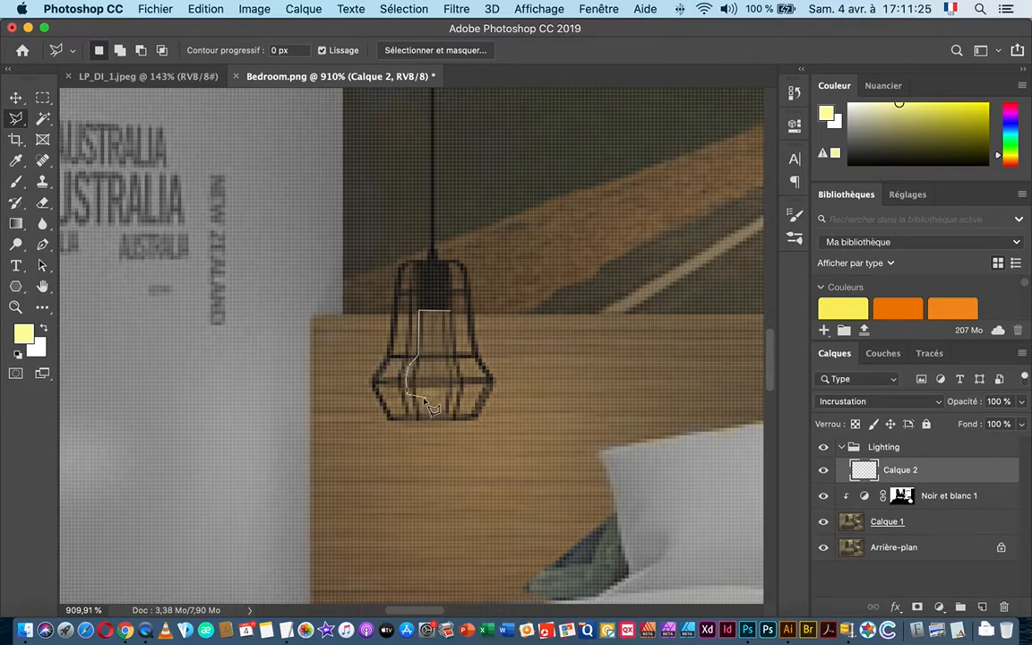
{"action": "left_click", "coordinate": [423, 400]}
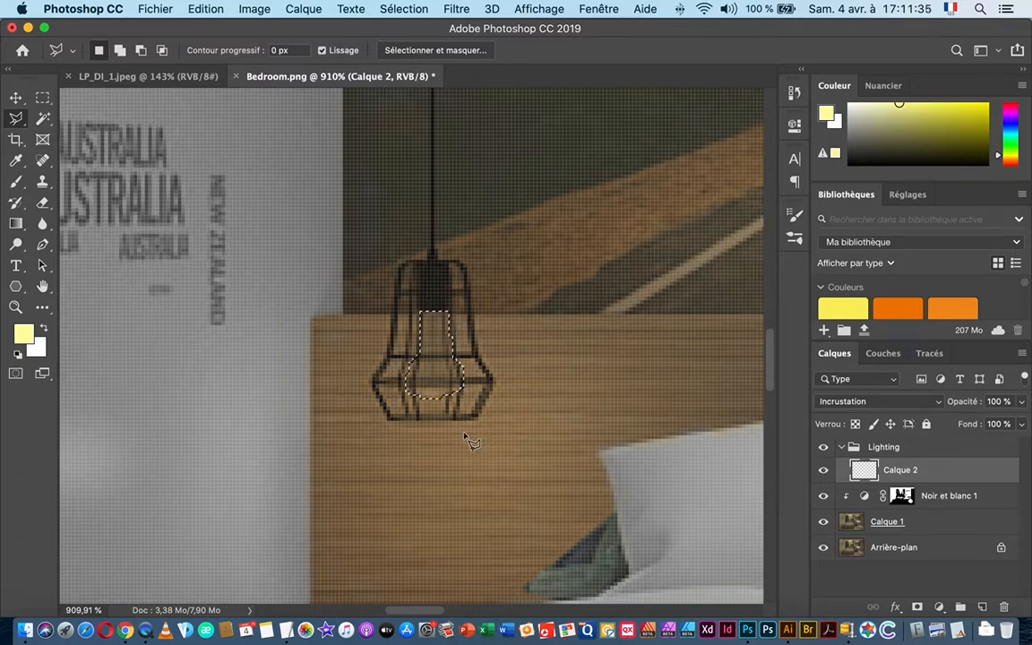
- Reset the colours with white as foreground and fill the bulb selection with it at 100% opacity in Normal mode
{"action": "left_click", "coordinate": [46, 331]}
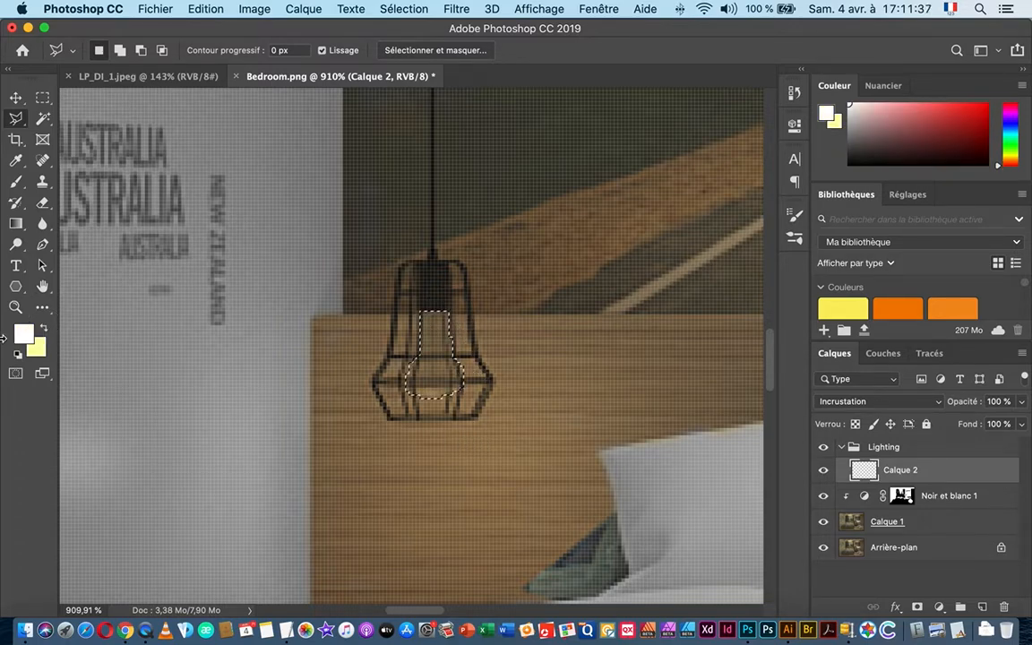
{"action": "key", "text": "d"}
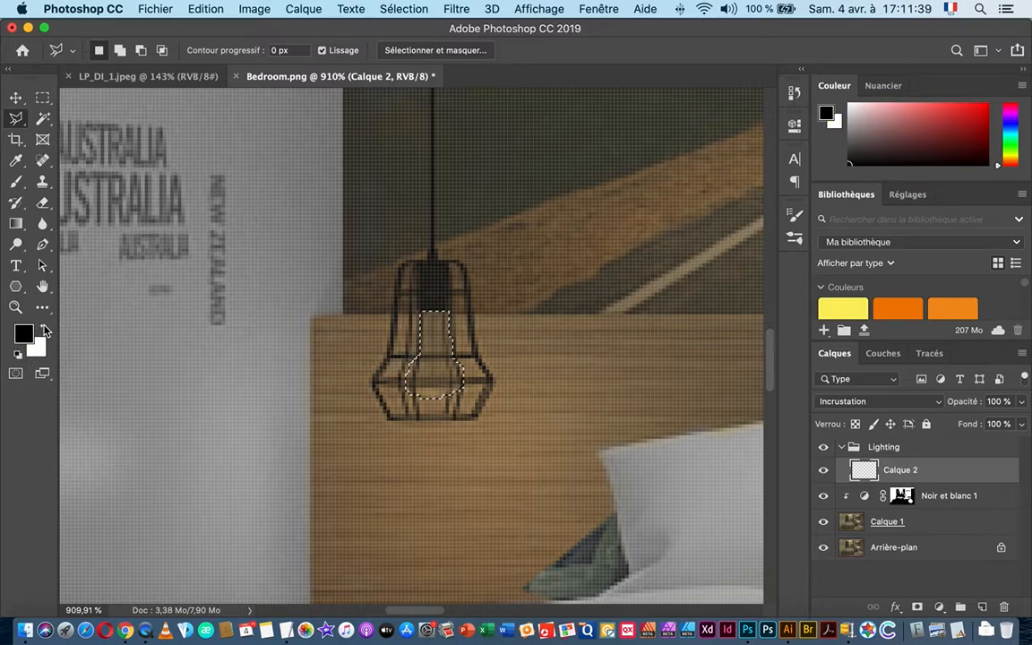
{"action": "left_click", "coordinate": [47, 331]}
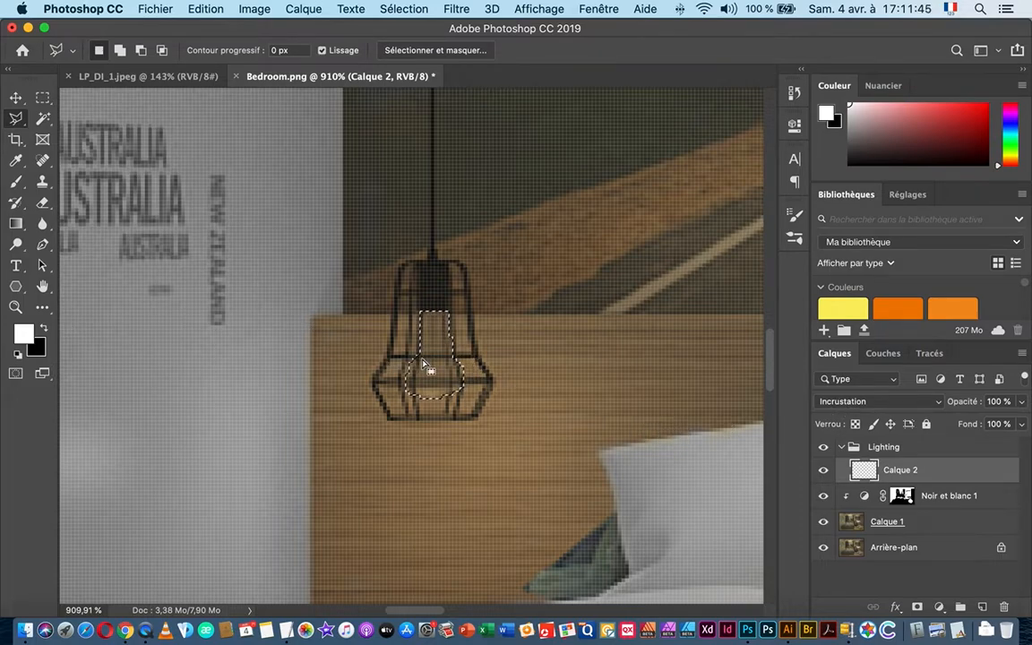
{"action": "left_click", "coordinate": [204, 10]}
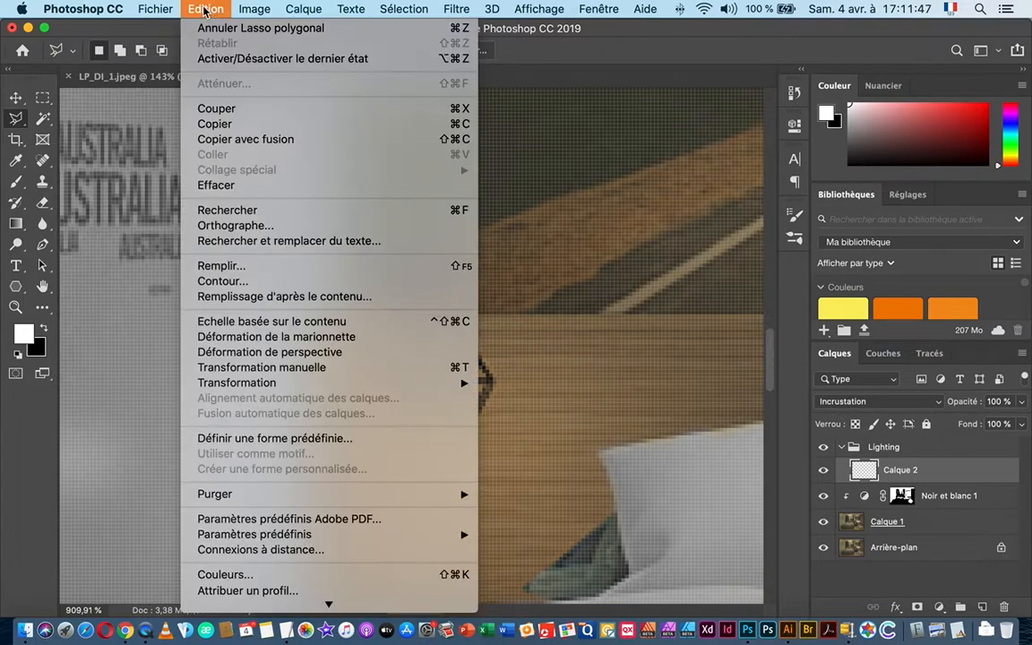
{"action": "left_click", "coordinate": [235, 267]}
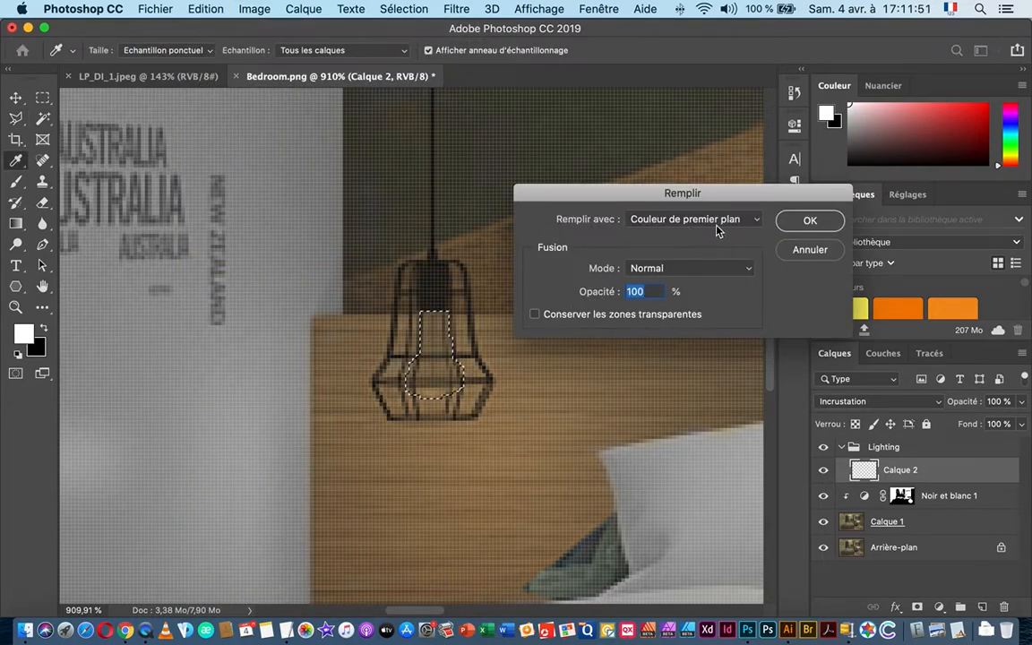
{"action": "left_click", "coordinate": [809, 221]}
{"action": "key", "text": "l"}
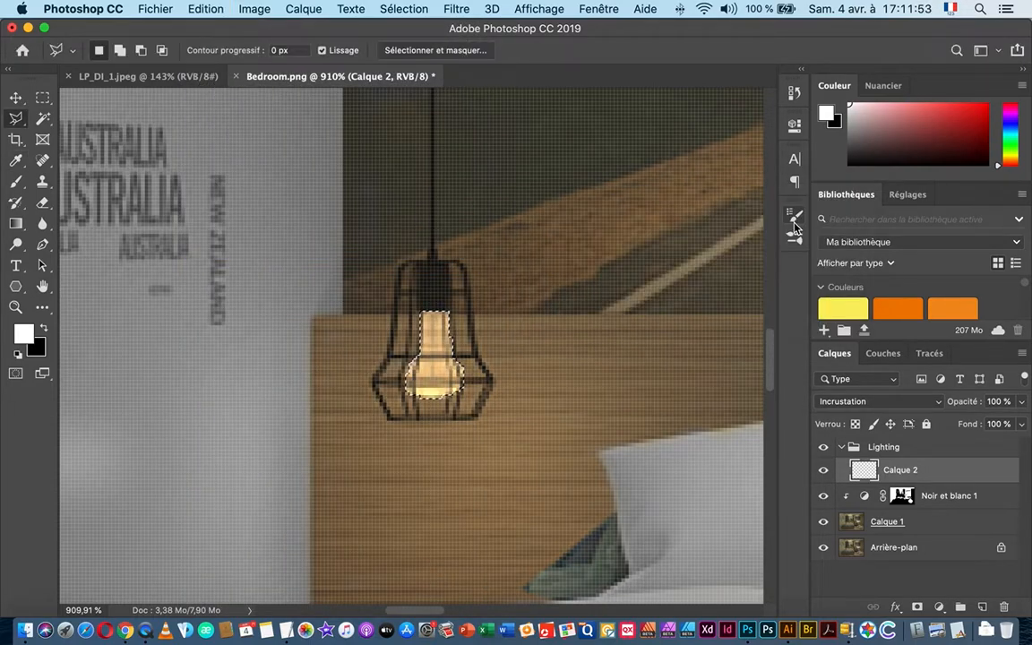
- Try the Normal blend mode on the bulb layer, then restore Incrustation
{"action": "left_click", "coordinate": [843, 401]}
{"action": "left_click", "coordinate": [835, 227]}
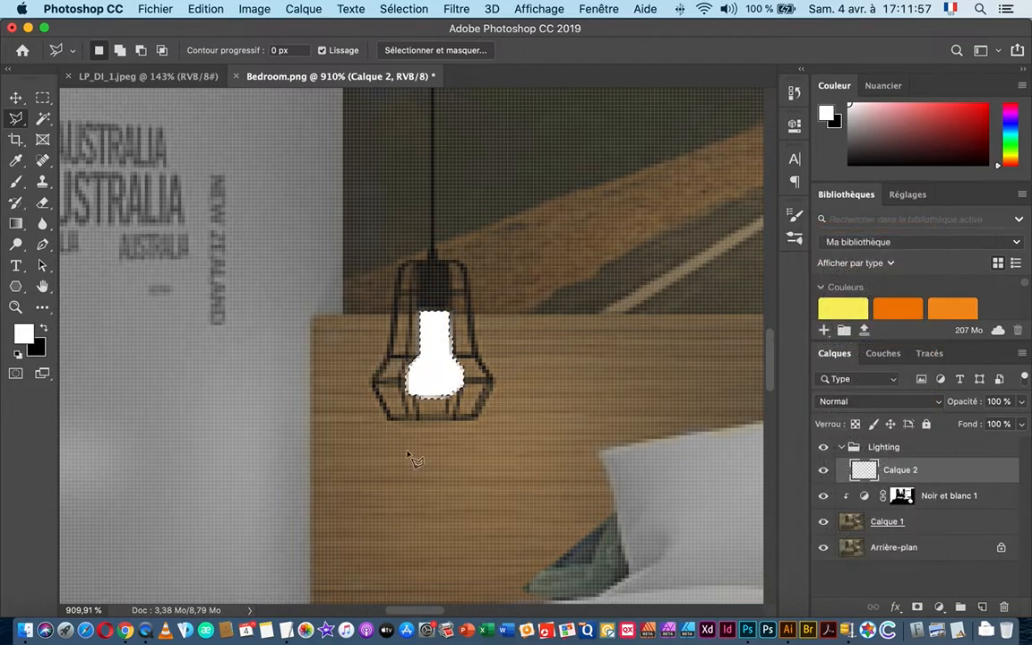
{"action": "left_click", "coordinate": [833, 402]}
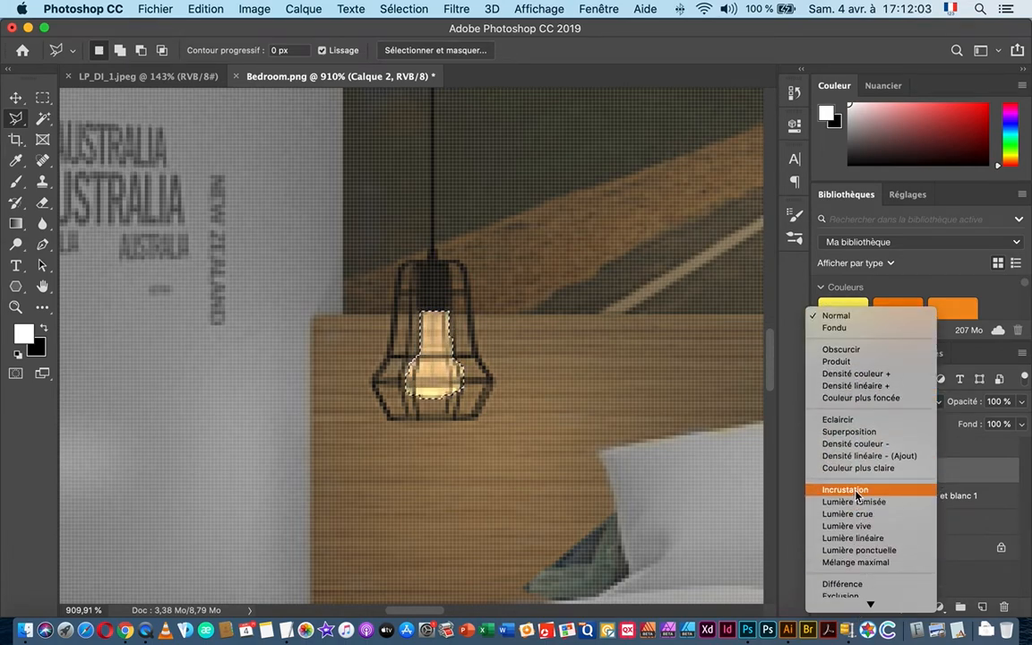
{"action": "left_click", "coordinate": [858, 494]}
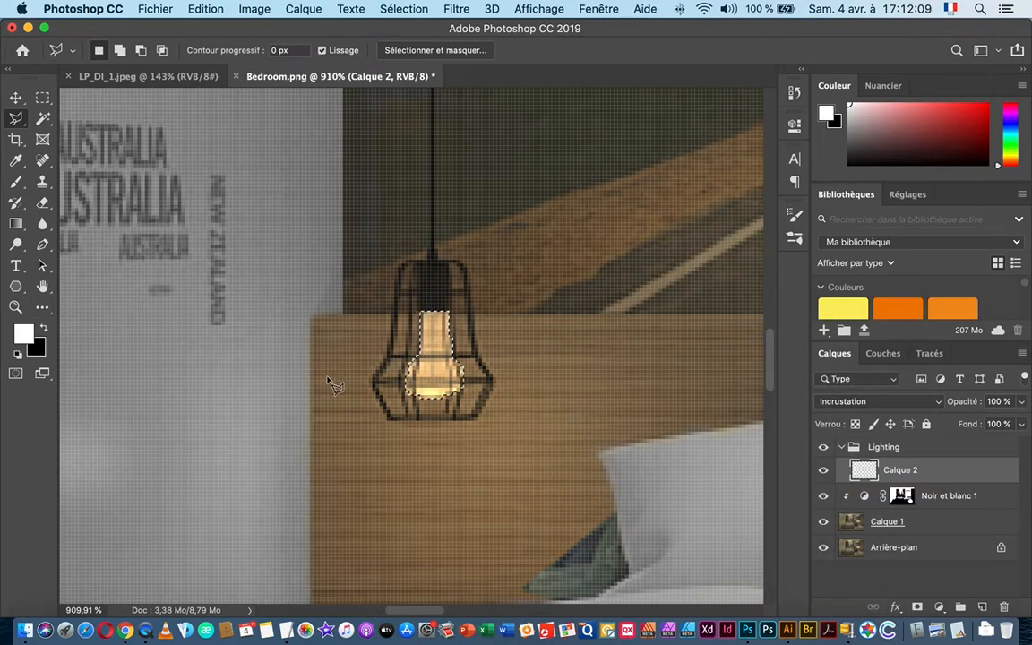
- Deselect the bulb and apply a Gaussian blur with a 1.1-pixel radius to its white fill
{"action": "left_click", "coordinate": [402, 10]}
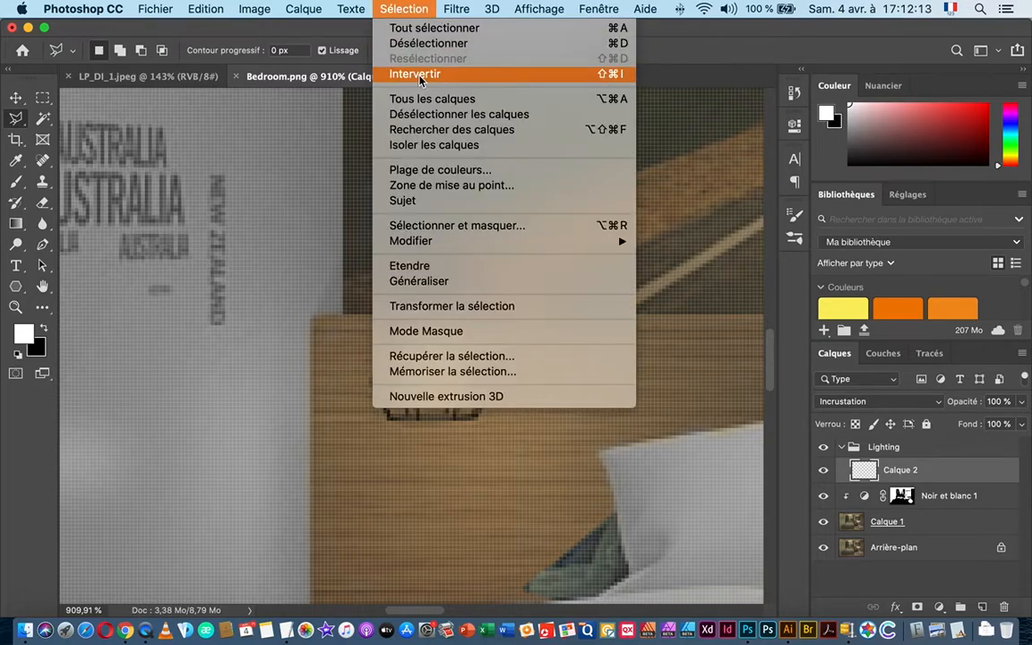
{"action": "left_click", "coordinate": [415, 44]}
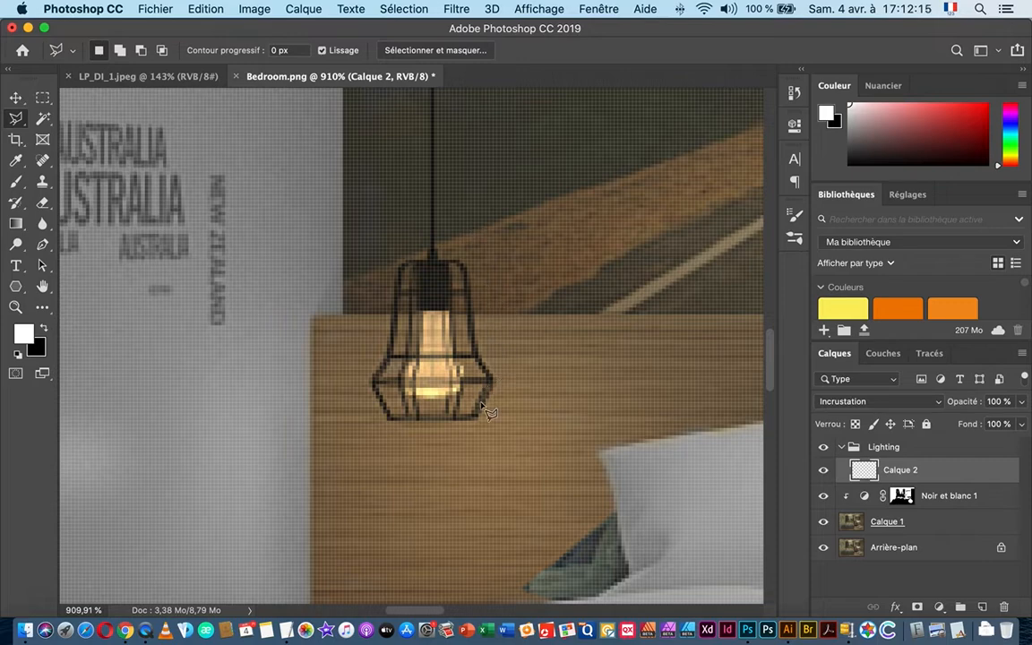
{"action": "left_click", "coordinate": [456, 11]}
{"action": "mouse_move", "coordinate": [476, 249]}
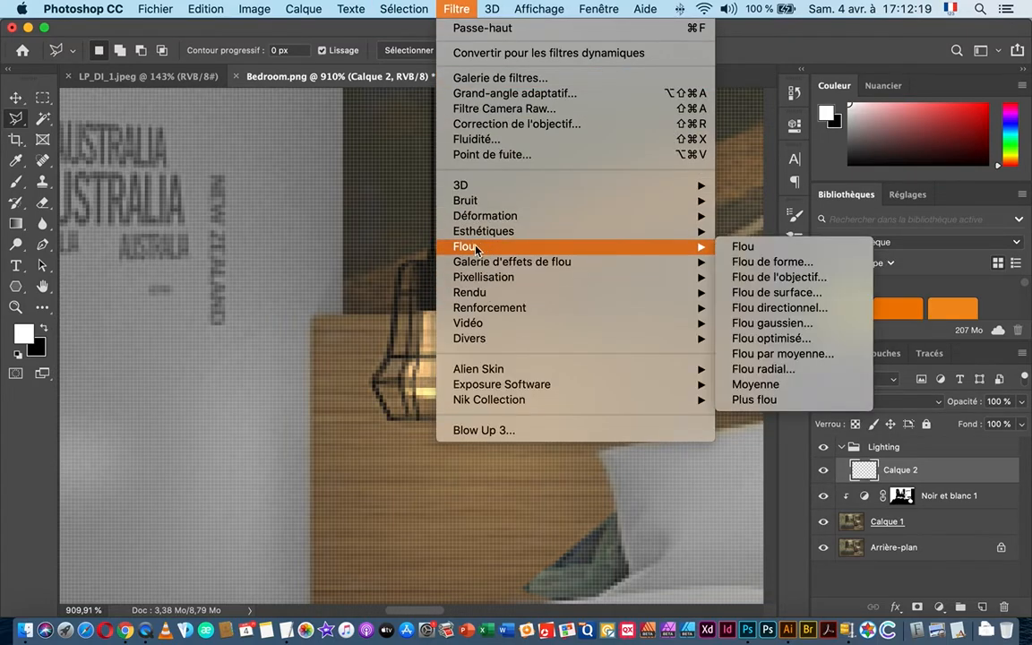
{"action": "left_click", "coordinate": [769, 327]}
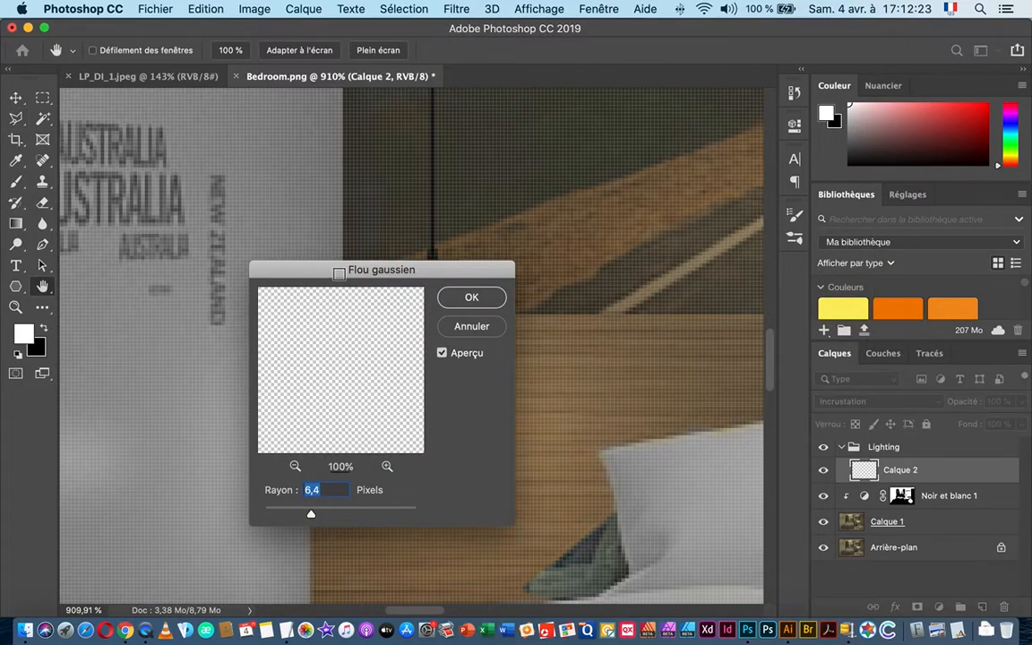
{"action": "left_click_drag", "start_coordinate": [341, 271], "coordinate": [756, 188]}
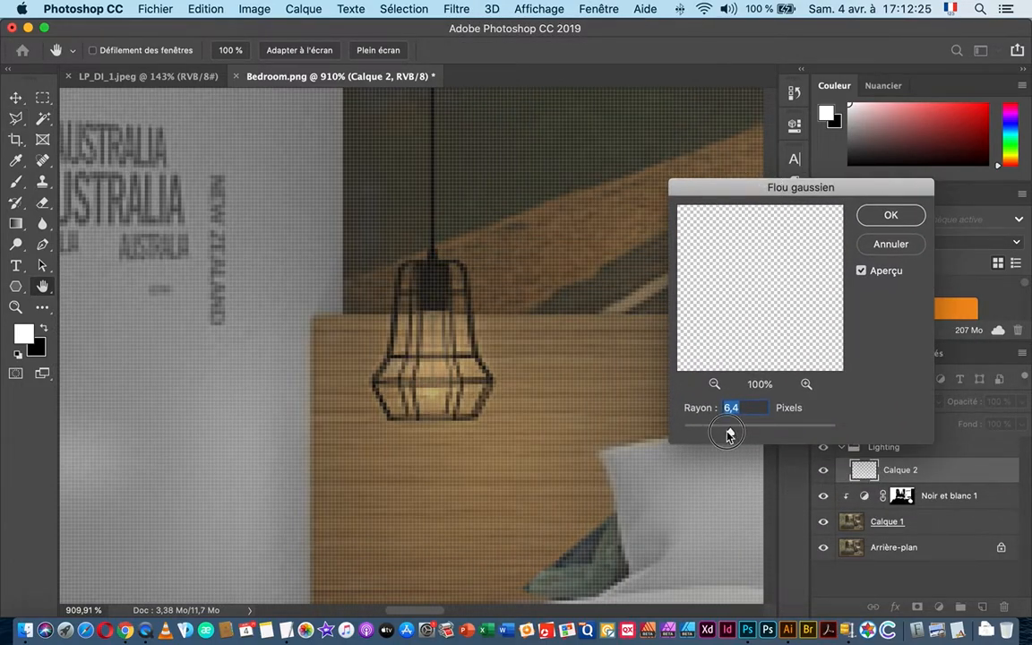
{"action": "left_click_drag", "start_coordinate": [728, 431], "coordinate": [693, 435]}
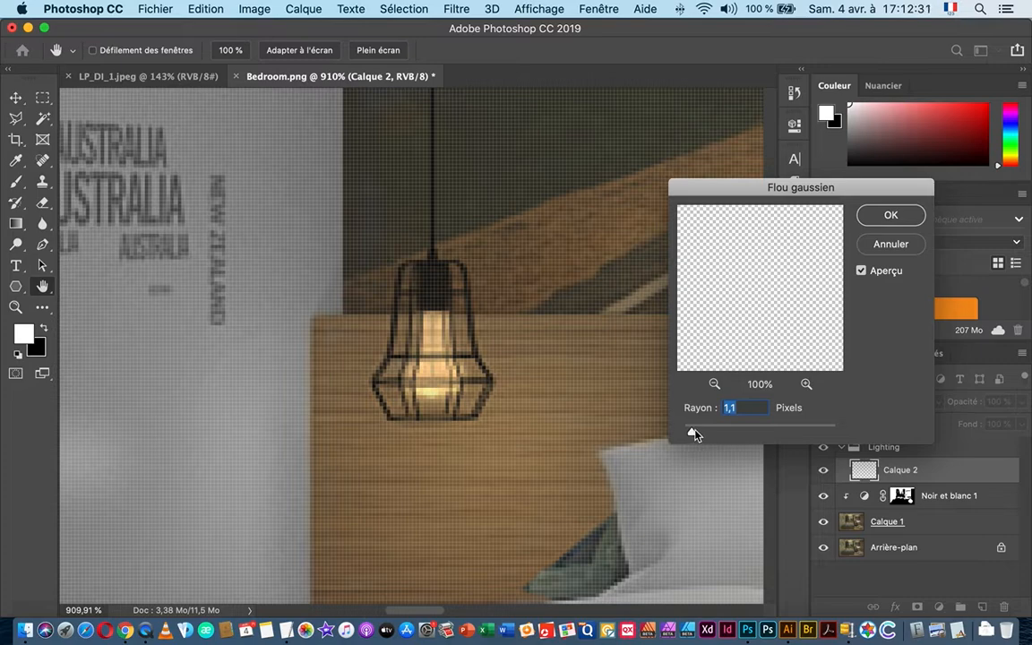
{"action": "left_click", "coordinate": [889, 217]}
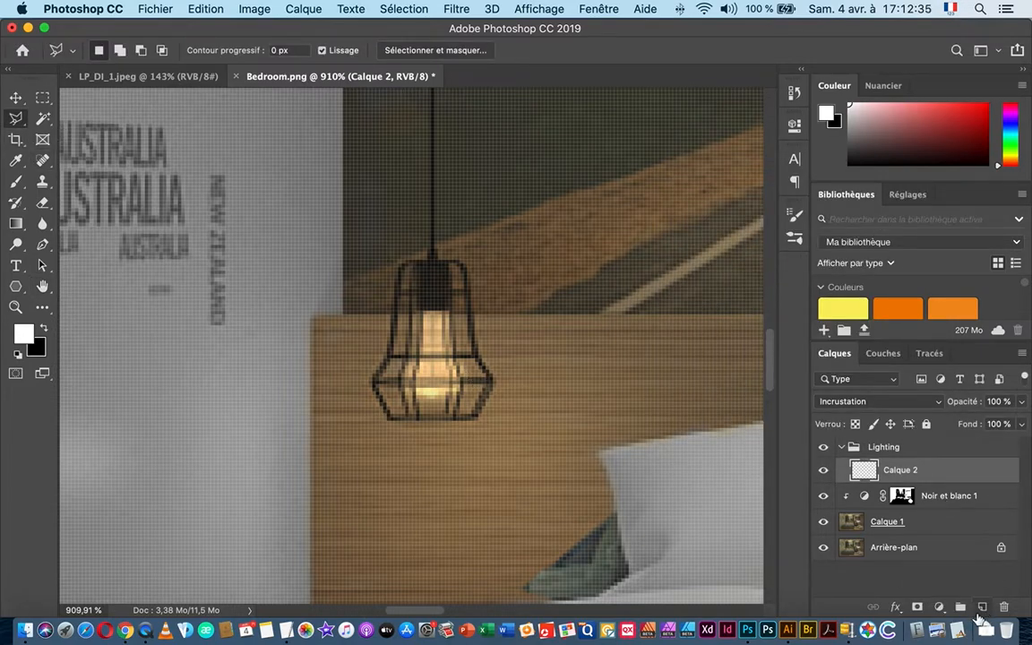
- Add an empty layer above the bulb layer in the Lighting group and set its blend mode to Incrustation
{"action": "left_click", "coordinate": [983, 609]}
{"action": "left_click", "coordinate": [862, 404]}
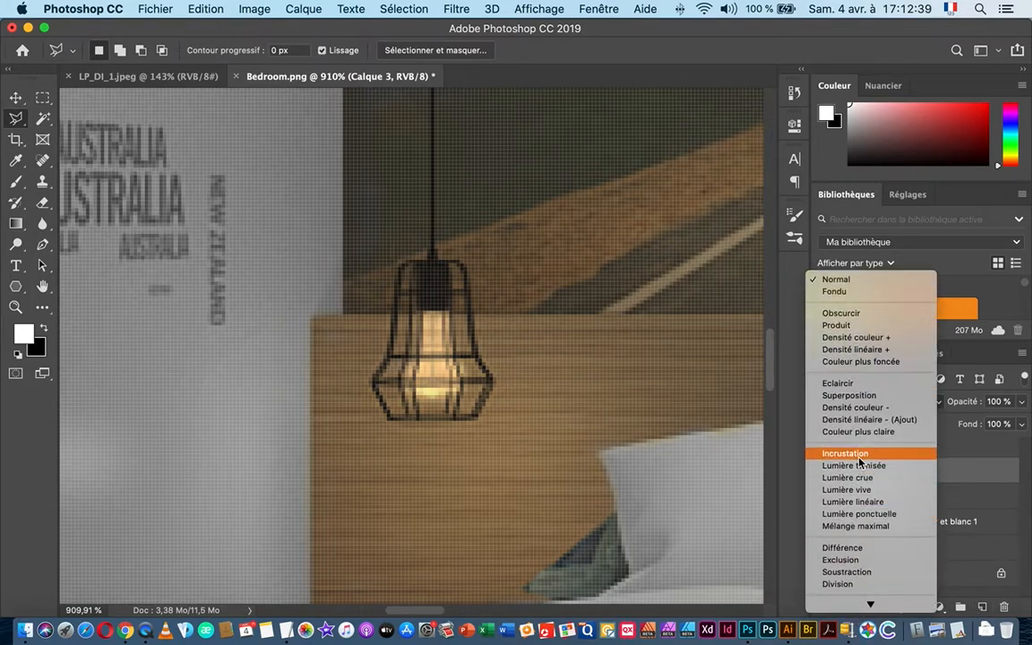
{"action": "left_click", "coordinate": [845, 454]}
- Paint a soft white glow over the left lamp's bulb with a 64 px brush
{"action": "left_click", "coordinate": [15, 184]}
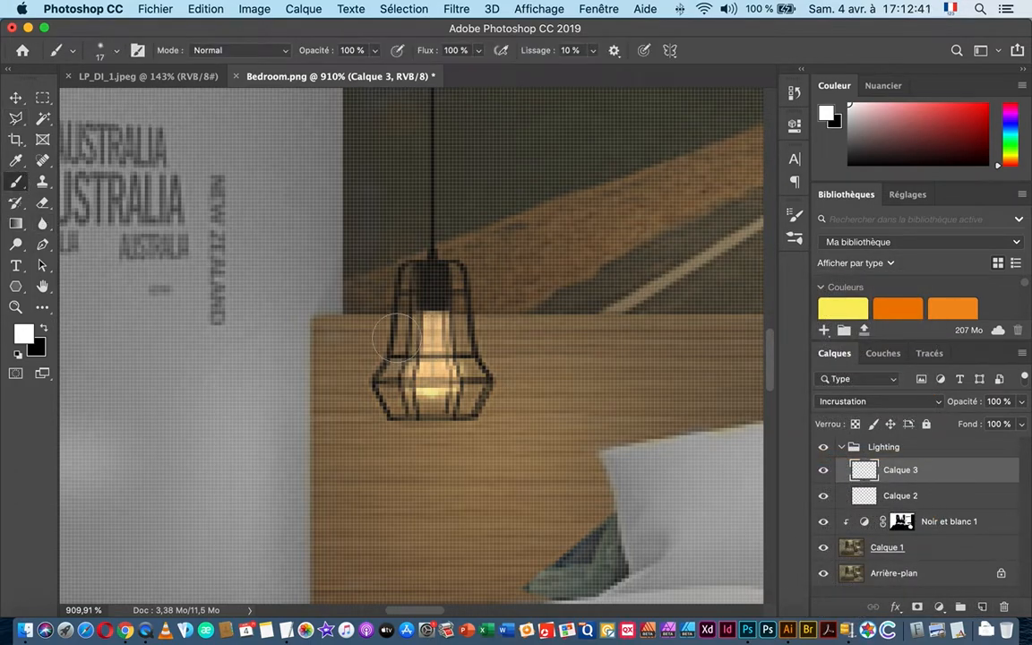
{"action": "left_click_drag", "start_coordinate": [424, 374], "coordinate": [577, 390]}
{"action": "left_click_drag", "start_coordinate": [439, 371], "coordinate": [453, 380]}
{"action": "left_click", "coordinate": [448, 408]}
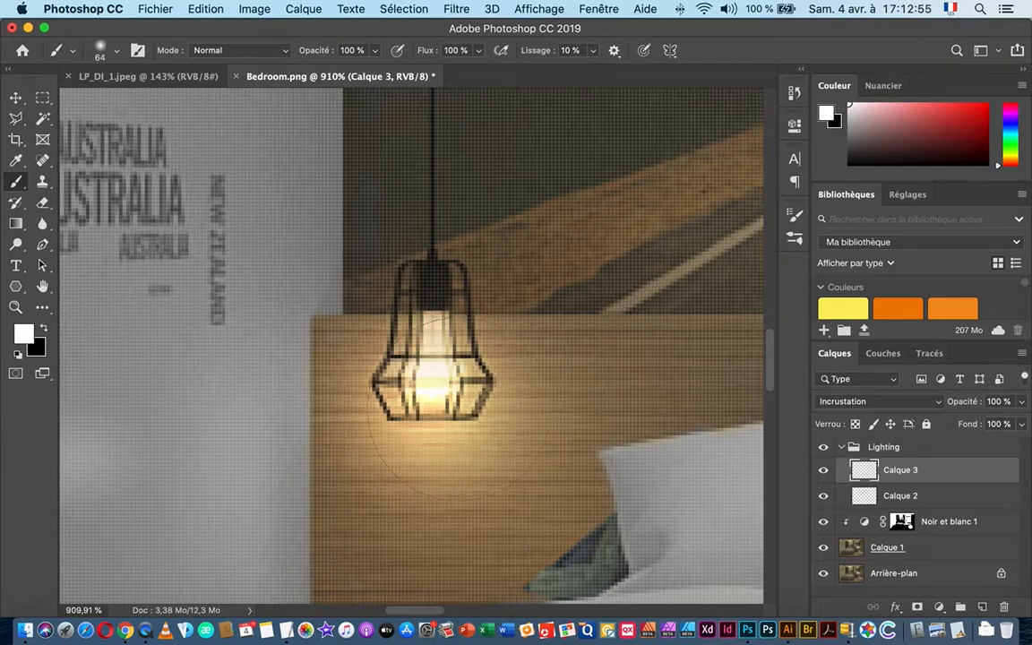
- Compare the room with the Lighting group hidden and shown to examine the left lamp's glow
{"action": "scroll", "coordinate": [391, 410], "scroll_direction": "down", "scroll_amount": 10}
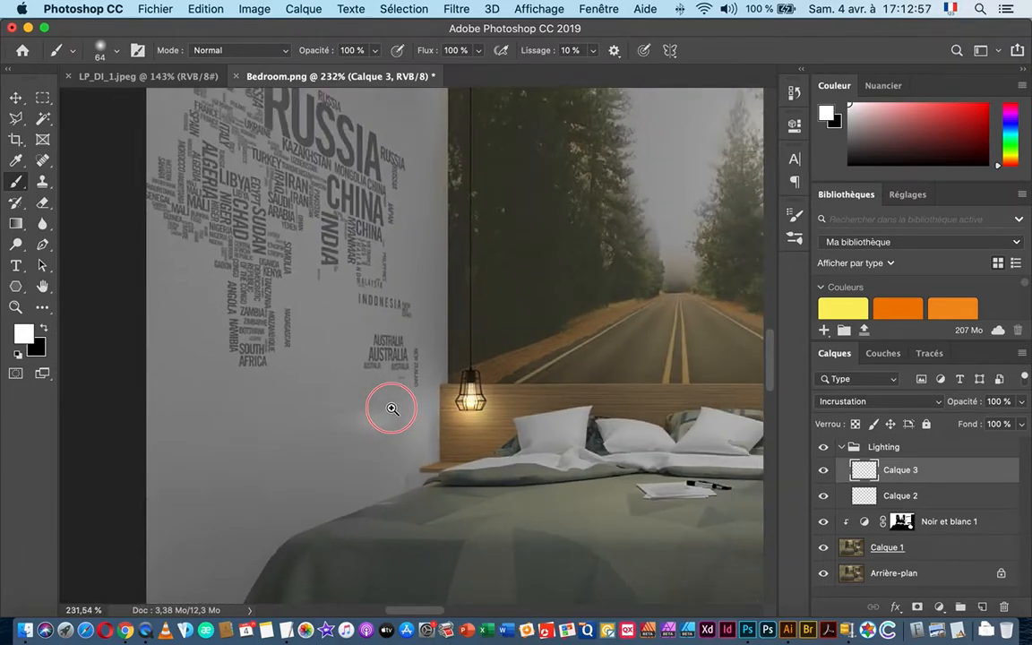
{"action": "left_click", "coordinate": [824, 448]}
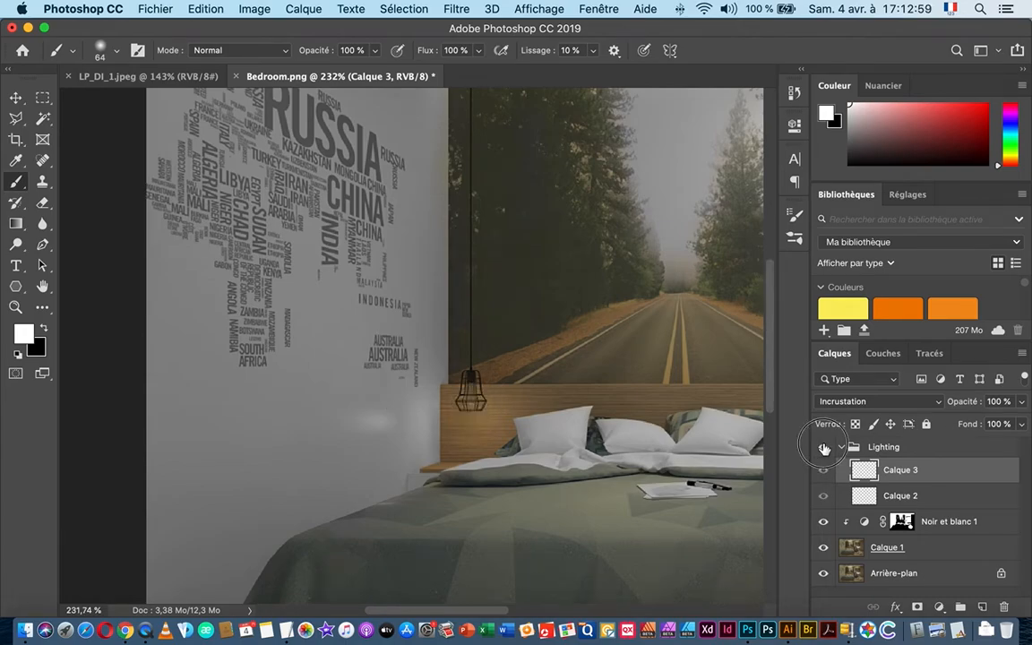
{"action": "left_click", "coordinate": [824, 448]}
{"action": "left_click", "coordinate": [824, 448]}
{"action": "left_click", "coordinate": [824, 448]}
{"action": "left_click", "coordinate": [825, 448]}
{"action": "left_click", "coordinate": [825, 448]}
- Duplicate the Calque 2 and Calque 3 light layers together and place the copies on the right pendant lamp
{"action": "left_click", "coordinate": [18, 100]}
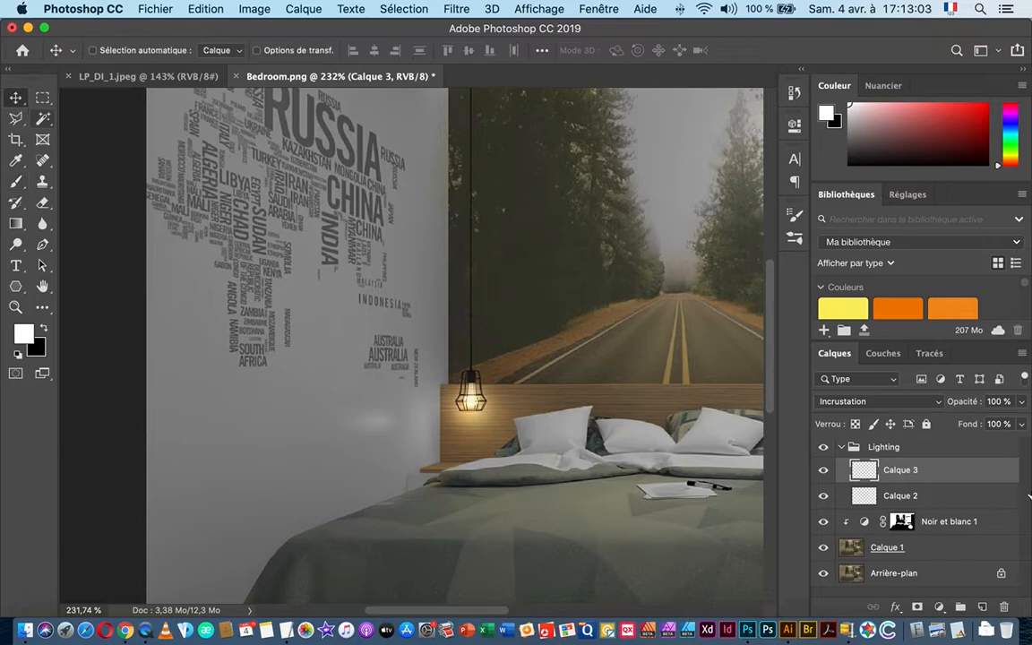
{"action": "left_click", "coordinate": [925, 498], "text": "shift"}
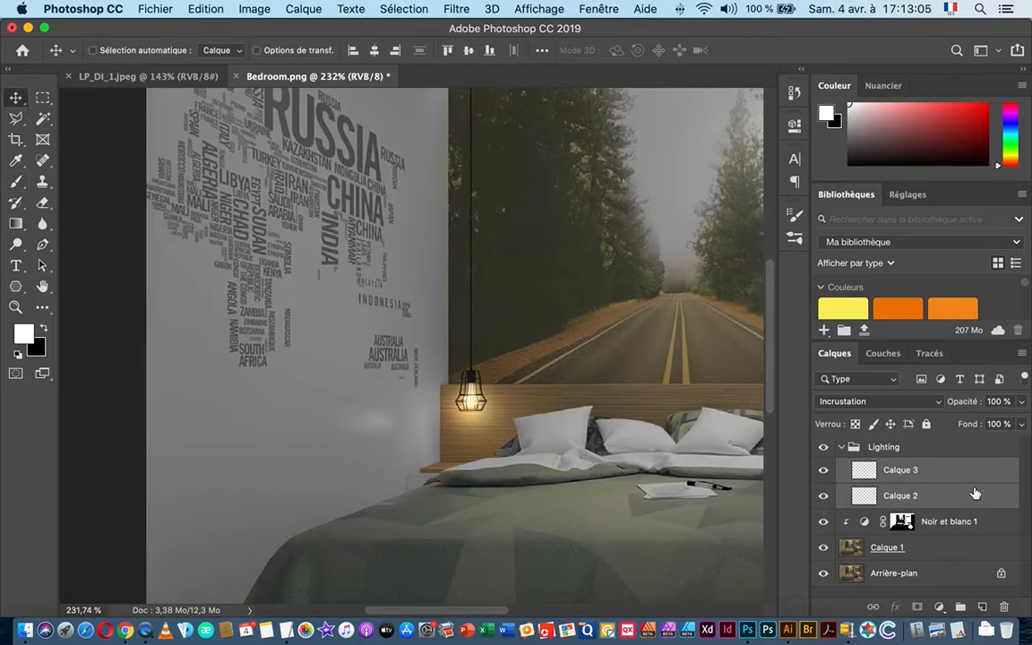
{"action": "left_click", "coordinate": [956, 470]}
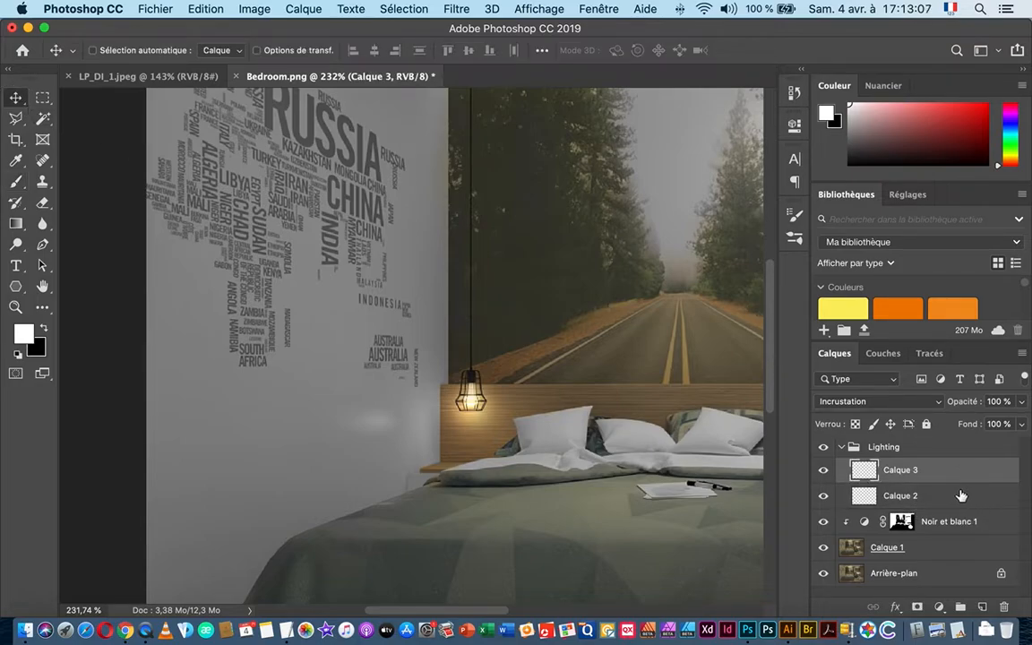
{"action": "left_click", "coordinate": [964, 496], "text": "shift"}
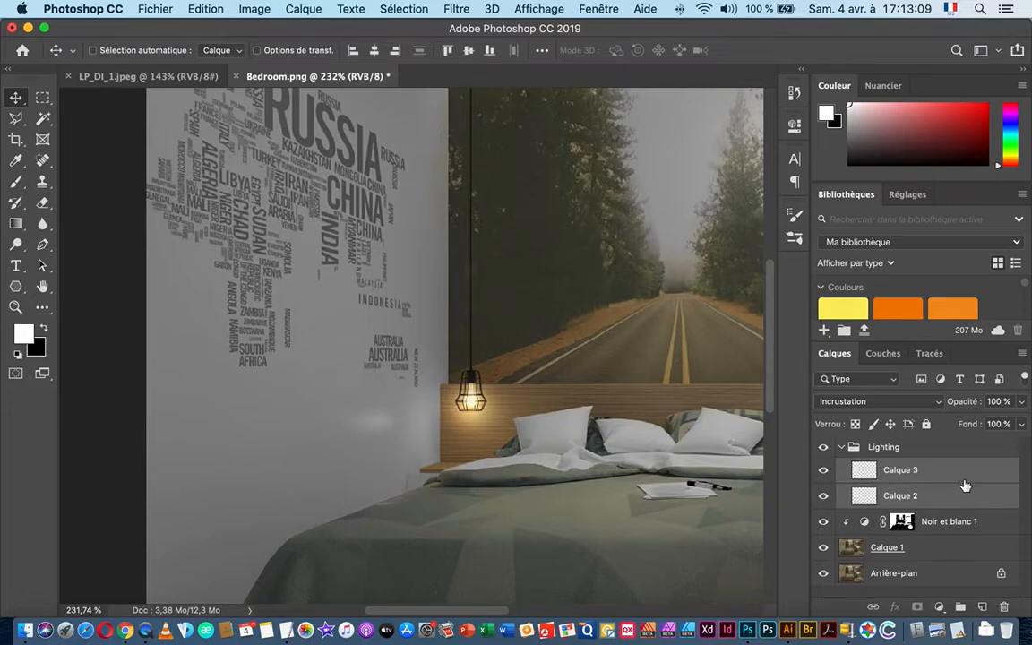
{"action": "left_click", "coordinate": [962, 473]}
{"action": "left_click", "coordinate": [968, 495], "text": "shift"}
{"action": "left_click_drag", "start_coordinate": [631, 425], "coordinate": [472, 416]}
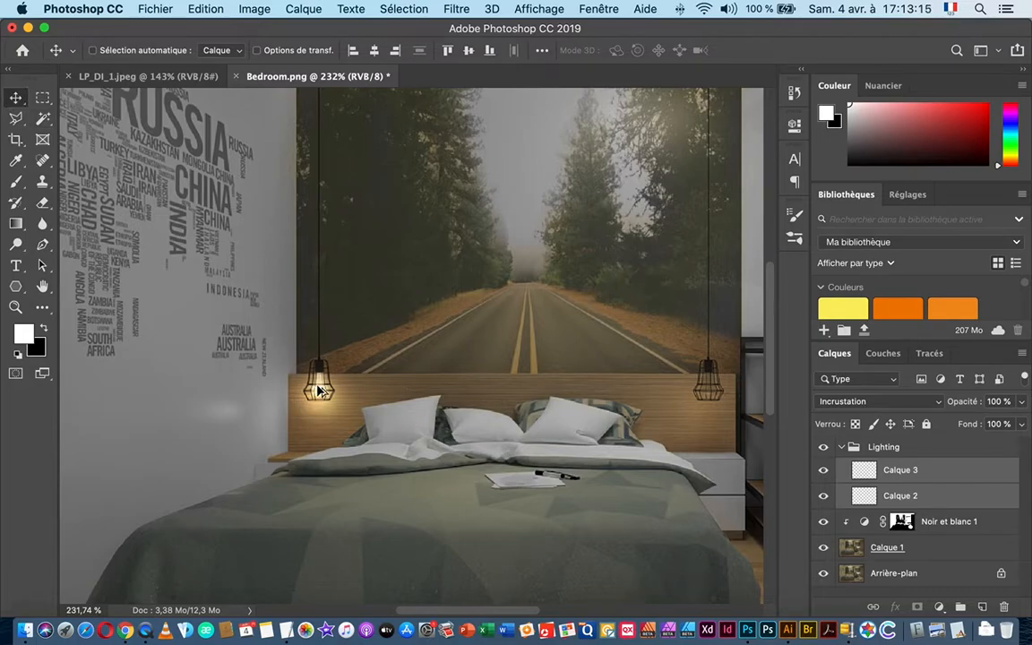
{"action": "left_click_drag", "start_coordinate": [318, 392], "coordinate": [707, 391]}
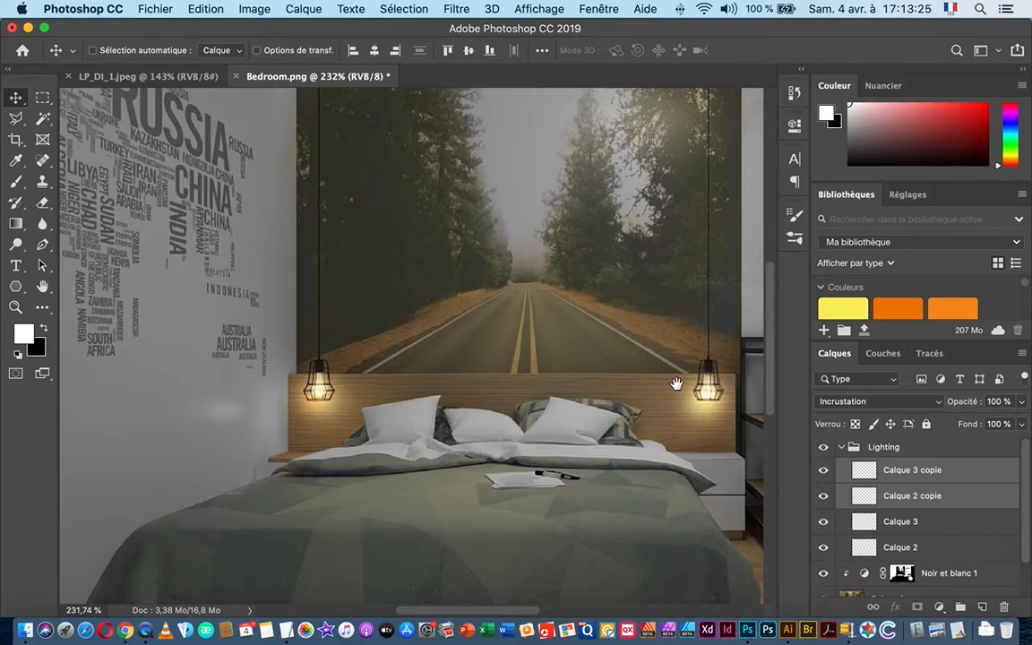
- Collapse the Lighting group and compare the room with both lamps' lighting hidden and shown
{"action": "left_click_drag", "start_coordinate": [675, 388], "coordinate": [609, 436]}
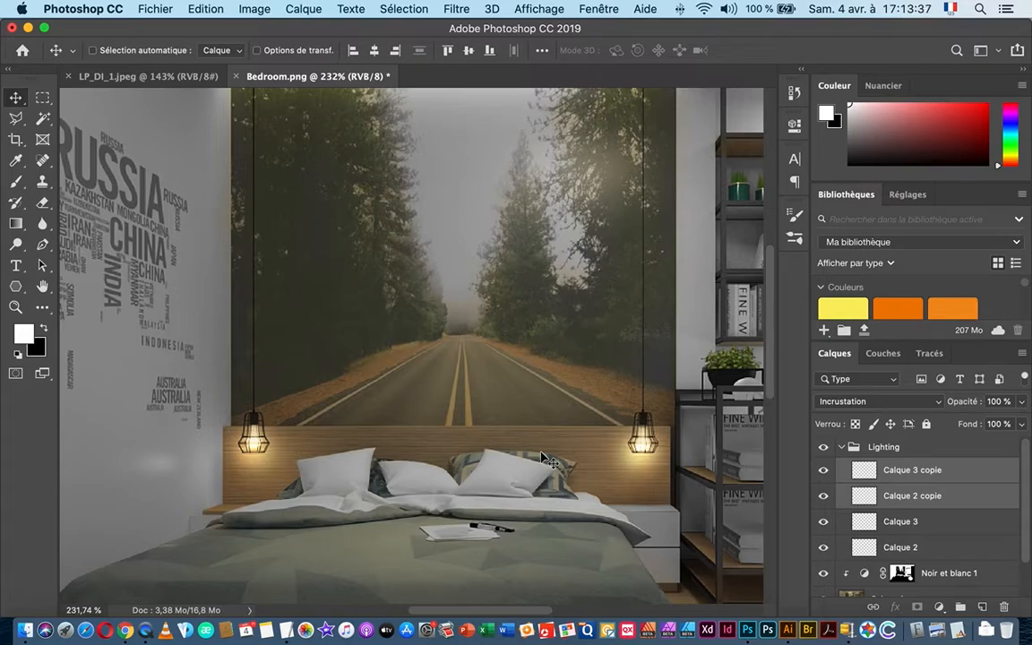
{"action": "left_click", "coordinate": [844, 447]}
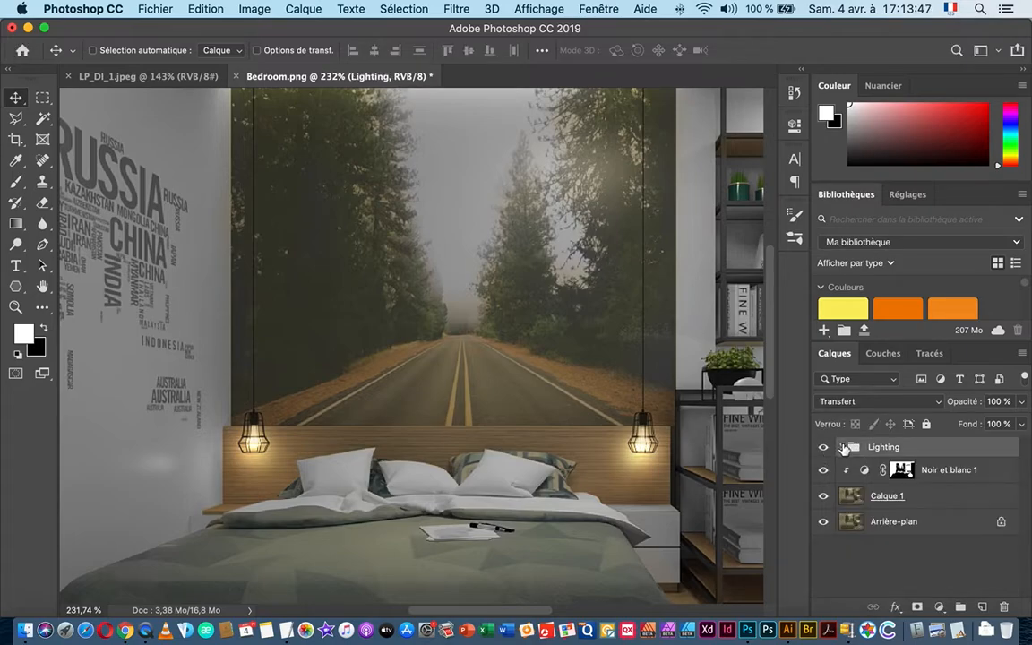
{"action": "left_click", "coordinate": [825, 448]}
{"action": "left_click", "coordinate": [824, 448]}
{"action": "left_click", "coordinate": [825, 449]}
{"action": "left_click", "coordinate": [825, 449]}
- Expand the Lighting group and toggle Calque 3's visibility to check which lamp glow it holds
{"action": "left_click", "coordinate": [842, 450]}
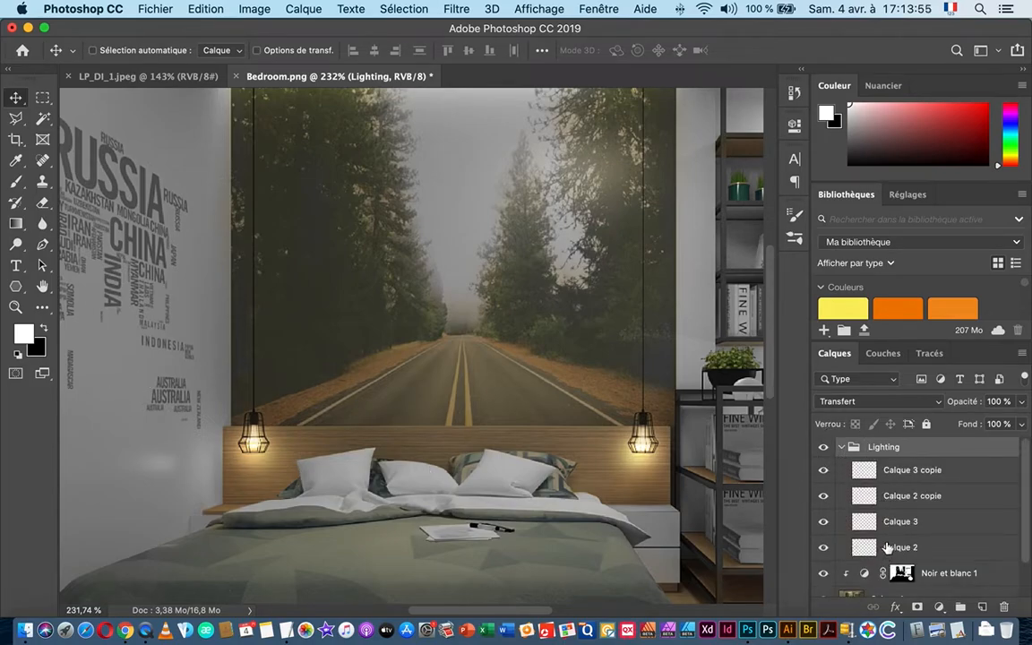
{"action": "left_click", "coordinate": [845, 544]}
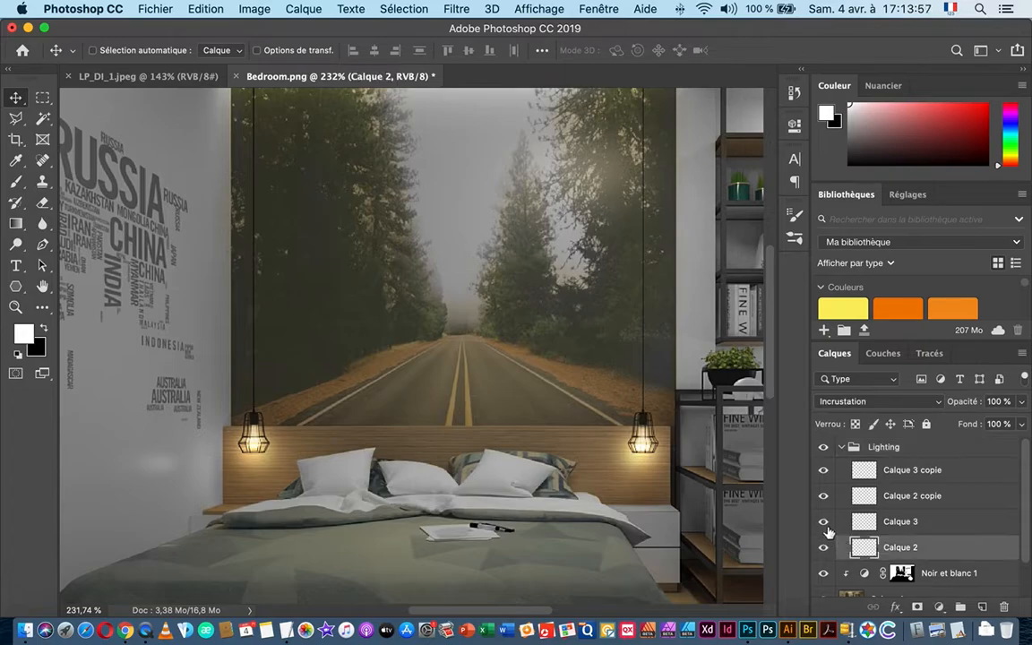
{"action": "left_click", "coordinate": [824, 521]}
{"action": "left_click", "coordinate": [824, 522]}
{"action": "left_click", "coordinate": [824, 521]}
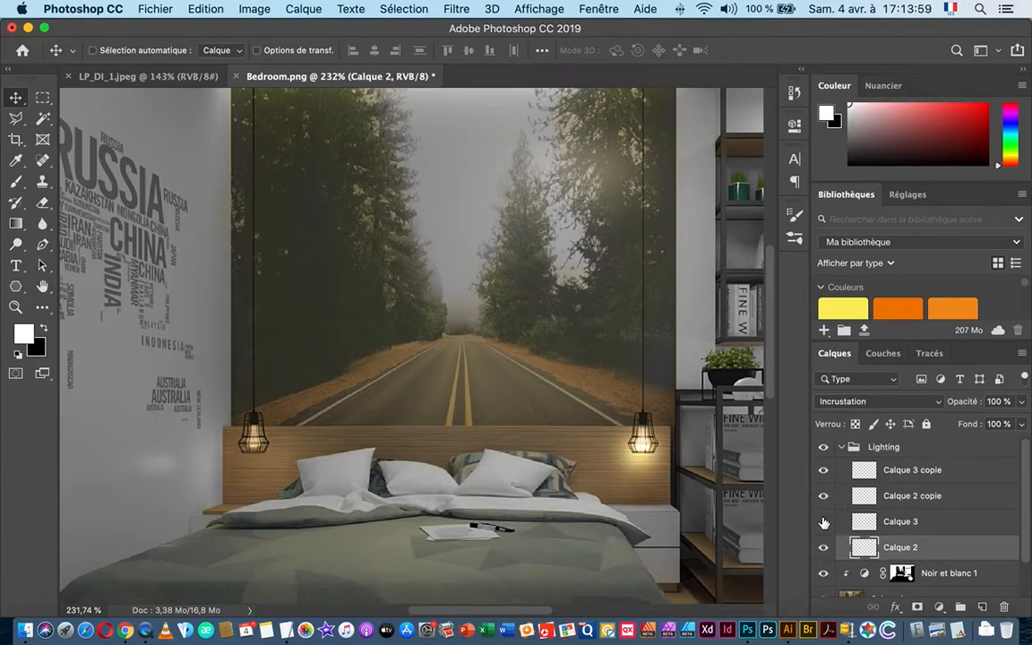
{"action": "left_click", "coordinate": [824, 521]}
- Enlarge the left lamp's glow on Calque 3 to 156.44% and nudge it into place around the bulb
{"action": "left_click", "coordinate": [863, 523]}
{"action": "key", "text": "super+t"}
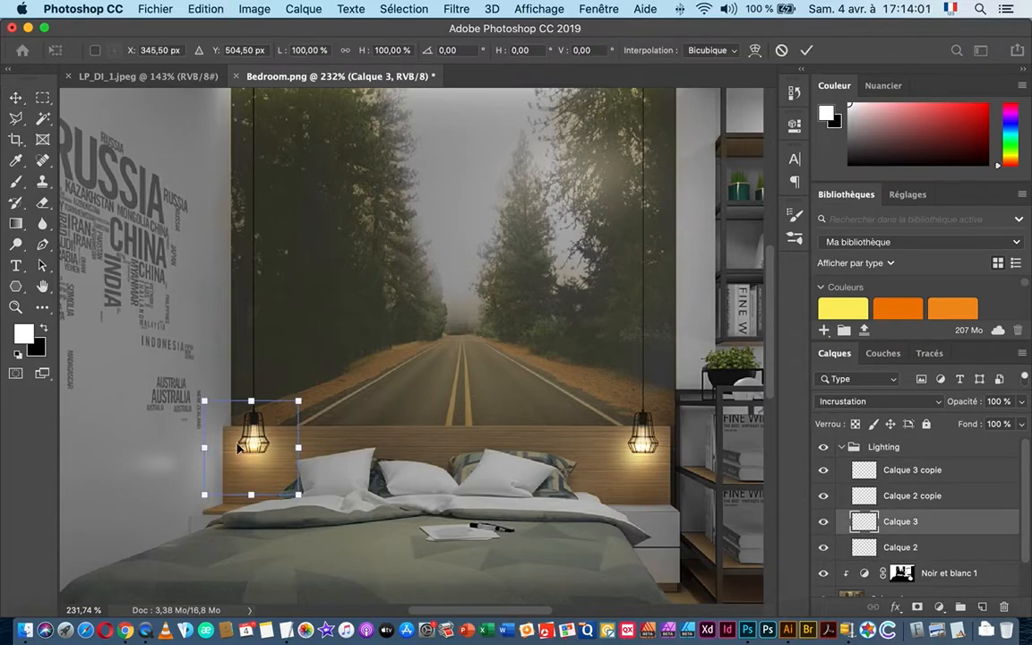
{"action": "left_click_drag", "start_coordinate": [298, 495], "coordinate": [325, 521]}
{"action": "left_click_drag", "start_coordinate": [288, 477], "coordinate": [292, 474]}
{"action": "key", "text": "Left"}
{"action": "key", "text": "Left"}
{"action": "key", "text": "Left"}
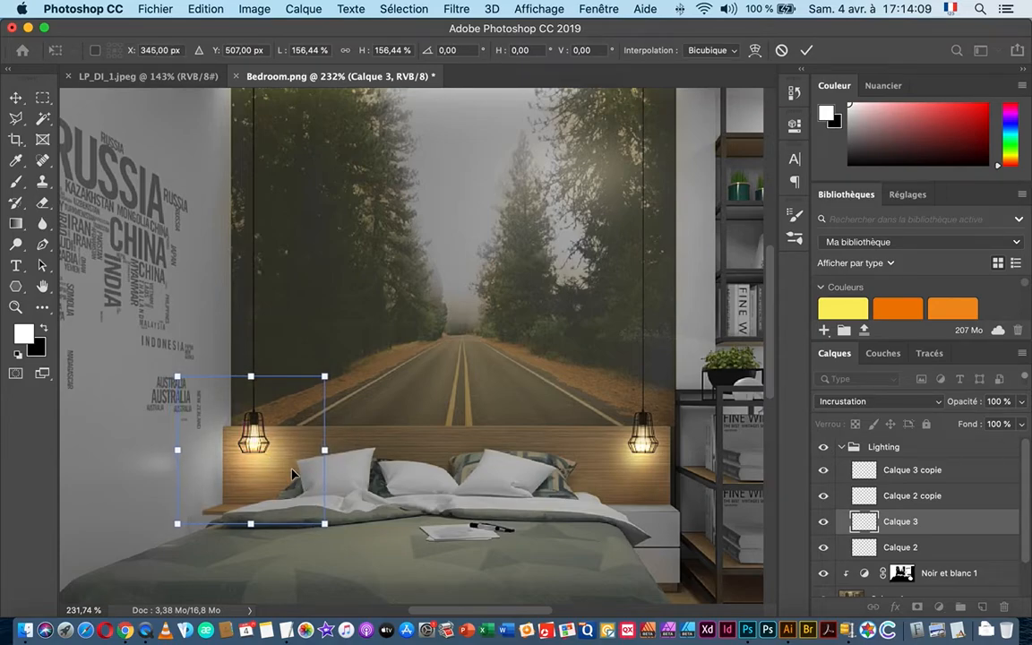
{"action": "key", "text": "Up"}
{"action": "key", "text": "Up"}
{"action": "key", "text": "Up"}
{"action": "key", "text": "Return"}
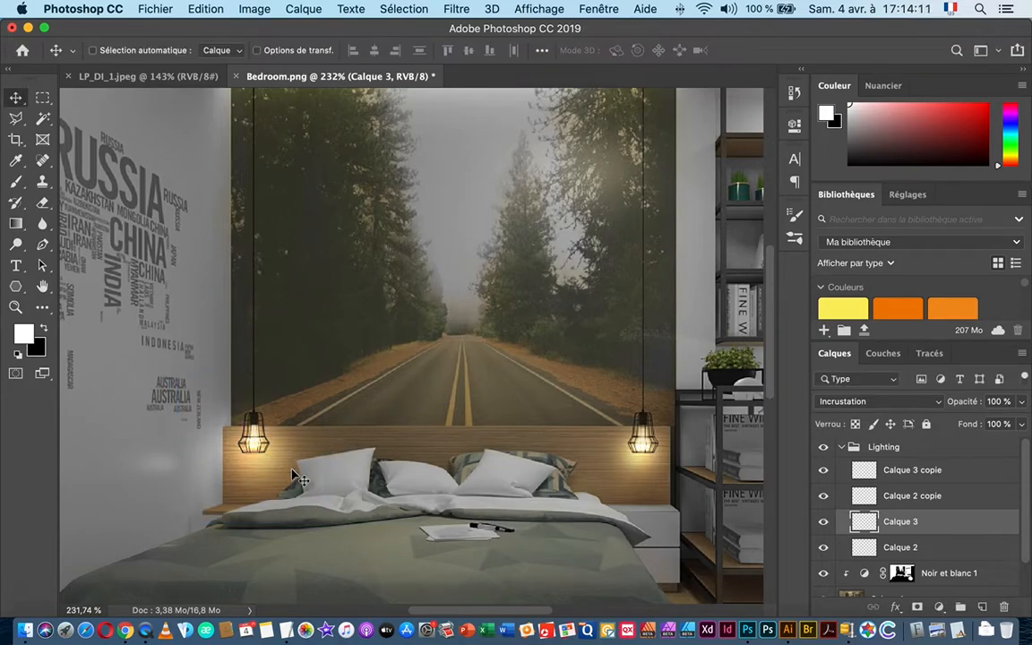
- Enlarge the right lamp's glow on Calque 3 copie to 157.43% around its centre
{"action": "left_click", "coordinate": [900, 475]}
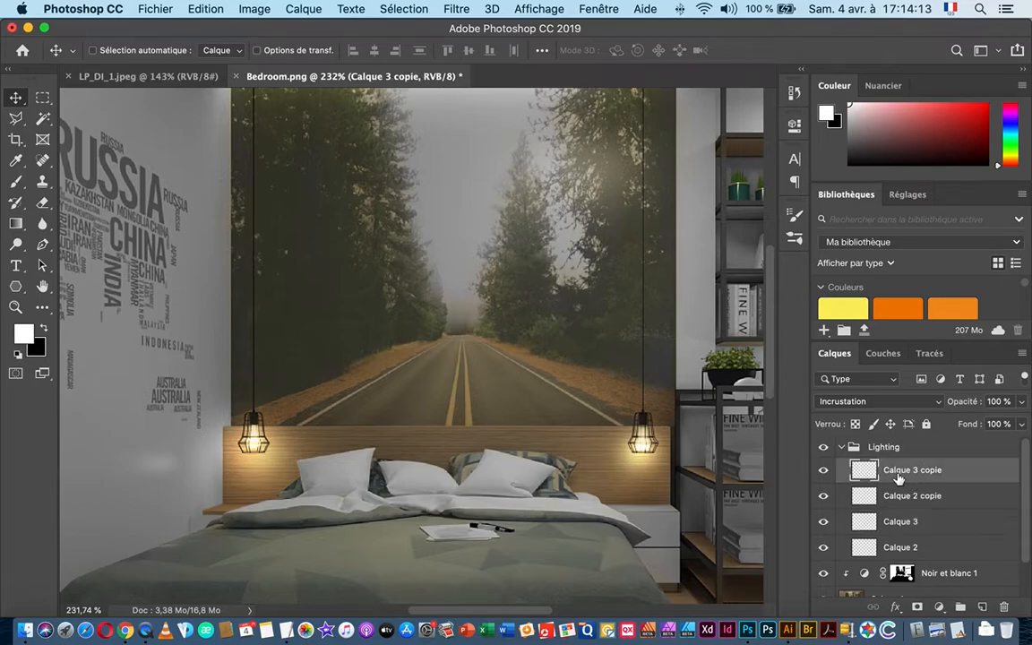
{"action": "key", "text": "super+t"}
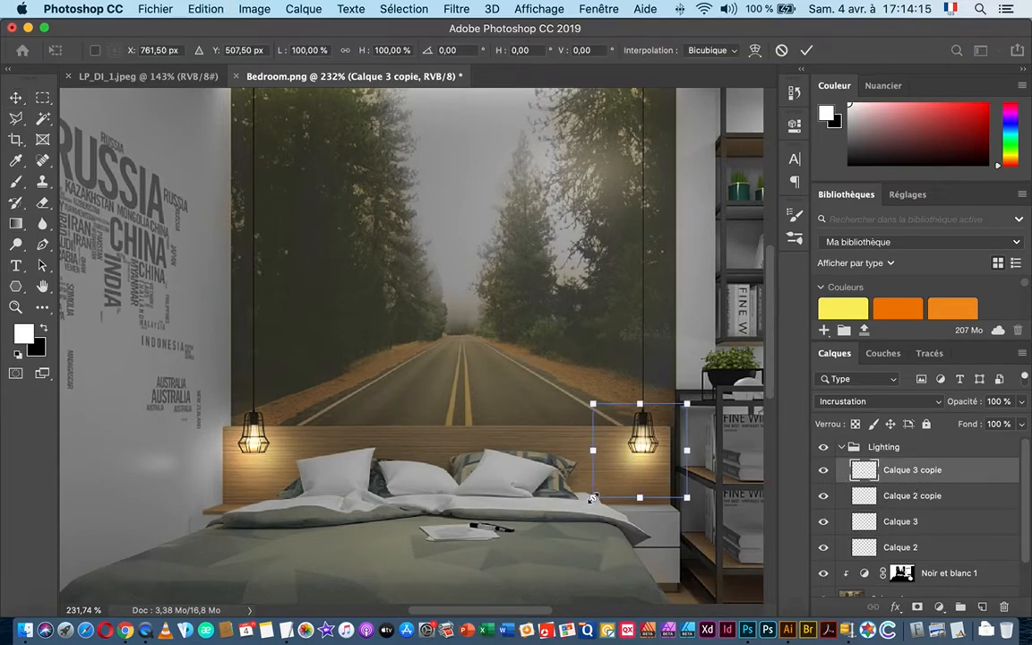
{"action": "left_click_drag", "start_coordinate": [592, 498], "coordinate": [562, 521]}
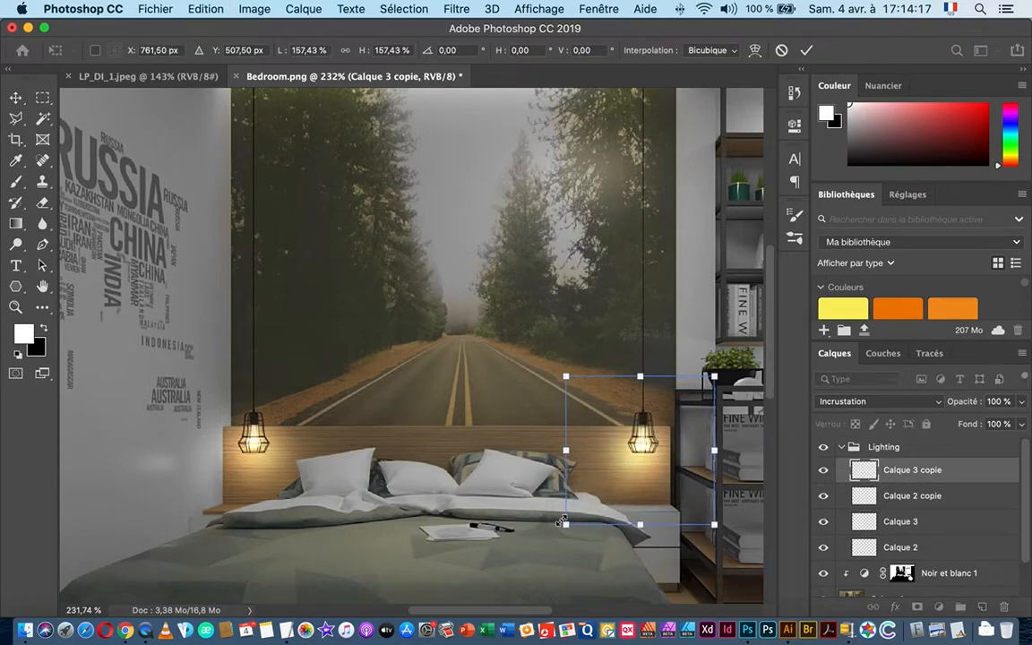
{"action": "key", "text": "Return"}
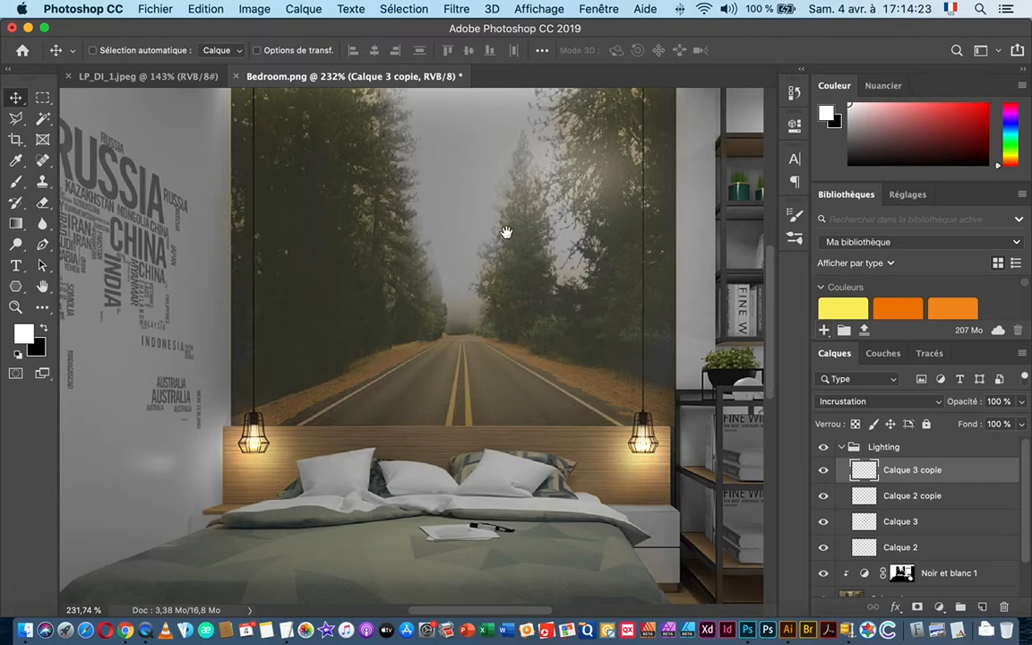
- Switch to Google Chrome and replace the pouf image search with one for "lense flare"
{"action": "left_click_drag", "start_coordinate": [468, 165], "coordinate": [427, 437]}
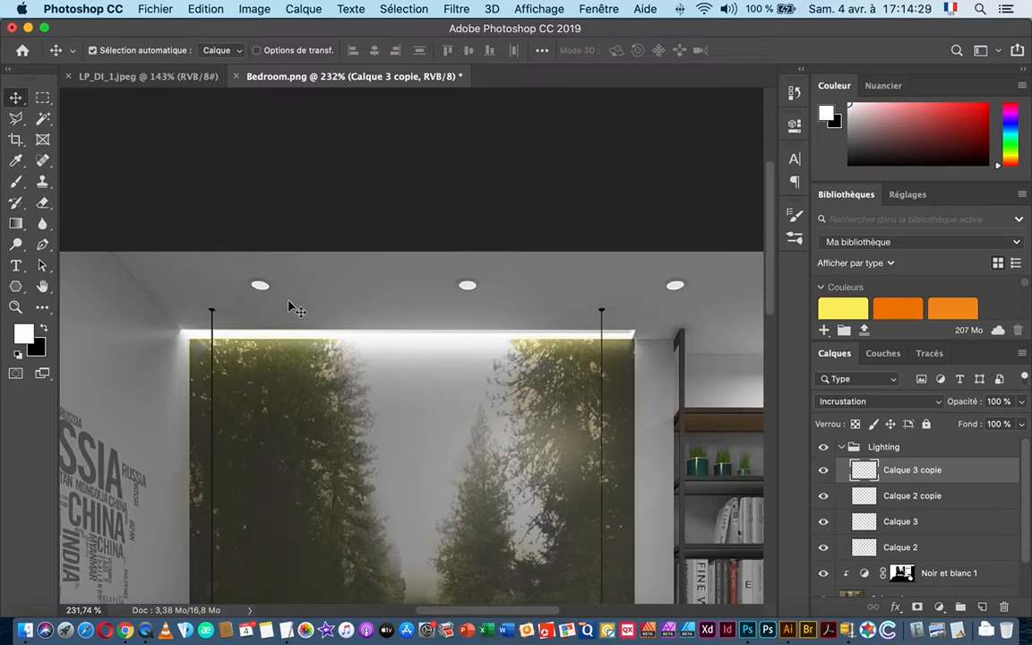
{"action": "key", "text": "super+Tab"}
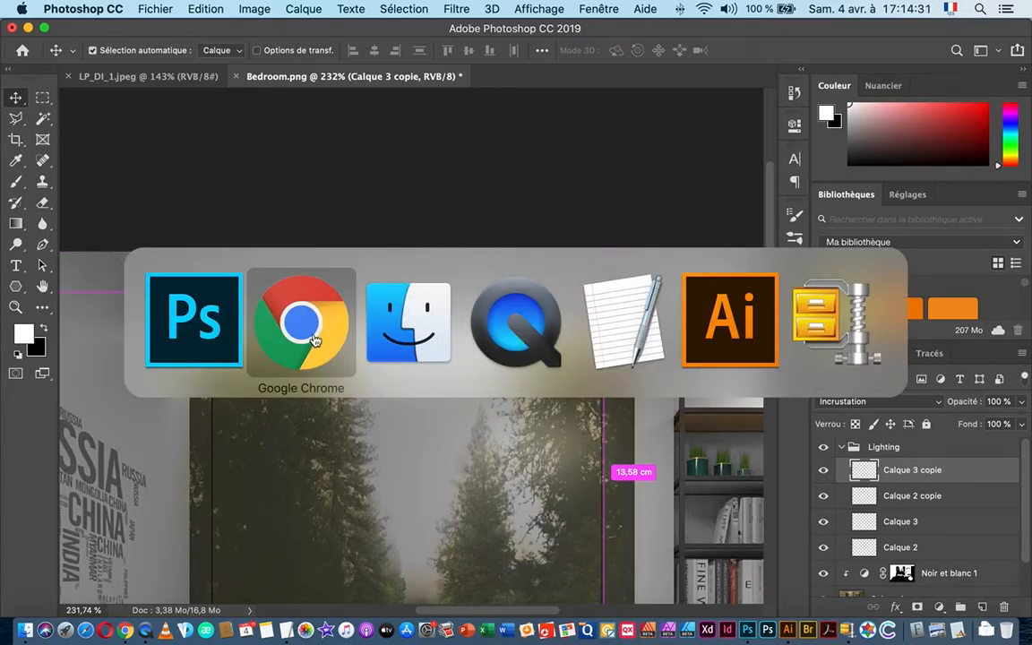
{"action": "scroll", "coordinate": [465, 135], "scroll_direction": "up", "scroll_amount": 3}
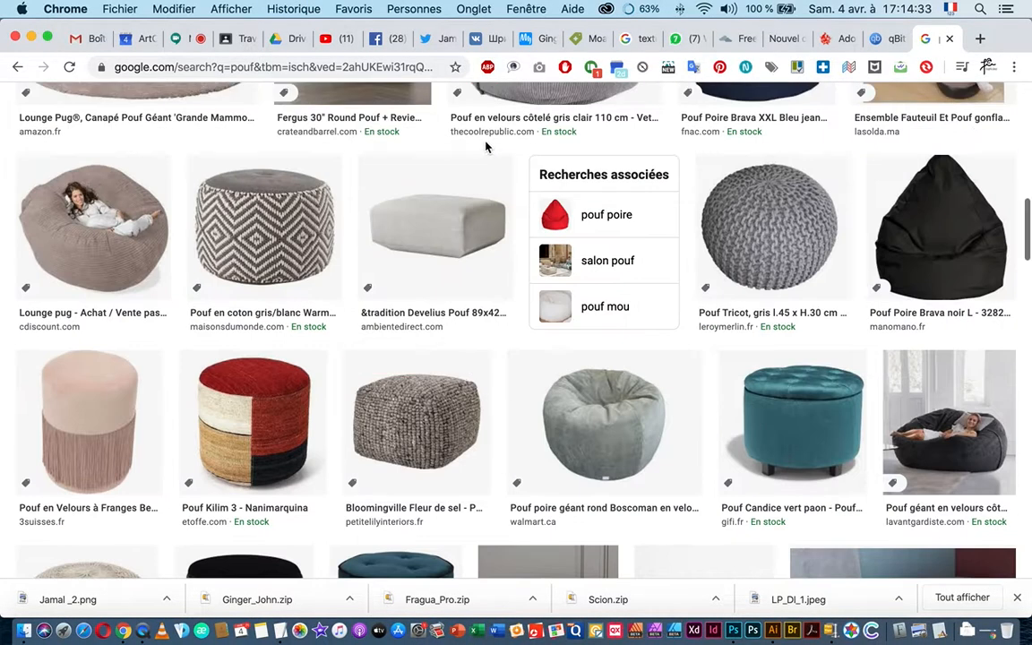
{"action": "scroll", "coordinate": [486, 146], "scroll_direction": "up", "scroll_amount": 10}
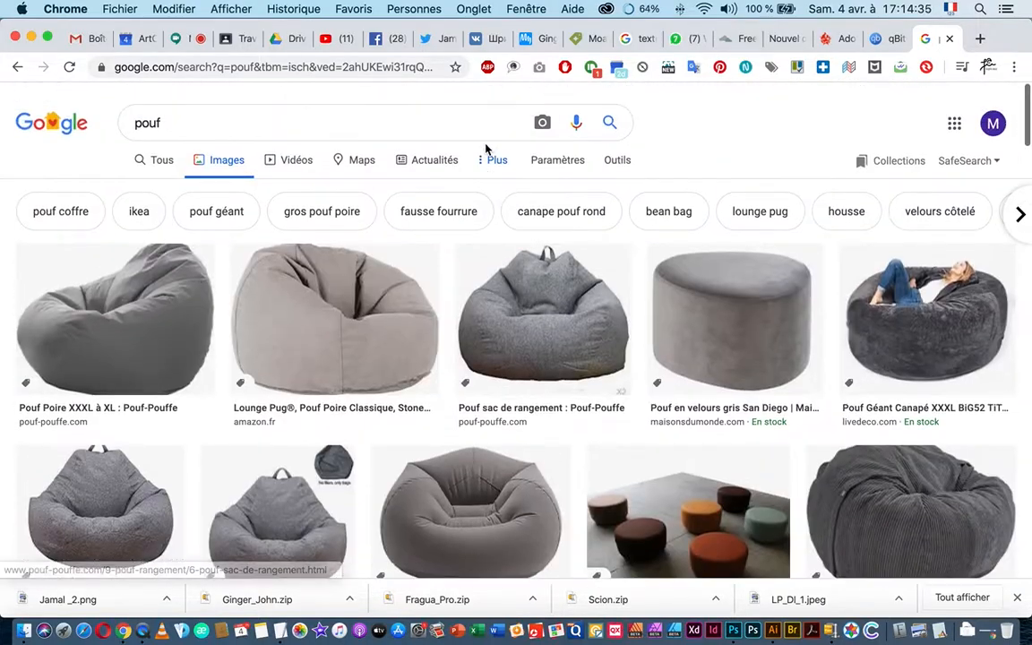
{"action": "double_click", "coordinate": [114, 115]}
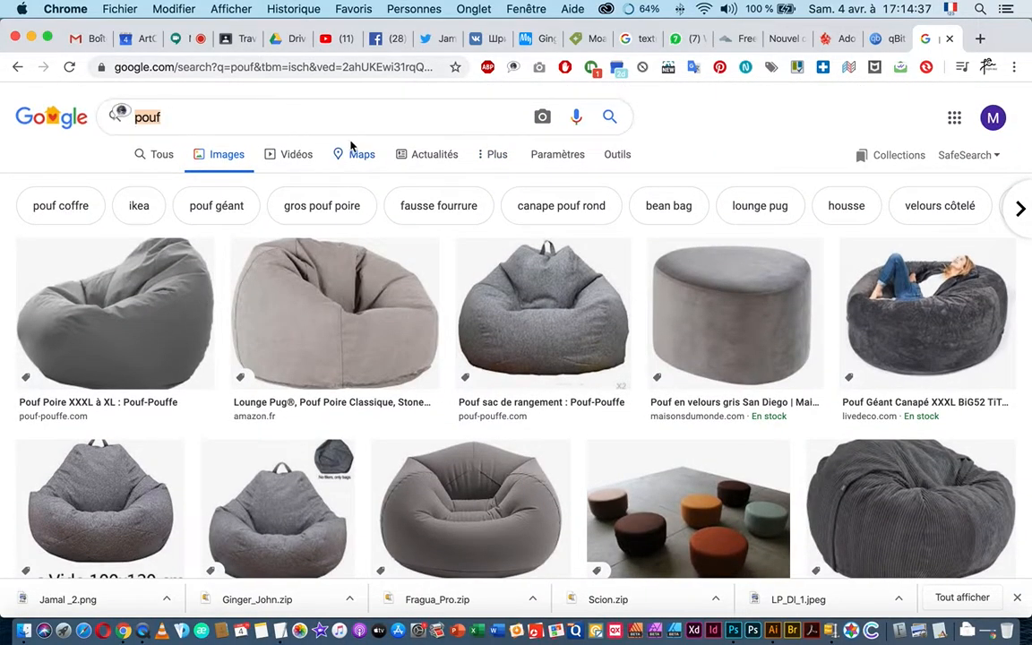
{"action": "type", "text": "le"}
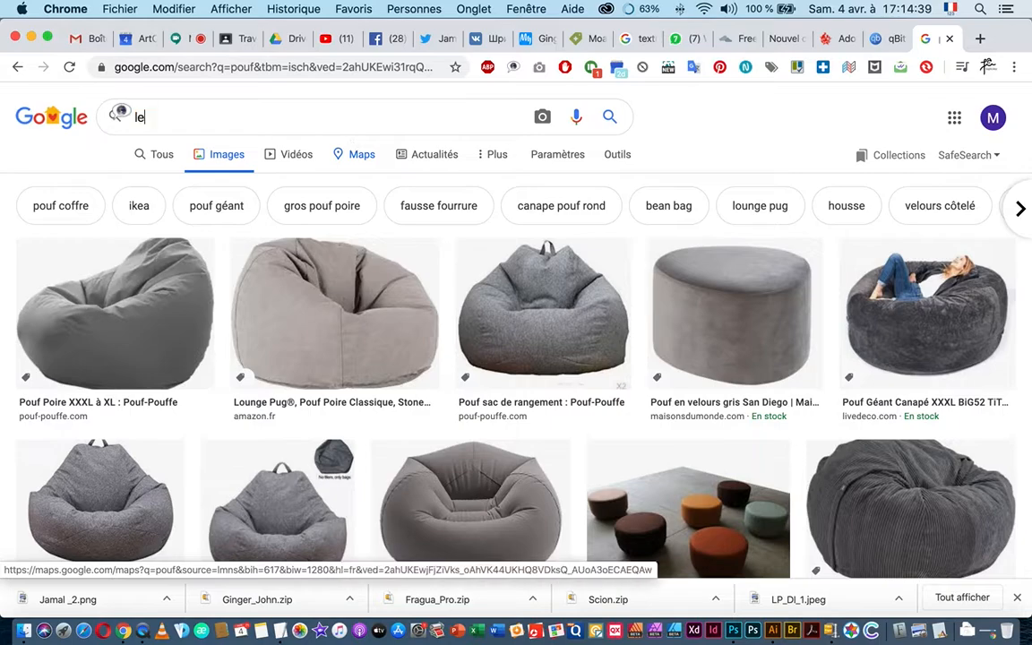
{"action": "type", "text": "ns"}
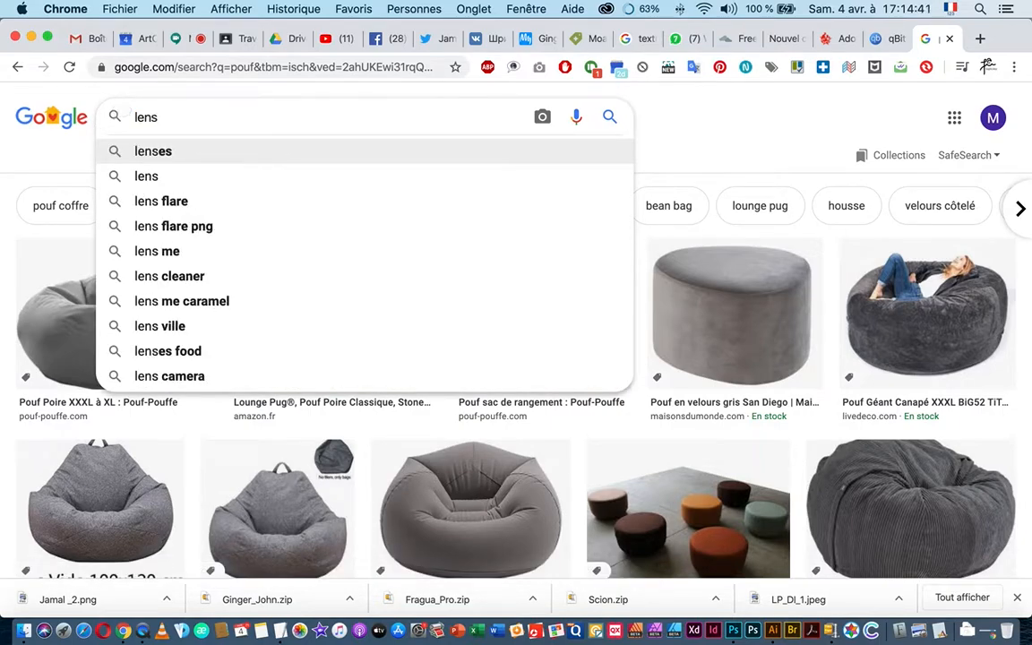
{"action": "type", "text": "e "}
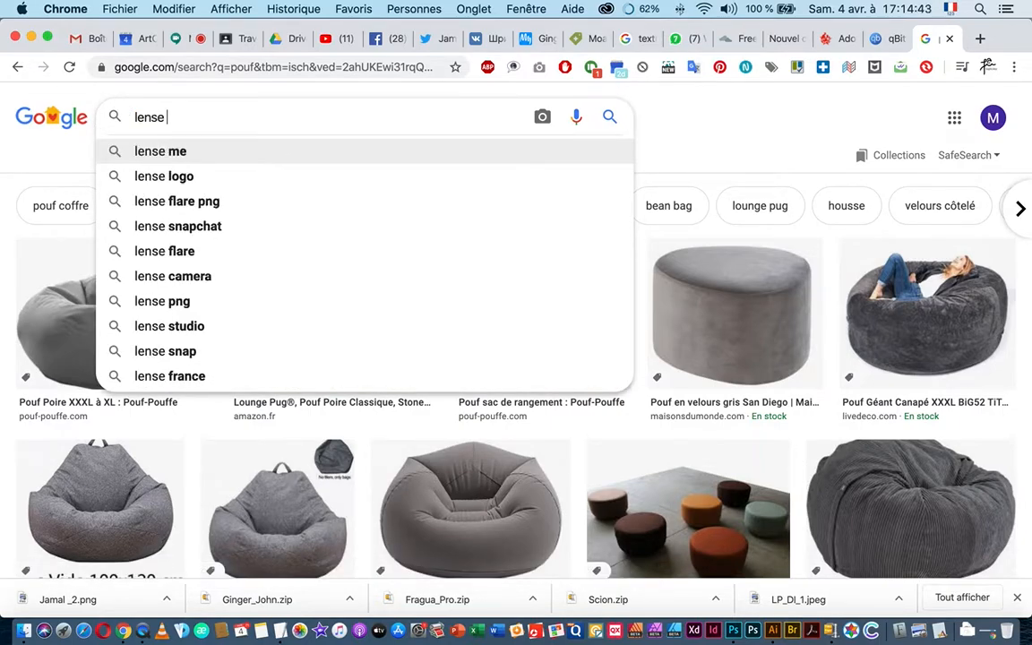
{"action": "type", "text": "fl"}
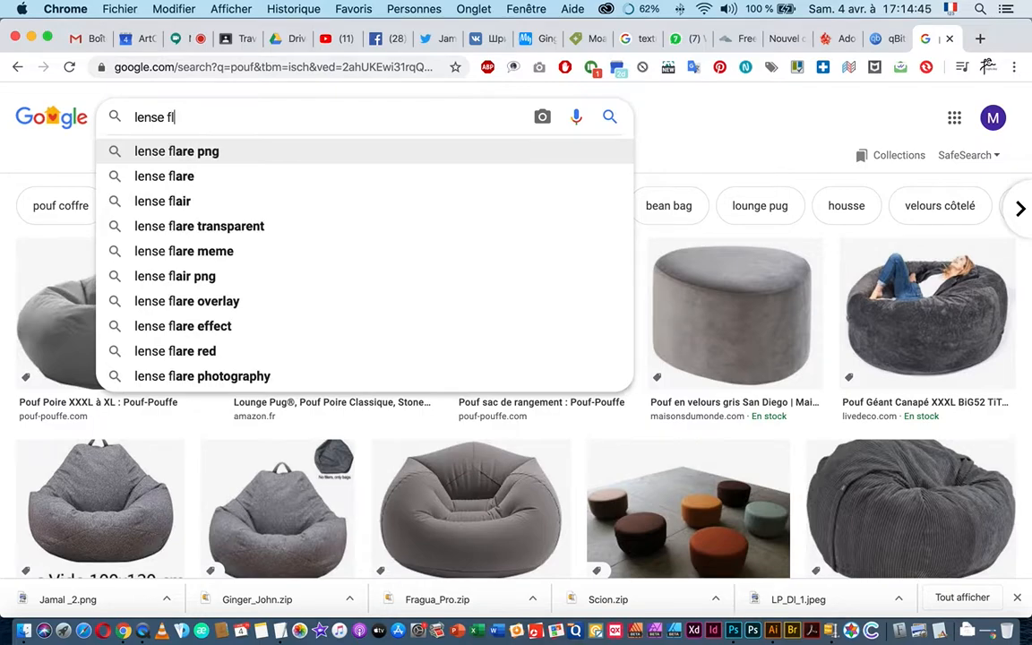
{"action": "type", "text": "are"}
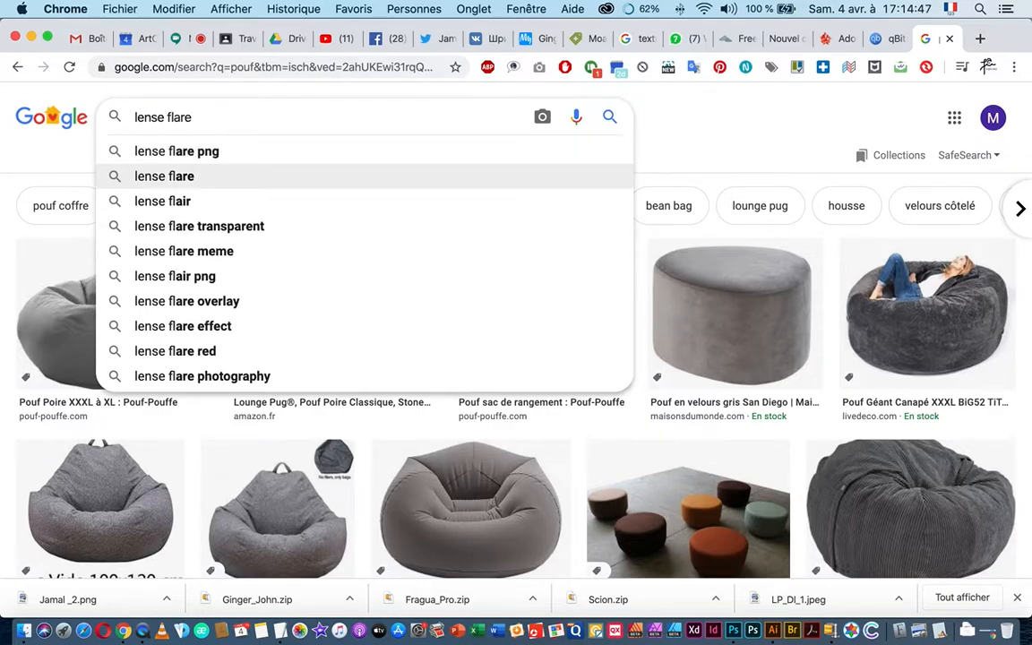
{"action": "key", "text": "Return"}
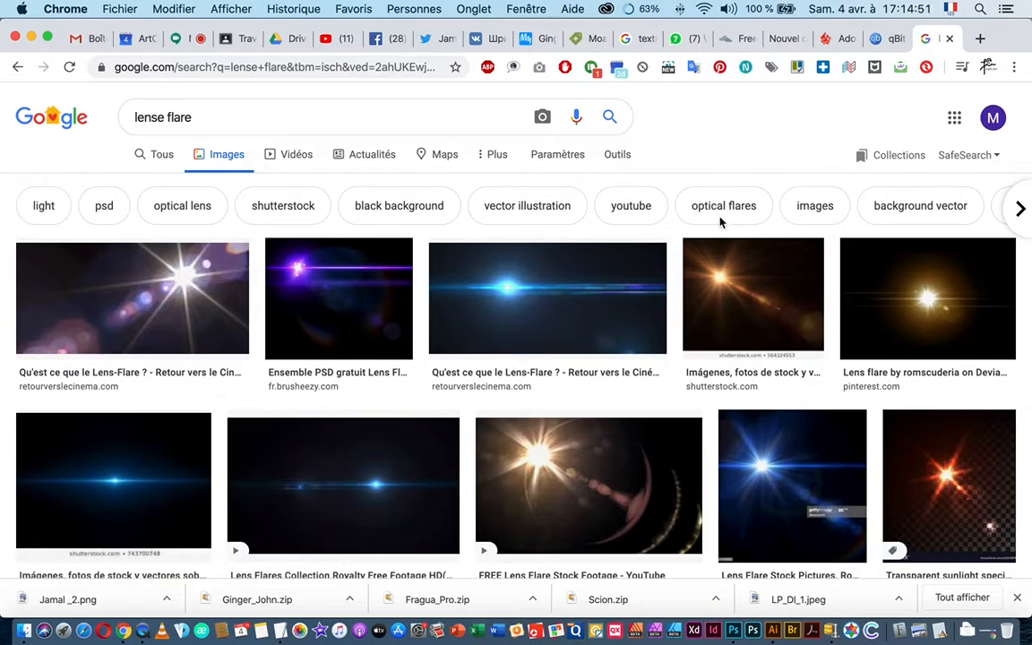
- Browse the flare image results, open the pink Eye Lens Flare PNG from dlpng.com and copy the image
{"action": "scroll", "coordinate": [625, 408], "scroll_direction": "down", "scroll_amount": 5}
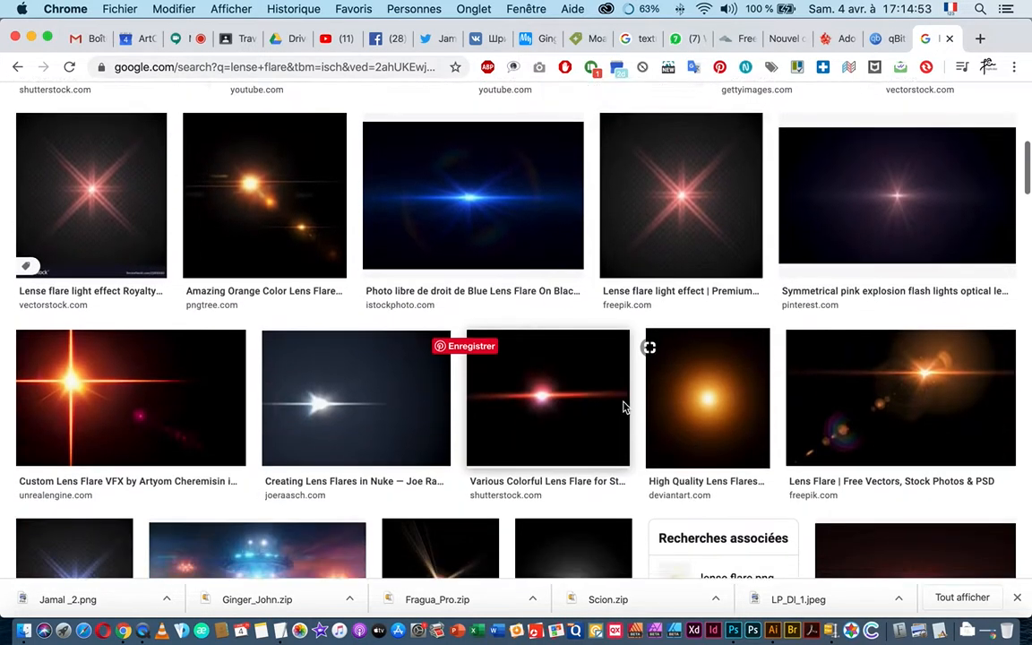
{"action": "scroll", "coordinate": [625, 408], "scroll_direction": "down", "scroll_amount": 5}
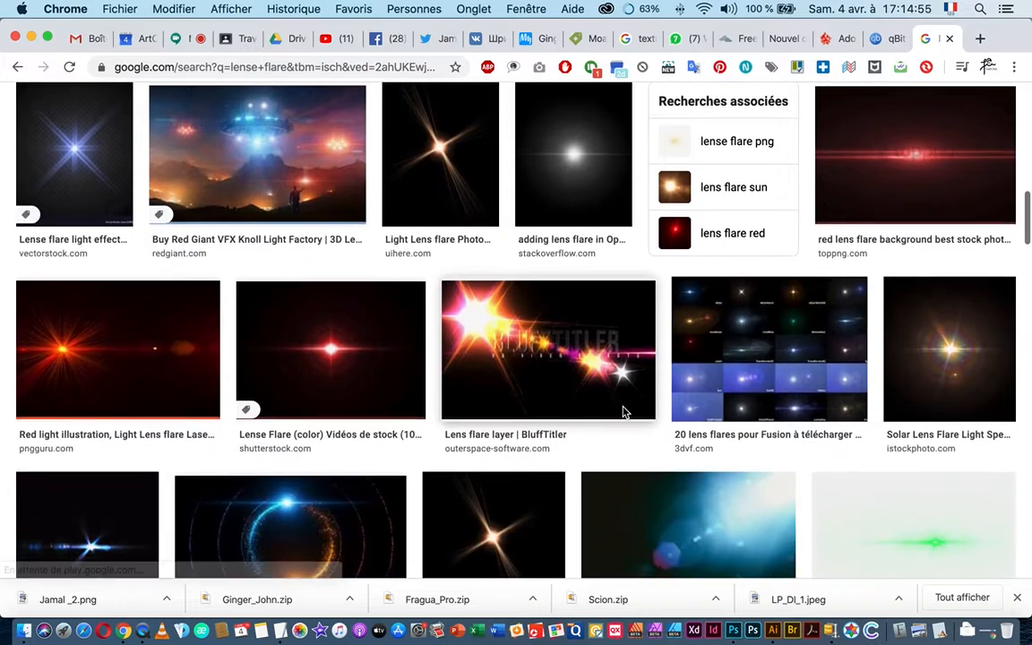
{"action": "scroll", "coordinate": [625, 411], "scroll_direction": "down", "scroll_amount": 5}
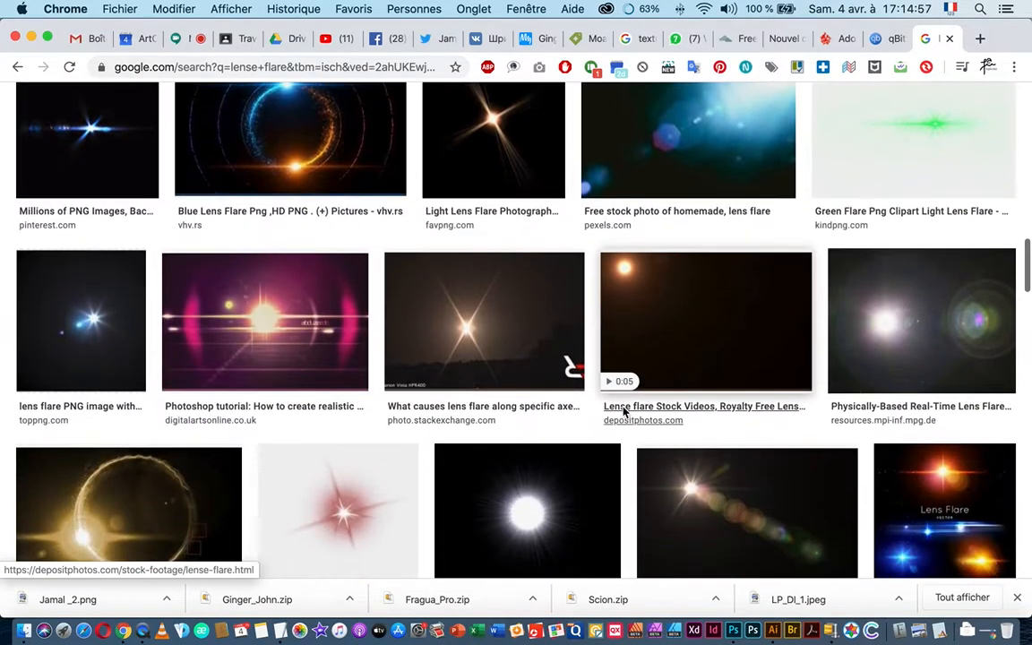
{"action": "scroll", "coordinate": [624, 411], "scroll_direction": "down", "scroll_amount": 5}
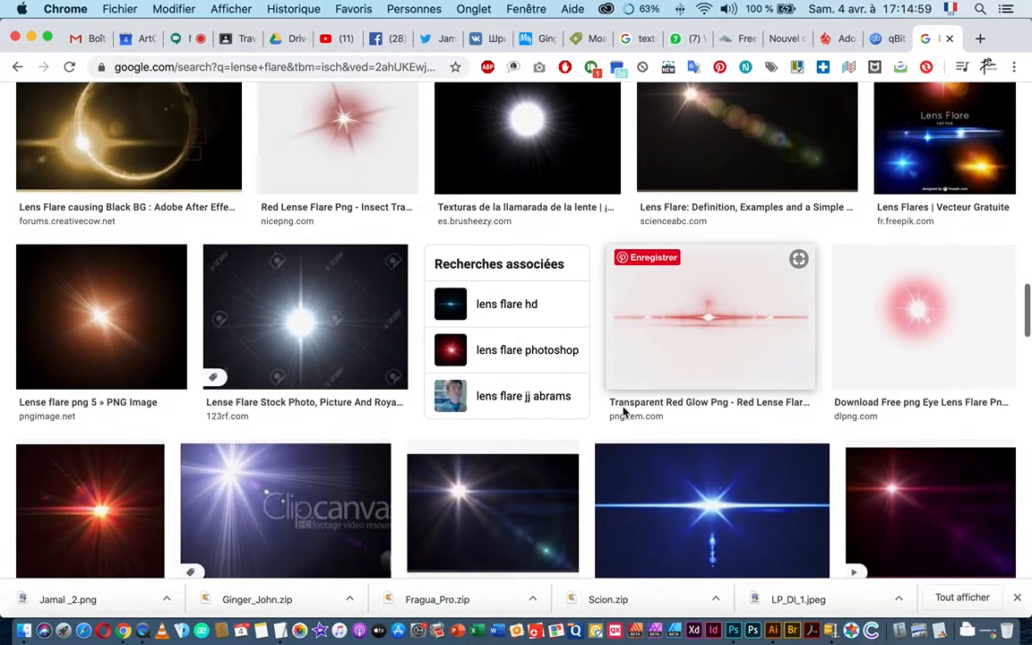
{"action": "scroll", "coordinate": [625, 411], "scroll_direction": "down", "scroll_amount": 4}
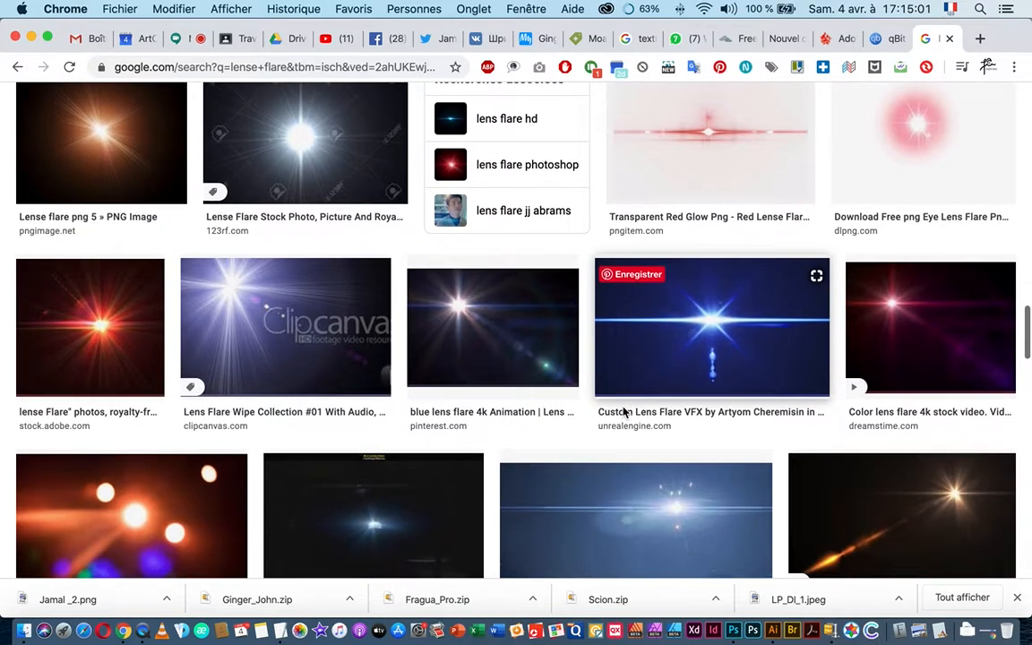
{"action": "scroll", "coordinate": [624, 412], "scroll_direction": "down", "scroll_amount": 2}
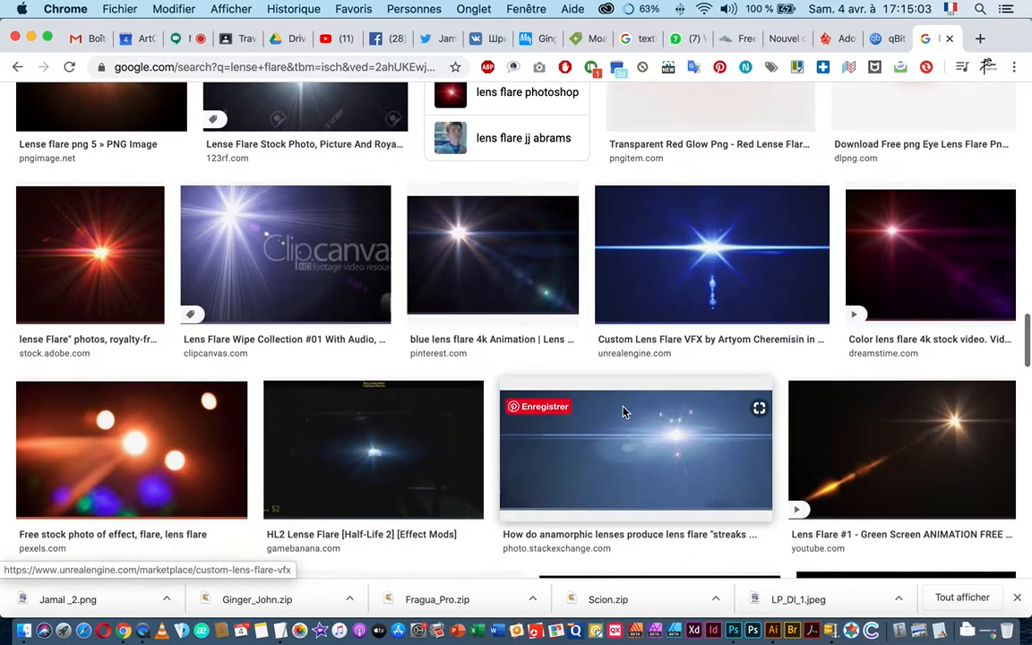
{"action": "scroll", "coordinate": [625, 411], "scroll_direction": "up", "scroll_amount": 1}
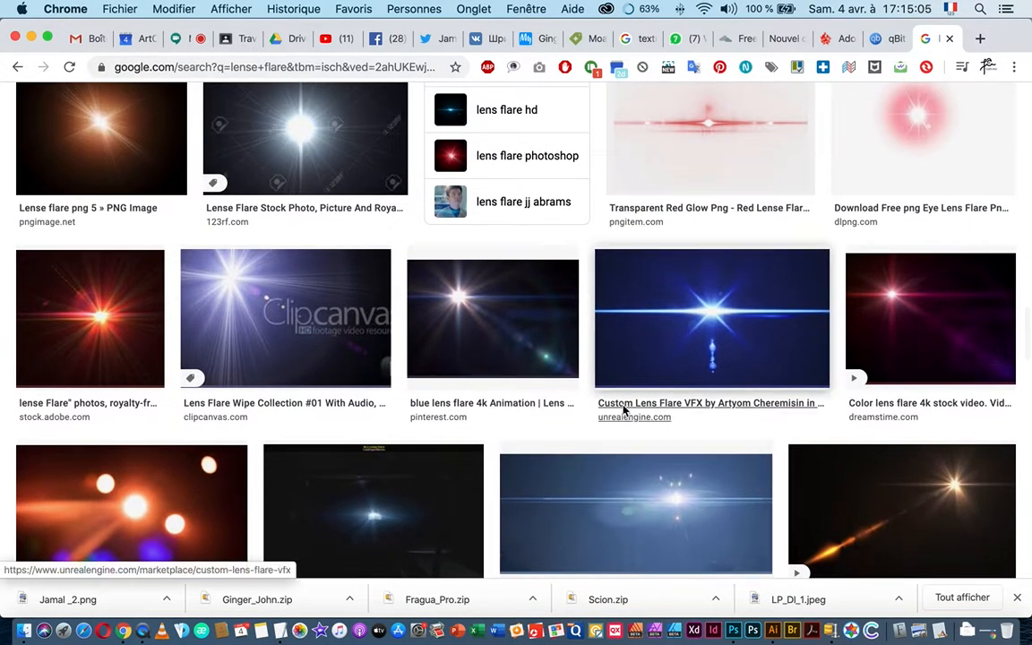
{"action": "left_click", "coordinate": [914, 126]}
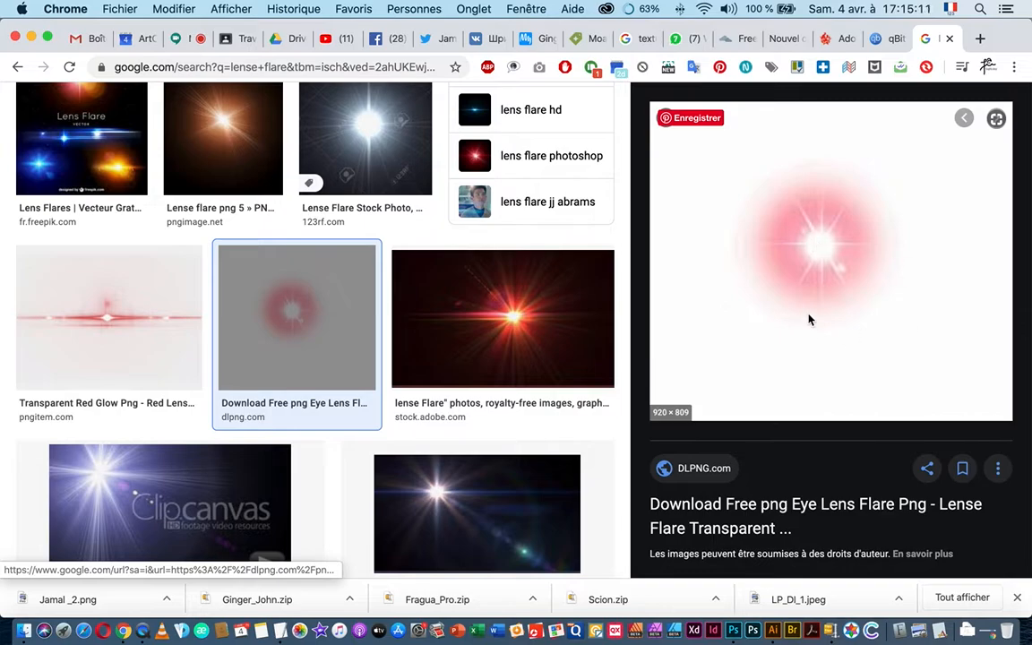
{"action": "scroll", "coordinate": [815, 239], "scroll_direction": "up", "scroll_amount": 5}
{"action": "right_click", "coordinate": [815, 239]}
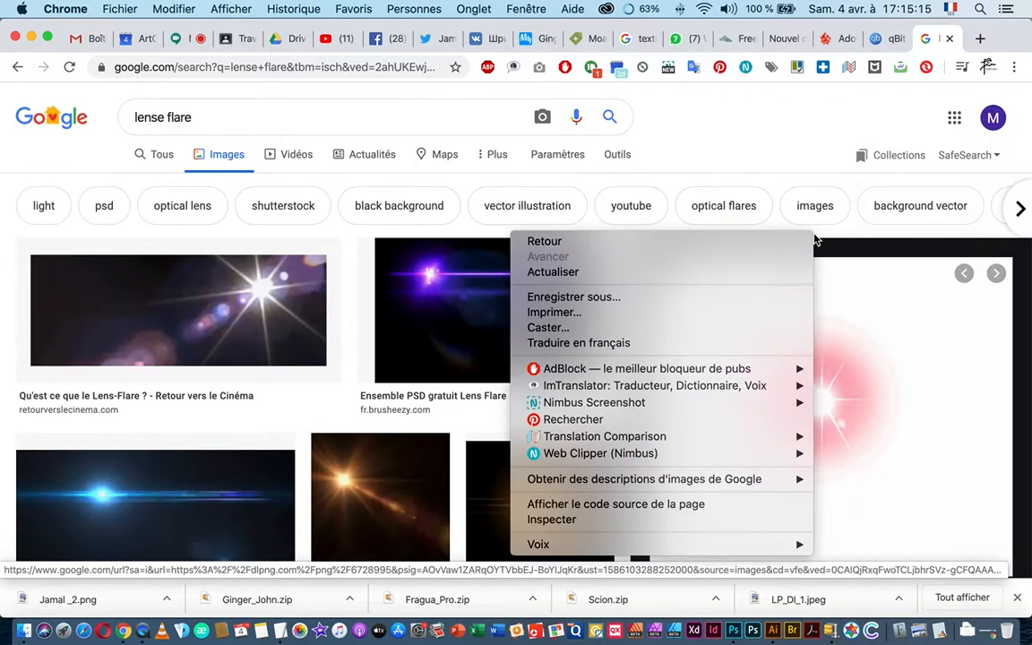
{"action": "left_click", "coordinate": [853, 386]}
{"action": "right_click", "coordinate": [852, 380]}
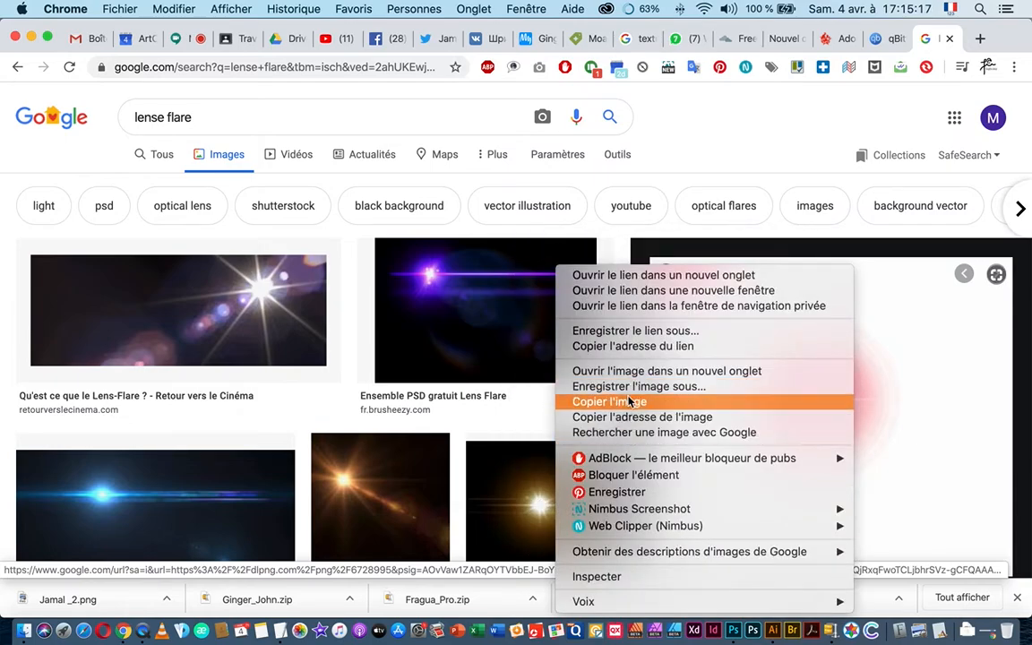
{"action": "left_click", "coordinate": [631, 401]}
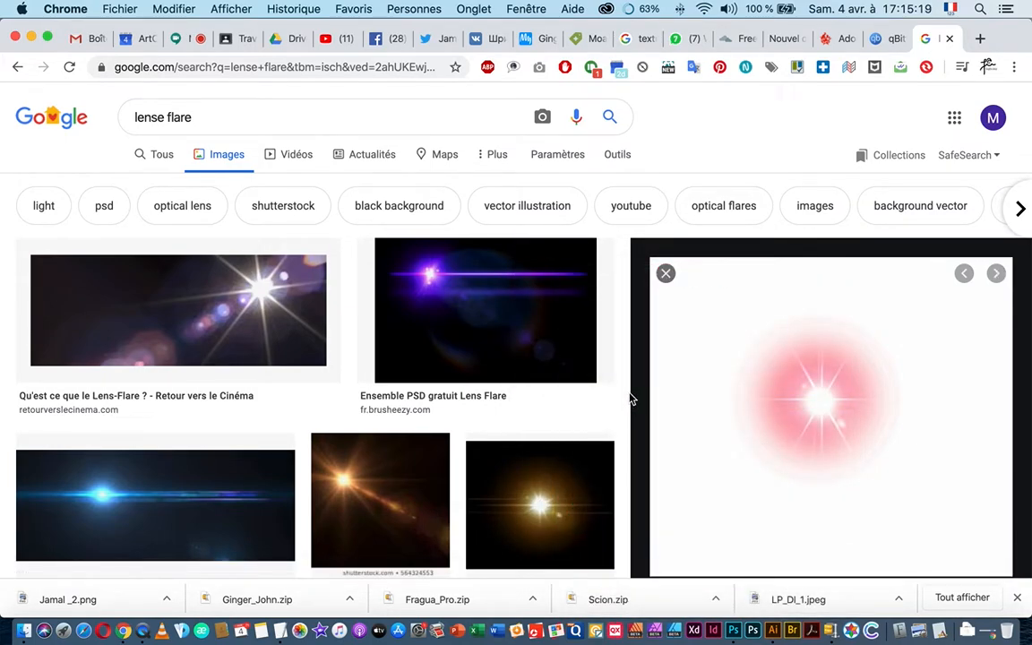
- Switch to Photoshop, try the copied pink flare as a new layer over the bedroom image, and delete that layer
{"action": "key", "text": "super+Tab"}
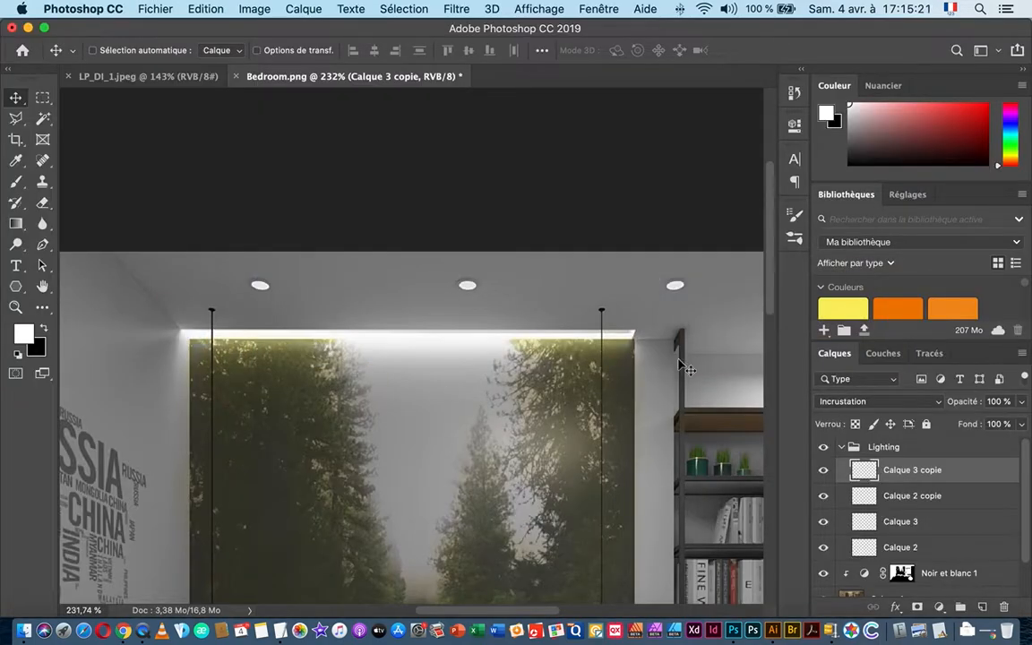
{"action": "left_click_drag", "start_coordinate": [535, 343], "coordinate": [583, 375]}
{"action": "left_click_drag", "start_coordinate": [474, 366], "coordinate": [545, 374]}
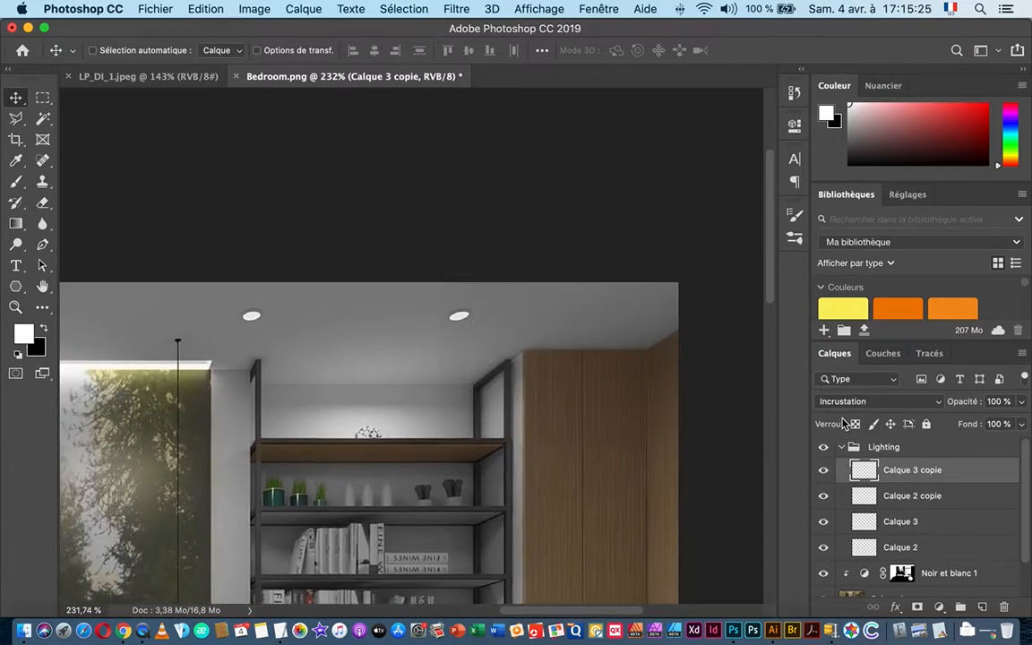
{"action": "key", "text": "super"}
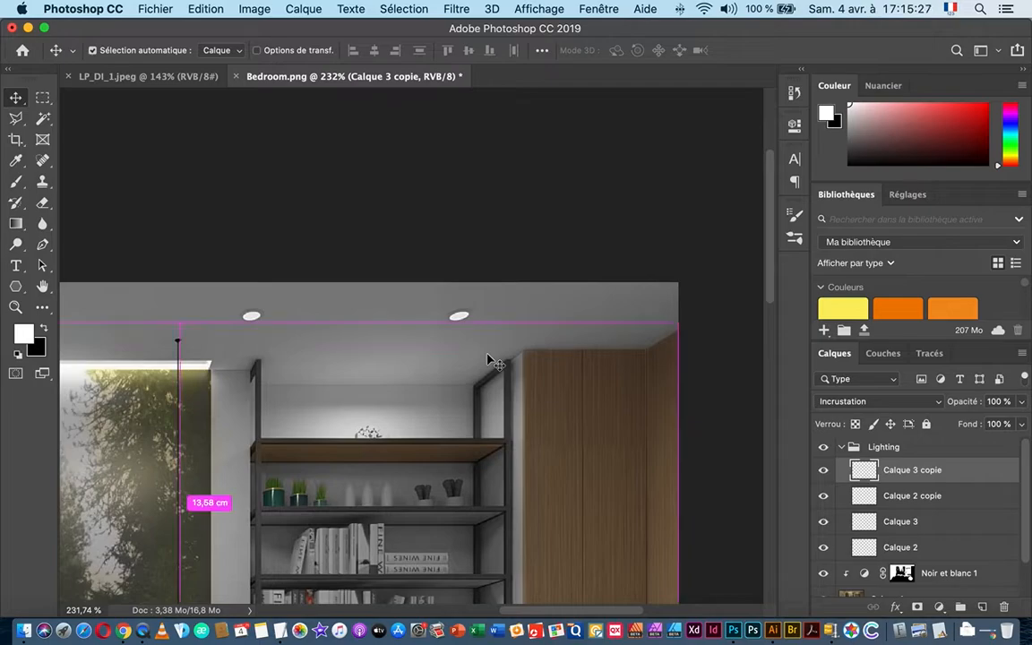
{"action": "key", "text": "super+v"}
{"action": "key", "text": "super+1"}
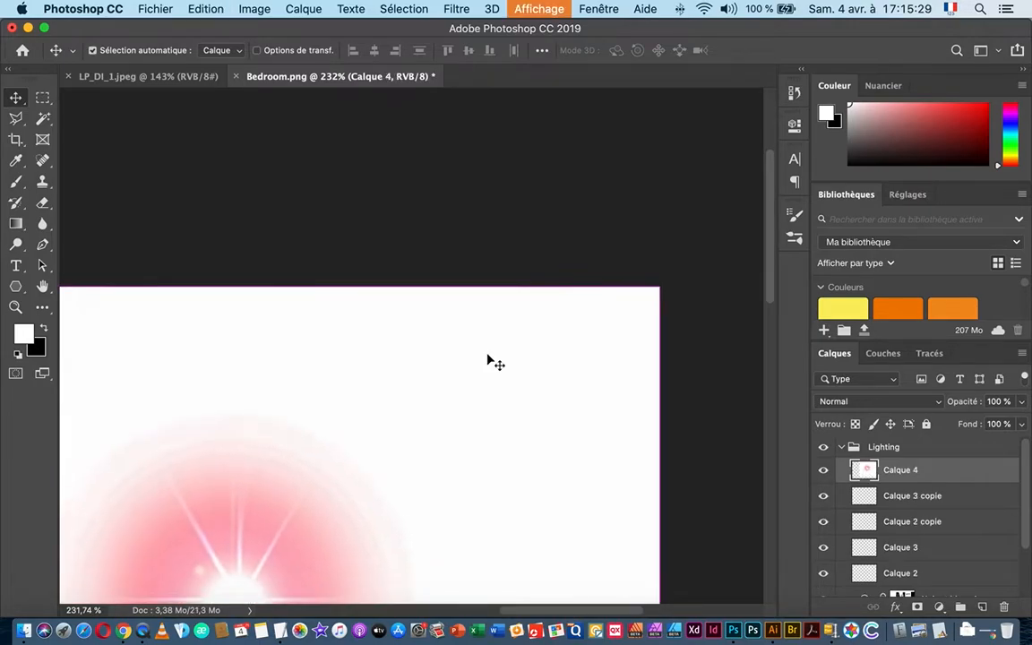
{"action": "key", "text": "super+minus"}
{"action": "key", "text": "super+minus"}
{"action": "key", "text": "super+minus"}
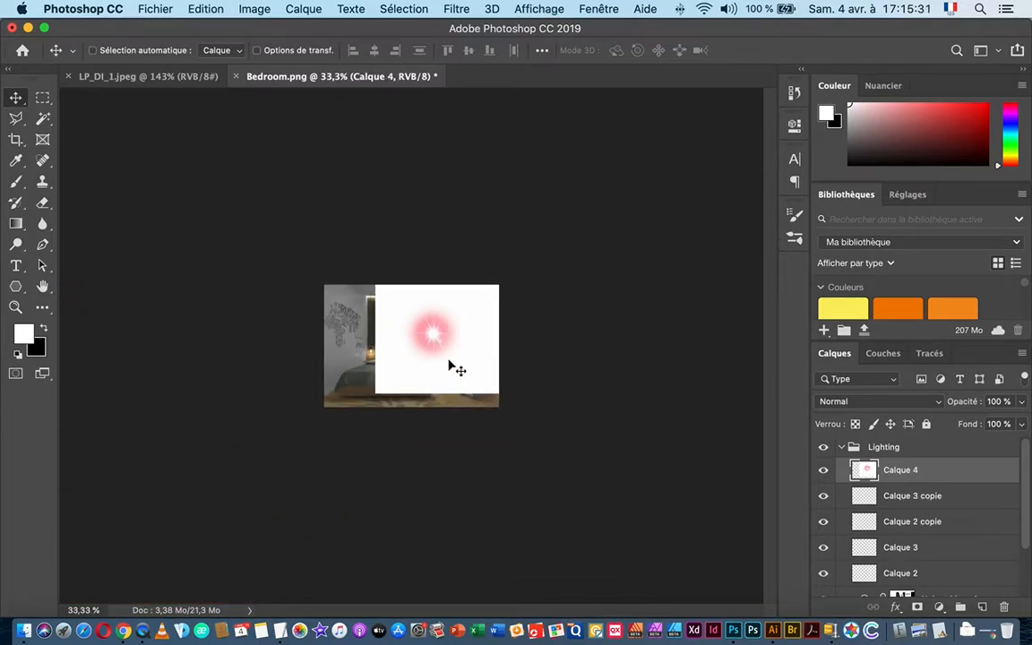
{"action": "key", "text": "super+space"}
{"action": "left_click_drag", "start_coordinate": [439, 358], "coordinate": [497, 350]}
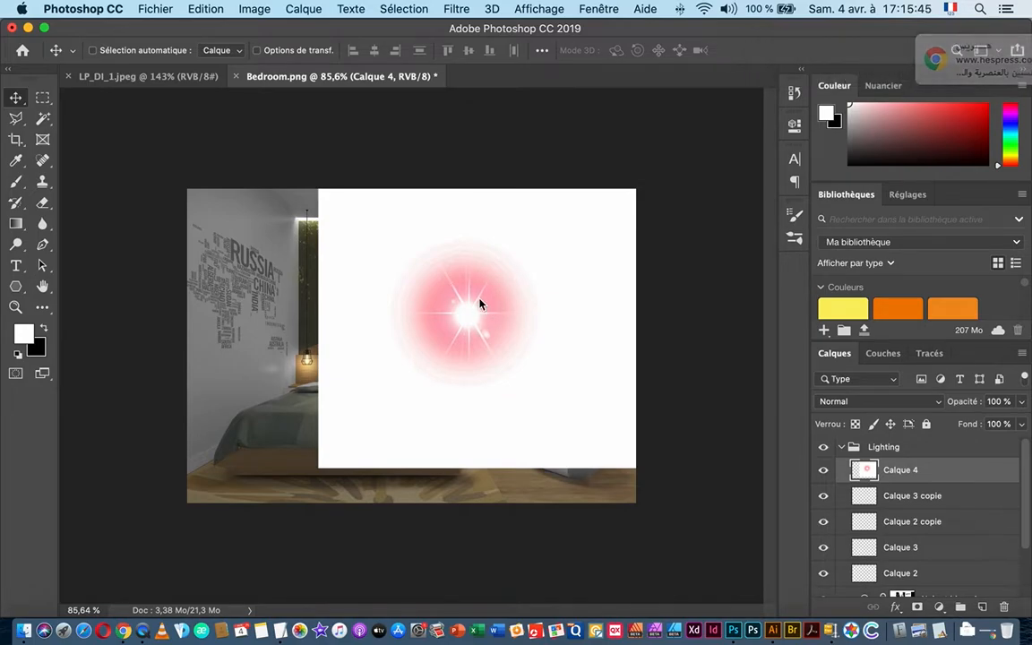
{"action": "key", "text": "BackSpace"}
- Switch to Google Chrome, open the golden lens flare on black from the Pinterest result and copy the image
{"action": "key", "text": "super+Tab"}
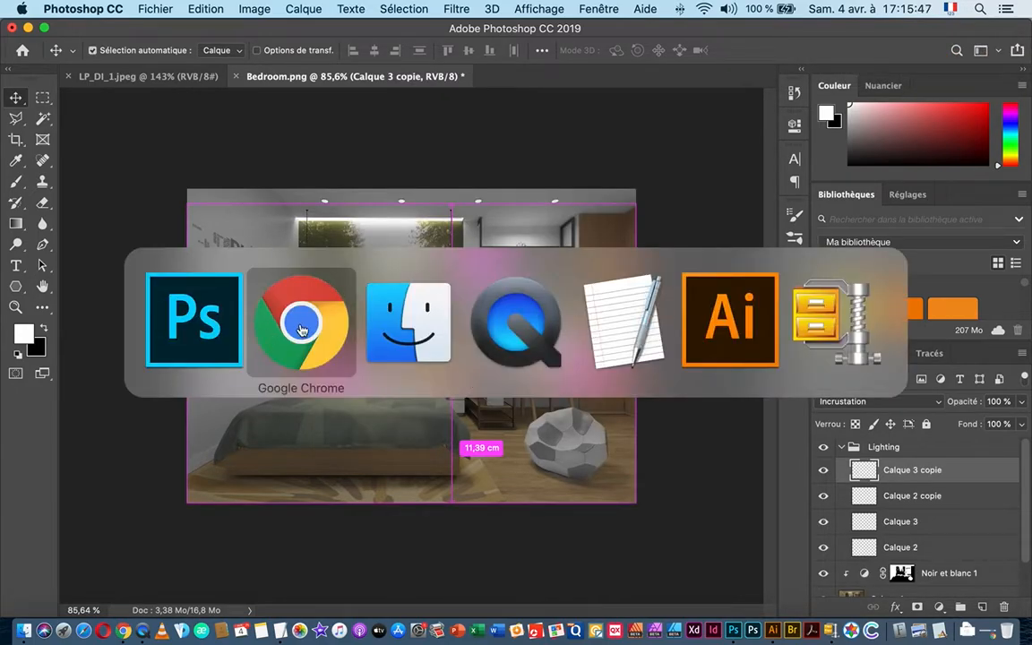
{"action": "left_click", "coordinate": [269, 300]}
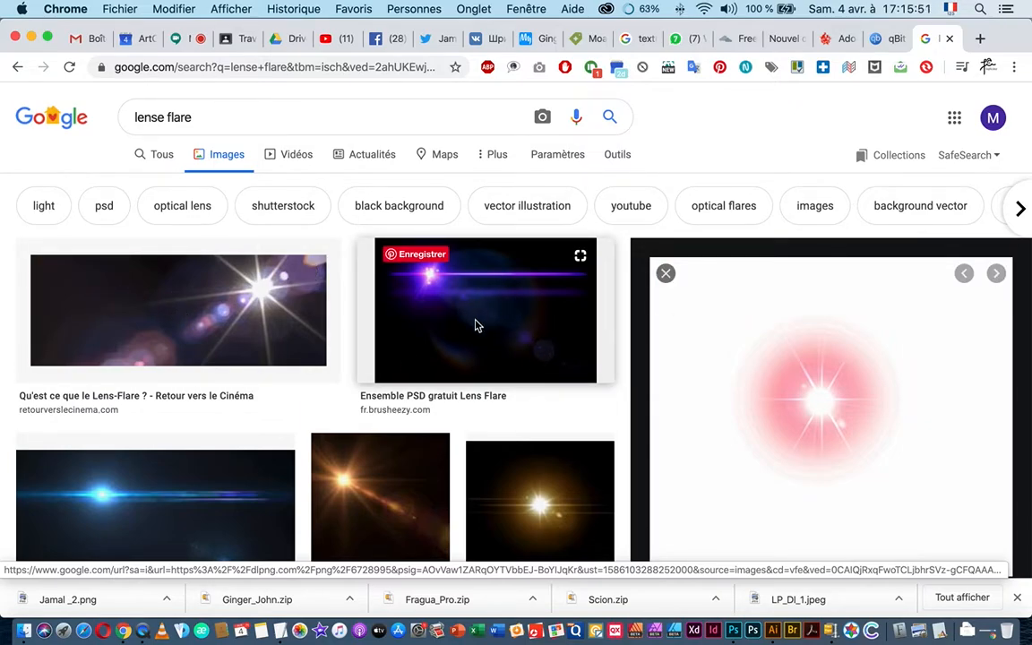
{"action": "scroll", "coordinate": [477, 325], "scroll_direction": "down", "scroll_amount": 5}
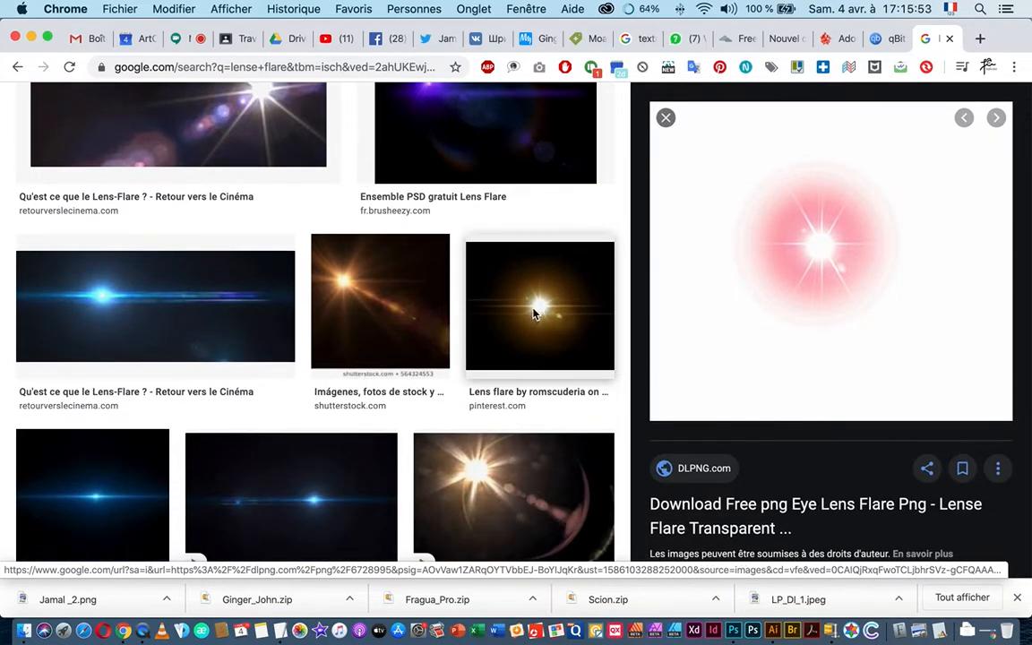
{"action": "left_click", "coordinate": [540, 312]}
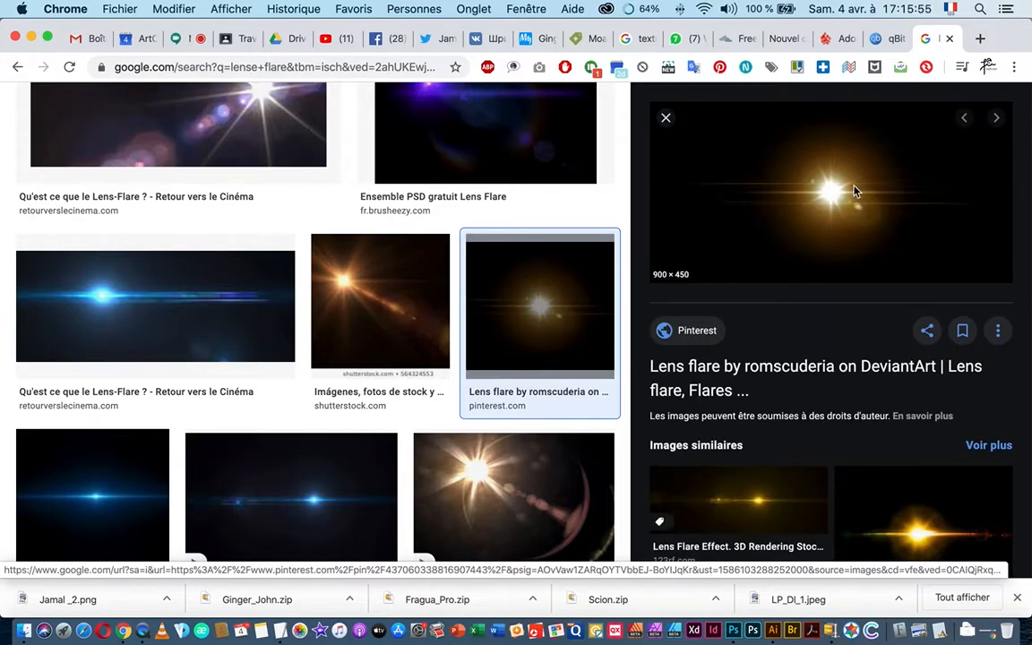
{"action": "right_click", "coordinate": [832, 195]}
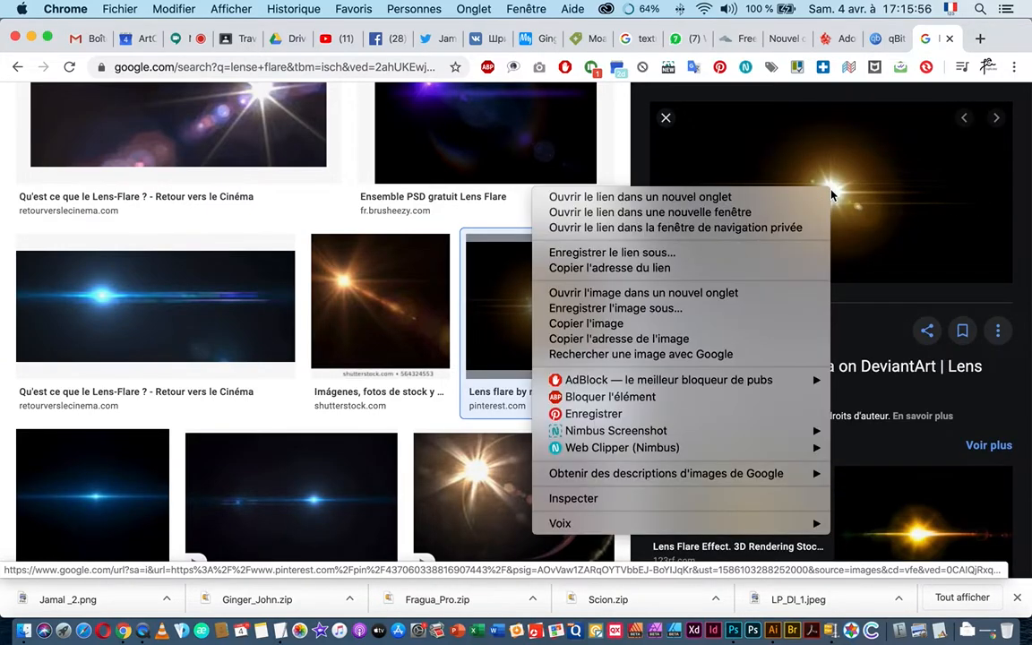
{"action": "left_click", "coordinate": [587, 324]}
- Switch to Photoshop, paste the golden flare as a new layer, scale it to 33.11% and move it over the rightmost ceiling spotlight
{"action": "key", "text": "super+Tab"}
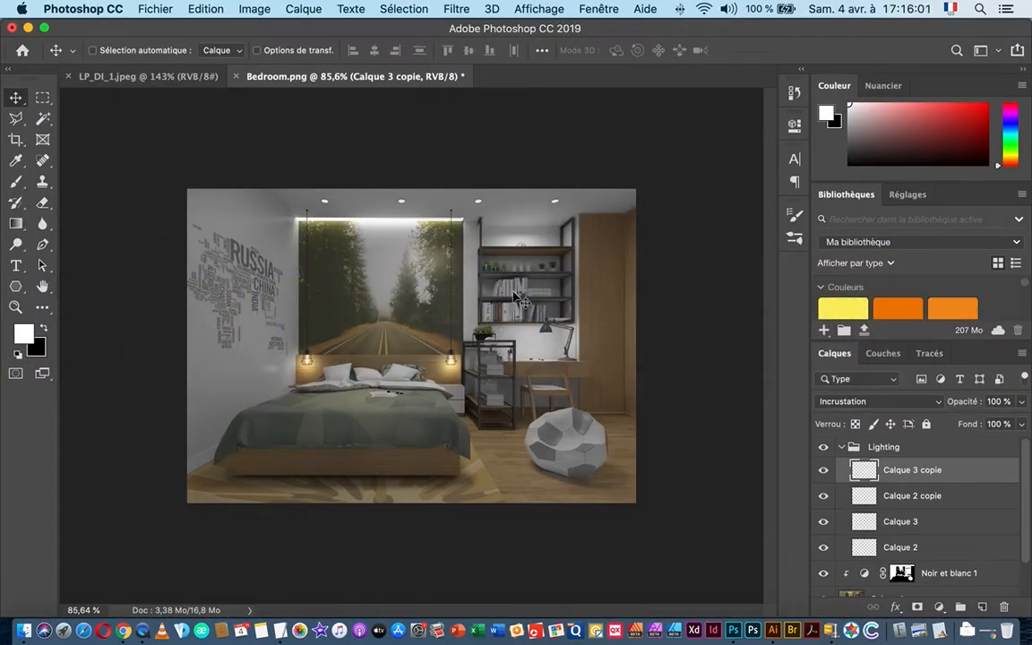
{"action": "key", "text": "super+v"}
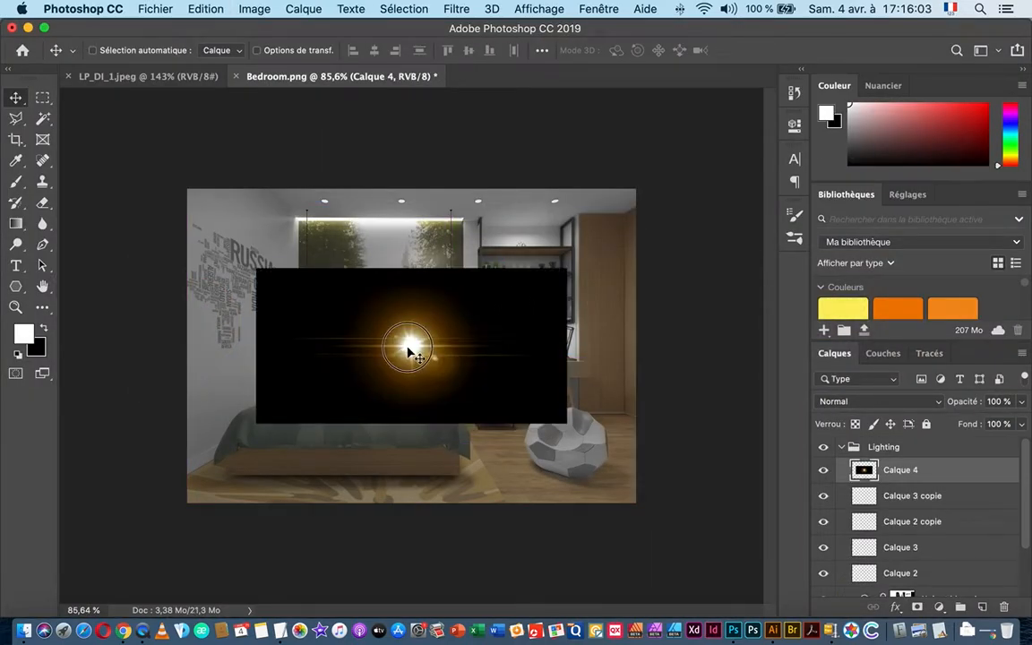
{"action": "left_click_drag", "start_coordinate": [407, 348], "coordinate": [489, 291]}
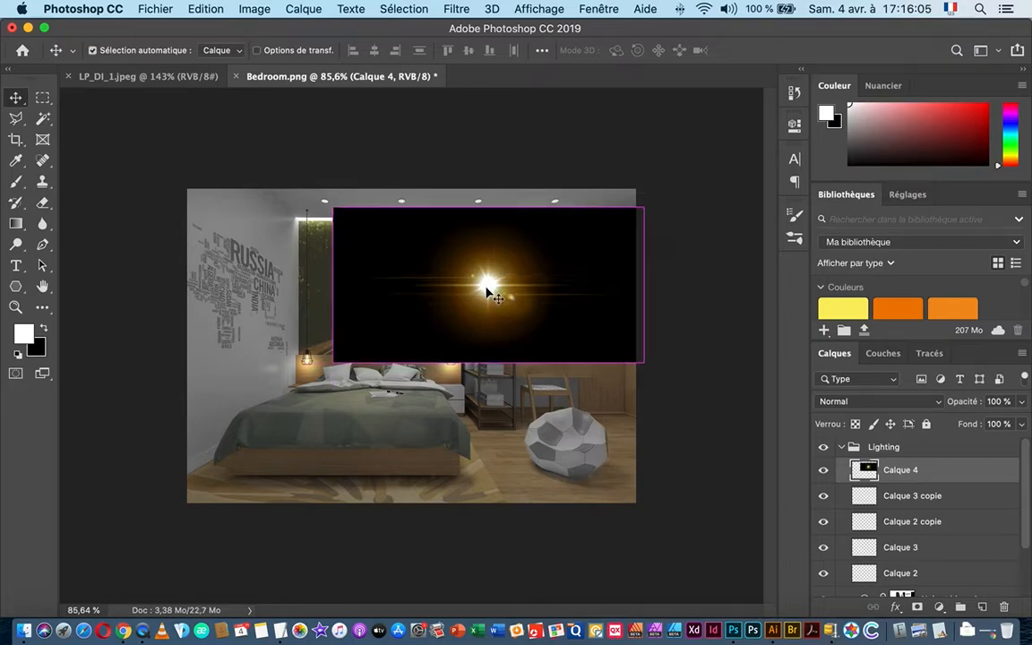
{"action": "key", "text": "super+t"}
{"action": "left_click_drag", "start_coordinate": [647, 206], "coordinate": [431, 298]}
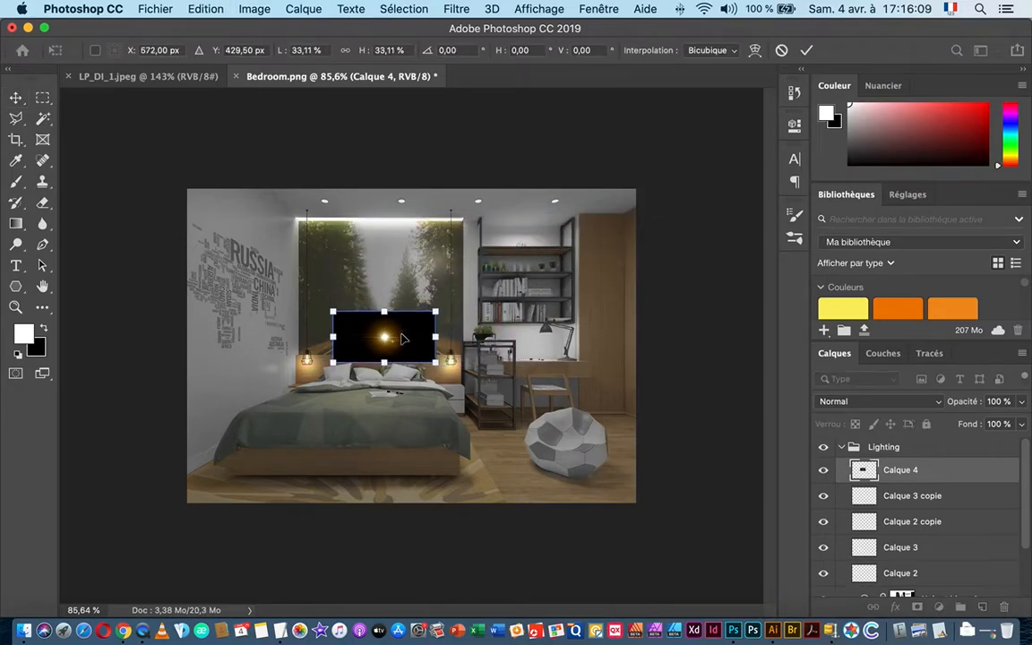
{"action": "left_click_drag", "start_coordinate": [402, 343], "coordinate": [526, 283]}
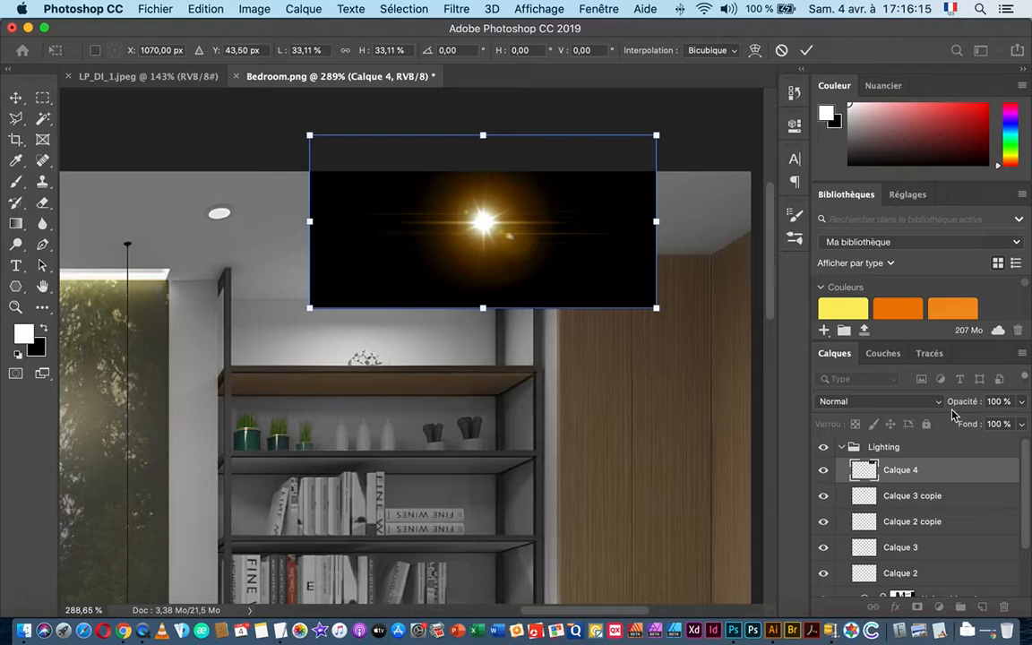
- Set Calque 4's blend mode to Superposition, then scale the golden flare to 24% and centre it on the rightmost ceiling spotlight
{"action": "left_click", "coordinate": [884, 405]}
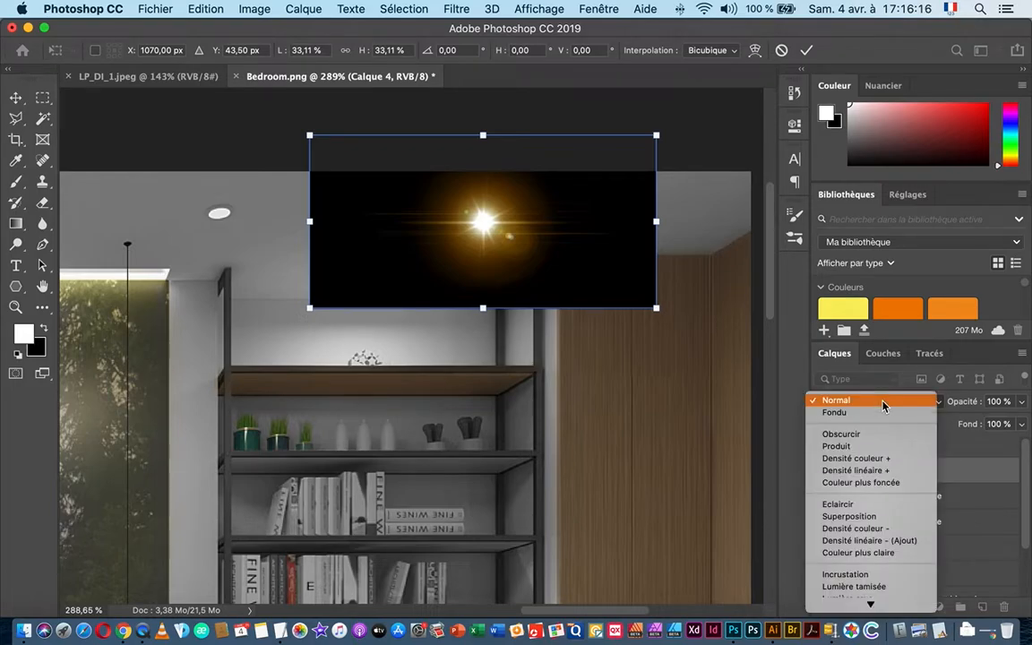
{"action": "left_click", "coordinate": [863, 517]}
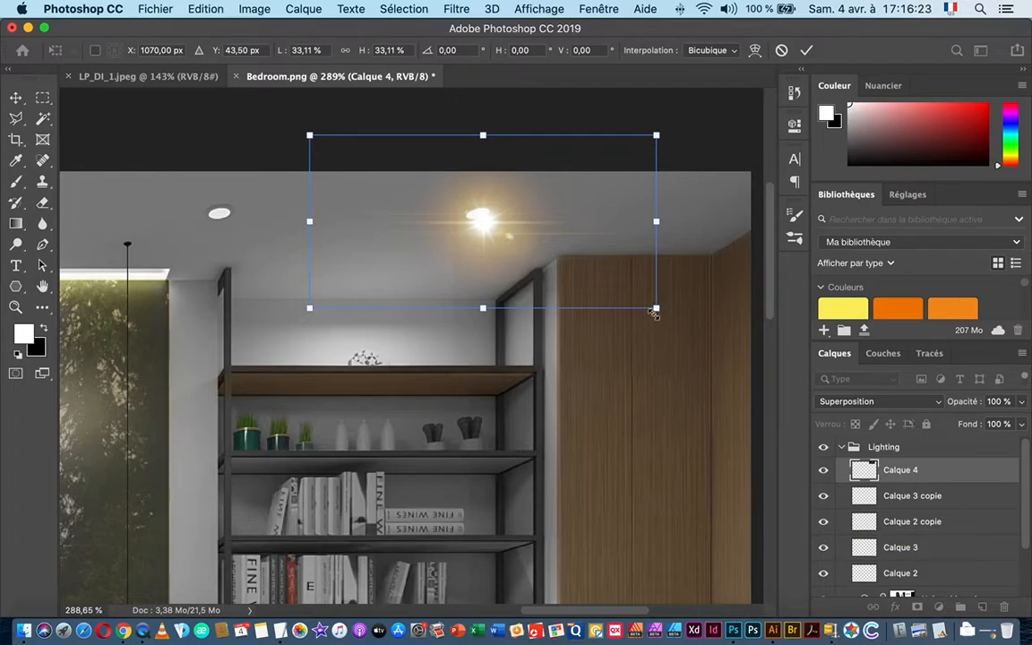
{"action": "left_click_drag", "start_coordinate": [655, 308], "coordinate": [608, 285]}
{"action": "mouse_move", "coordinate": [508, 245]}
{"action": "left_mouse_down"}
{"action": "mouse_move", "coordinate": [503, 226]}
{"action": "mouse_move", "coordinate": [505, 237]}
{"action": "left_mouse_up"}
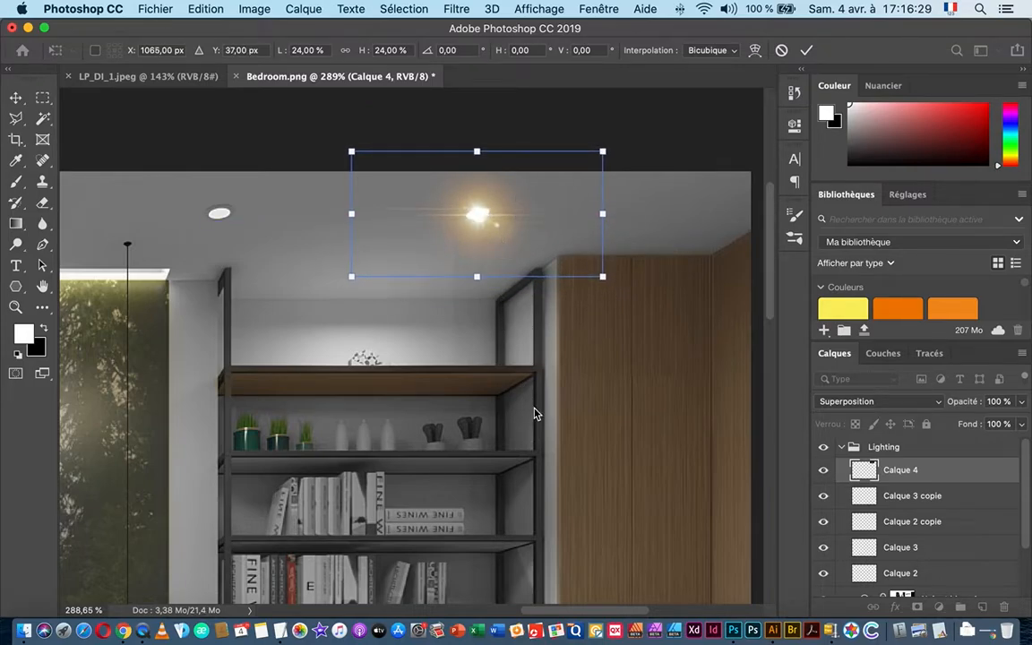
{"action": "key", "text": "Return"}
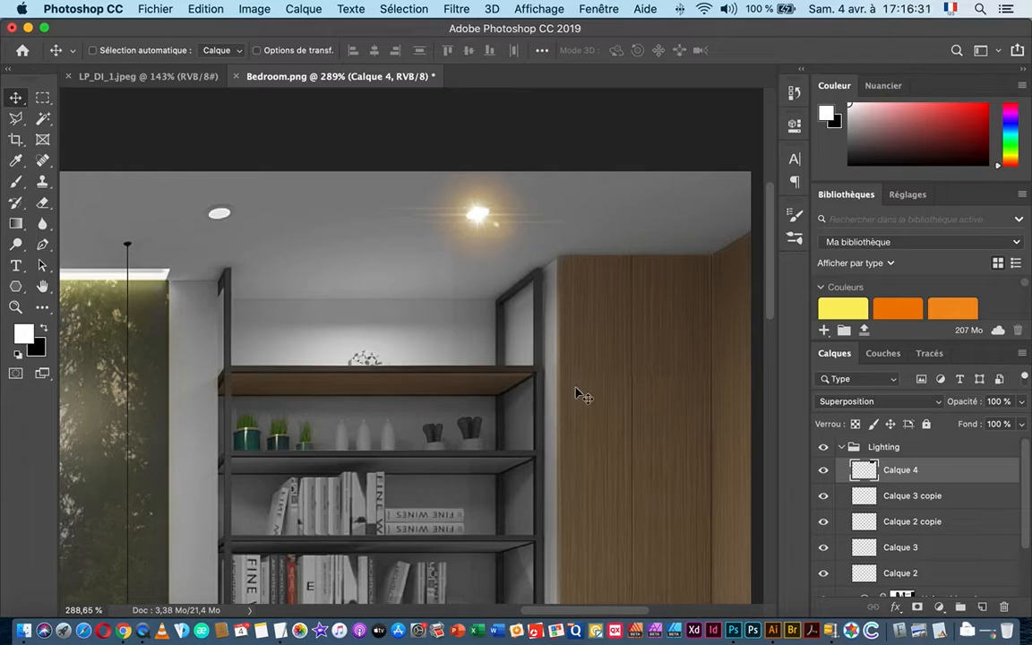
- Toggle the visibility of Calque 4 repeatedly to compare the spotlight with and without the golden flare
{"action": "left_click", "coordinate": [824, 472]}
{"action": "left_click", "coordinate": [825, 472]}
{"action": "left_click", "coordinate": [826, 473]}
{"action": "left_click", "coordinate": [824, 472]}
{"action": "left_click", "coordinate": [824, 472]}
{"action": "left_click", "coordinate": [824, 472]}
{"action": "left_click", "coordinate": [824, 472]}
{"action": "left_click", "coordinate": [825, 472]}
{"action": "scroll", "coordinate": [448, 284], "scroll_direction": "down", "scroll_amount": 3}
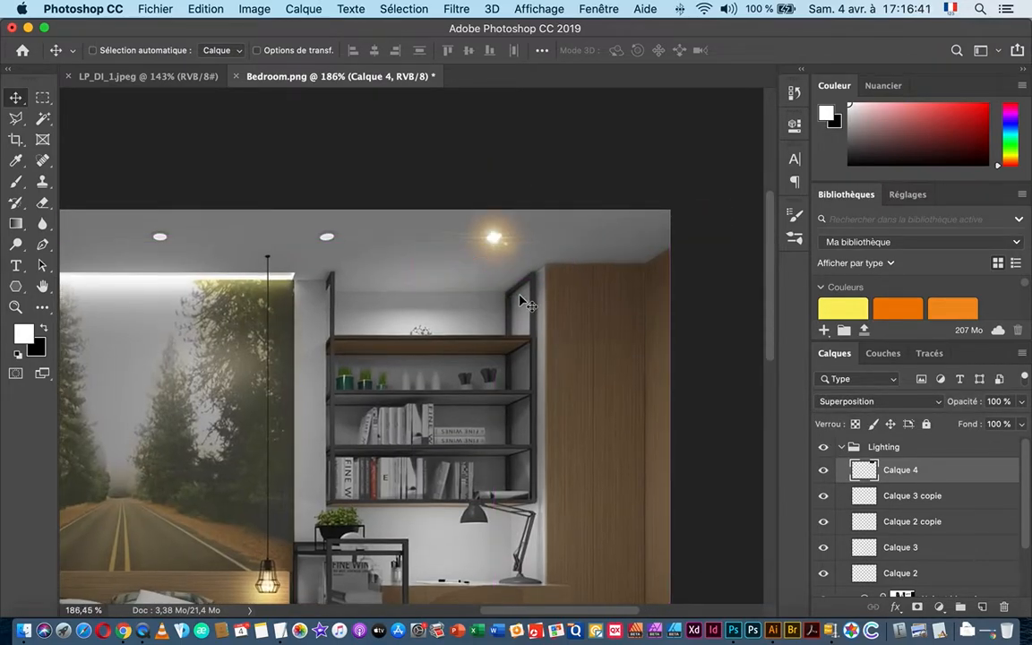
- Switch to Google Chrome, browse further lens flare results, open the blue lens flare from iStock and copy the image
{"action": "key", "text": "super+Tab"}
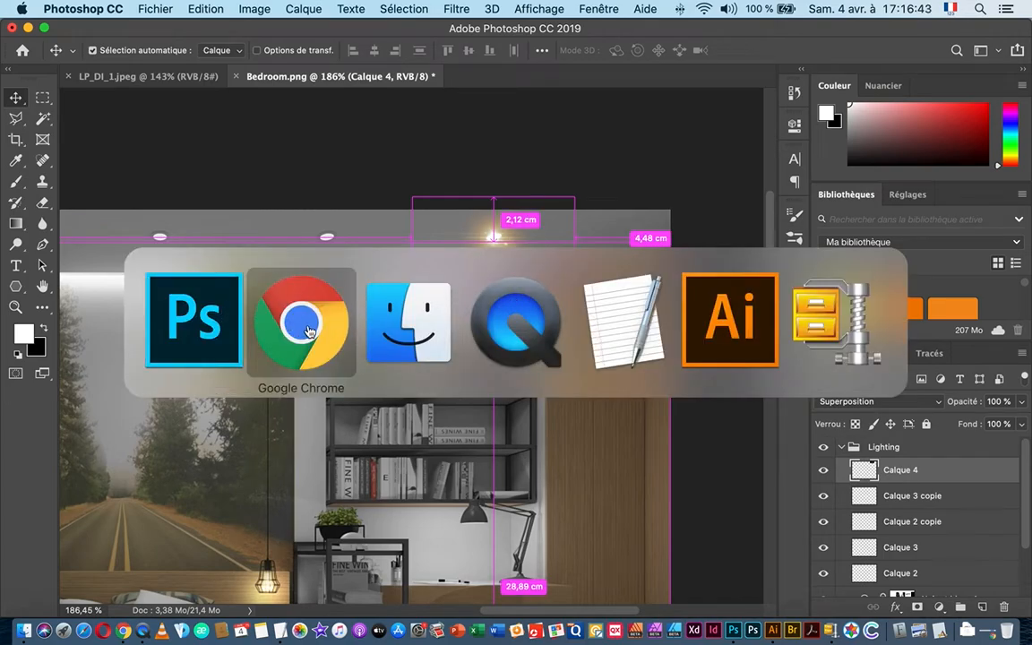
{"action": "key", "text": "super+Tab"}
{"action": "left_click", "coordinate": [300, 319]}
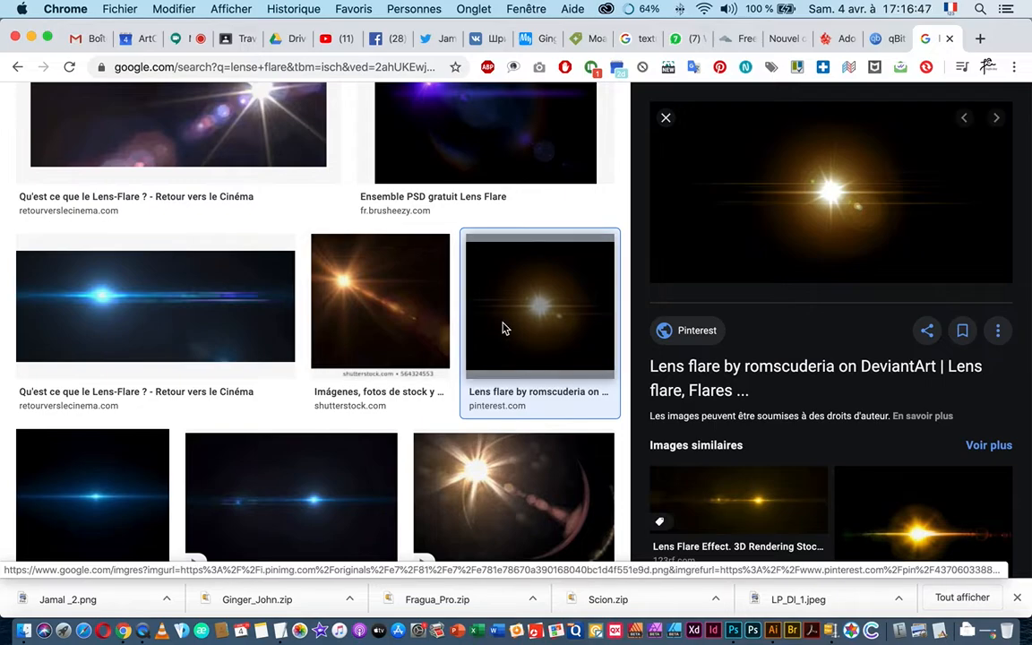
{"action": "scroll", "coordinate": [502, 327], "scroll_direction": "down", "scroll_amount": 3}
{"action": "scroll", "coordinate": [501, 327], "scroll_direction": "down", "scroll_amount": 5}
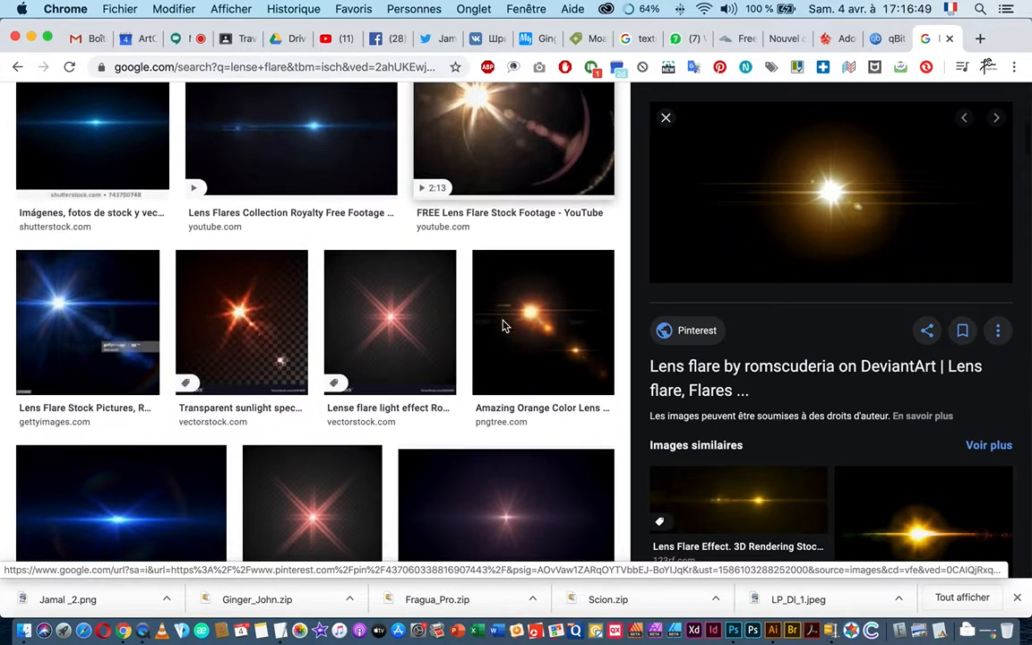
{"action": "scroll", "coordinate": [502, 327], "scroll_direction": "down", "scroll_amount": 2}
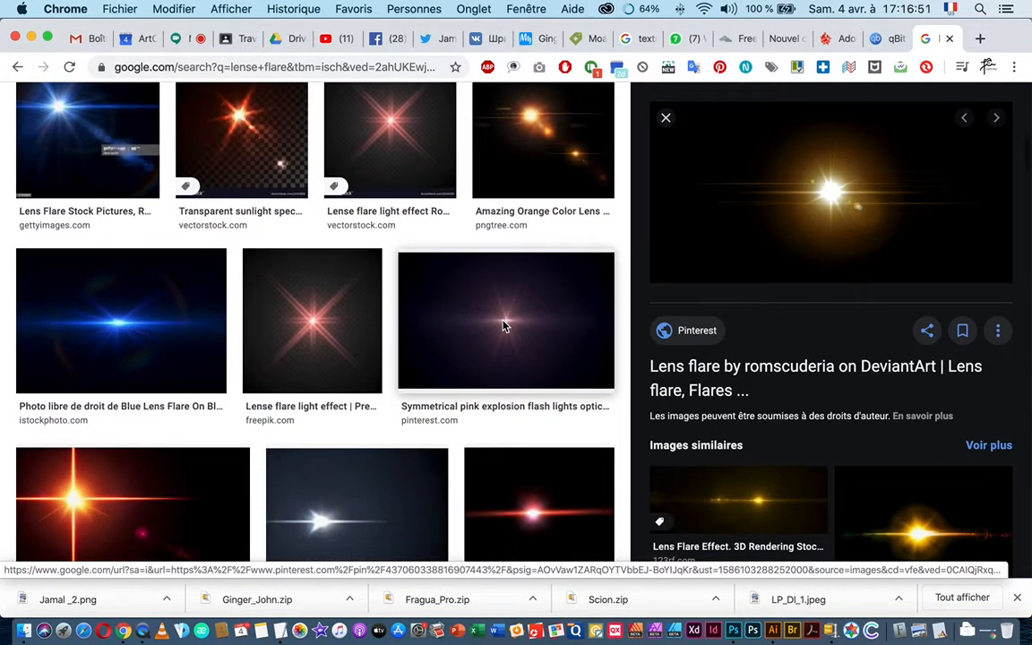
{"action": "scroll", "coordinate": [504, 326], "scroll_direction": "down", "scroll_amount": 1}
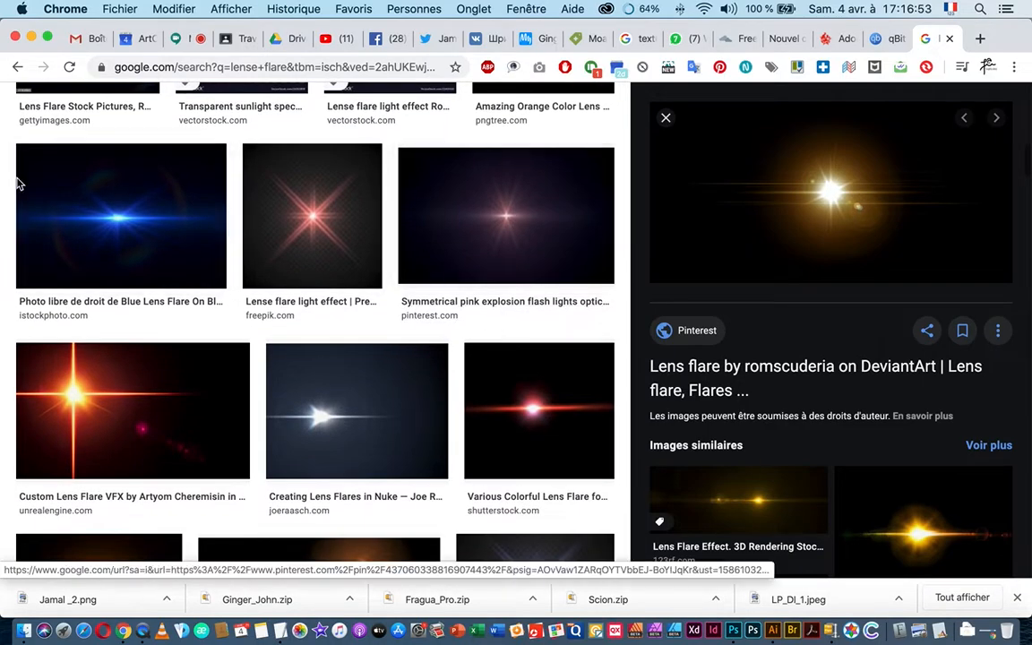
{"action": "left_click", "coordinate": [123, 221]}
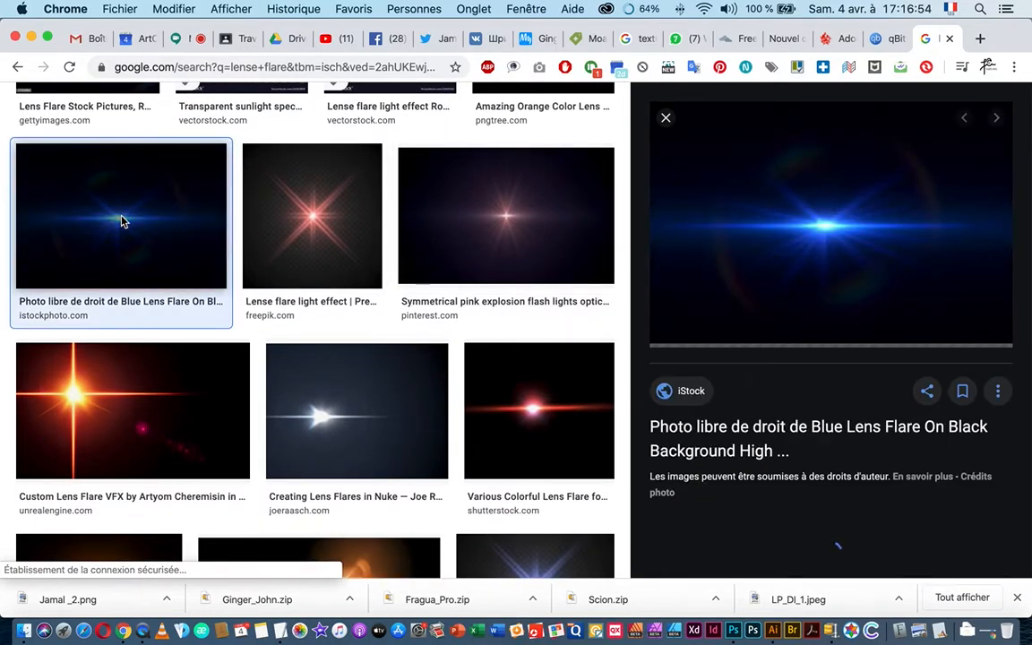
{"action": "right_click", "coordinate": [830, 234]}
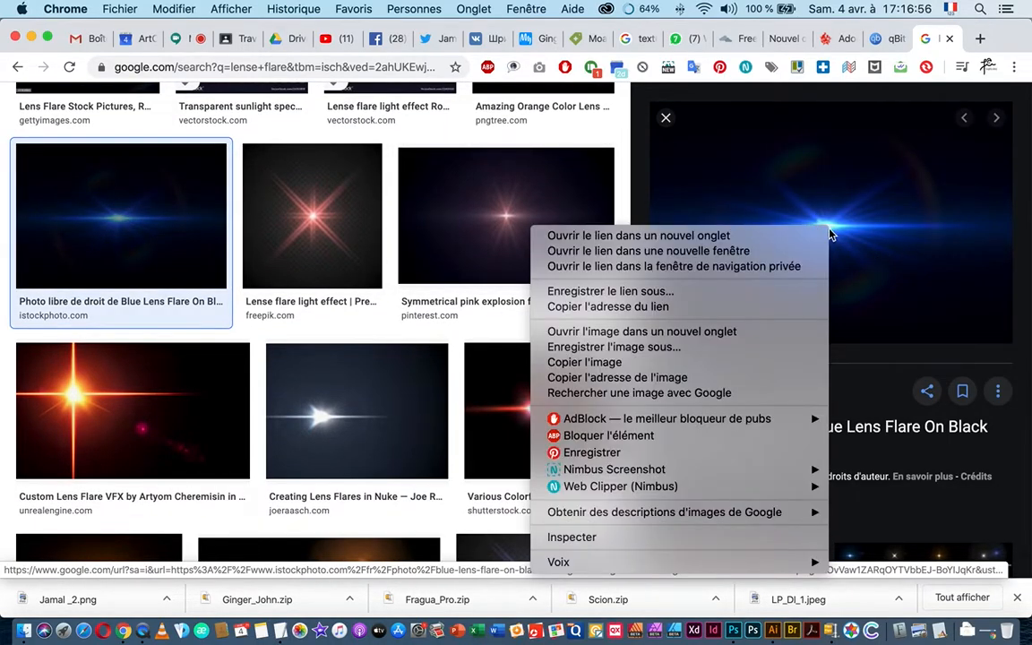
{"action": "left_click", "coordinate": [628, 365]}
- Switch to Photoshop, paste the blue flare as a new layer and set its blend mode to Superposition
{"action": "key", "text": "super+Tab"}
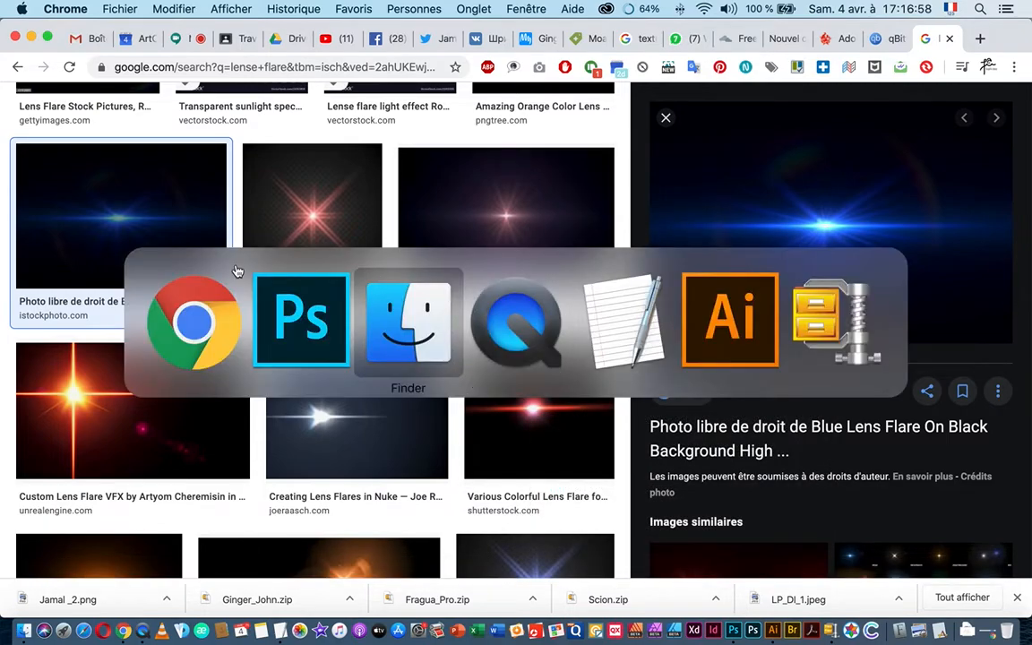
{"action": "left_click", "coordinate": [332, 307]}
{"action": "left_click_drag", "start_coordinate": [383, 254], "coordinate": [482, 279]}
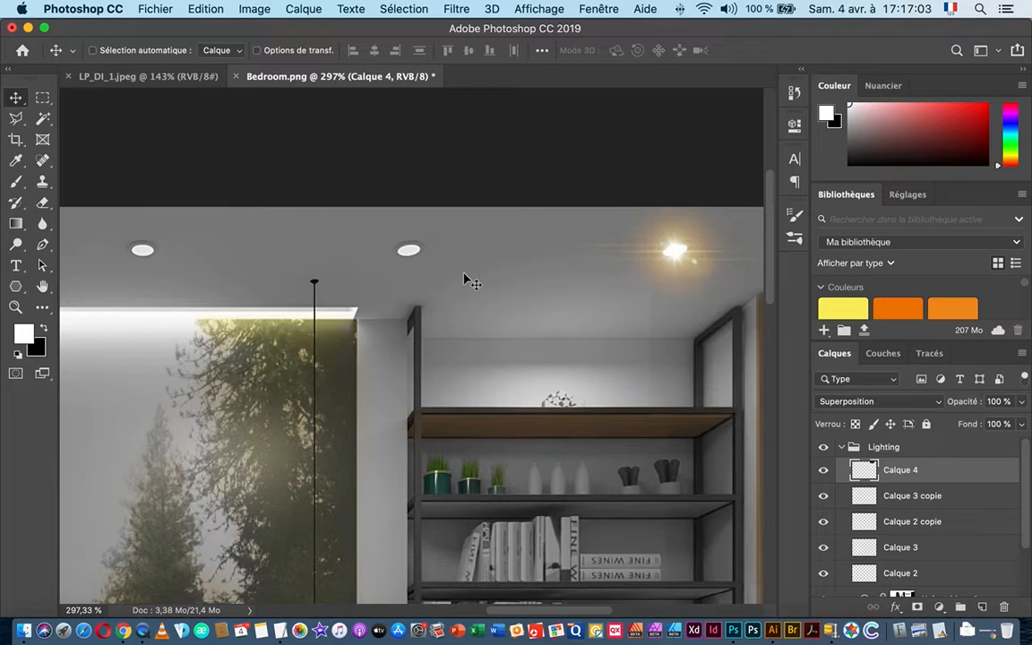
{"action": "key", "text": "super+v"}
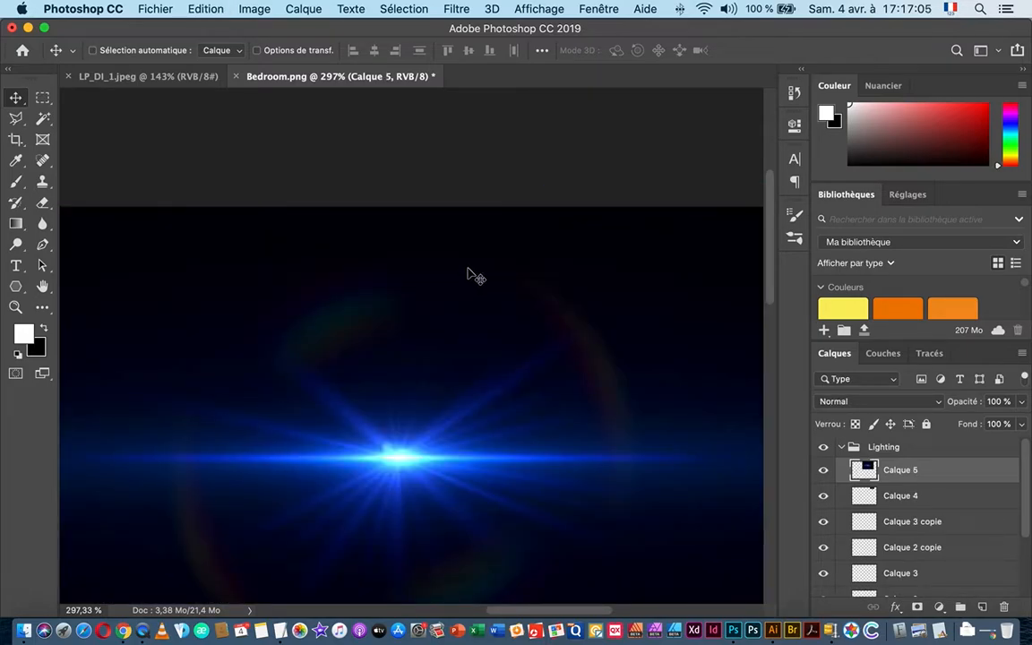
{"action": "left_click", "coordinate": [868, 405]}
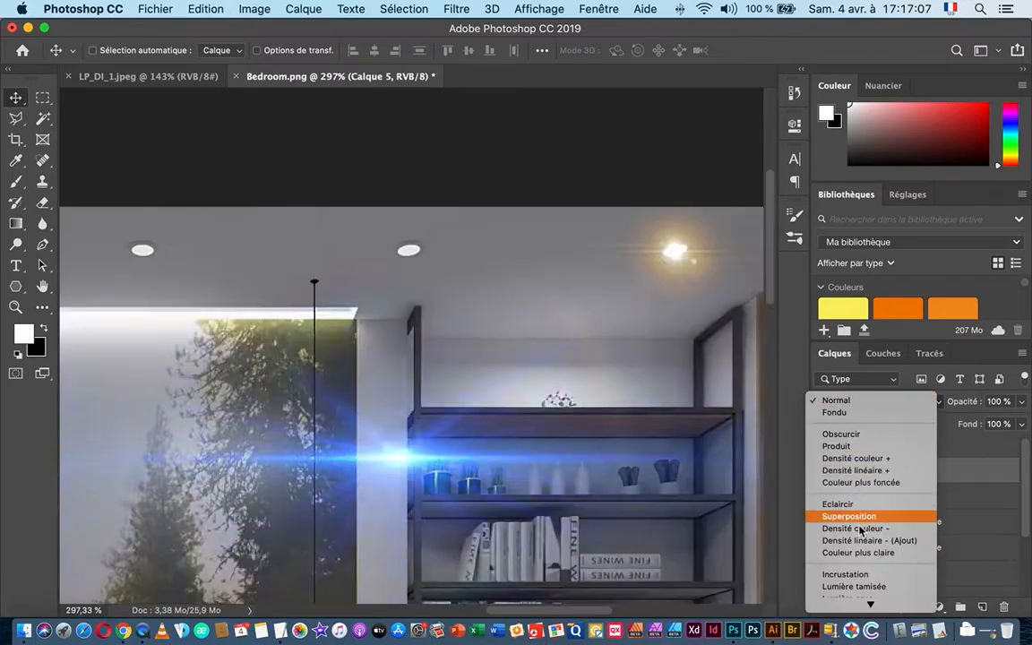
{"action": "left_click", "coordinate": [848, 517]}
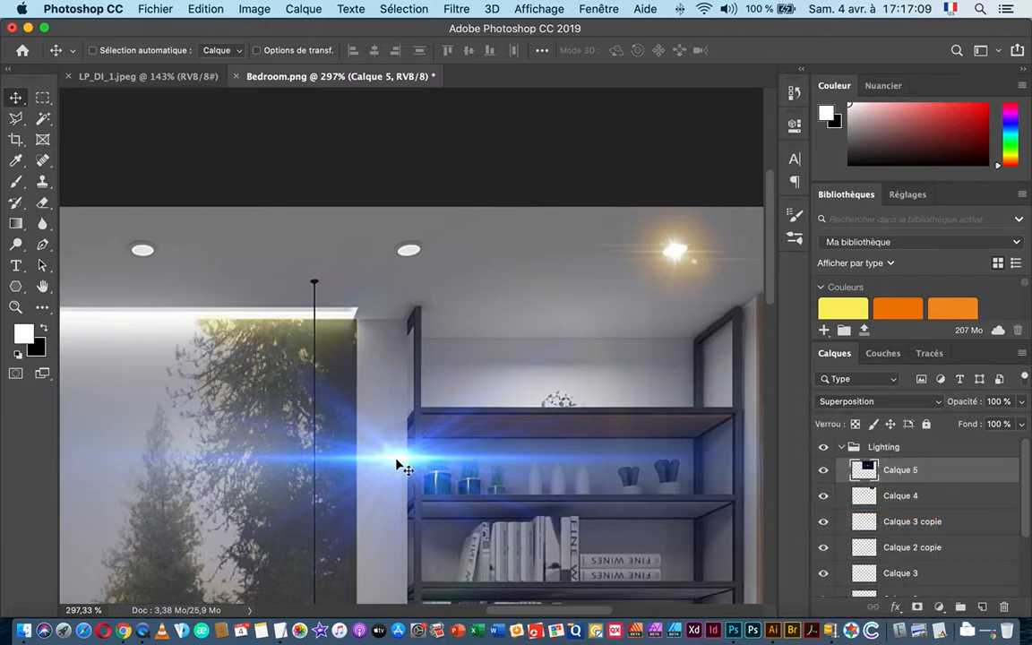
- Shrink the blue flare to just under 59% and centre it on the second ceiling spotlight from the right
{"action": "key", "text": "super+t"}
{"action": "left_click_drag", "start_coordinate": [500, 365], "coordinate": [377, 376]}
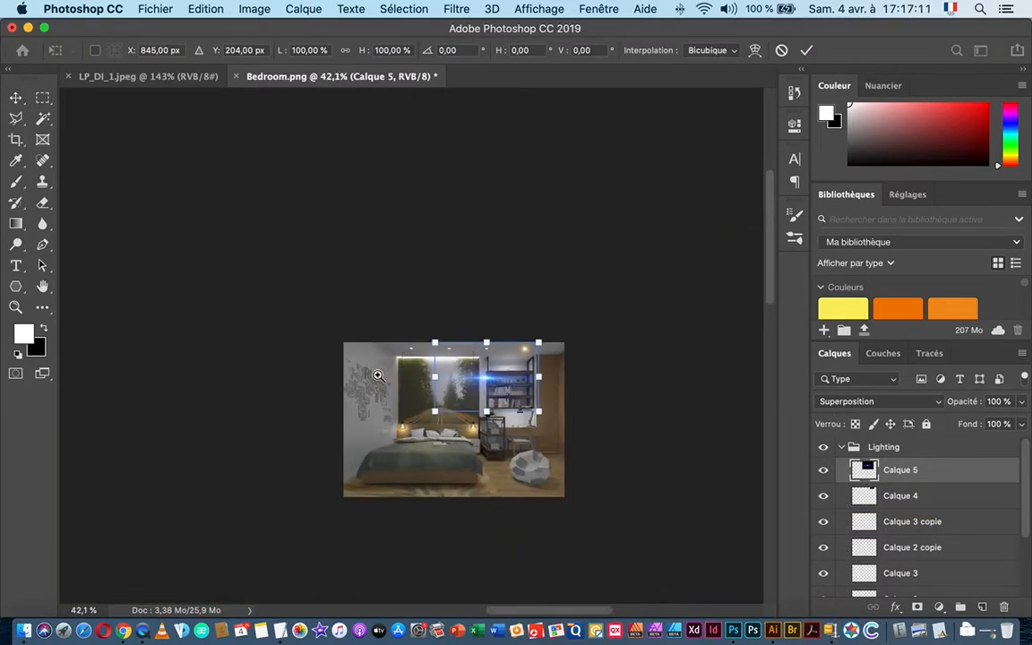
{"action": "left_click_drag", "start_coordinate": [423, 340], "coordinate": [519, 324]}
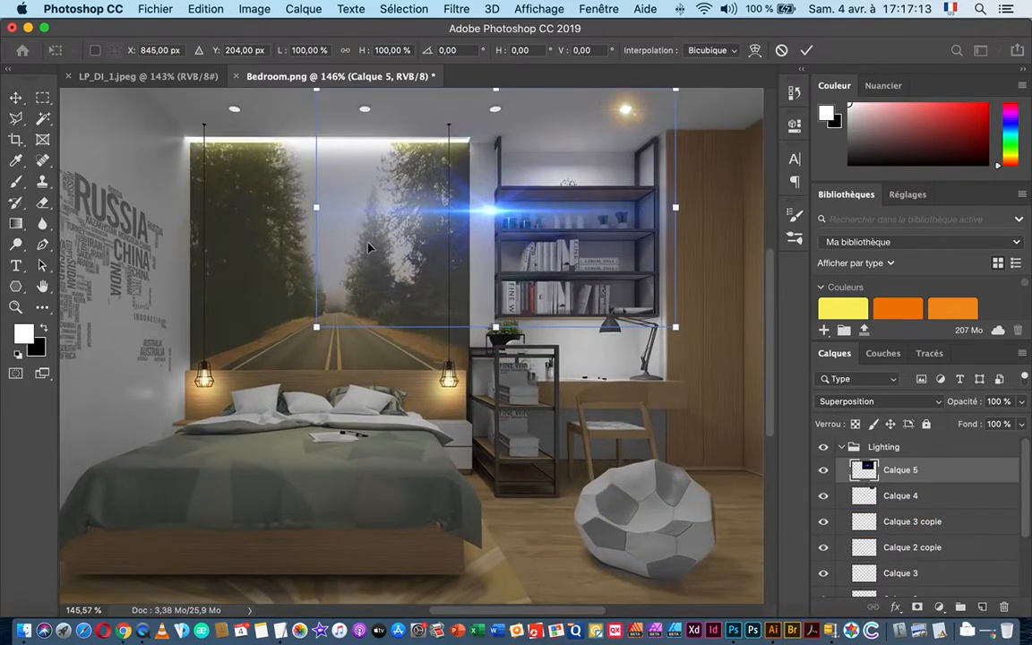
{"action": "left_click_drag", "start_coordinate": [317, 327], "coordinate": [457, 450]}
{"action": "left_click_drag", "start_coordinate": [518, 415], "coordinate": [450, 351]}
{"action": "key", "text": "Up"}
{"action": "key", "text": "Up"}
{"action": "key", "text": "Up"}
{"action": "key", "text": "Up"}
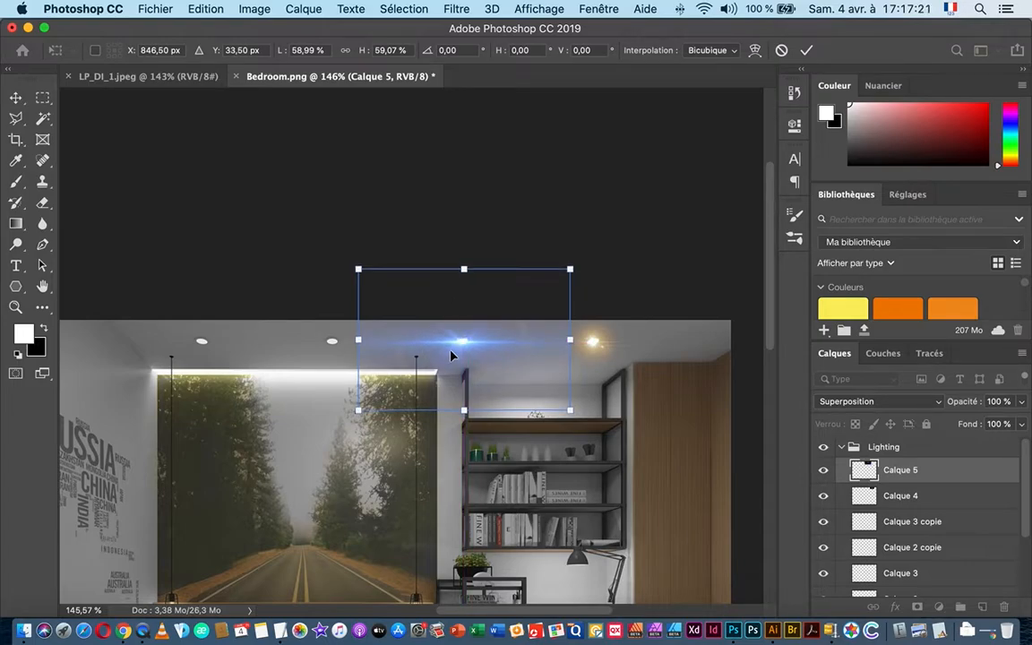
{"action": "key", "text": "Right"}
{"action": "key", "text": "Right"}
{"action": "left_click_drag", "start_coordinate": [363, 408], "coordinate": [367, 404]}
- Apply a Niveaux adjustment to the blue flare on Calque 5 with the black input level at 37
{"action": "key", "text": "super+space"}
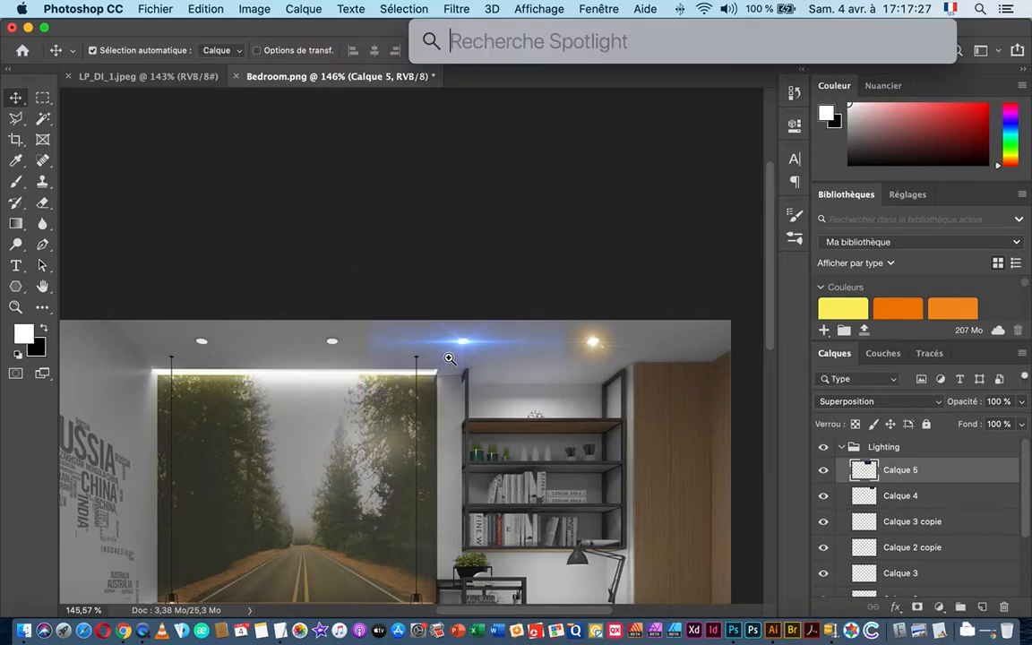
{"action": "mouse_move", "coordinate": [449, 357]}
{"action": "left_mouse_down"}
{"action": "mouse_move", "coordinate": [520, 363]}
{"action": "mouse_move", "coordinate": [457, 372]}
{"action": "left_mouse_up"}
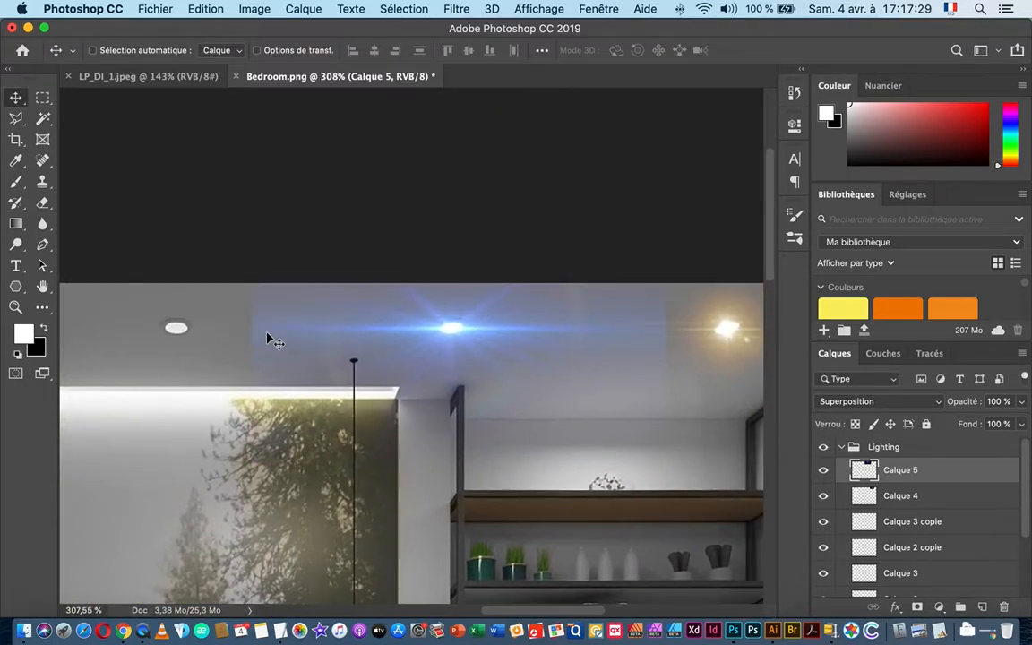
{"action": "left_click", "coordinate": [250, 9]}
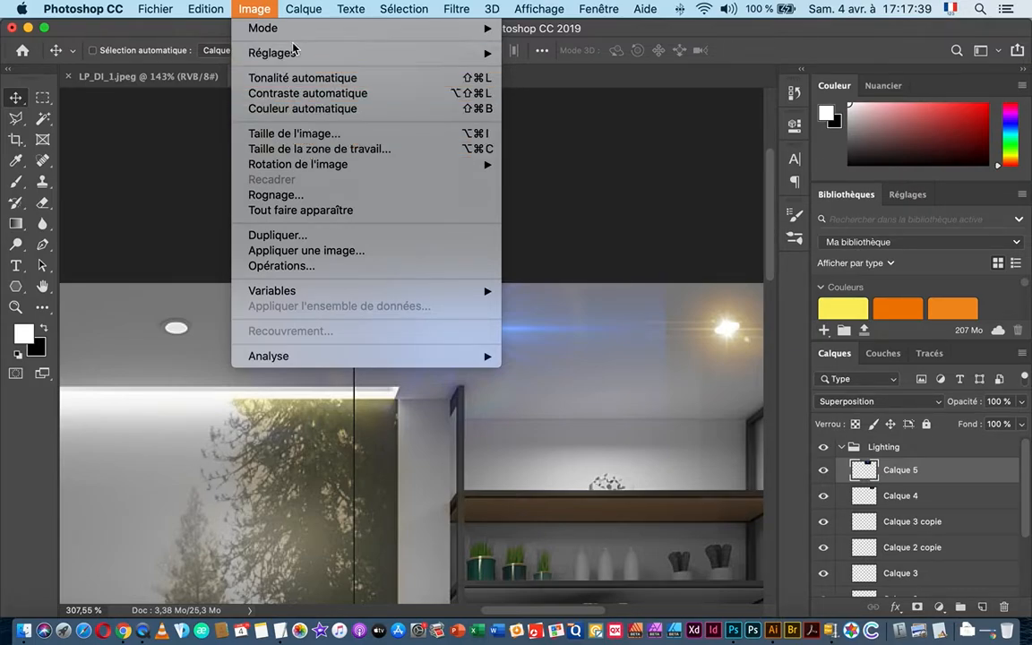
{"action": "mouse_move", "coordinate": [297, 53]}
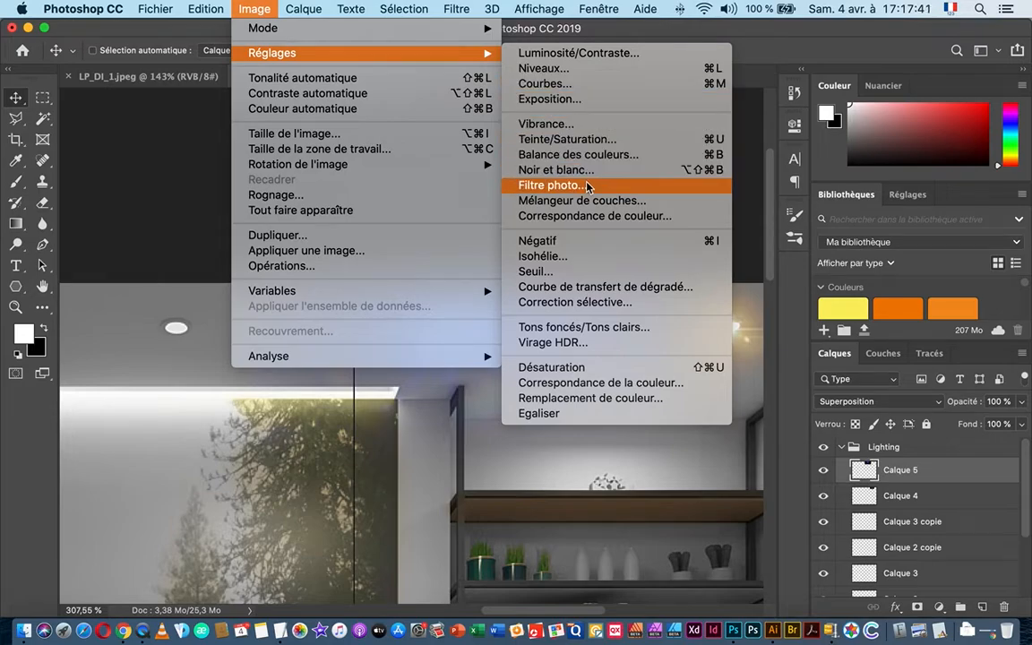
{"action": "left_click", "coordinate": [561, 79]}
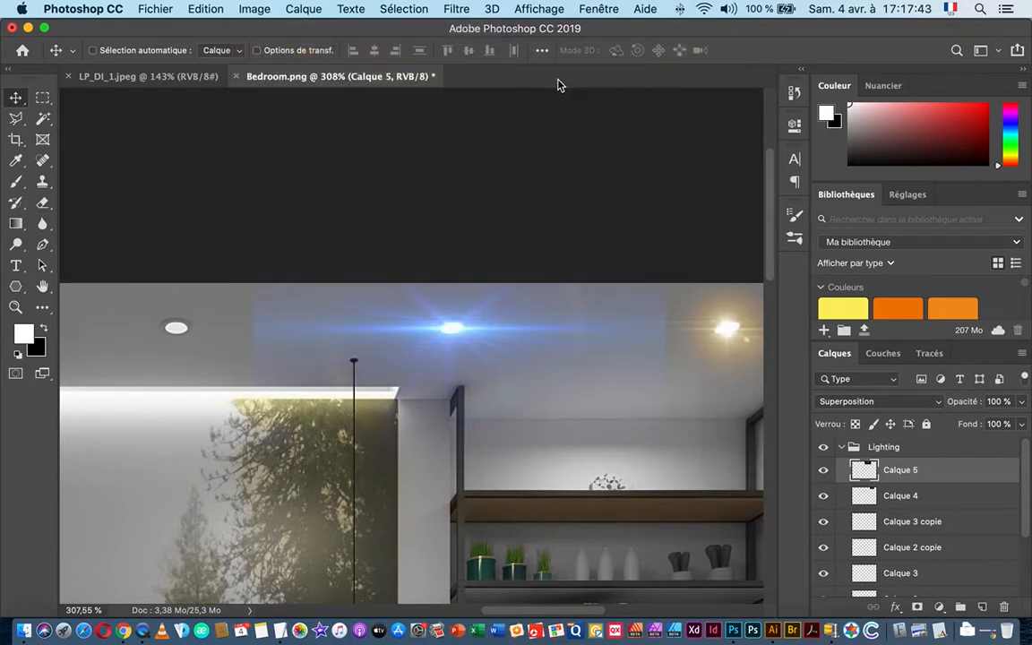
{"action": "left_click_drag", "start_coordinate": [624, 295], "coordinate": [652, 293]}
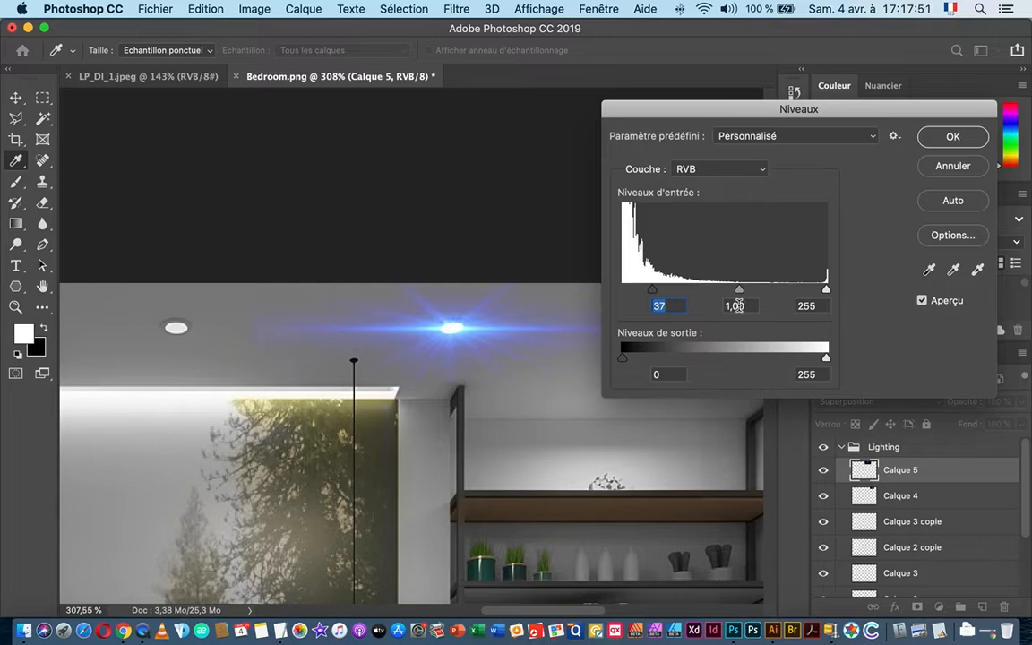
{"action": "left_click", "coordinate": [951, 140]}
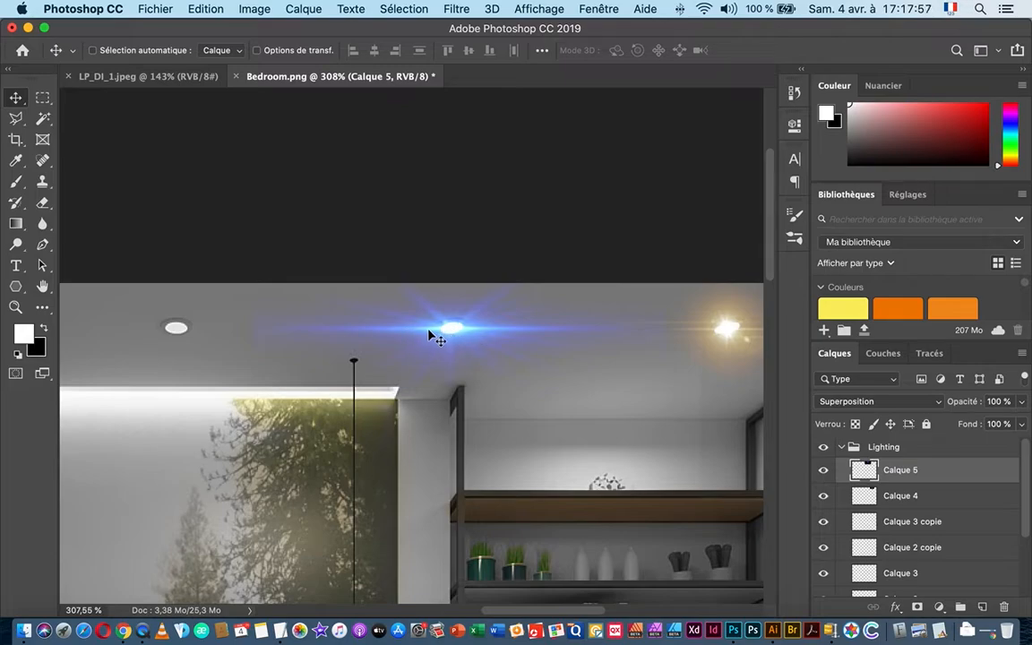
- Apply a Noir et blanc adjustment to the blue flare, trying Blanc maximal and Noir maximal before settling on the Par défaut preset
{"action": "left_click", "coordinate": [252, 13]}
{"action": "mouse_move", "coordinate": [240, 53]}
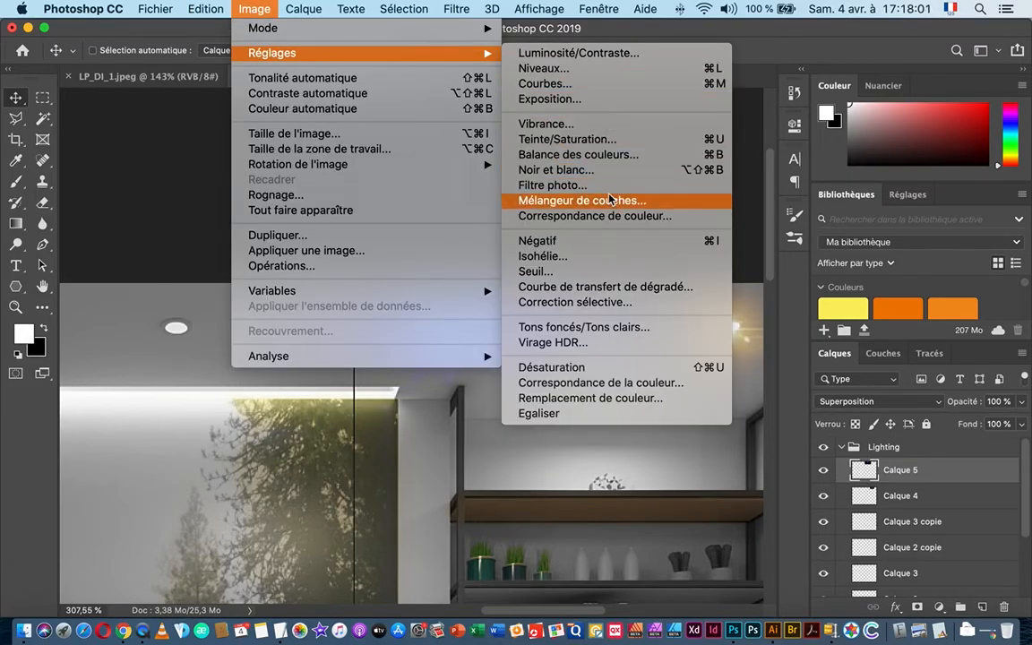
{"action": "left_click", "coordinate": [587, 170]}
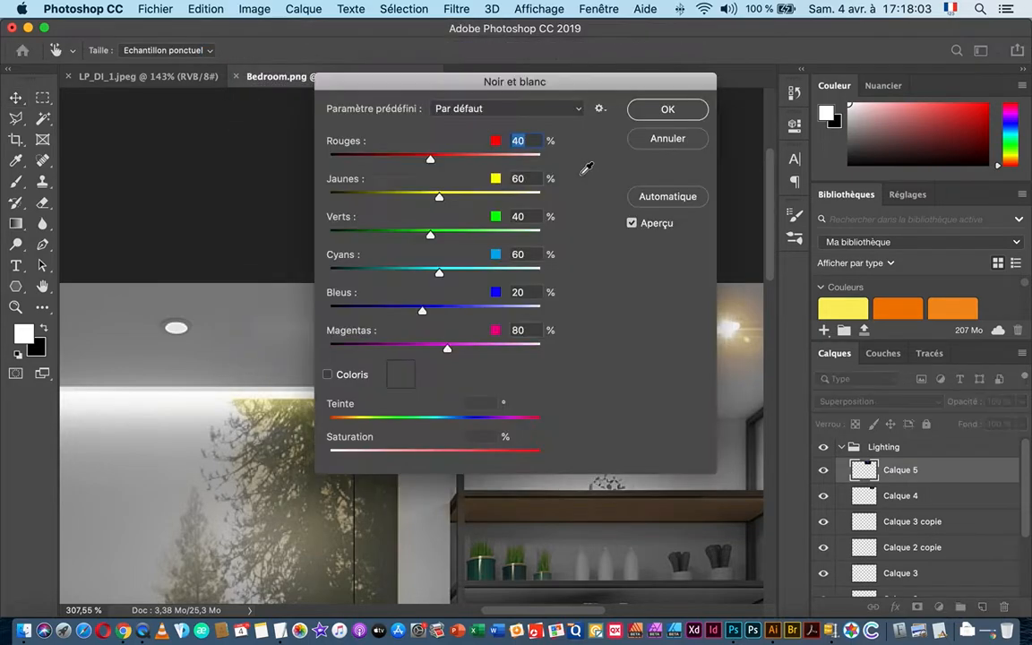
{"action": "left_click_drag", "start_coordinate": [513, 90], "coordinate": [817, 58]}
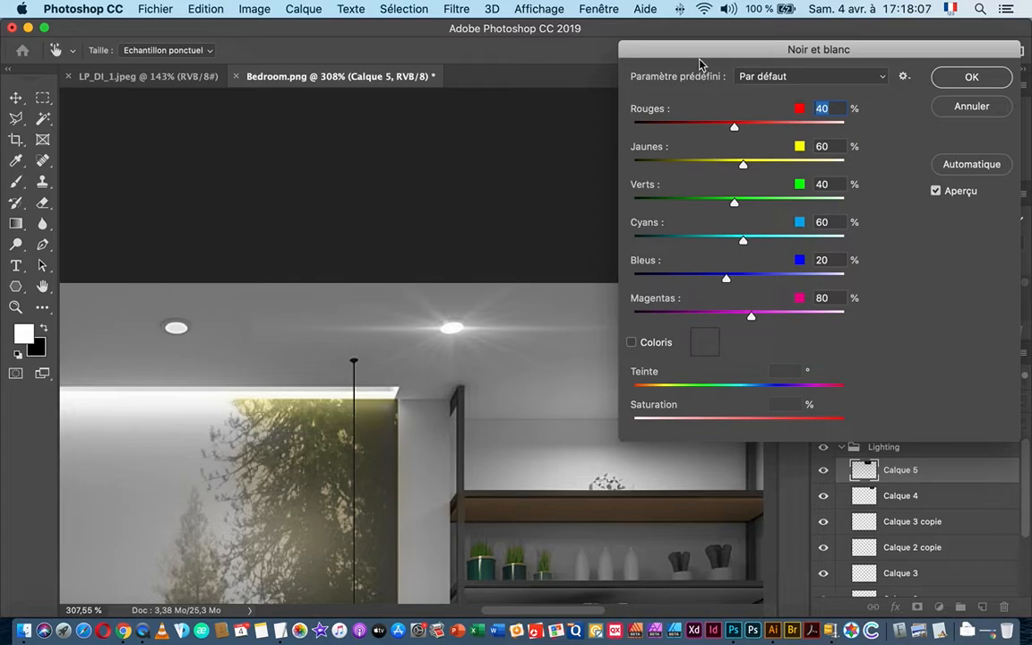
{"action": "left_click_drag", "start_coordinate": [699, 58], "coordinate": [648, 56]}
{"action": "left_click", "coordinate": [761, 75]}
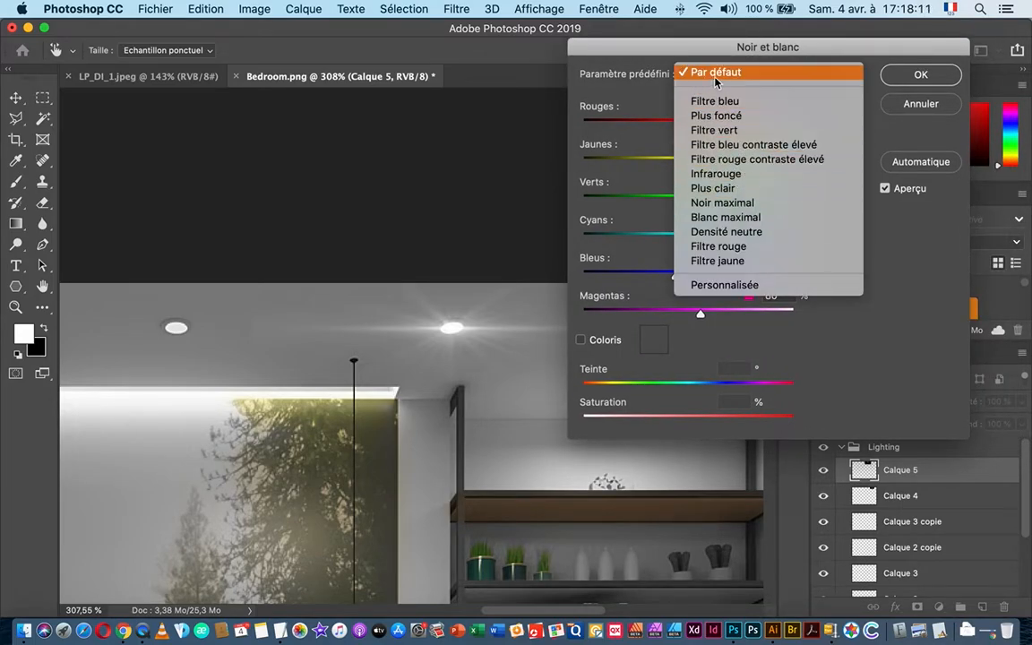
{"action": "left_click", "coordinate": [761, 220]}
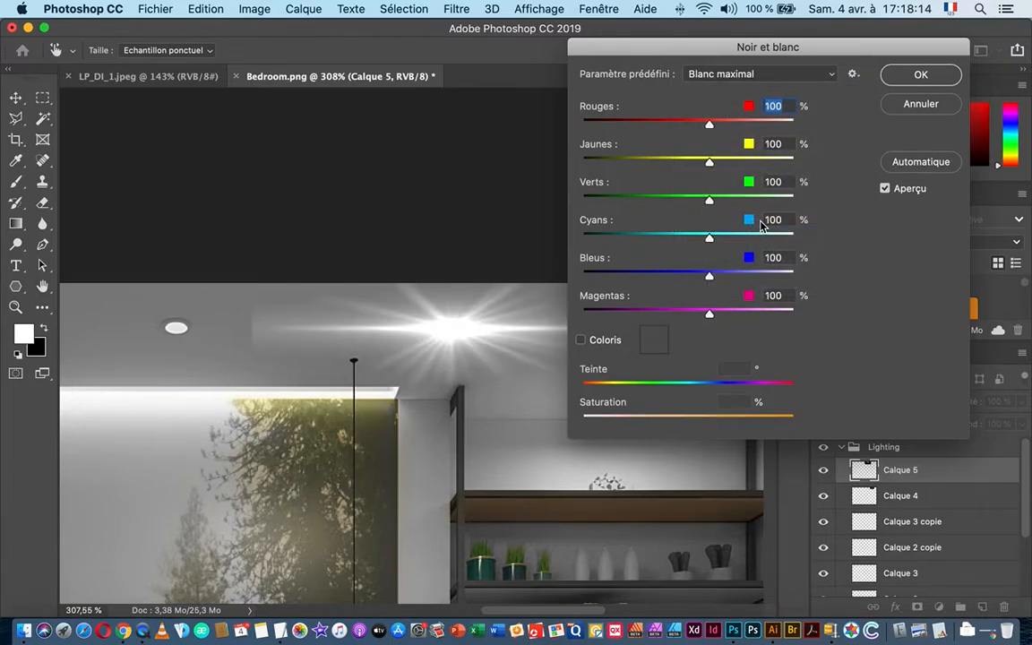
{"action": "left_click", "coordinate": [718, 78]}
{"action": "left_click", "coordinate": [726, 57]}
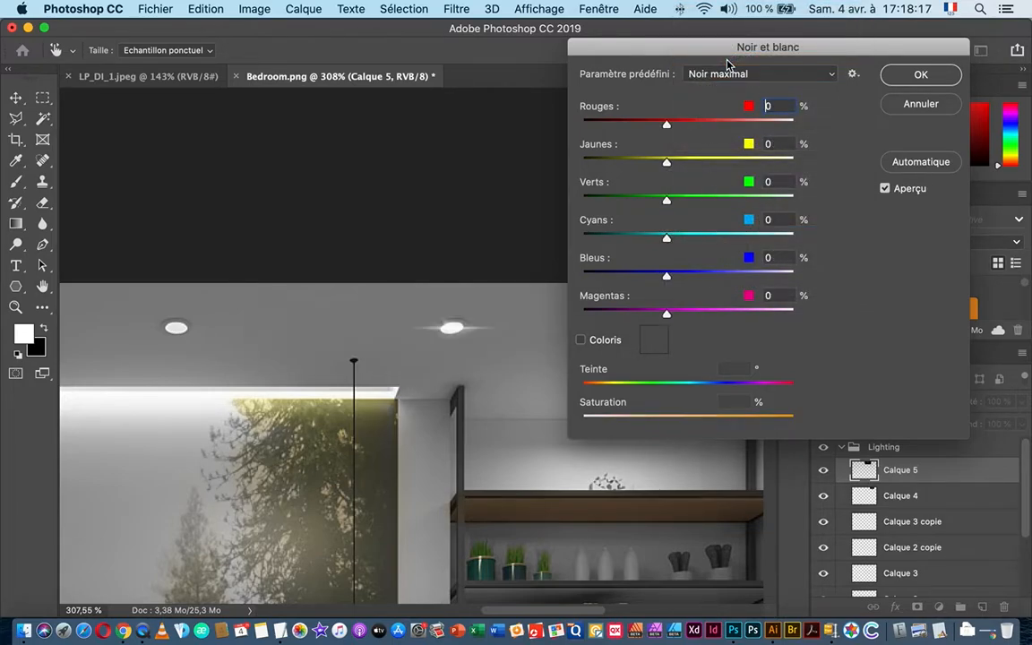
{"action": "left_click", "coordinate": [728, 72]}
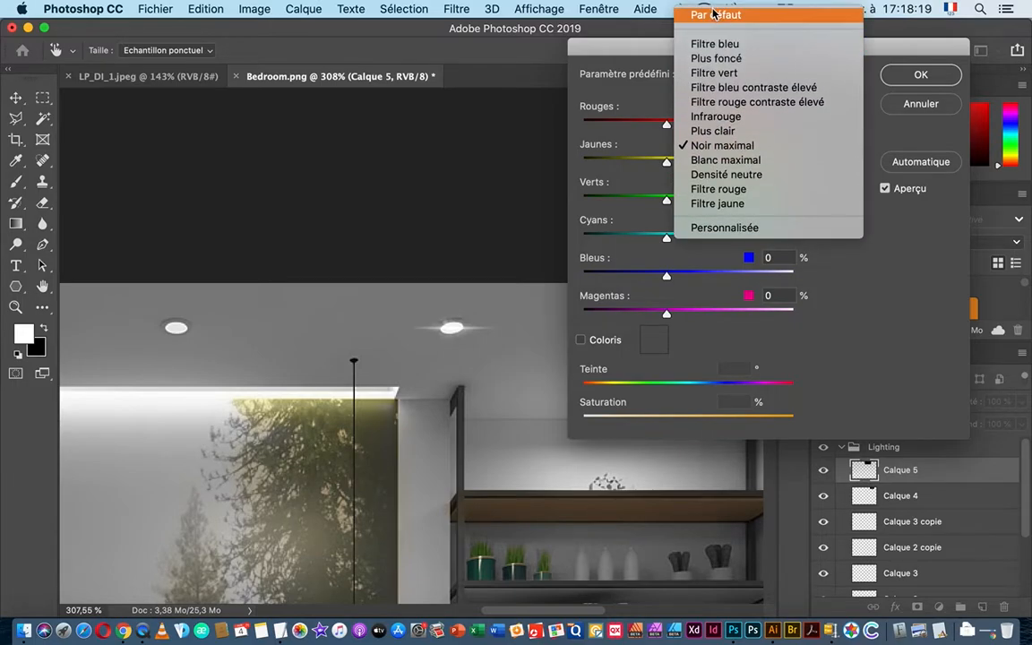
{"action": "left_click", "coordinate": [716, 18]}
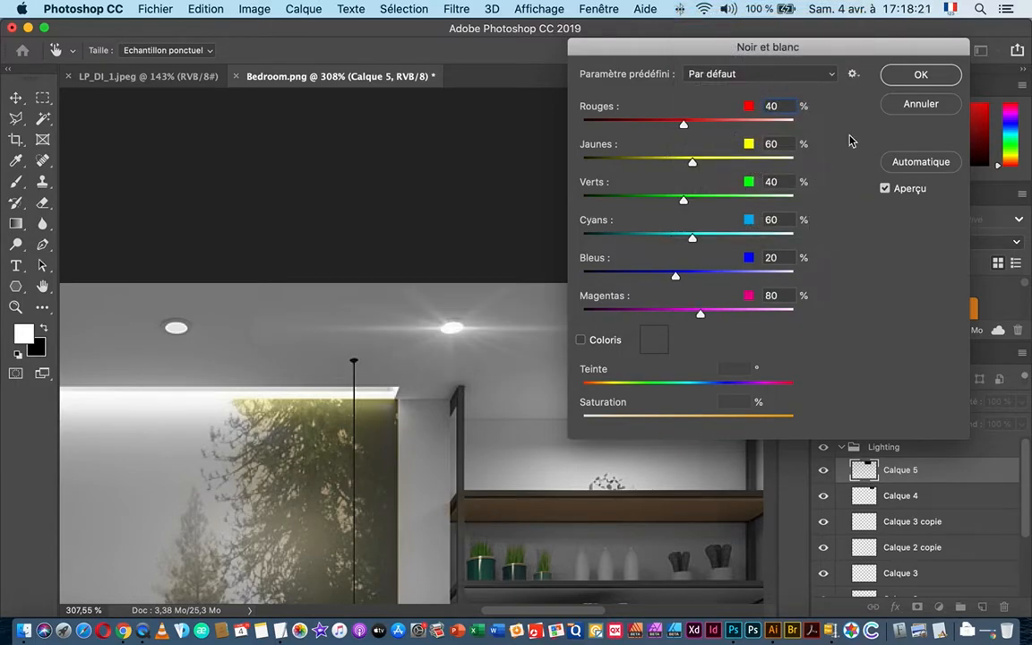
{"action": "left_click", "coordinate": [916, 75]}
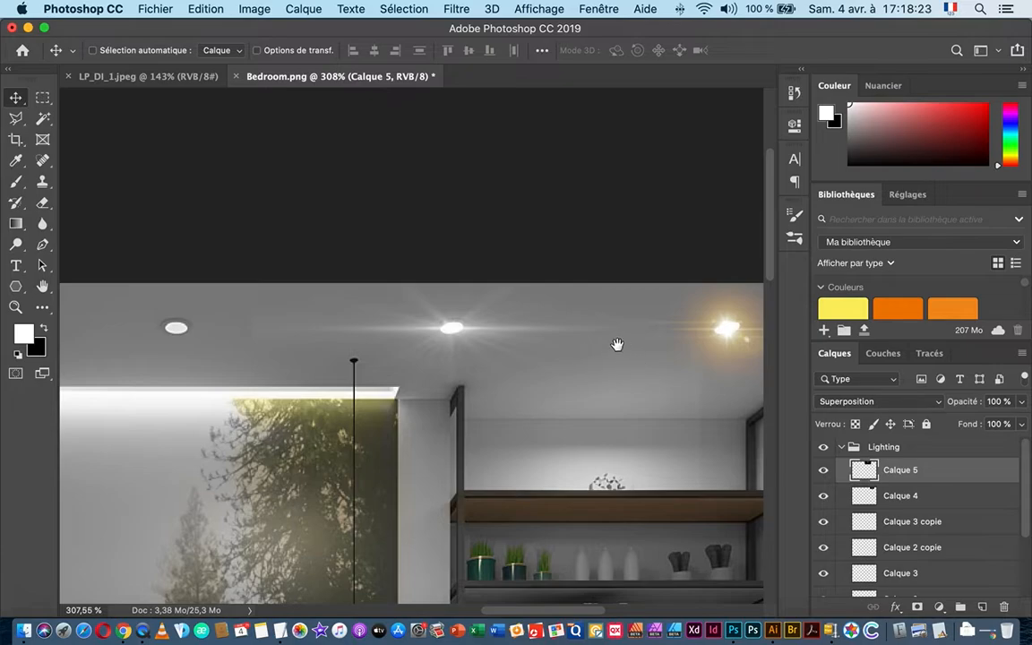
- Delete the golden flare layer Calque 4 and place a copy of the white flare on the rightmost ceiling spotlight
{"action": "left_click_drag", "start_coordinate": [618, 344], "coordinate": [491, 340]}
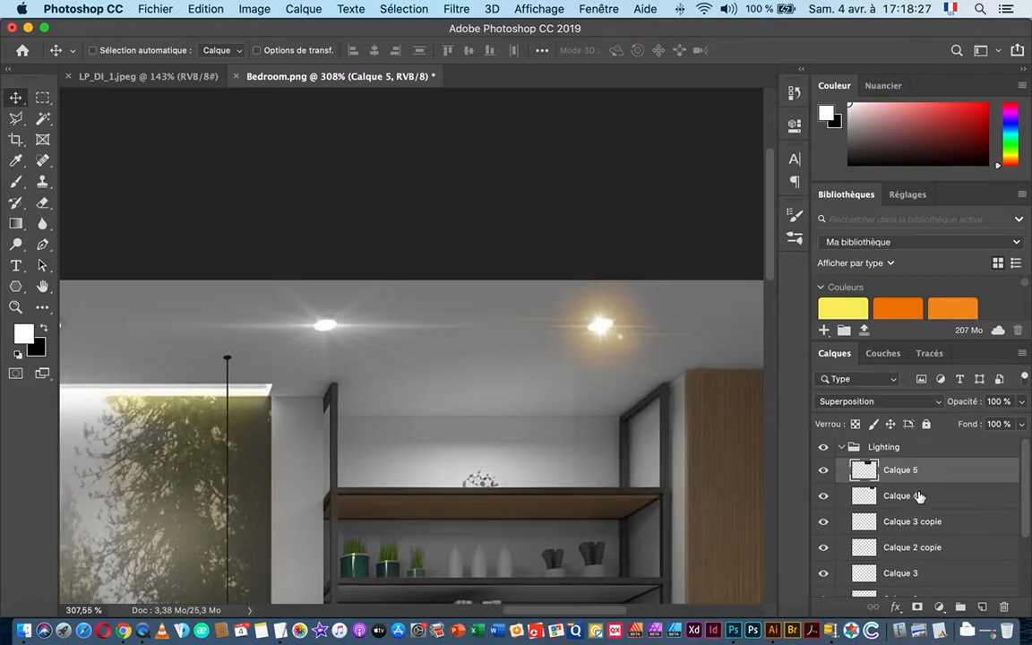
{"action": "left_click_drag", "start_coordinate": [920, 498], "coordinate": [1005, 607]}
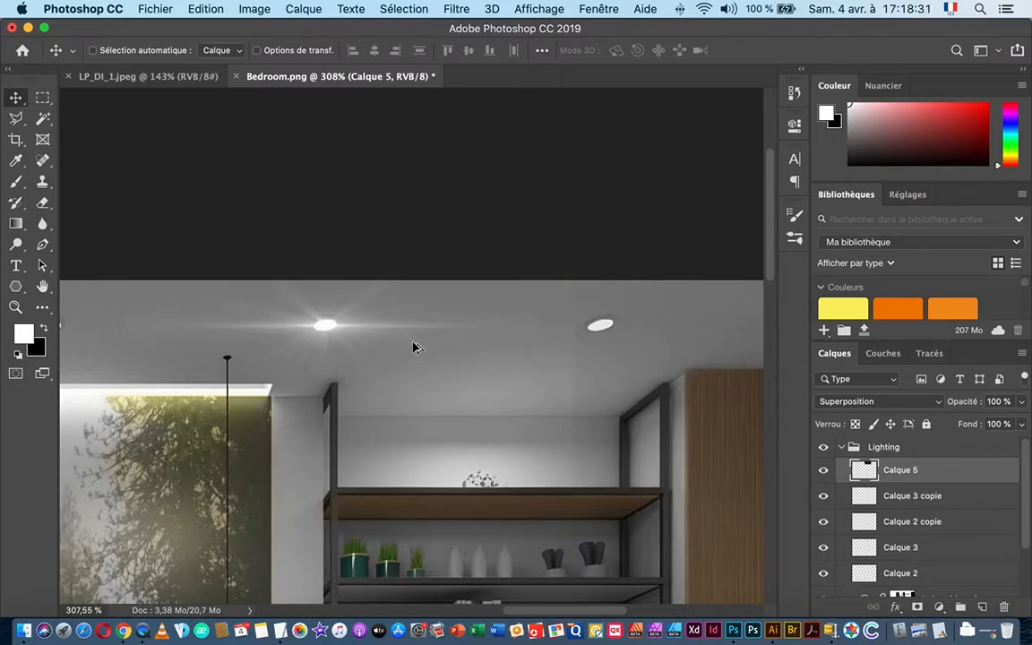
{"action": "left_click_drag", "start_coordinate": [326, 328], "coordinate": [602, 330]}
- Place further copies of the white flare on the two remaining unlit ceiling spotlights above the forest picture
{"action": "left_click_drag", "start_coordinate": [242, 350], "coordinate": [412, 359]}
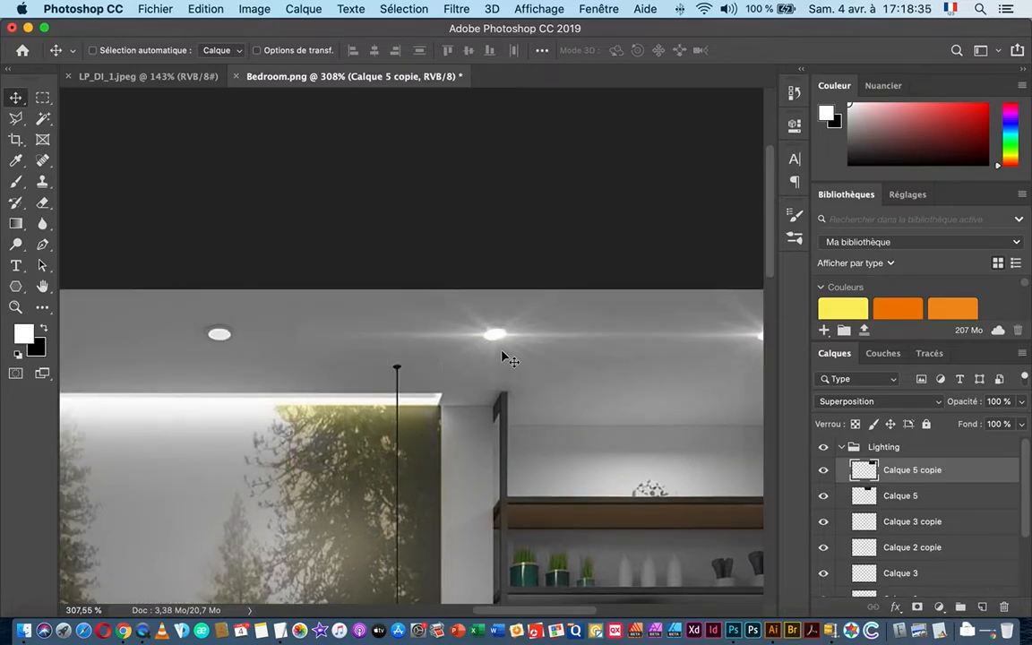
{"action": "left_click_drag", "start_coordinate": [661, 362], "coordinate": [585, 356]}
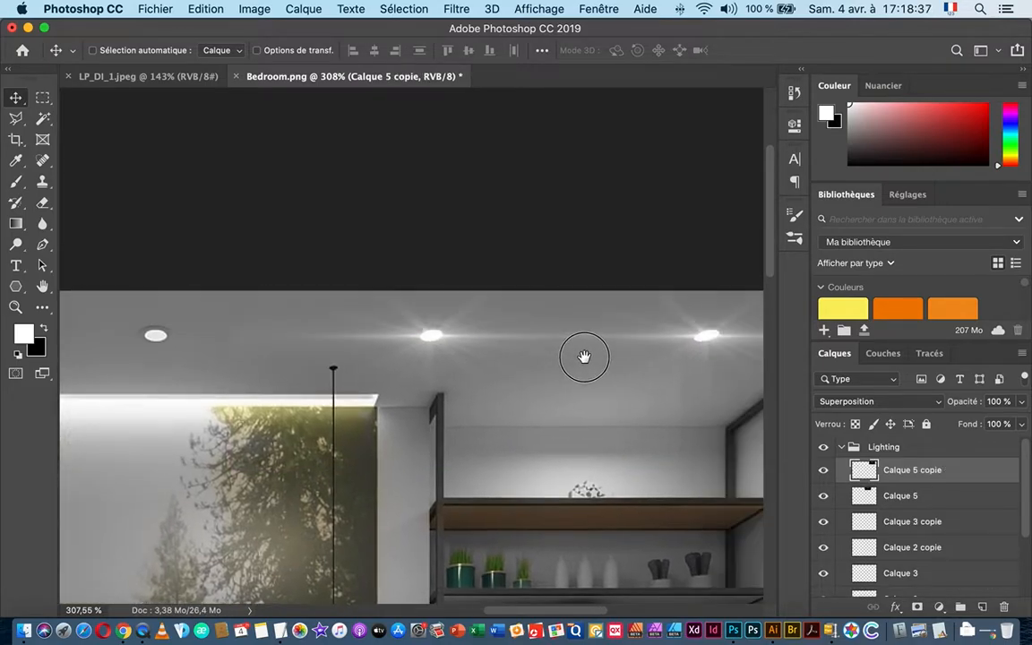
{"action": "left_click_drag", "start_coordinate": [694, 336], "coordinate": [148, 341]}
{"action": "scroll", "coordinate": [590, 346], "scroll_direction": "left", "scroll_amount": 5}
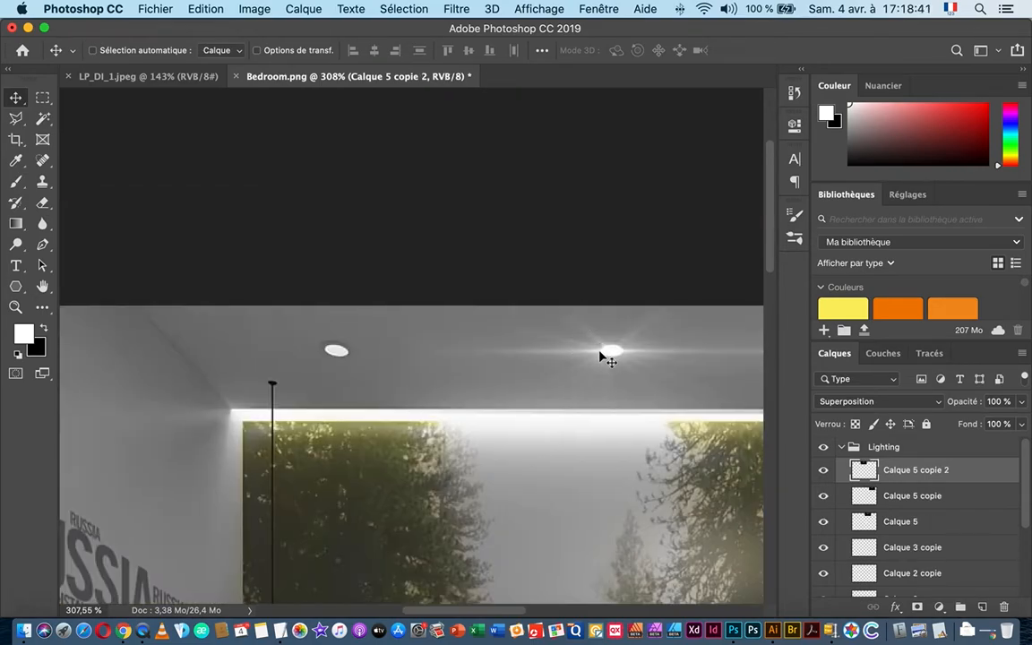
{"action": "left_click_drag", "start_coordinate": [612, 355], "coordinate": [346, 357]}
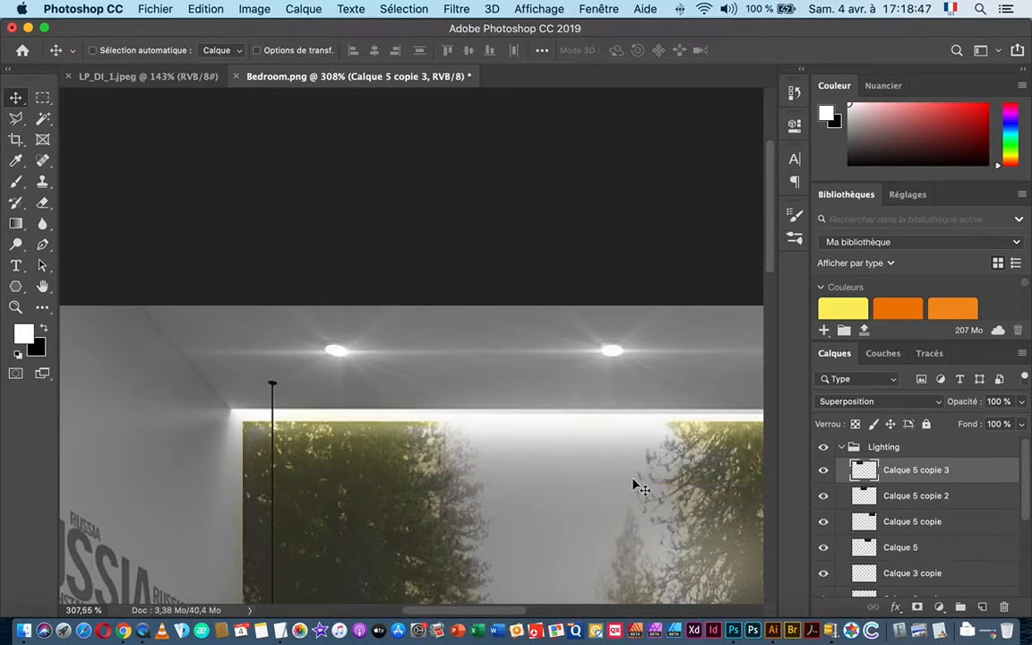
- Collapse the Lighting group and toggle its visibility repeatedly to compare the whole bedroom with and without the light effects
{"action": "key", "text": "ctrl+minus"}
{"action": "key", "text": "ctrl+minus"}
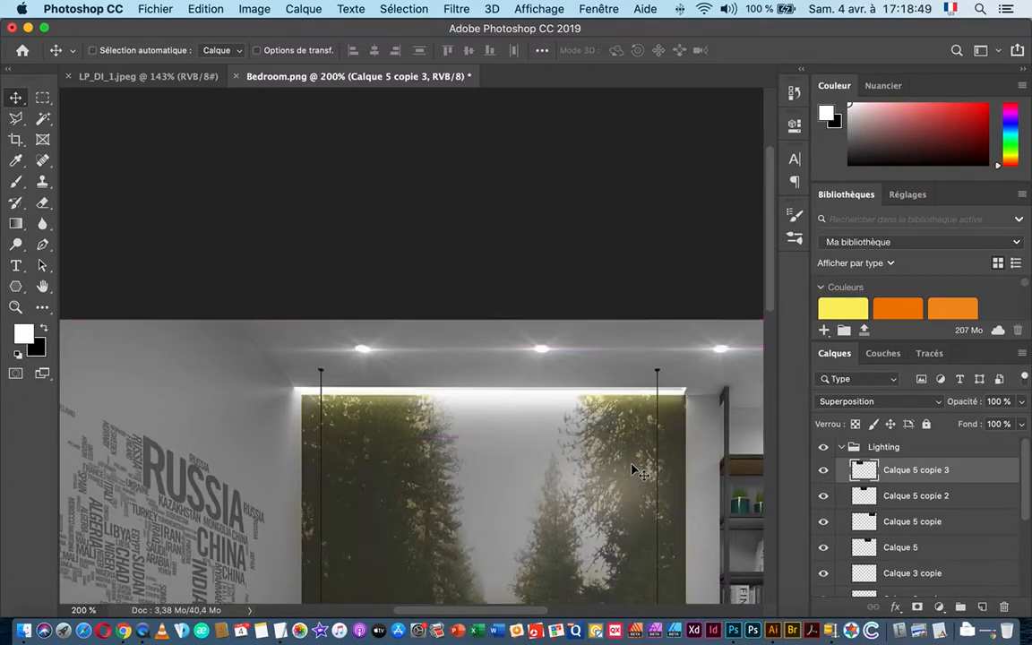
{"action": "key", "text": "ctrl+minus"}
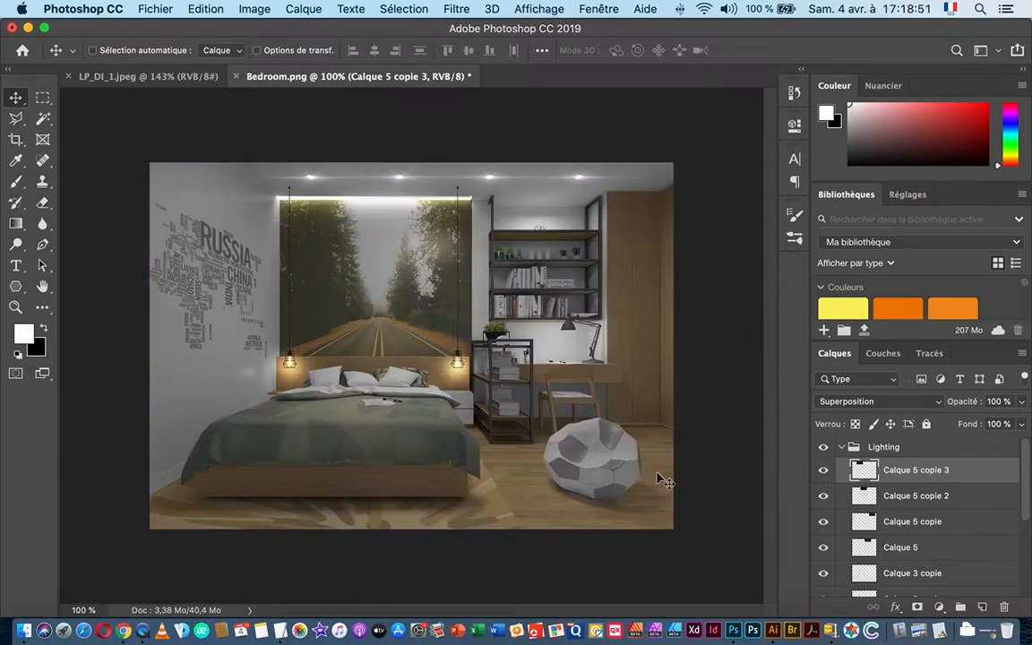
{"action": "key", "text": "super+space"}
{"action": "left_click_drag", "start_coordinate": [346, 287], "coordinate": [365, 295]}
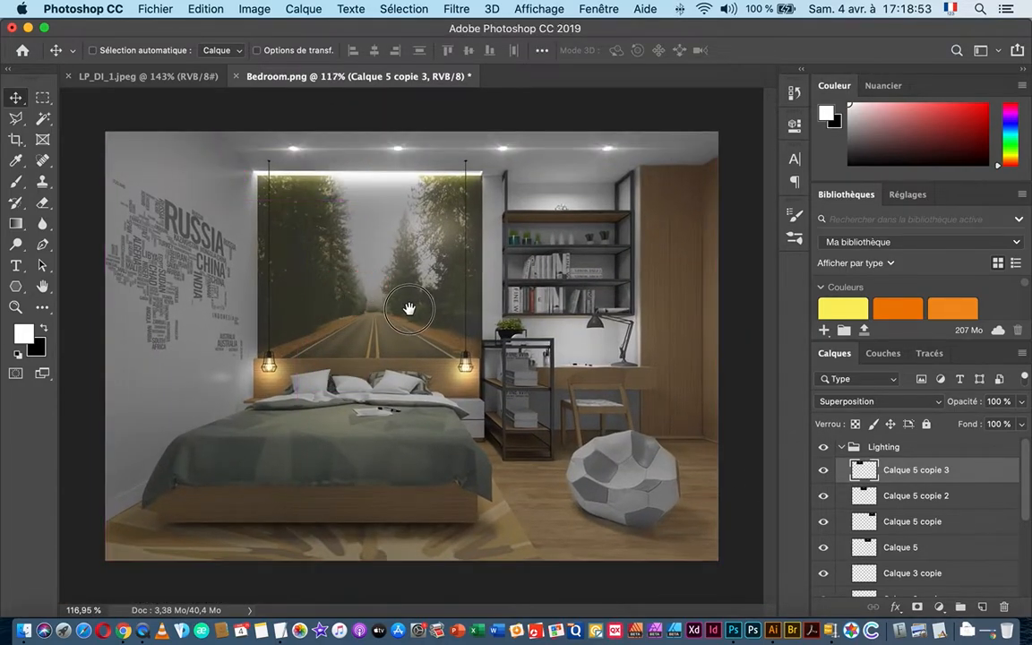
{"action": "left_click", "coordinate": [842, 448]}
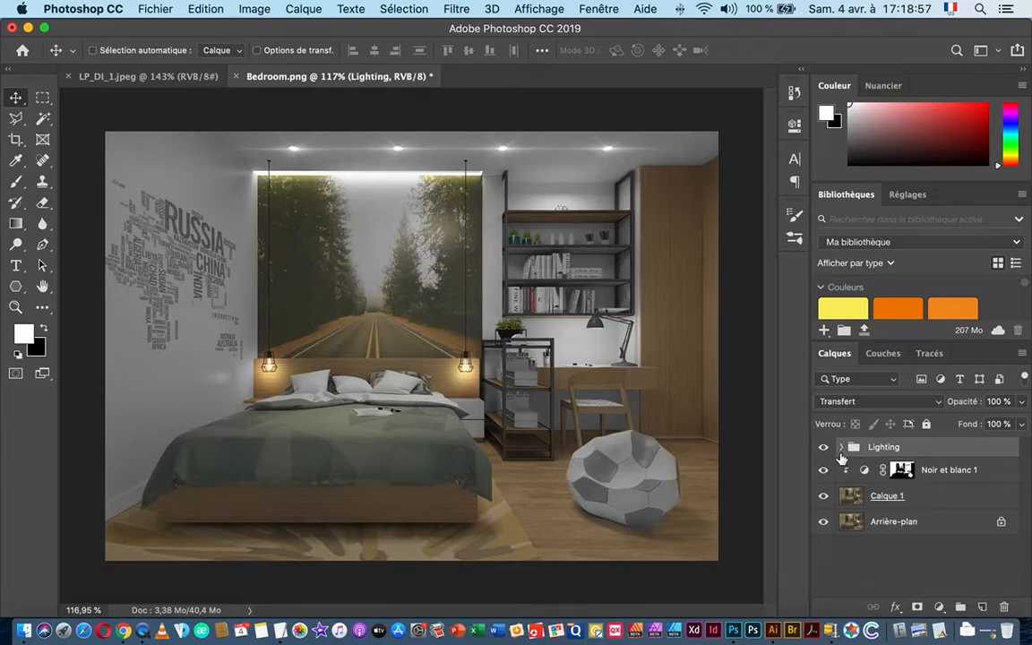
{"action": "left_click", "coordinate": [825, 449]}
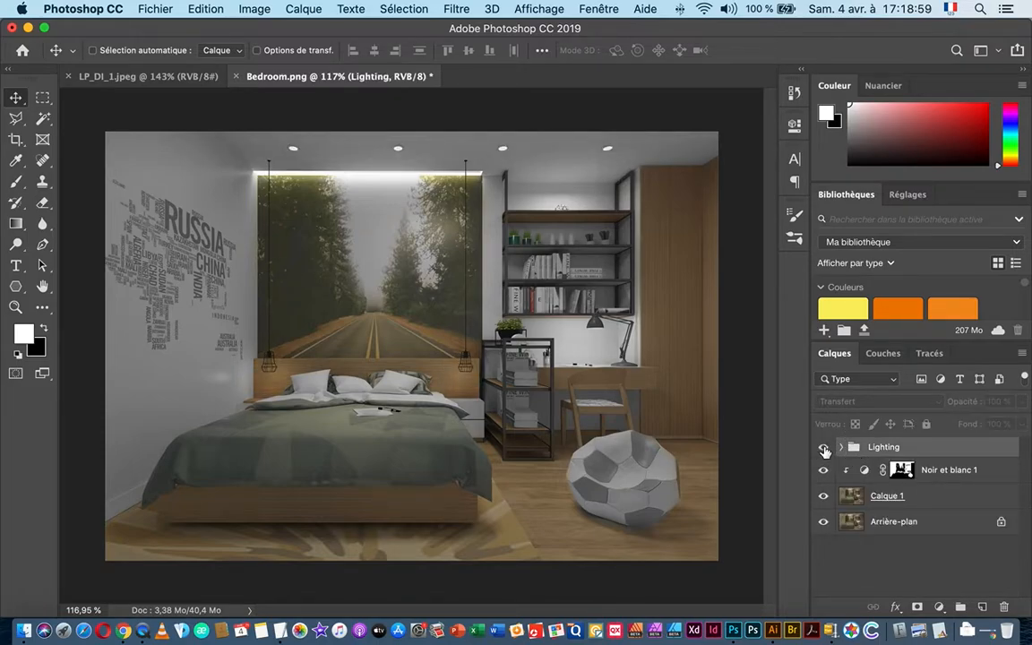
{"action": "left_click", "coordinate": [824, 449]}
{"action": "left_click", "coordinate": [825, 449]}
{"action": "left_click", "coordinate": [825, 449]}
{"action": "left_click", "coordinate": [824, 449]}
{"action": "left_click", "coordinate": [824, 449]}
{"action": "left_click", "coordinate": [824, 449]}
{"action": "left_click", "coordinate": [824, 449]}
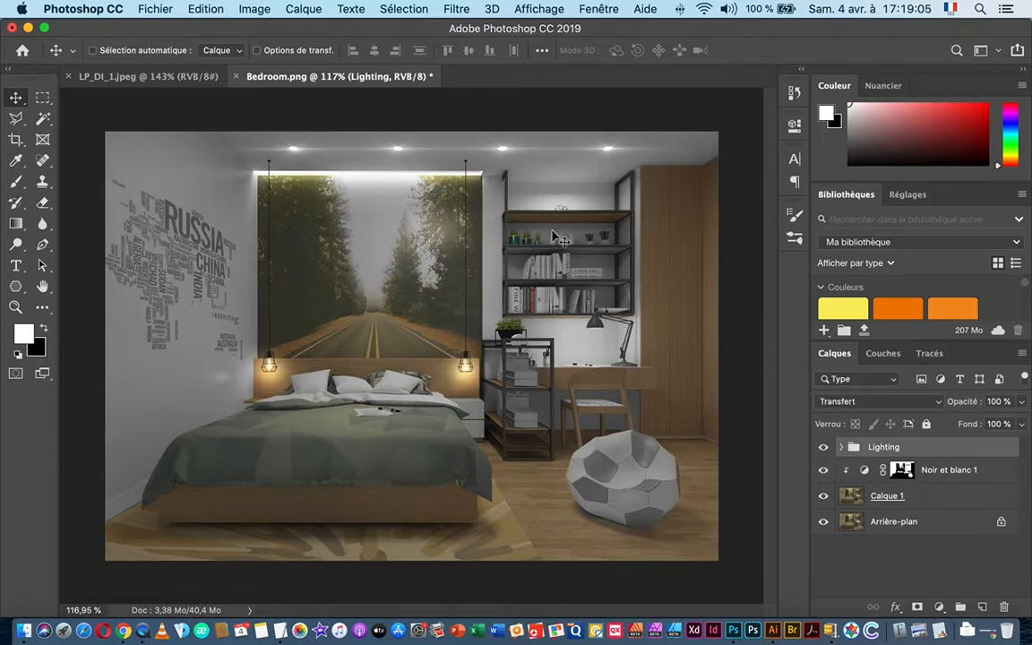
- Expand the Lighting group and add a new empty layer above Calque 5 copie 3 for the desk lamp's light
{"action": "left_click_drag", "start_coordinate": [620, 315], "coordinate": [695, 304]}
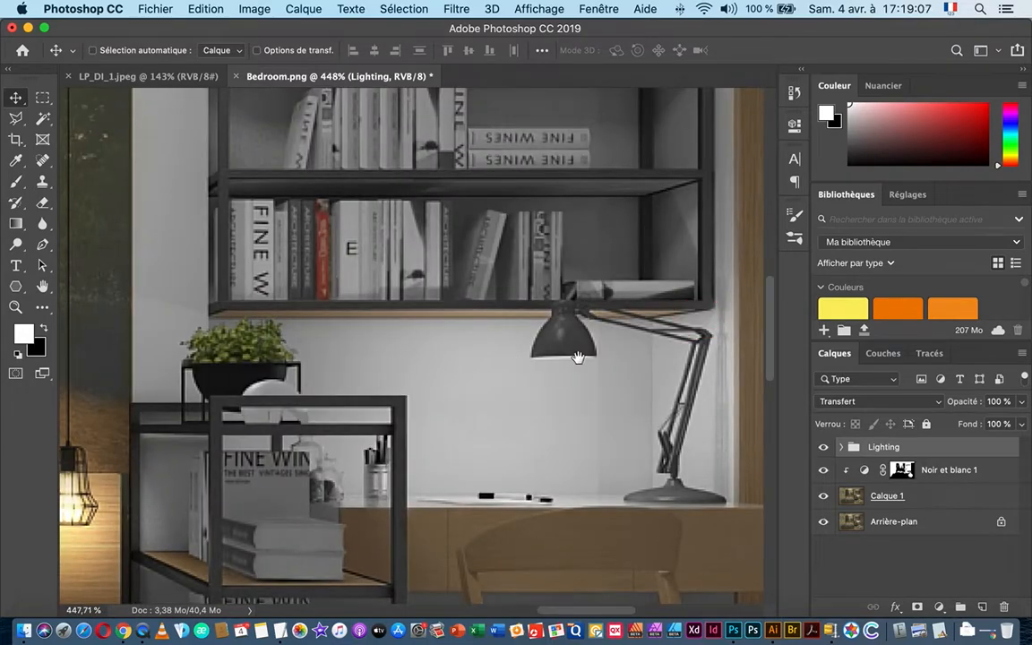
{"action": "left_click_drag", "start_coordinate": [578, 376], "coordinate": [527, 331]}
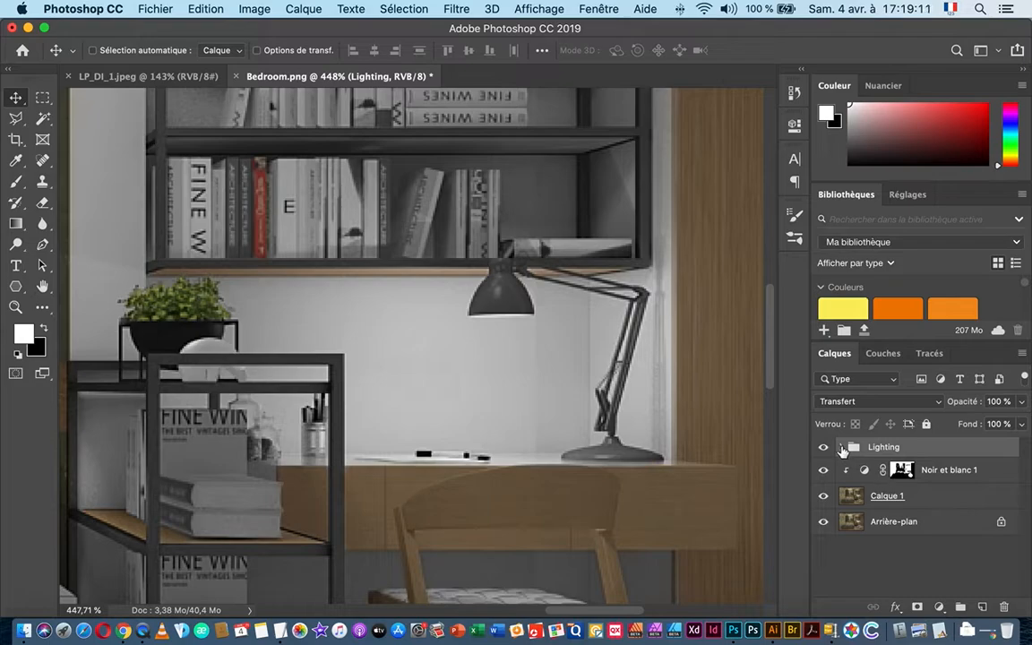
{"action": "left_click", "coordinate": [841, 447]}
{"action": "left_click", "coordinate": [900, 474]}
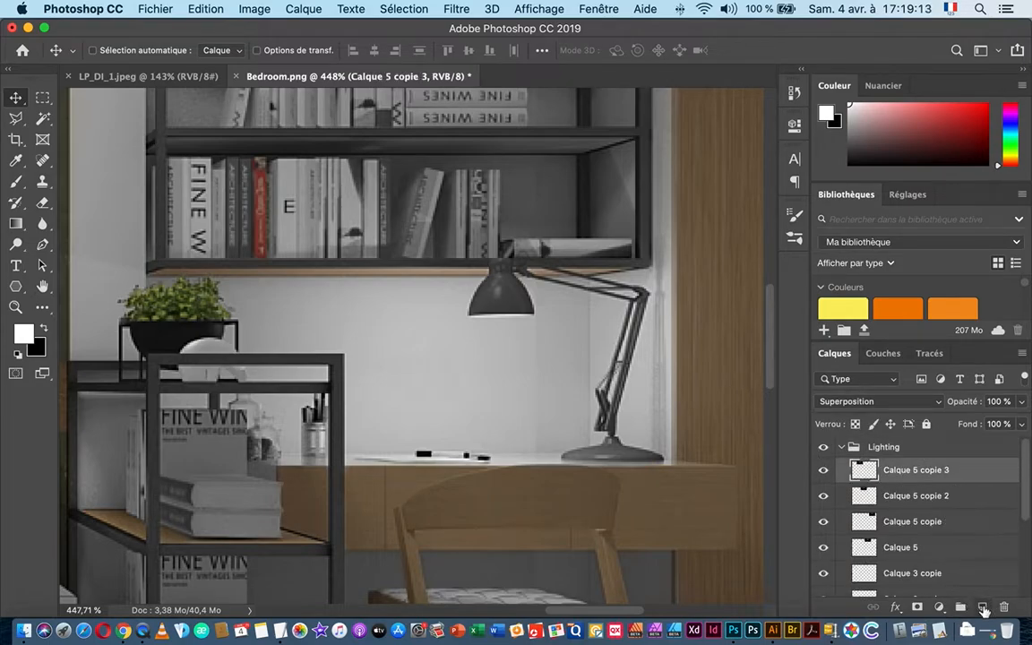
{"action": "left_click", "coordinate": [983, 608]}
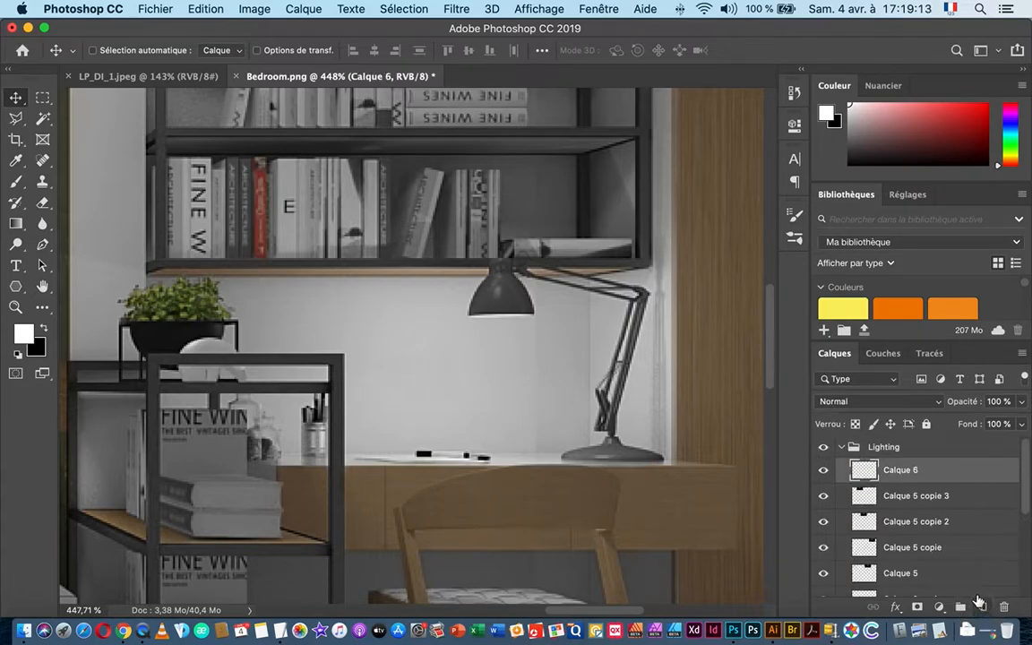
- Paint a soft white glow just beneath the desk lamp's shade on Calque 6 with a 51 px Brush
{"action": "left_click", "coordinate": [20, 184]}
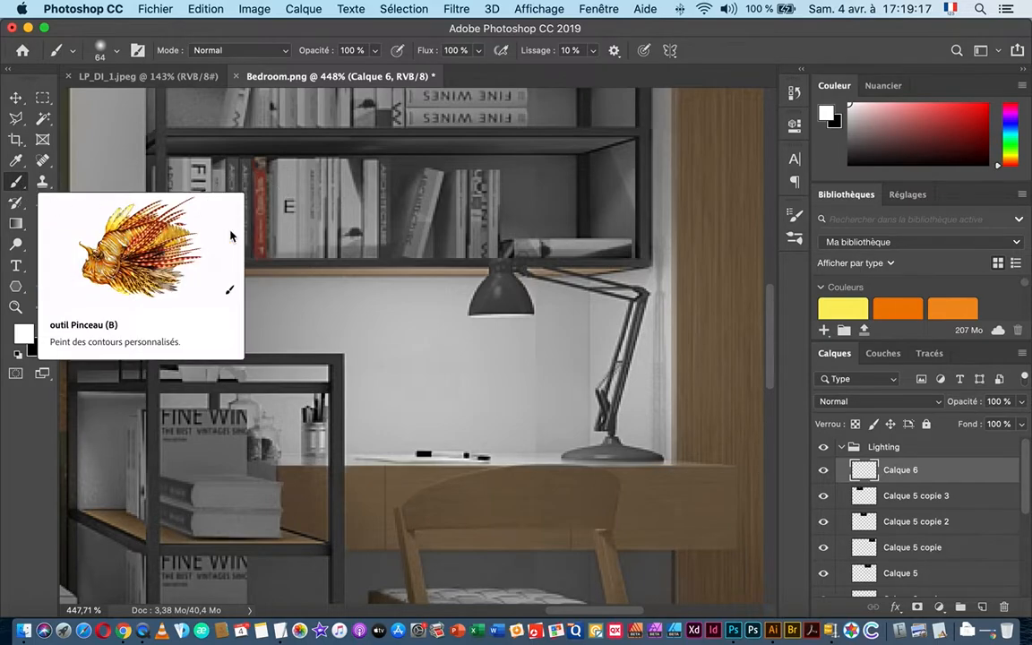
{"action": "mouse_move", "coordinate": [501, 336]}
{"action": "left_mouse_down"}
{"action": "mouse_move", "coordinate": [539, 343]}
{"action": "mouse_move", "coordinate": [512, 350]}
{"action": "mouse_move", "coordinate": [528, 351]}
{"action": "left_mouse_up"}
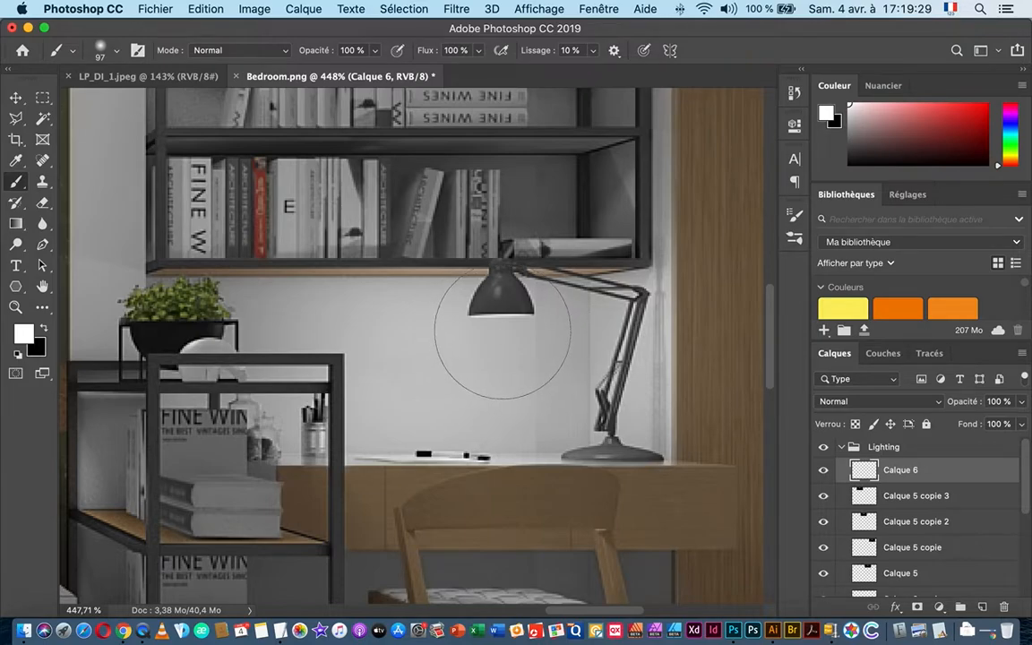
{"action": "mouse_move", "coordinate": [499, 330]}
{"action": "left_mouse_down"}
{"action": "mouse_move", "coordinate": [429, 334]}
{"action": "mouse_move", "coordinate": [491, 322]}
{"action": "left_mouse_up"}
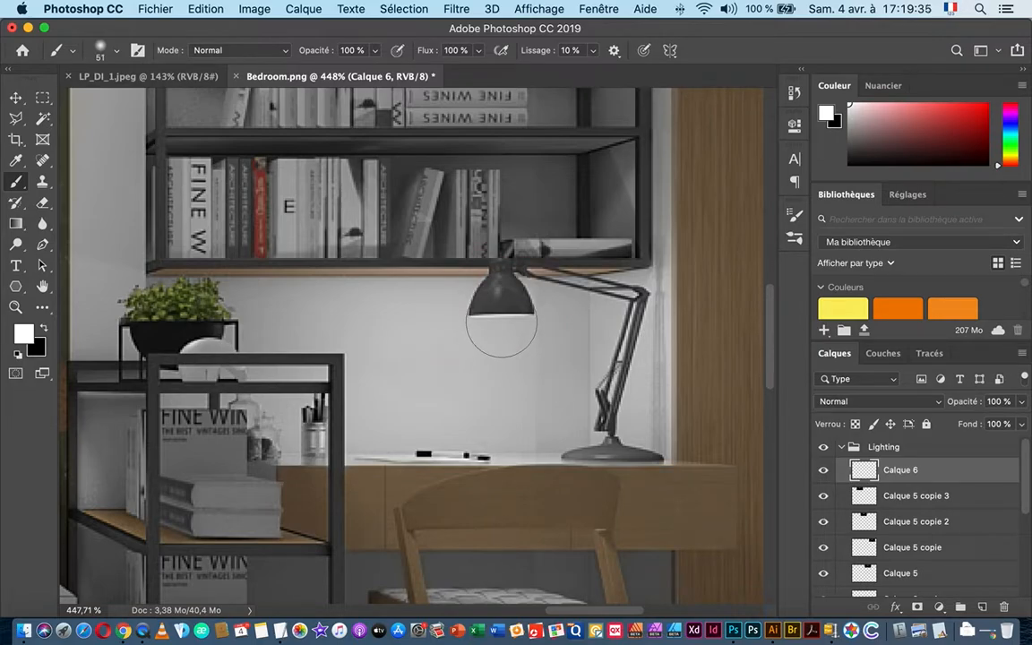
{"action": "left_click", "coordinate": [502, 322]}
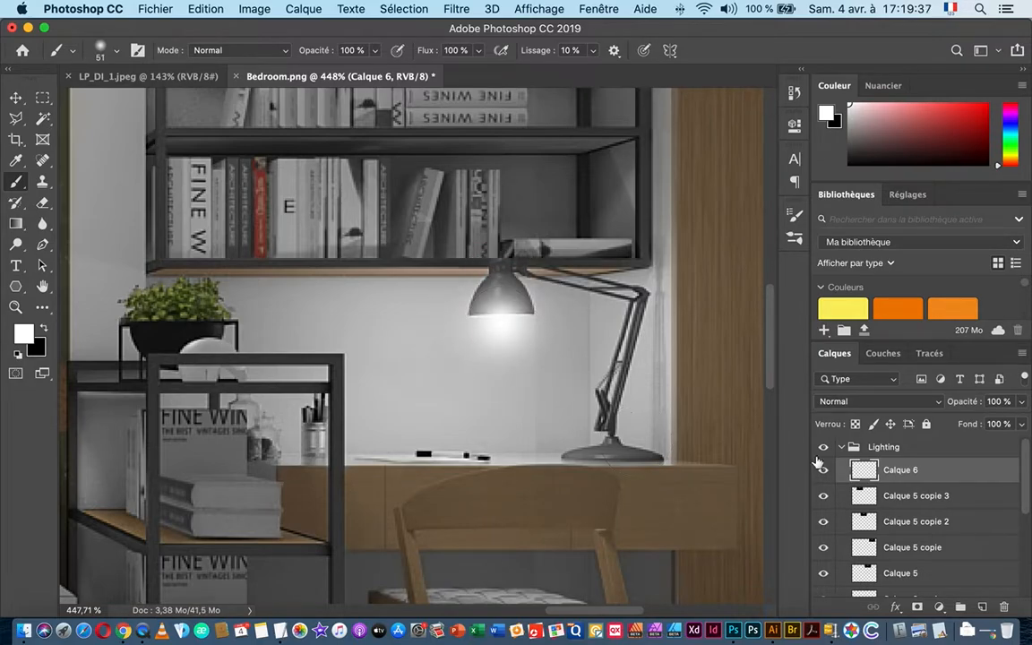
- Erase the white glow covering the desk lamp's shade with the hard round eraser Arrondi net at 9 px
{"action": "left_click_drag", "start_coordinate": [559, 275], "coordinate": [665, 288]}
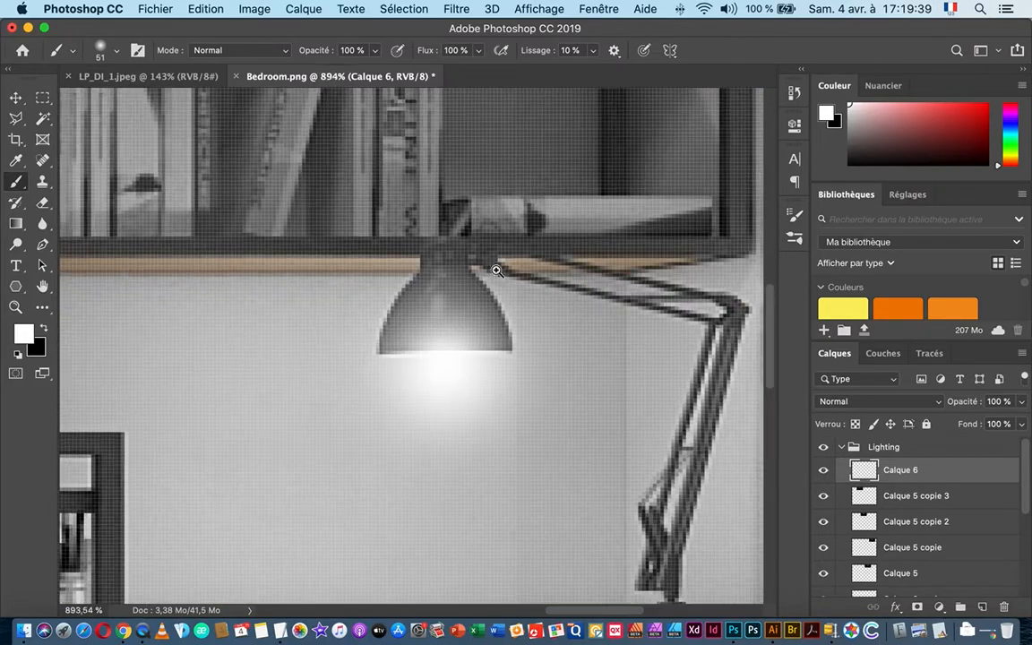
{"action": "left_click", "coordinate": [42, 203]}
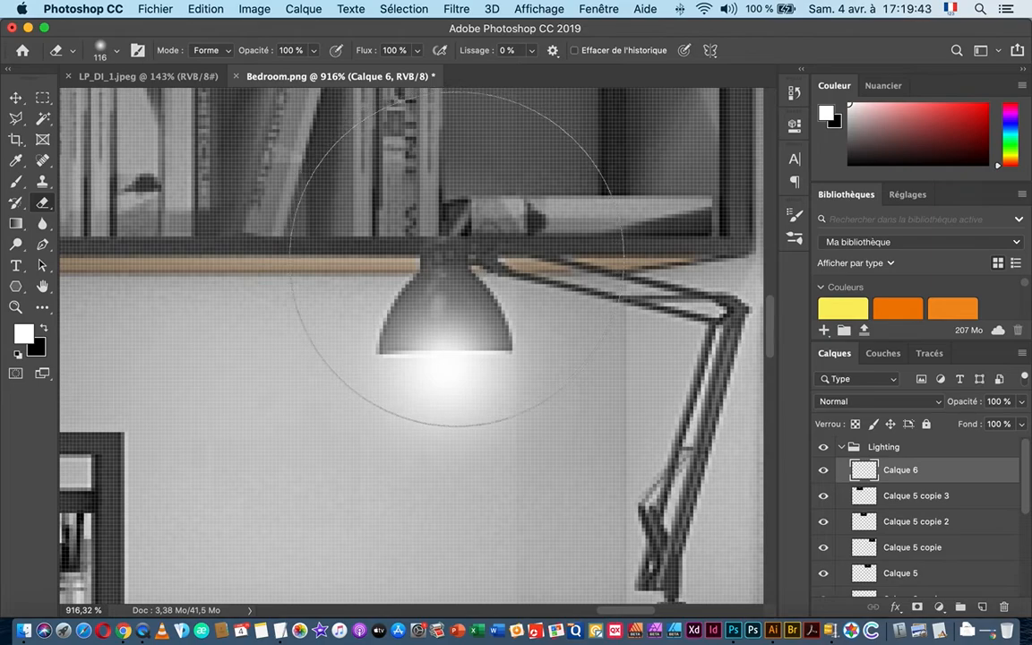
{"action": "left_click_drag", "start_coordinate": [456, 259], "coordinate": [227, 264]}
{"action": "right_click", "coordinate": [350, 233]}
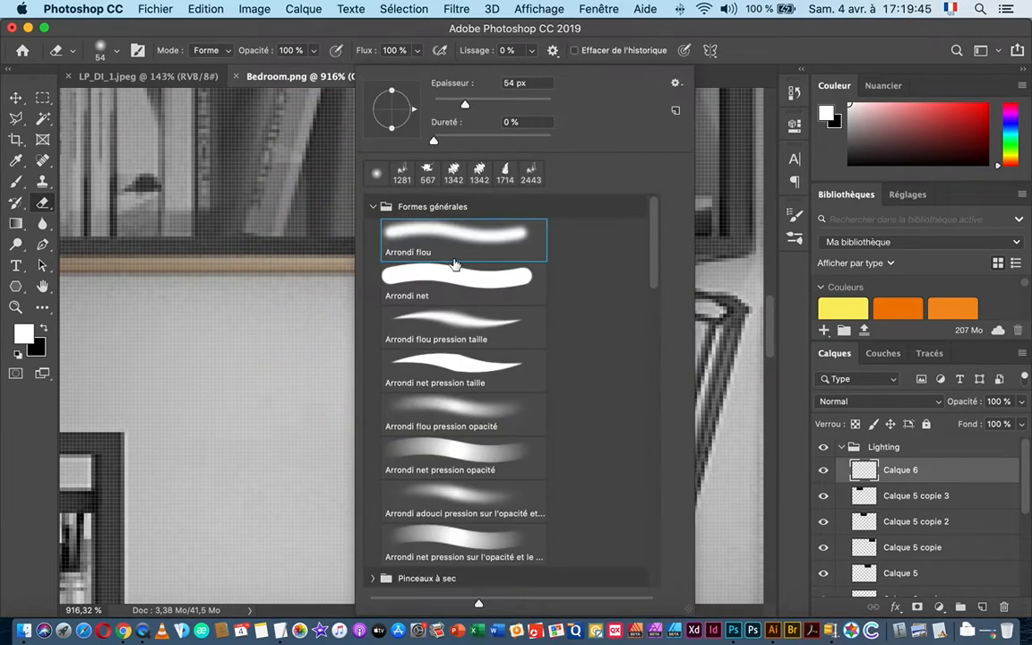
{"action": "left_click", "coordinate": [433, 272]}
{"action": "left_click", "coordinate": [409, 22]}
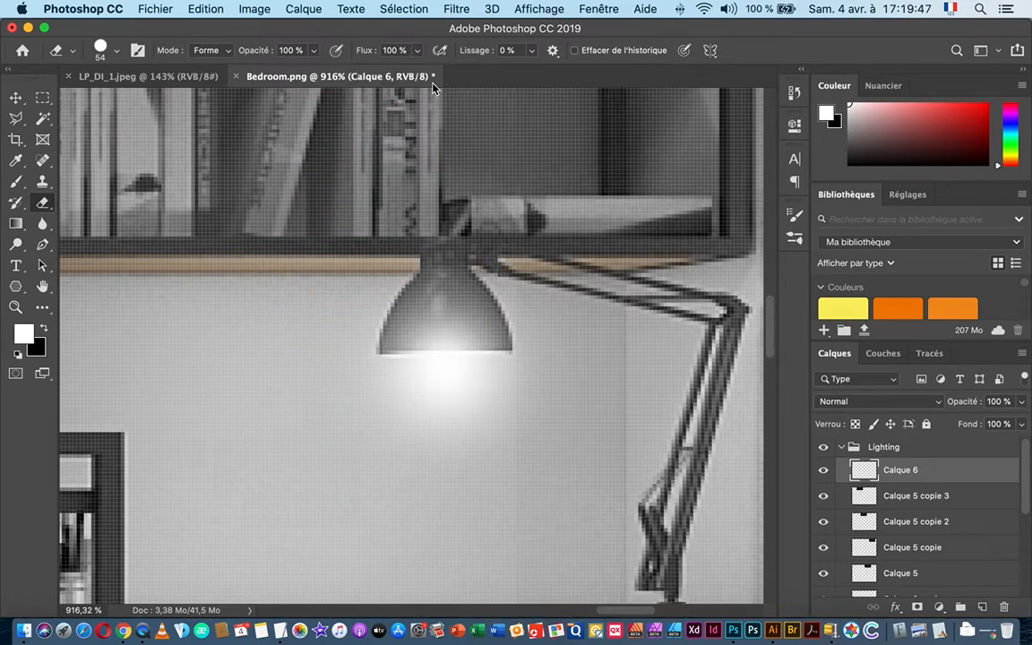
{"action": "left_click_drag", "start_coordinate": [456, 288], "coordinate": [291, 286]}
{"action": "left_click", "coordinate": [323, 338], "text": "shift"}
{"action": "mouse_move", "coordinate": [313, 329]}
{"action": "left_mouse_down"}
{"action": "mouse_move", "coordinate": [471, 311]}
{"action": "mouse_move", "coordinate": [386, 301]}
{"action": "mouse_move", "coordinate": [477, 297]}
{"action": "mouse_move", "coordinate": [419, 278]}
{"action": "mouse_move", "coordinate": [439, 257]}
{"action": "mouse_move", "coordinate": [509, 252]}
{"action": "mouse_move", "coordinate": [575, 277]}
{"action": "mouse_move", "coordinate": [545, 306]}
{"action": "left_mouse_up"}
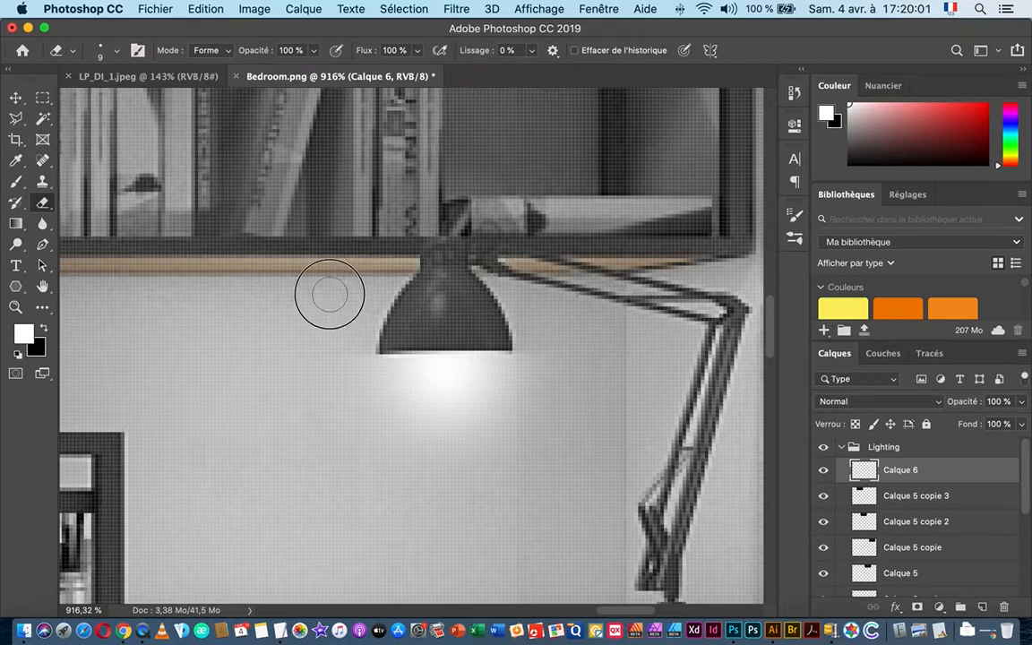
- Switch the eraser to the soft round Arrondi flou tip and soften the glow's outer edges beneath the lampshade
{"action": "left_click_drag", "start_coordinate": [276, 296], "coordinate": [330, 254]}
{"action": "right_click", "coordinate": [359, 276]}
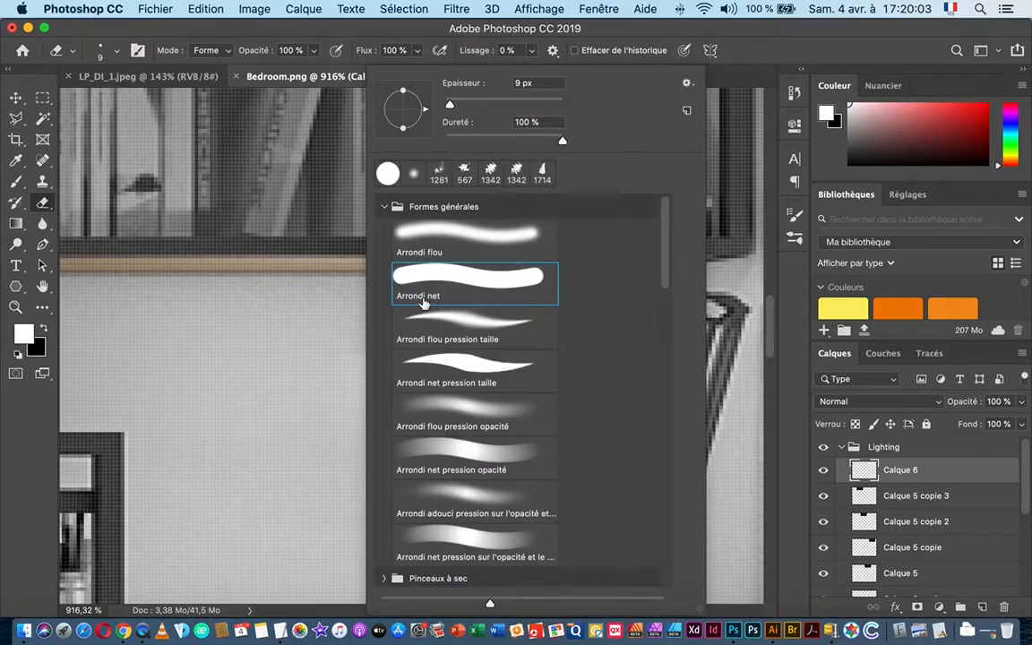
{"action": "left_click", "coordinate": [436, 233]}
{"action": "key", "text": "Return"}
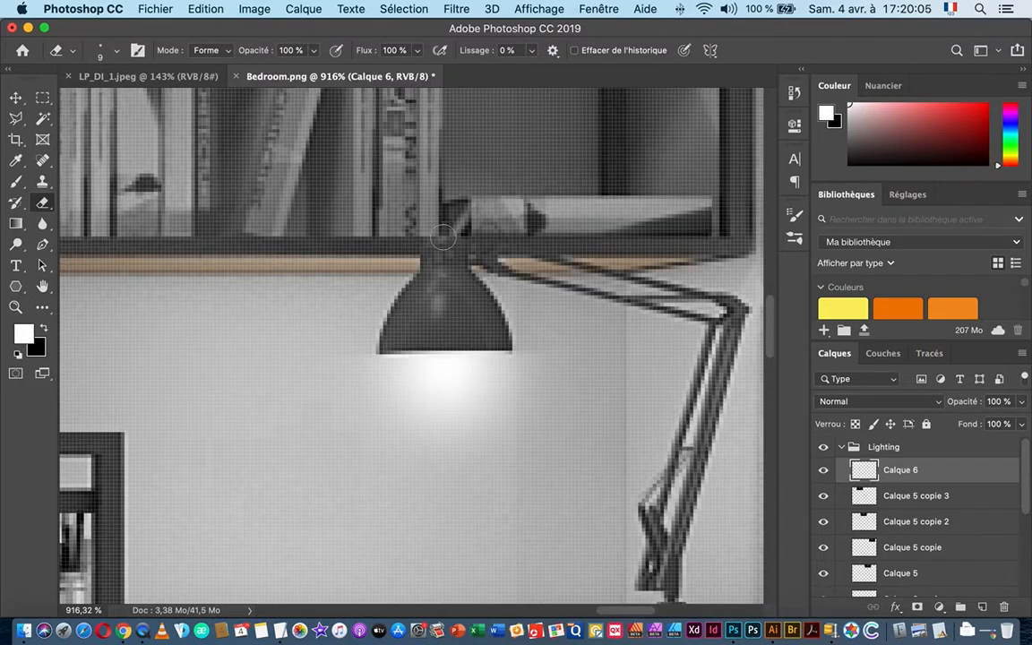
{"action": "left_click_drag", "start_coordinate": [337, 349], "coordinate": [364, 349]}
{"action": "left_click_drag", "start_coordinate": [529, 381], "coordinate": [489, 386]}
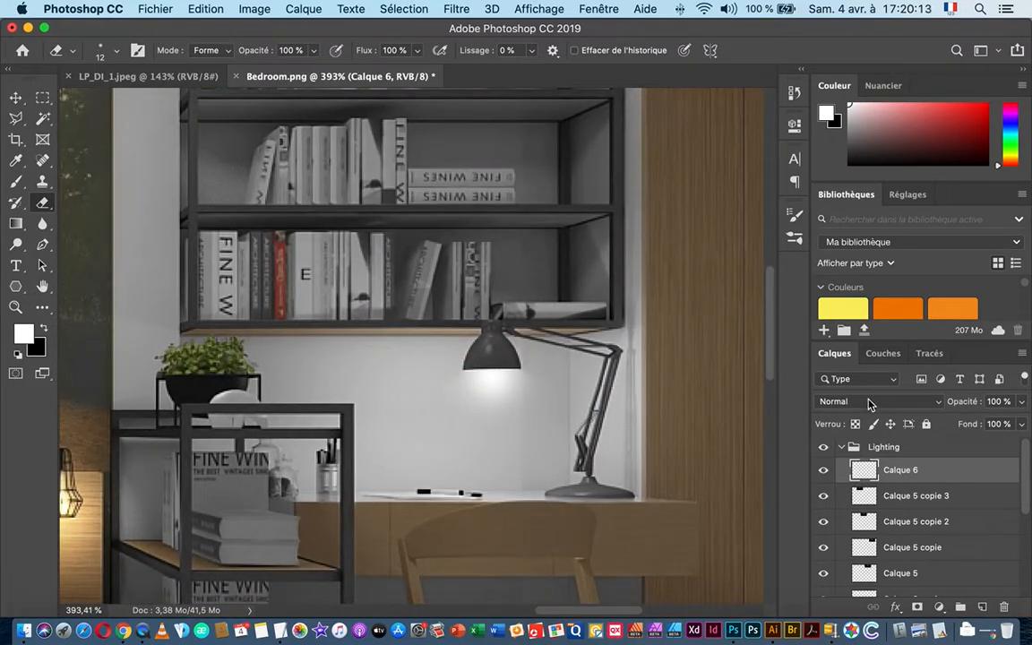
- Set Calque 6's blend mode to Incrustation and toggle the layer's visibility to compare the desk lamp's glow
{"action": "left_click", "coordinate": [869, 405]}
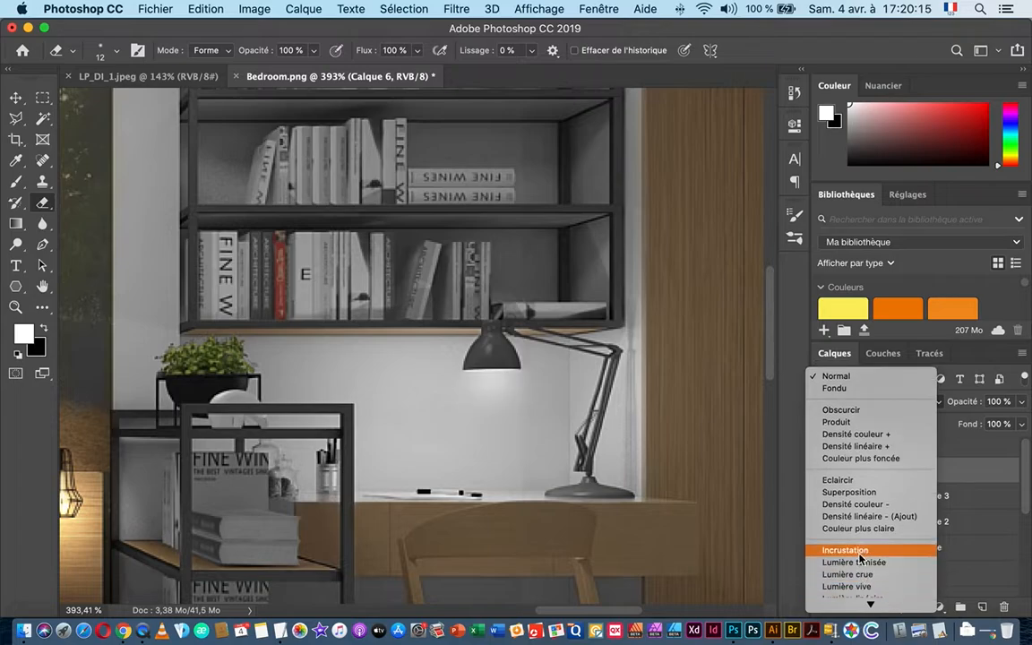
{"action": "left_click", "coordinate": [858, 551]}
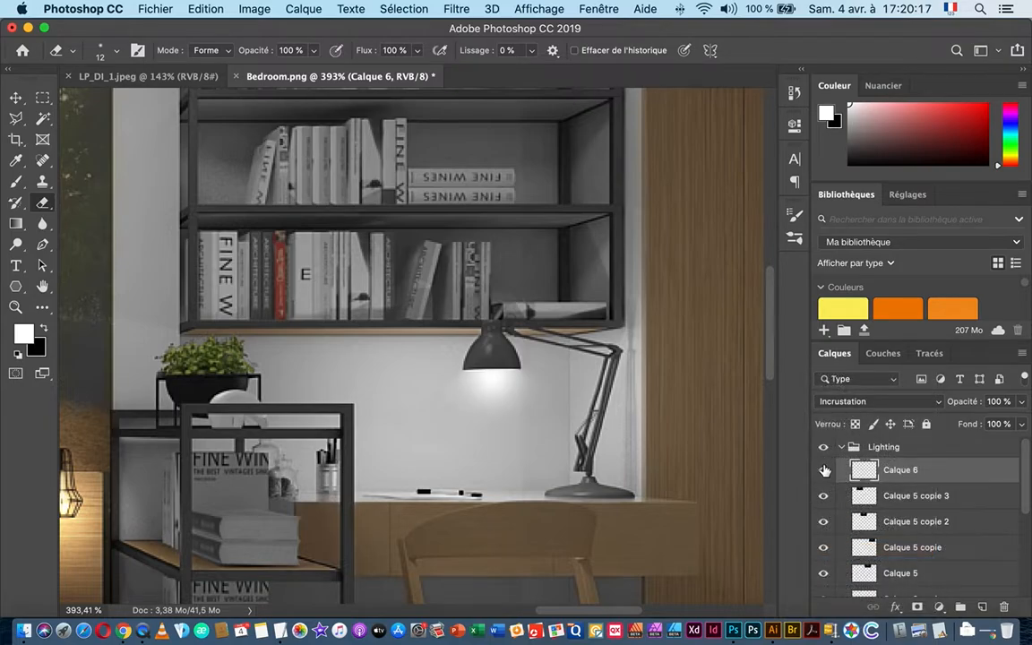
{"action": "left_click", "coordinate": [824, 471]}
{"action": "left_click", "coordinate": [824, 470]}
{"action": "left_click", "coordinate": [824, 471]}
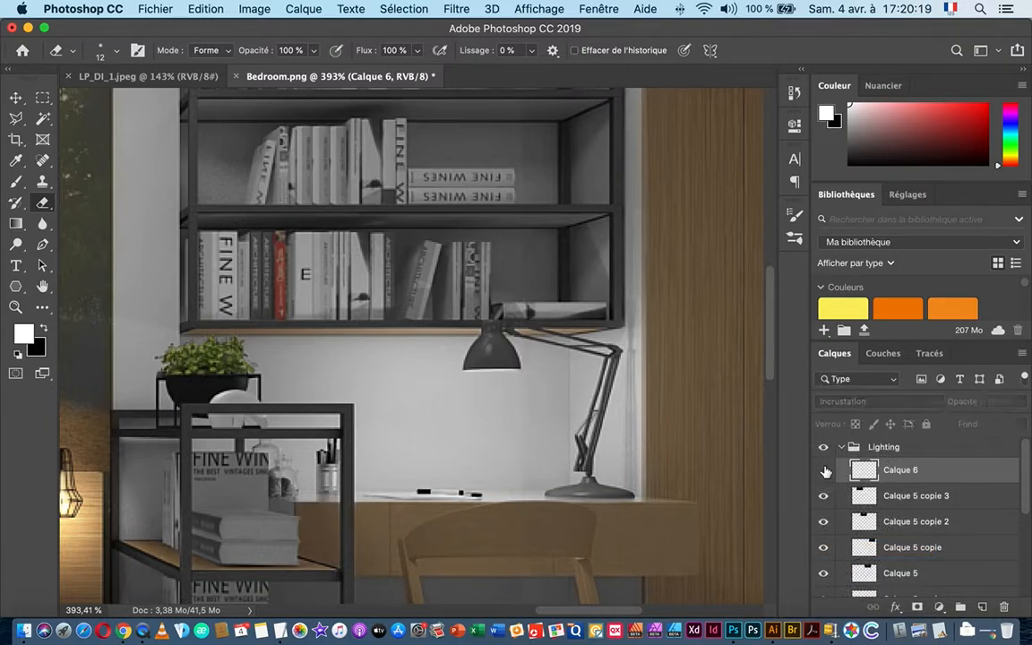
{"action": "left_click", "coordinate": [824, 471]}
- Collapse the Lighting group and toggle its visibility to compare the whole bedroom with and without the lights
{"action": "left_click_drag", "start_coordinate": [455, 414], "coordinate": [426, 295]}
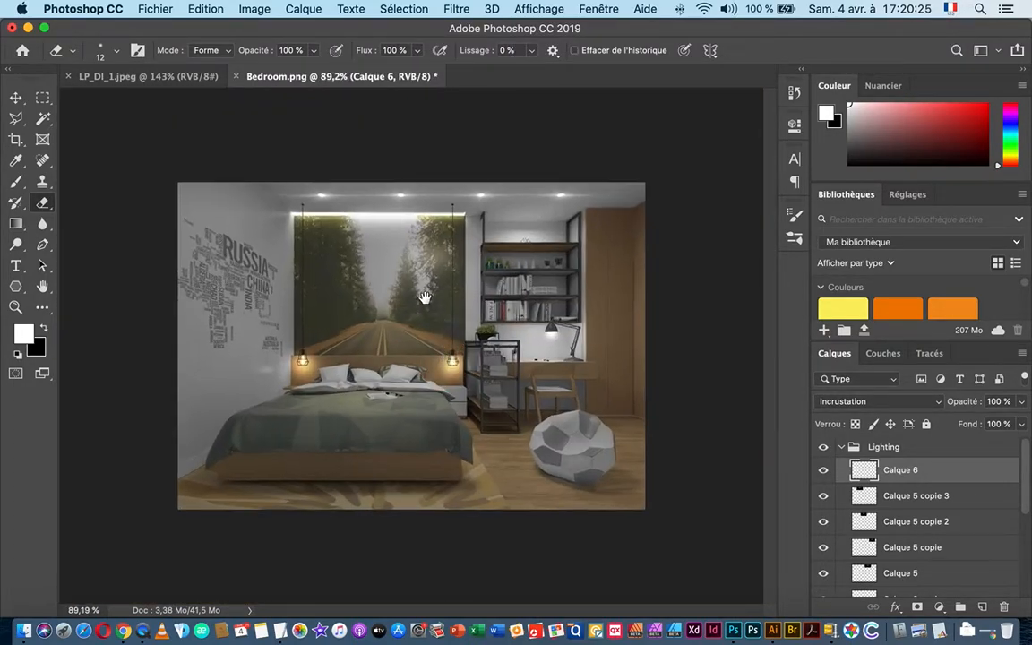
{"action": "left_click", "coordinate": [840, 447]}
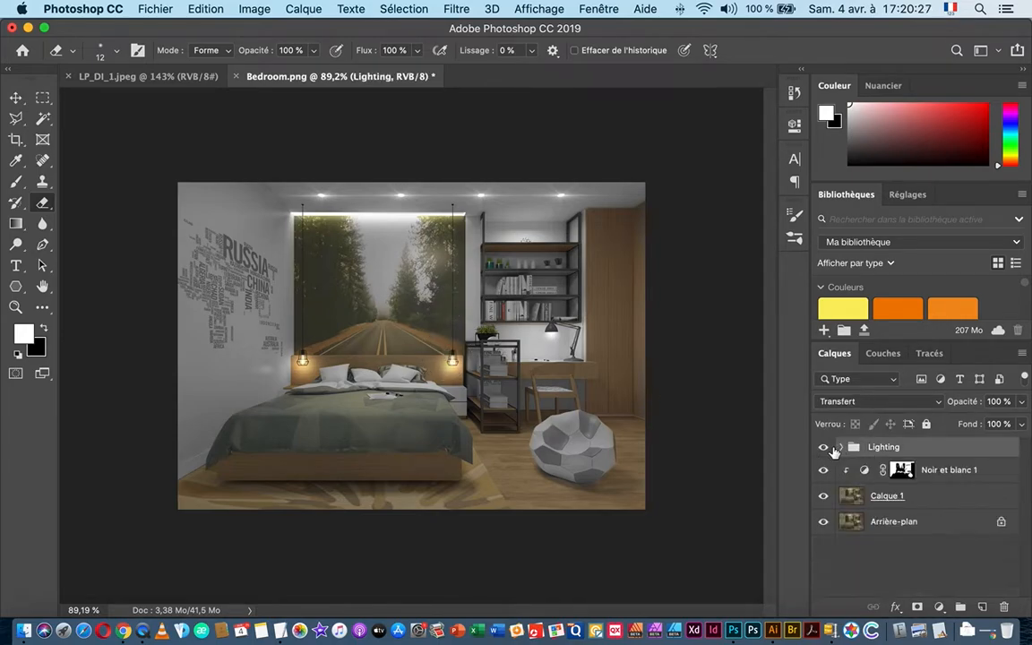
{"action": "left_click", "coordinate": [825, 448]}
{"action": "left_click", "coordinate": [824, 448]}
{"action": "left_click", "coordinate": [825, 448]}
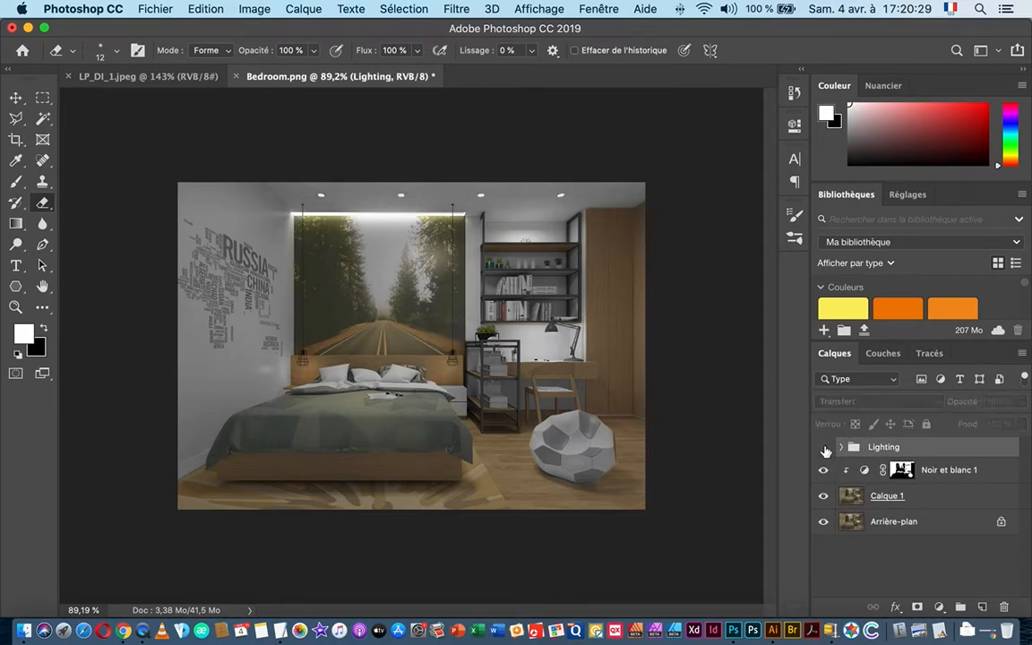
{"action": "left_click", "coordinate": [824, 448]}
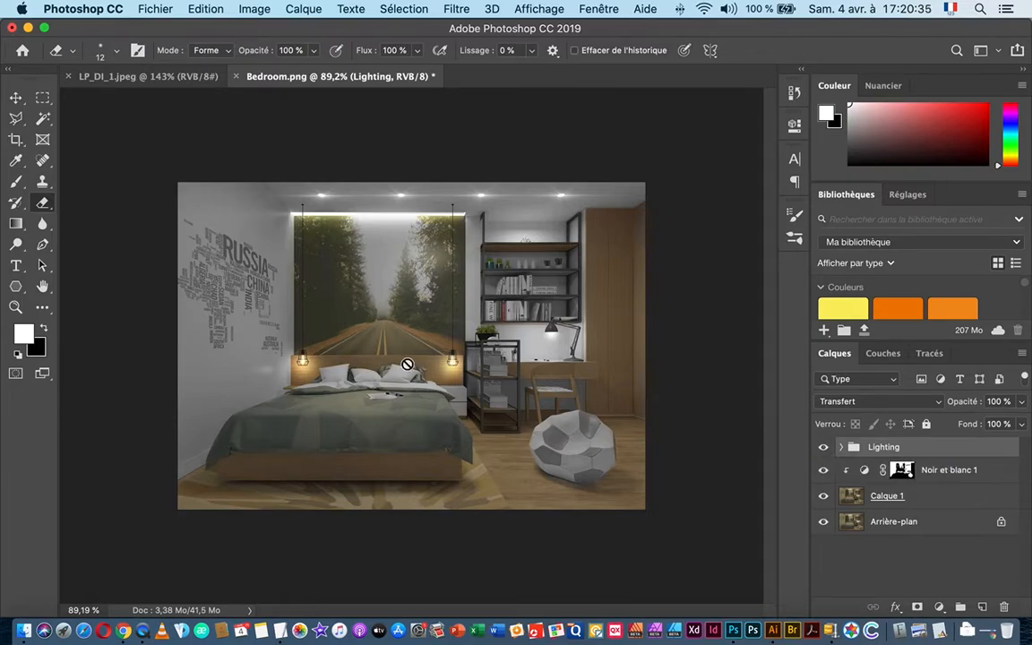
- Expand the Lighting group and add a new empty layer above Calque 6 for the light over the forest picture
{"action": "scroll", "coordinate": [415, 345], "scroll_direction": "up", "scroll_amount": 5}
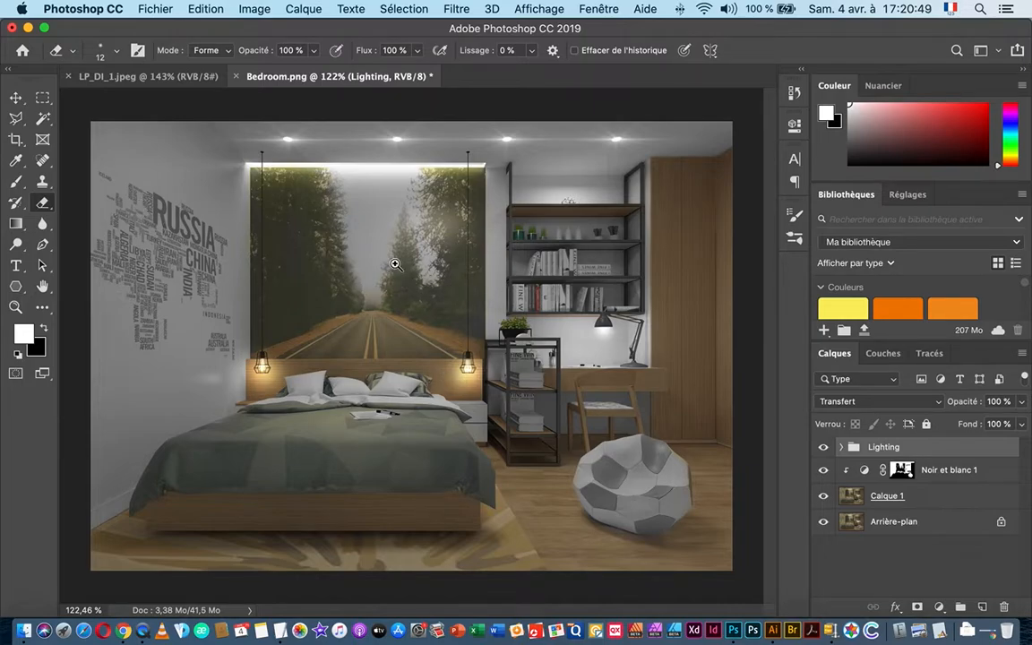
{"action": "left_click_drag", "start_coordinate": [395, 265], "coordinate": [421, 265]}
{"action": "left_click_drag", "start_coordinate": [335, 254], "coordinate": [368, 319]}
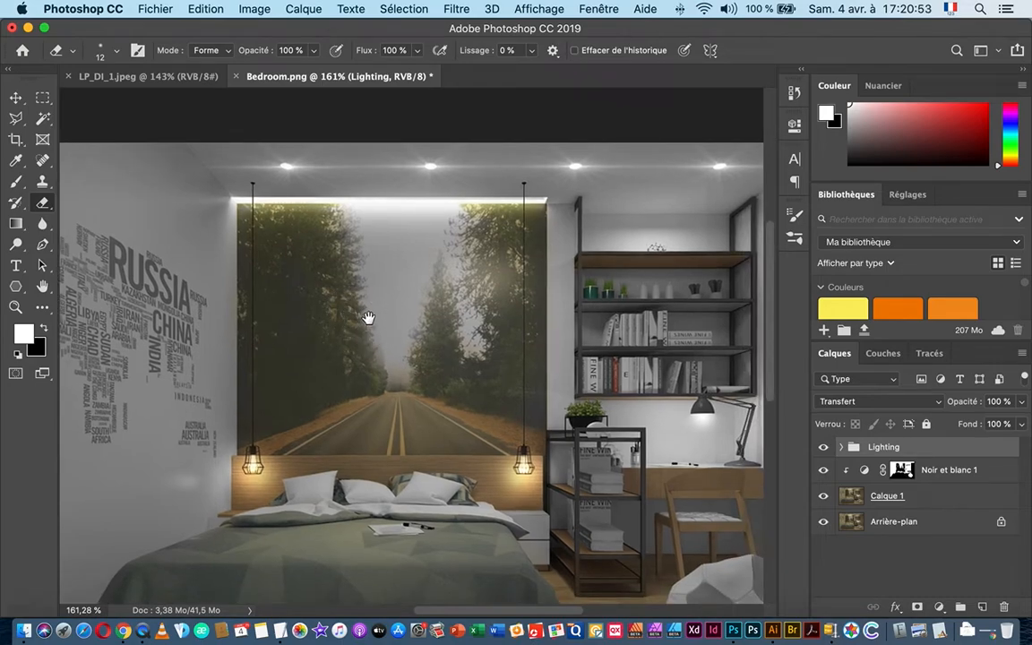
{"action": "left_click", "coordinate": [16, 96]}
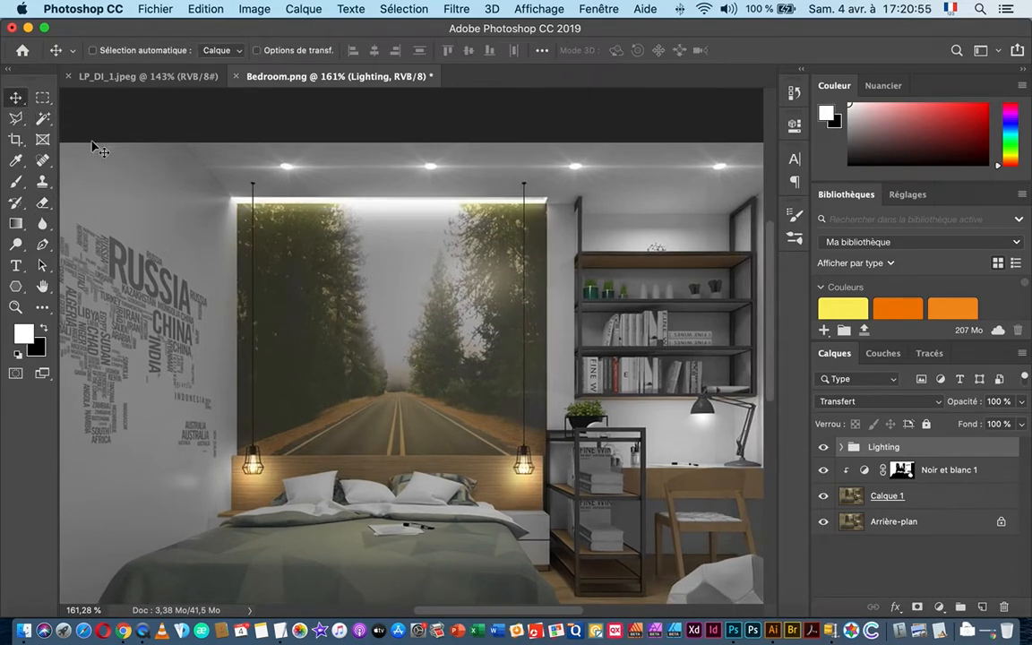
{"action": "mouse_move", "coordinate": [353, 251]}
{"action": "left_mouse_down"}
{"action": "mouse_move", "coordinate": [377, 257]}
{"action": "mouse_move", "coordinate": [360, 256]}
{"action": "left_mouse_up"}
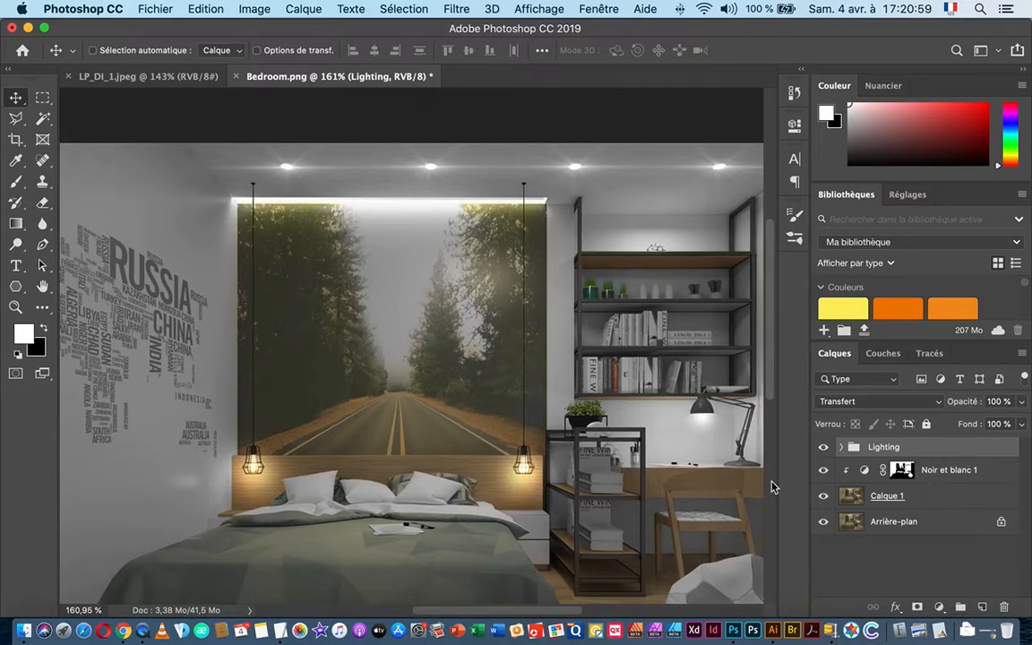
{"action": "left_click", "coordinate": [840, 446]}
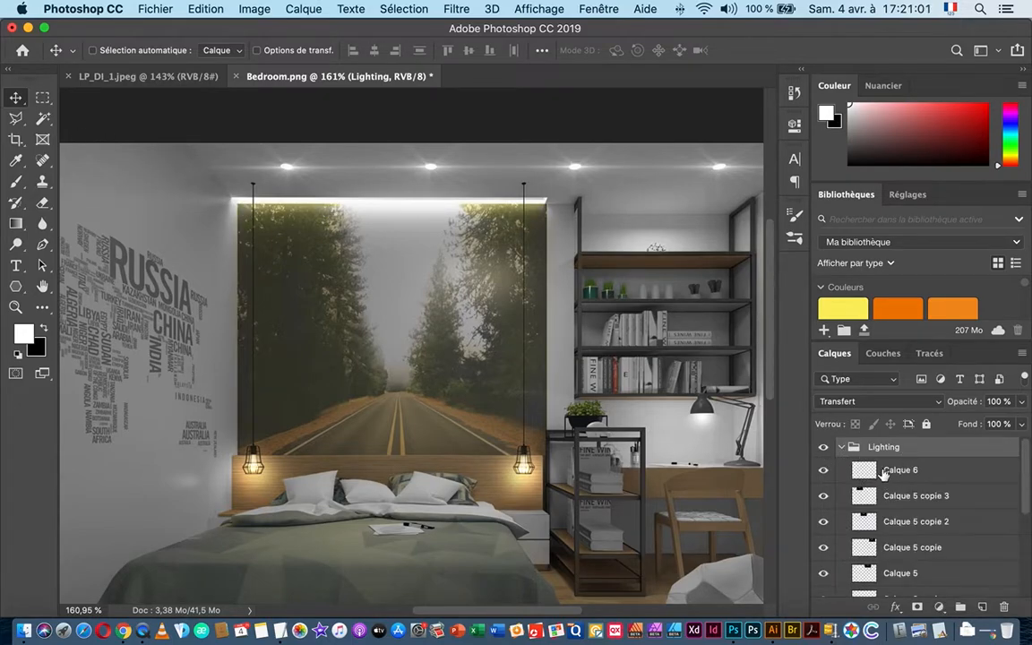
{"action": "left_click", "coordinate": [887, 470]}
{"action": "left_click", "coordinate": [982, 608]}
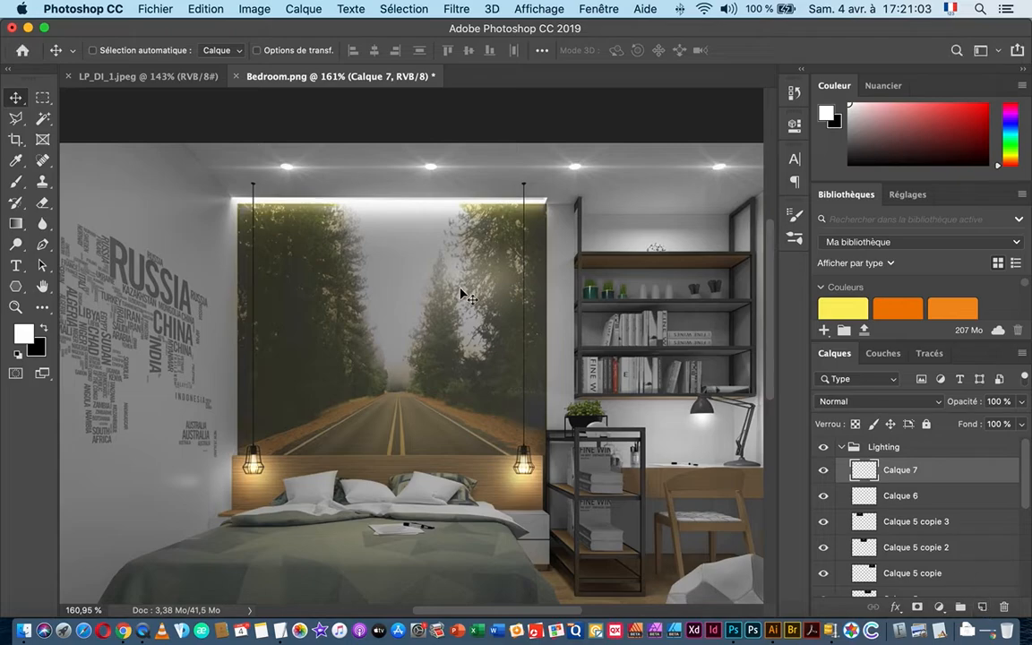
- Select a rectangular strip across the forest picture's upper edge and fill it with a linear white-to-transparent gradient fading downward
{"action": "left_click", "coordinate": [43, 97]}
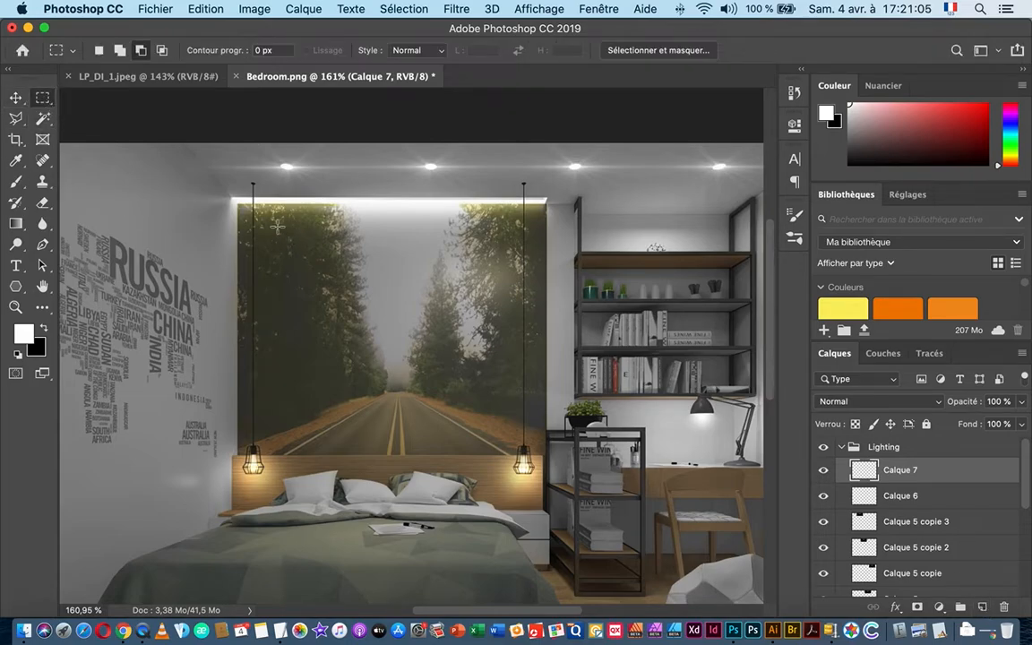
{"action": "left_click_drag", "start_coordinate": [279, 212], "coordinate": [547, 264]}
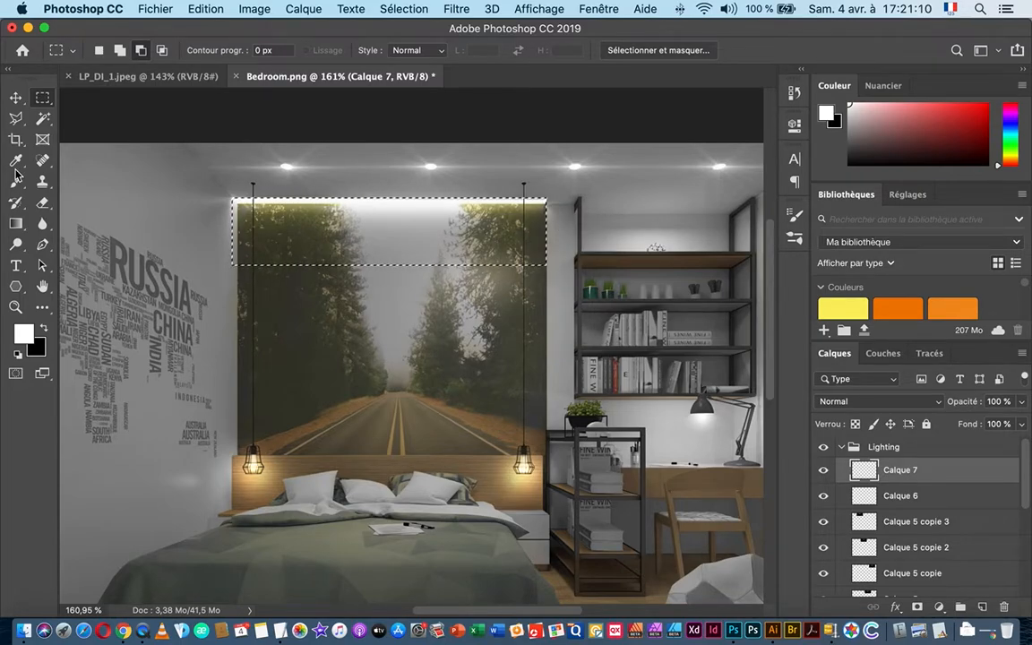
{"action": "left_click", "coordinate": [17, 224]}
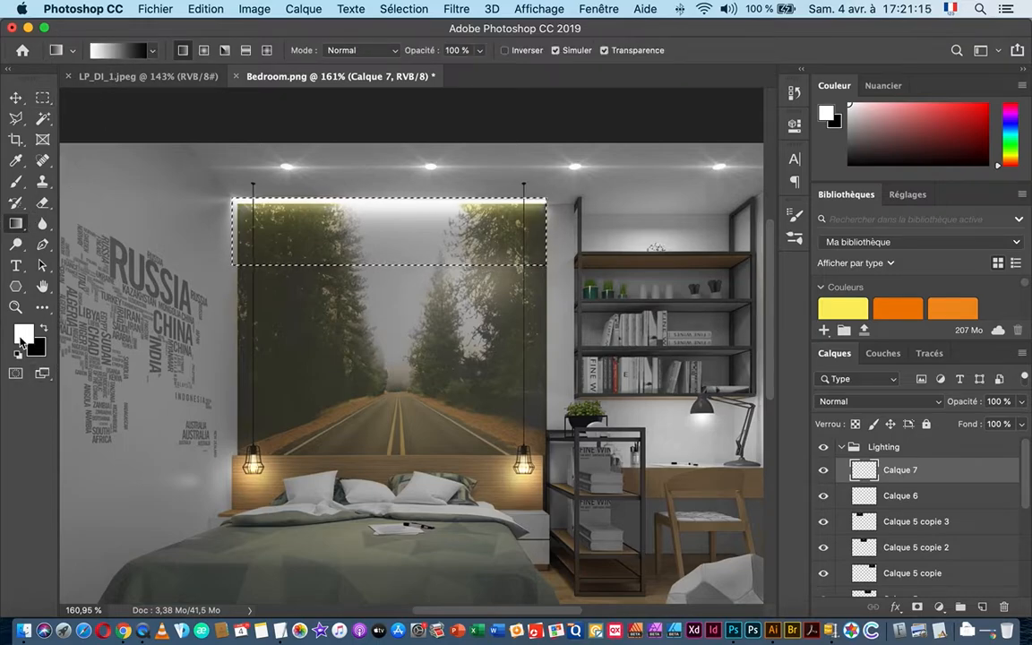
{"action": "left_click", "coordinate": [151, 50]}
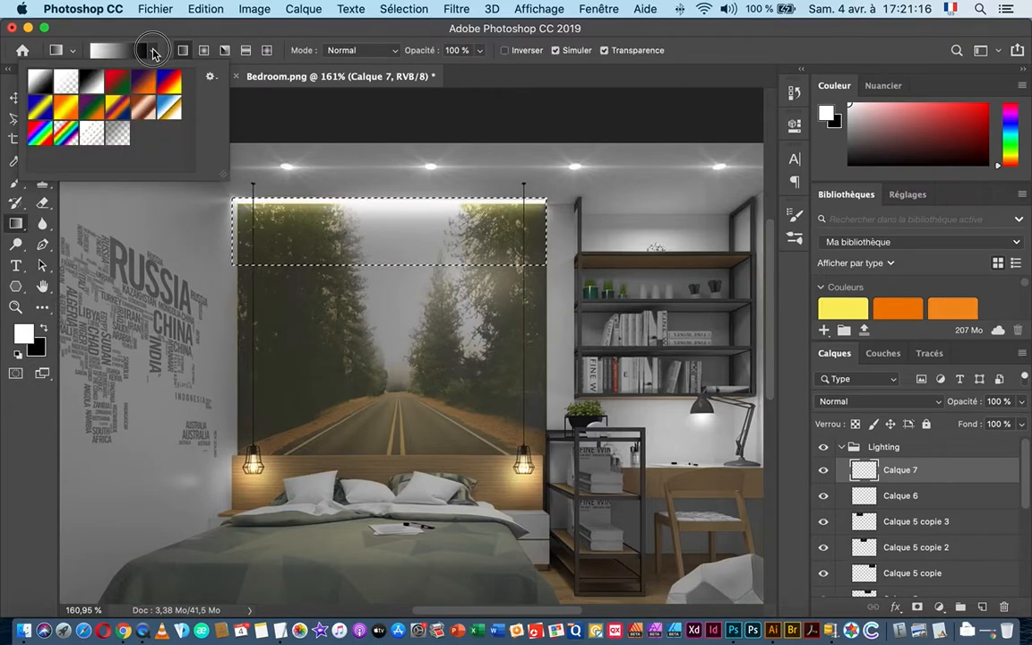
{"action": "left_click", "coordinate": [64, 81]}
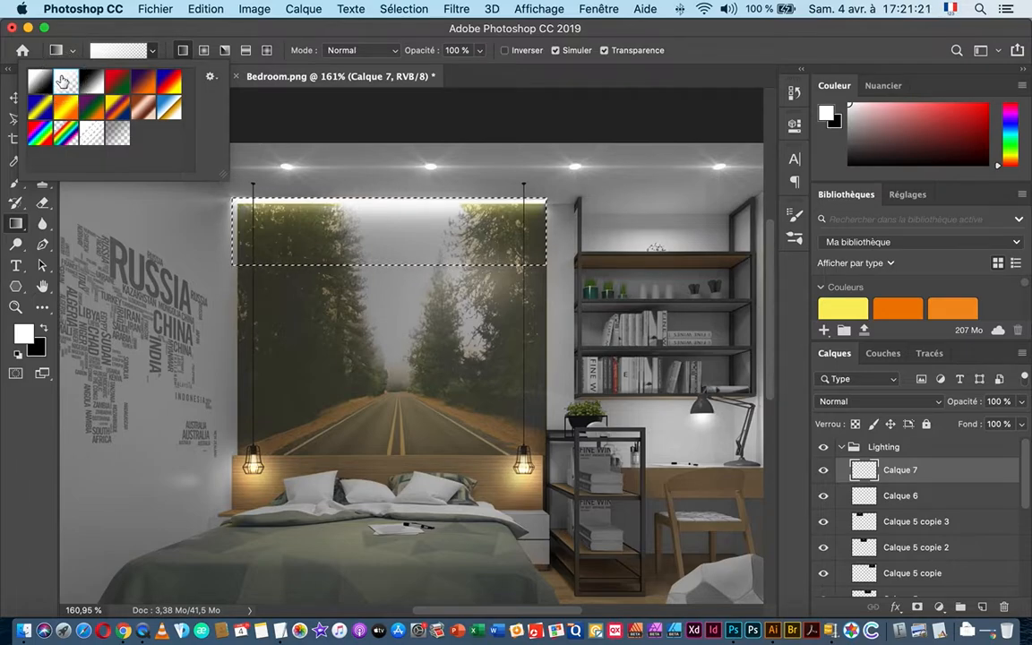
{"action": "left_click", "coordinate": [92, 24]}
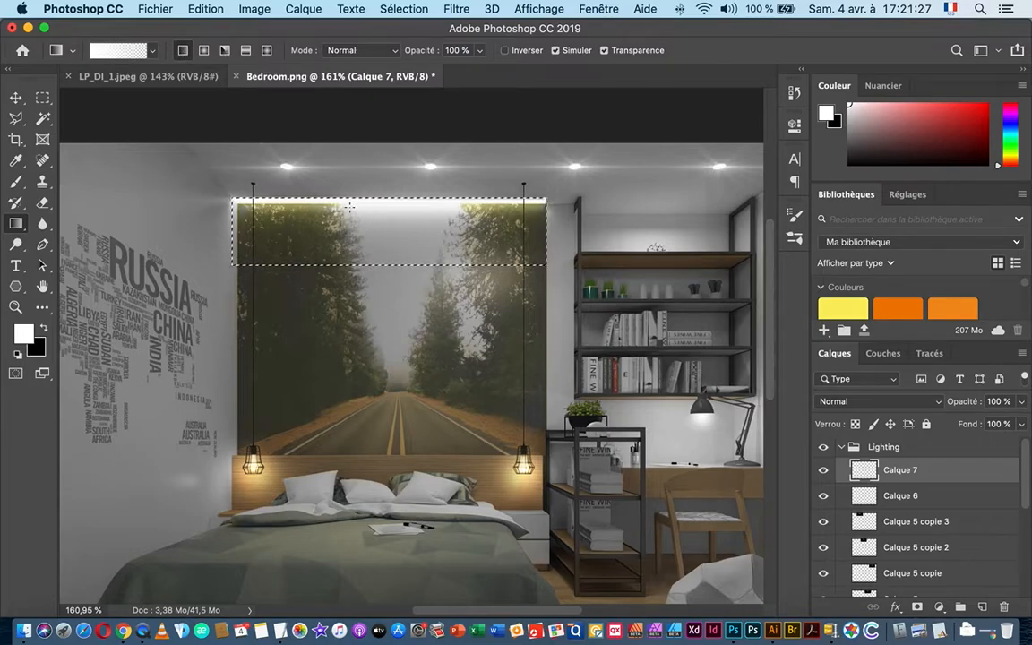
{"action": "left_click_drag", "start_coordinate": [363, 199], "coordinate": [364, 254]}
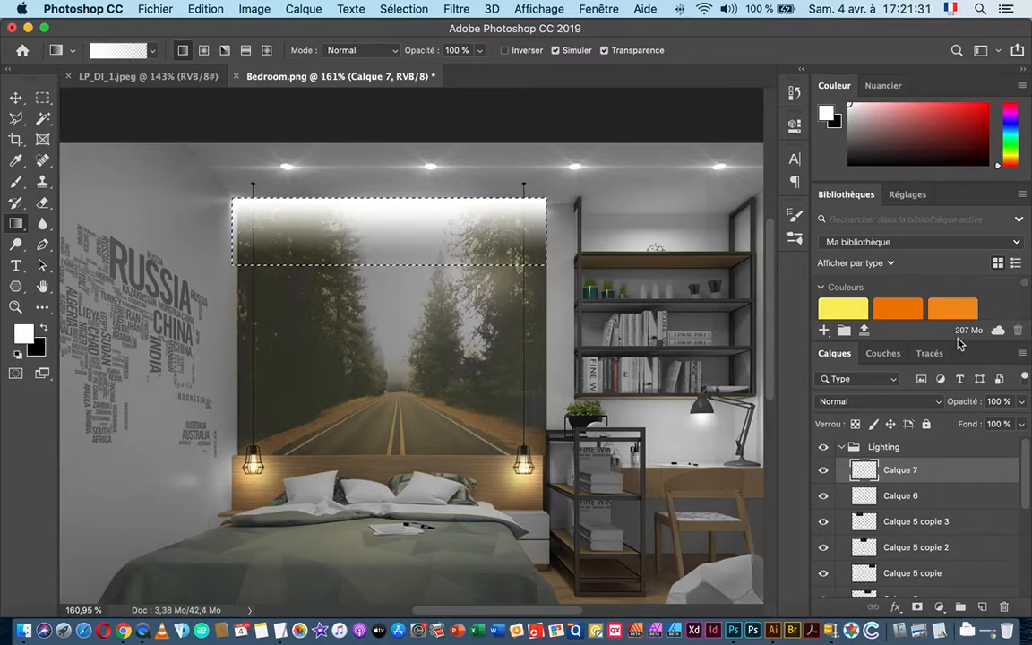
- Set the gradient layer Calque 7's blend mode to Incrustation and deselect the strip above the forest picture
{"action": "left_click", "coordinate": [881, 402]}
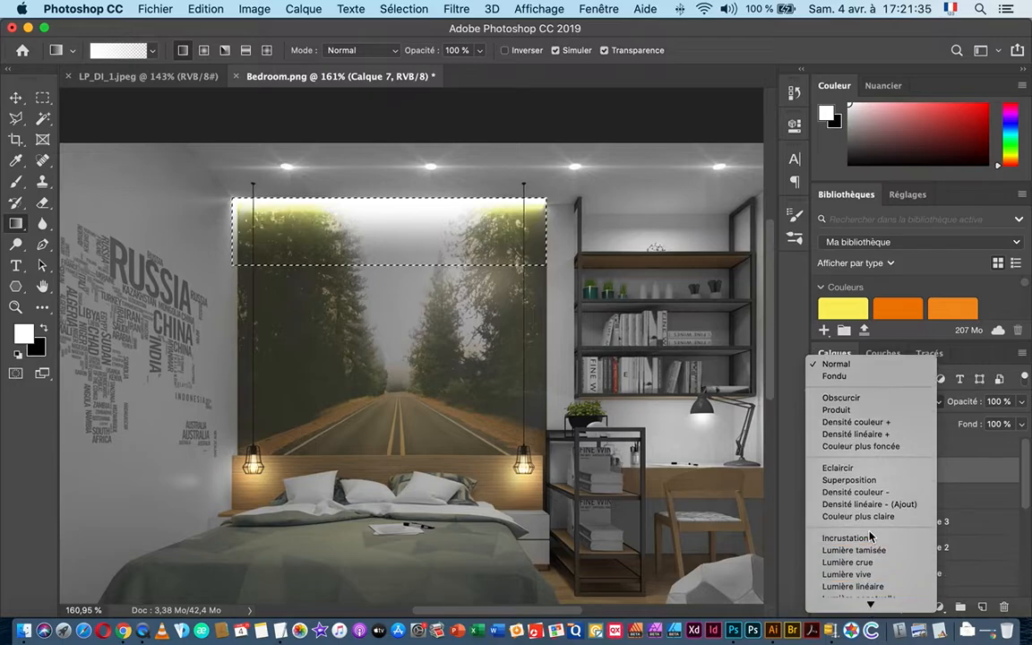
{"action": "left_click", "coordinate": [849, 539]}
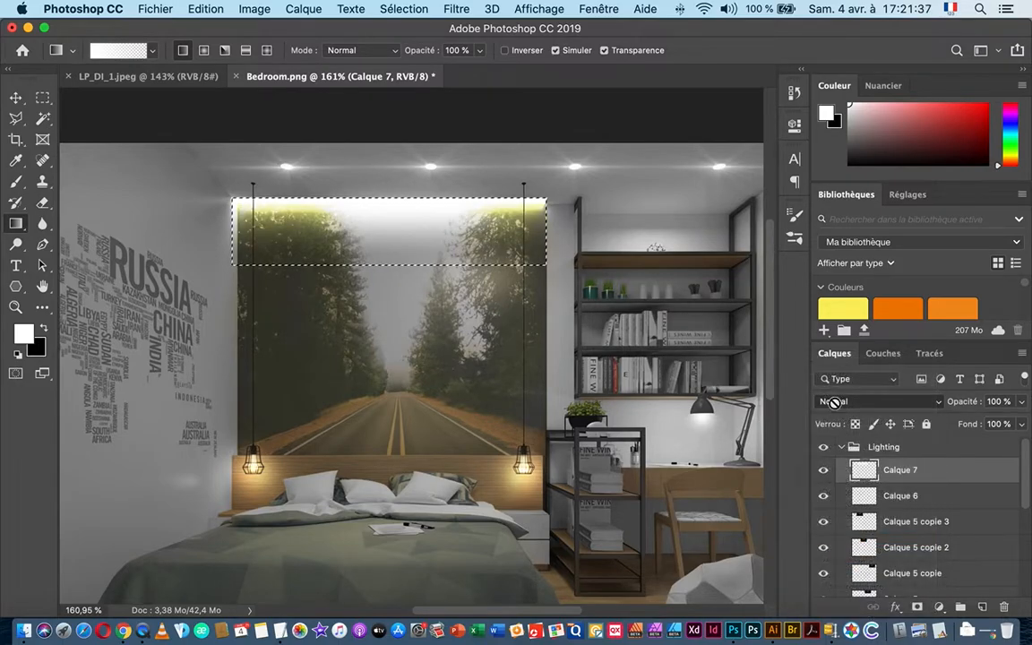
{"action": "left_click", "coordinate": [15, 97]}
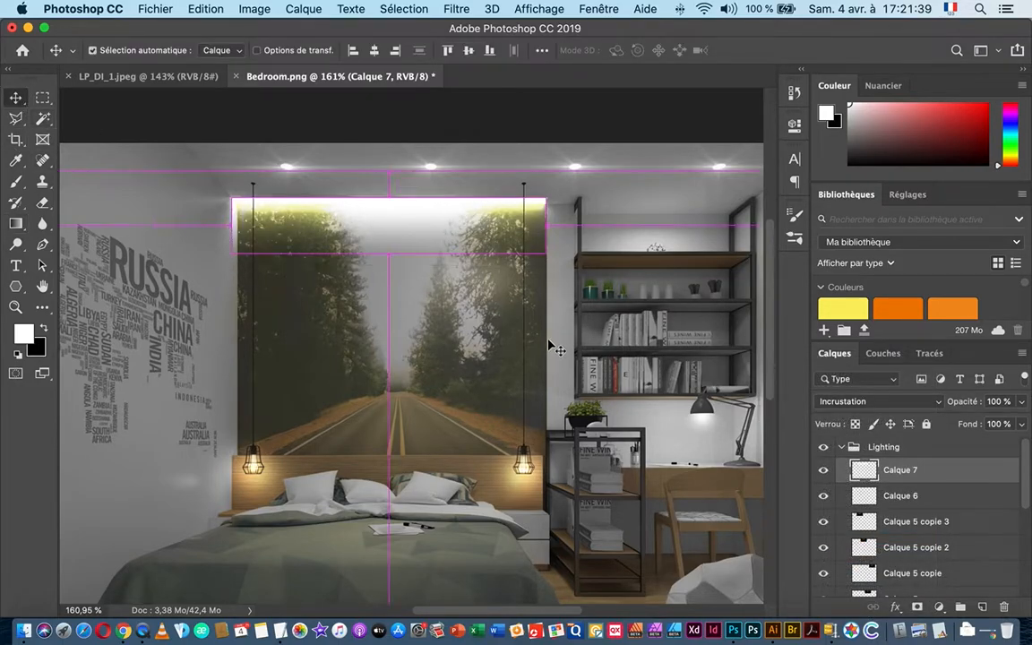
- Collapse the Lighting group and toggle its visibility to compare the bedroom with and without all the finished lights
{"action": "key", "text": "super+d"}
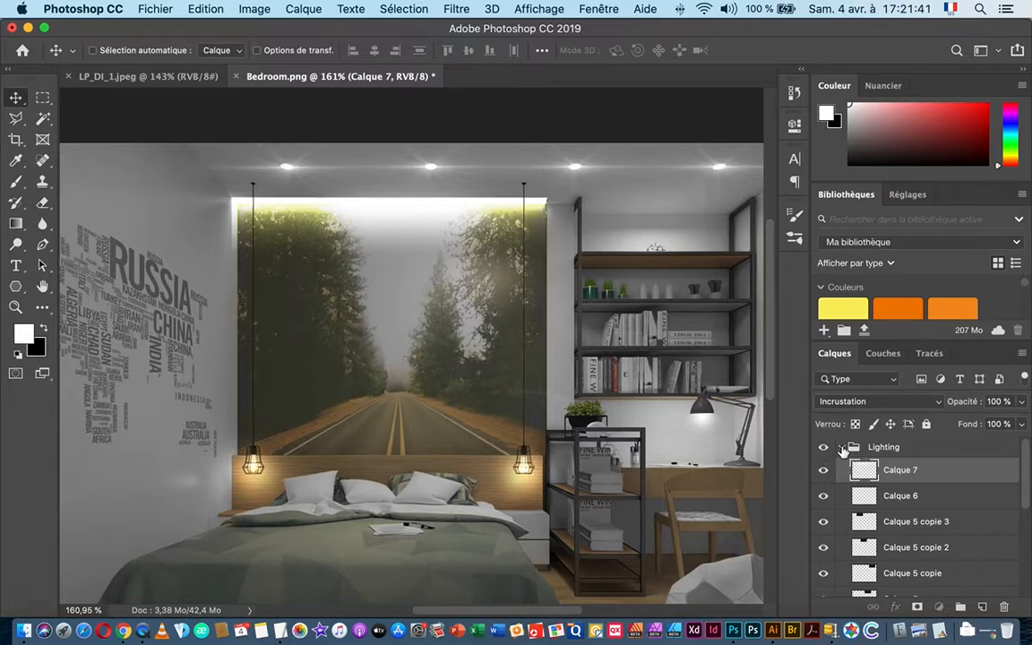
{"action": "left_click", "coordinate": [845, 447]}
{"action": "left_click", "coordinate": [824, 447]}
{"action": "left_click", "coordinate": [824, 447]}
{"action": "left_click", "coordinate": [824, 449]}
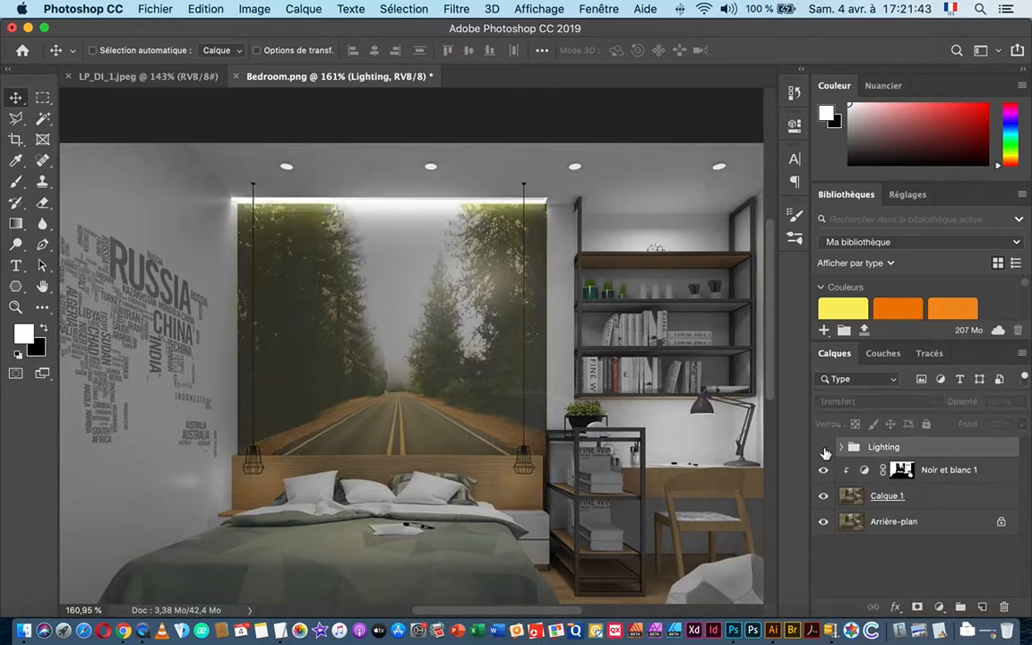
{"action": "left_click", "coordinate": [824, 449]}
{"action": "left_click", "coordinate": [823, 449]}
{"action": "left_click", "coordinate": [824, 449]}
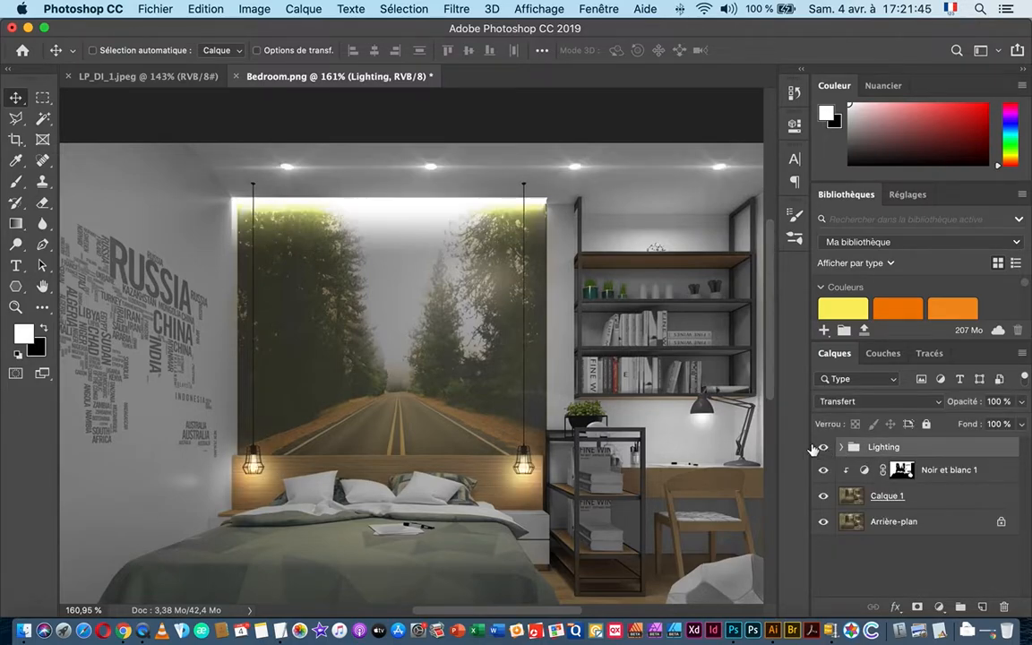
{"action": "left_click_drag", "start_coordinate": [568, 369], "coordinate": [518, 369]}
{"action": "left_click_drag", "start_coordinate": [643, 480], "coordinate": [565, 410]}
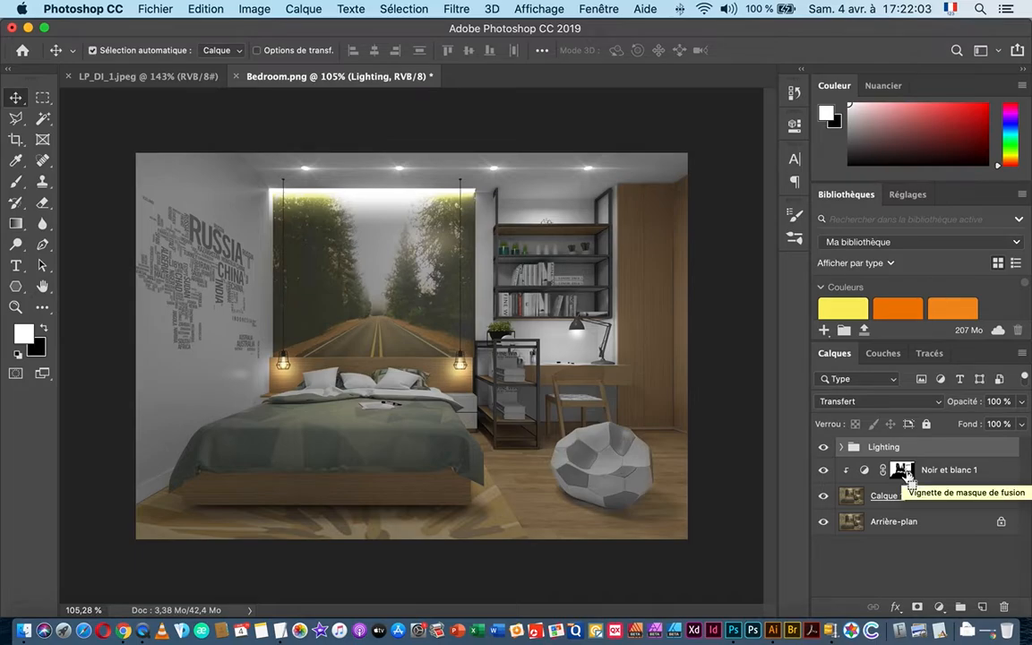
- Select the whole canvas, copy all visible layers merged, and paste them as a new layer above the Lighting group
{"action": "key", "text": "super+alt+shift+e"}
{"action": "key", "text": "super+z"}
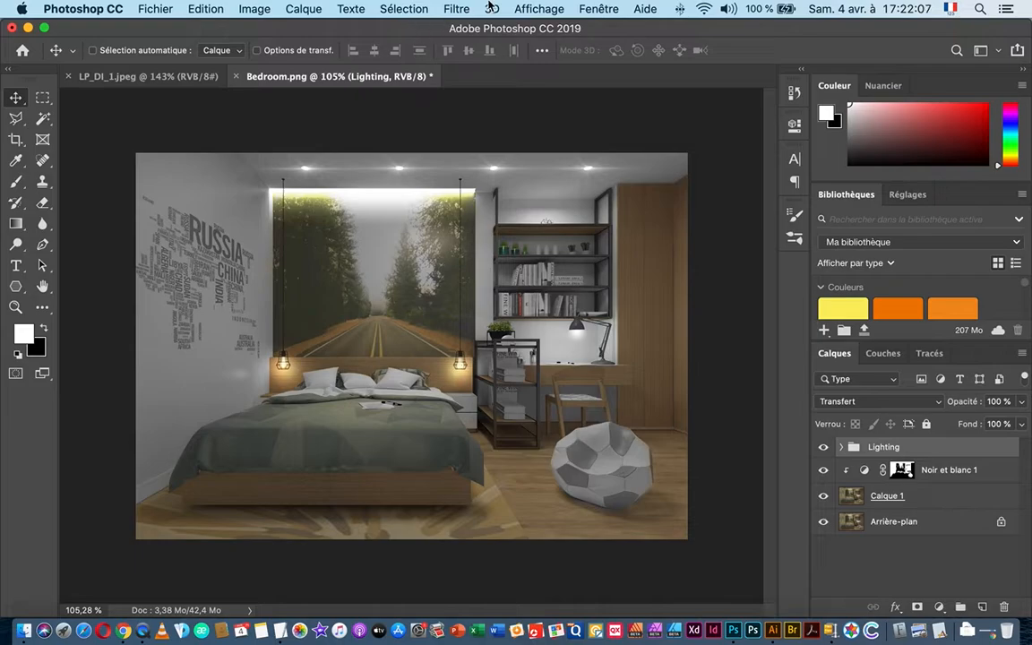
{"action": "left_click", "coordinate": [405, 10]}
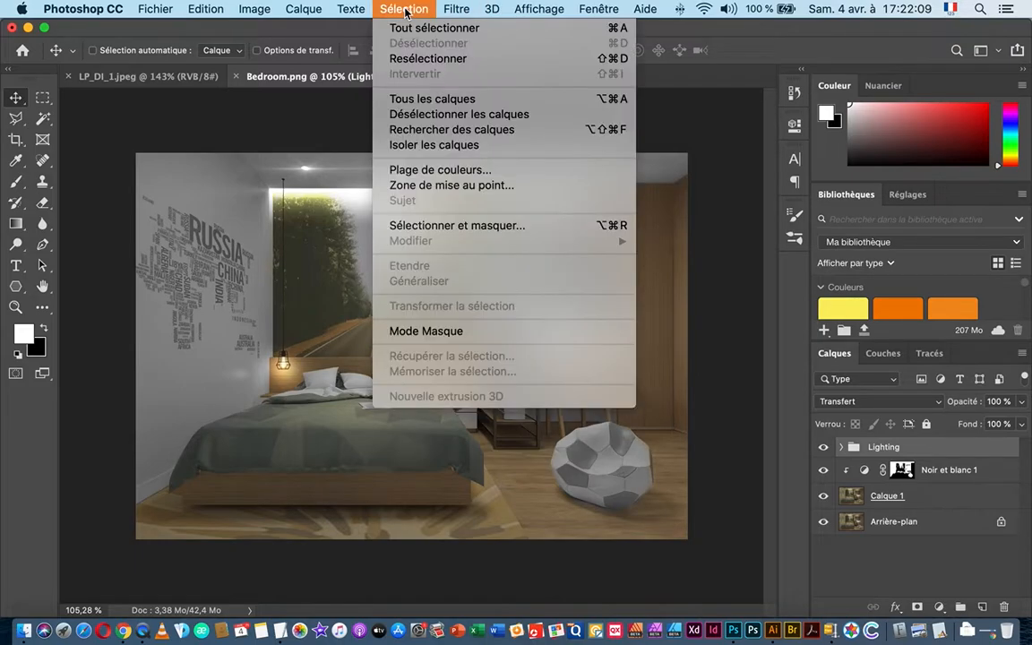
{"action": "left_click", "coordinate": [420, 32]}
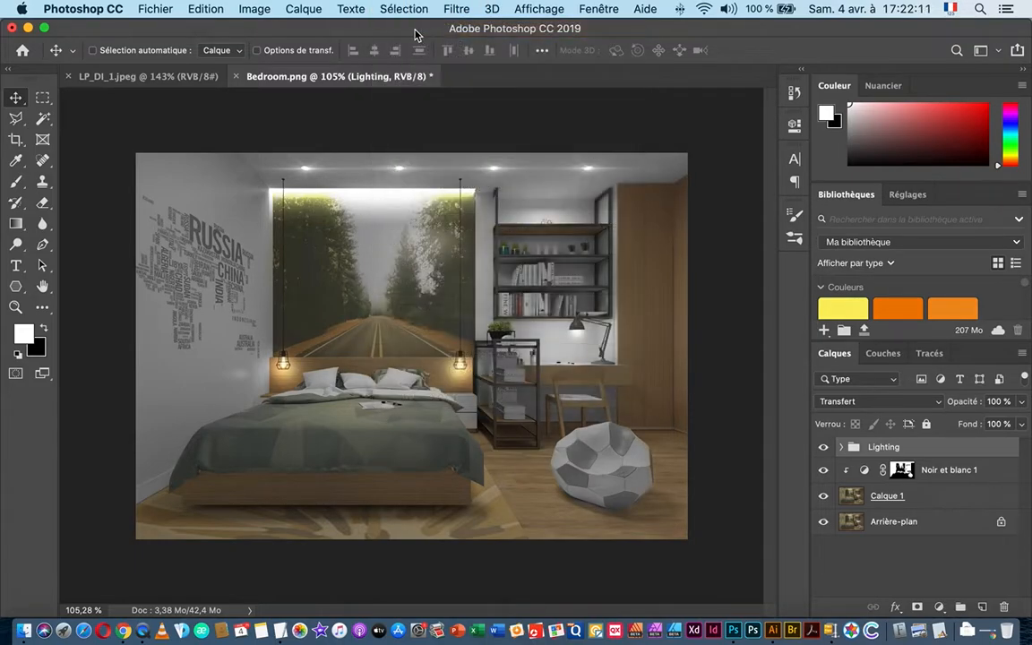
{"action": "left_click", "coordinate": [205, 10]}
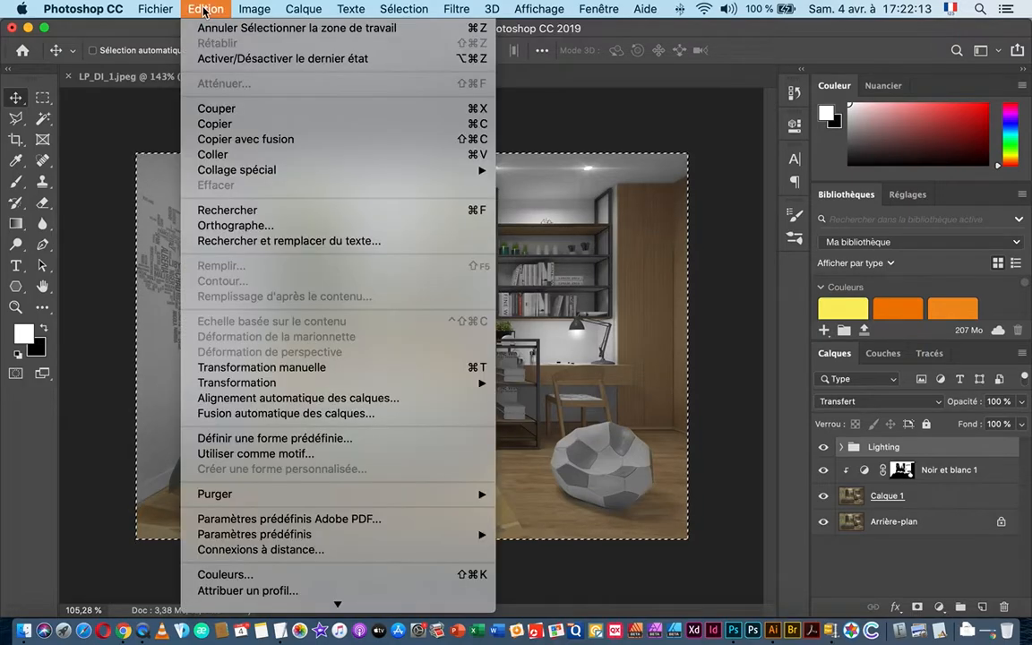
{"action": "left_click", "coordinate": [265, 141]}
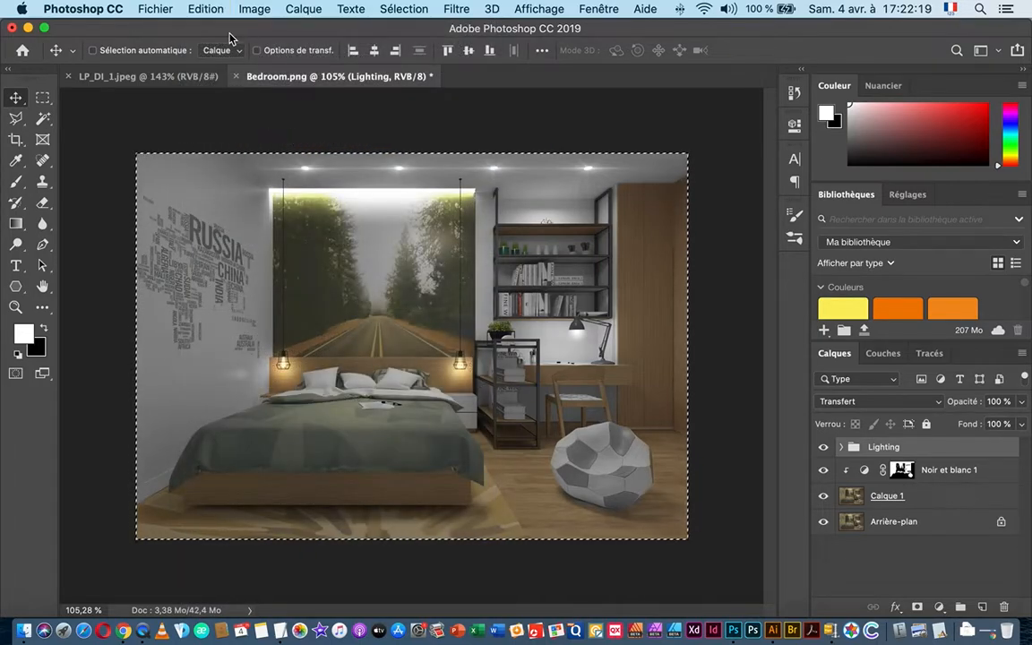
{"action": "left_click", "coordinate": [204, 9]}
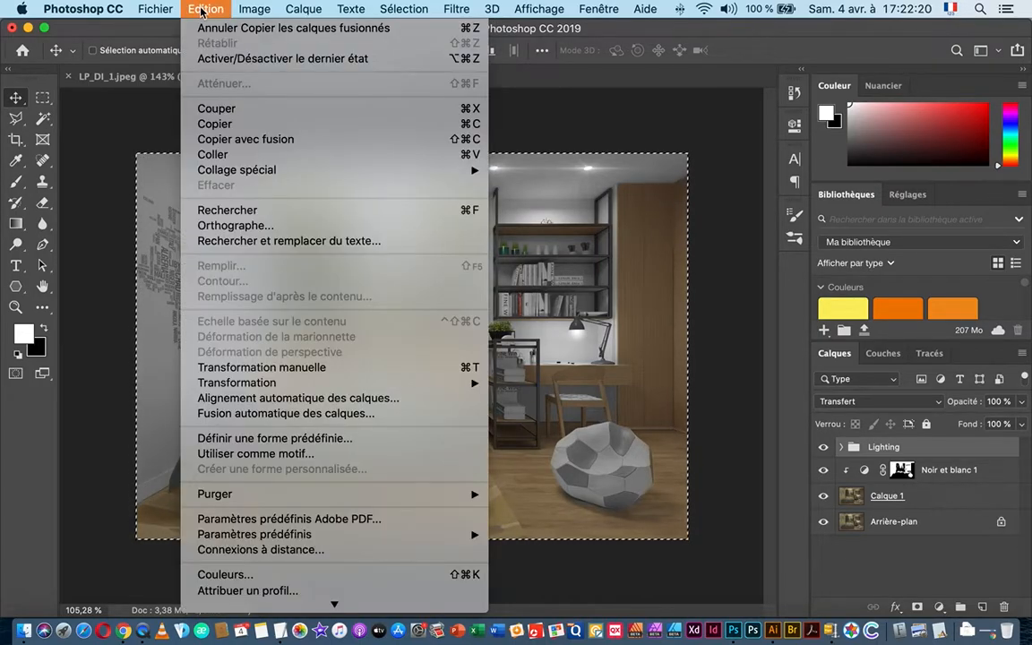
{"action": "left_click", "coordinate": [222, 157]}
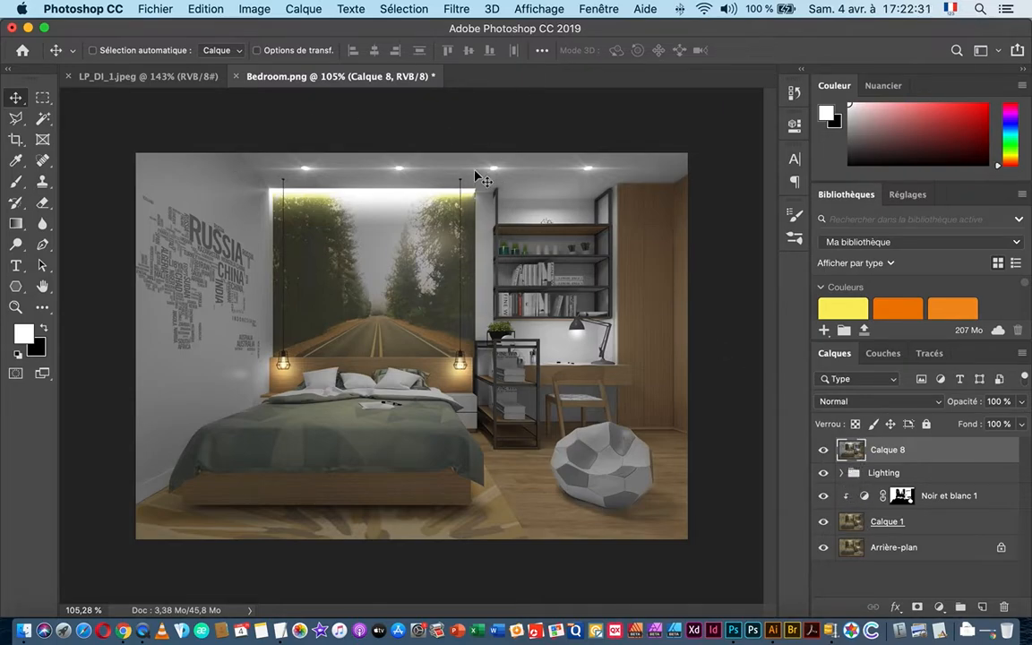
- Switch to Chrome and search Google for "camera raw" in a new tab
{"action": "left_click", "coordinate": [457, 10]}
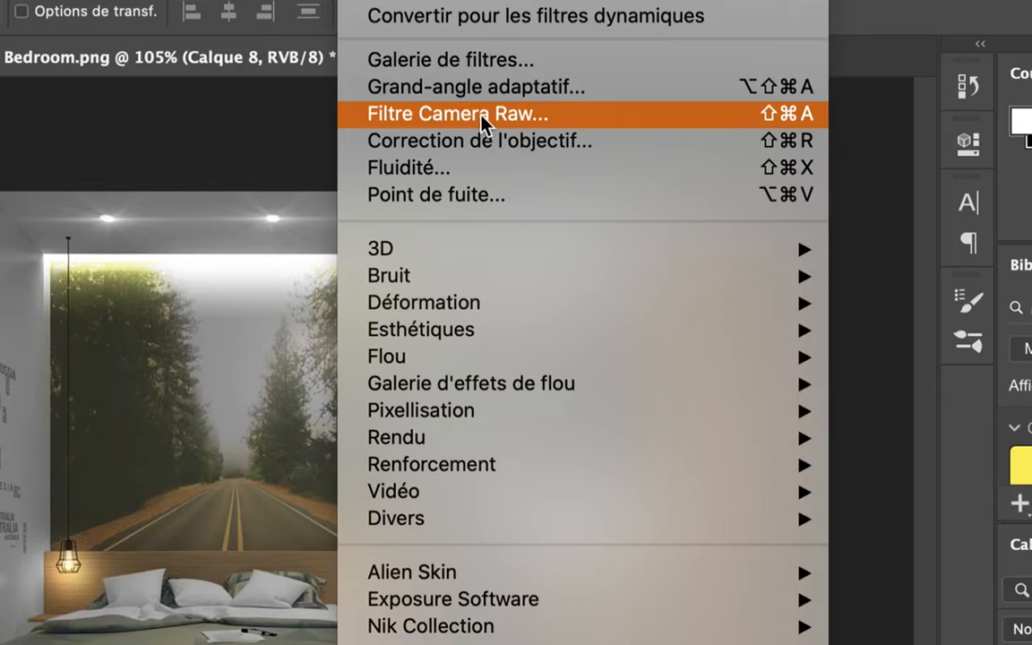
{"action": "left_click", "coordinate": [910, 33]}
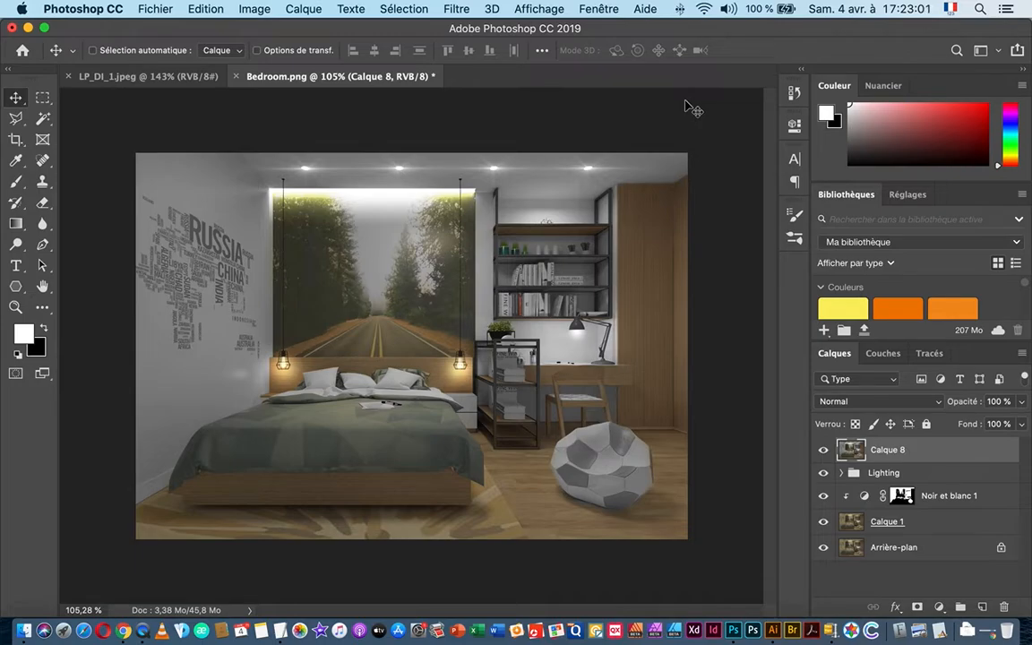
{"action": "key", "text": "super+Tab"}
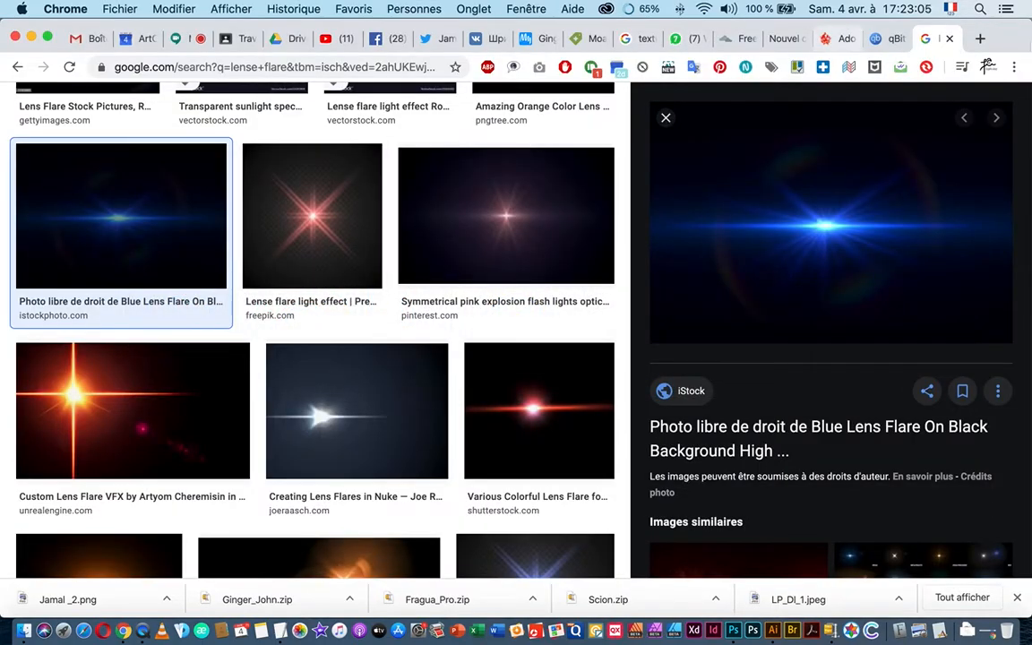
{"action": "key", "text": "super+t"}
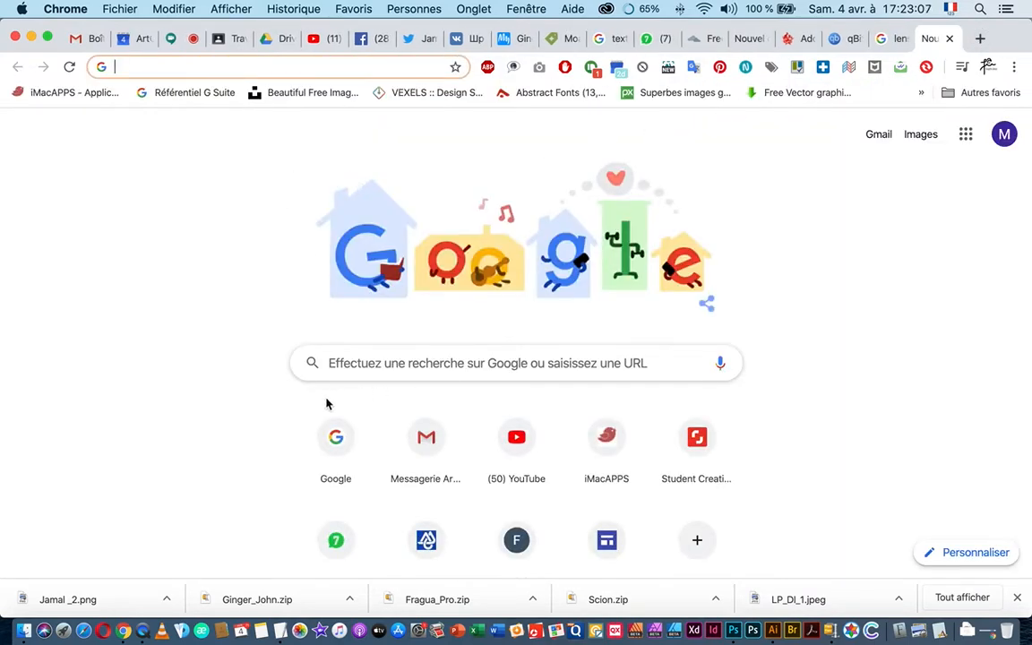
{"action": "left_click", "coordinate": [336, 439]}
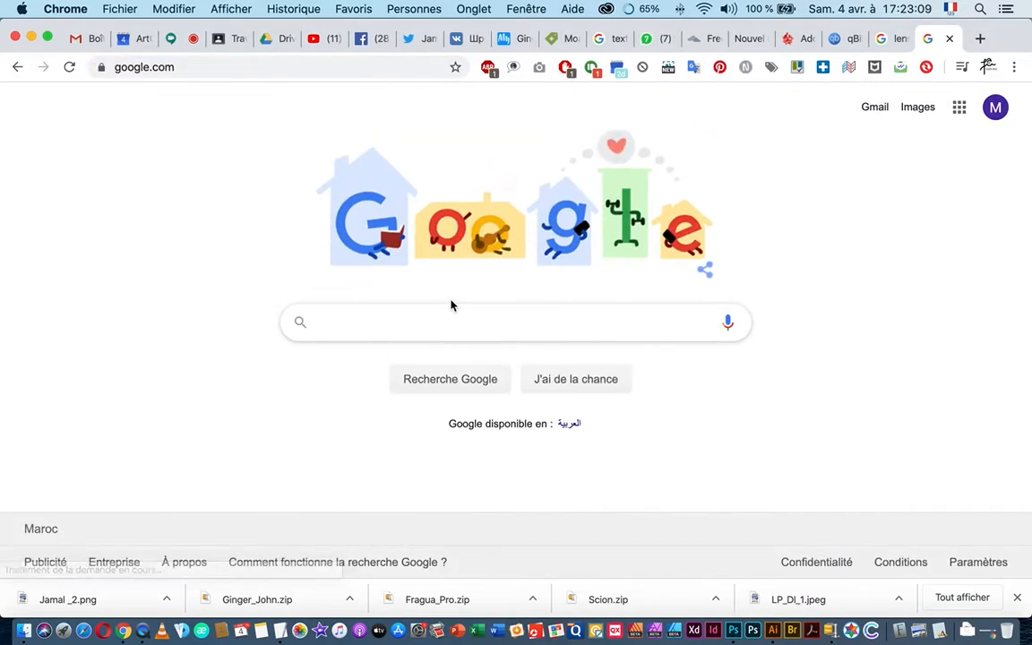
{"action": "type", "text": "ca"}
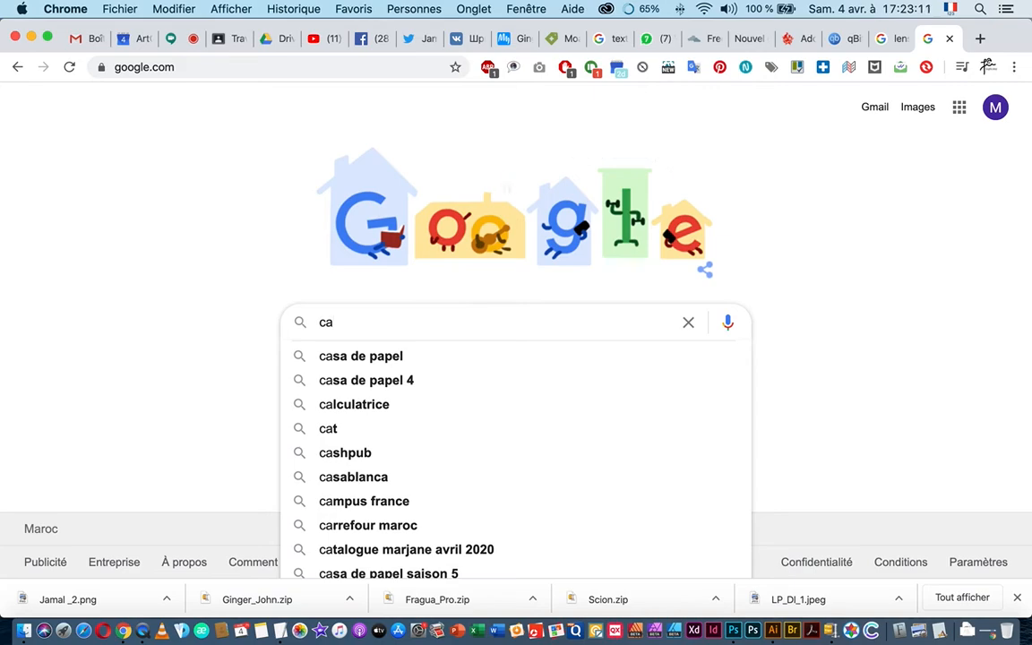
{"action": "type", "text": "mera r"}
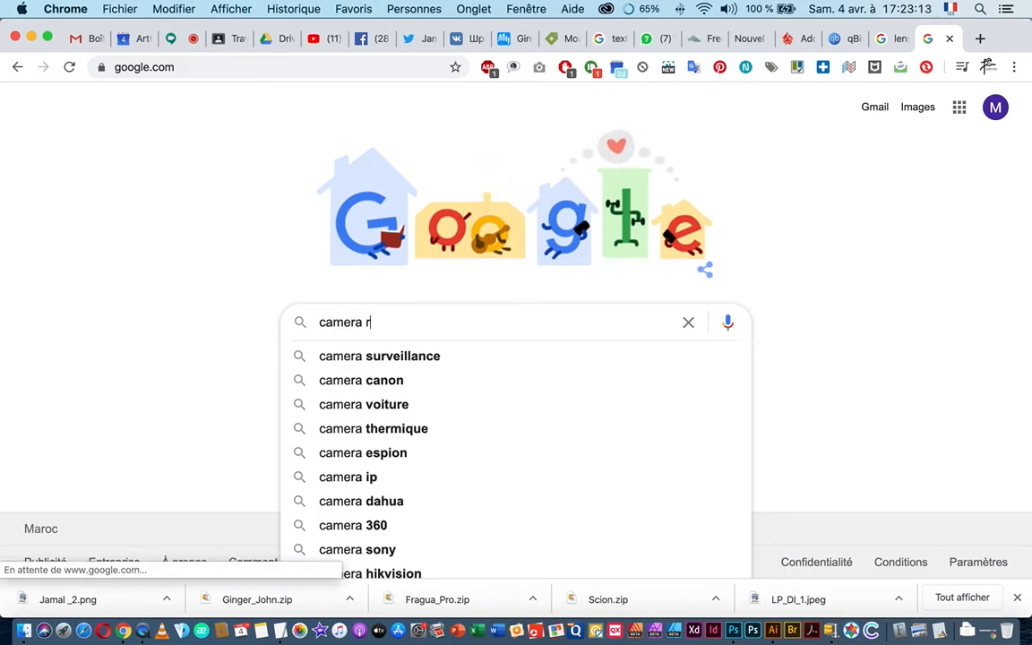
{"action": "key", "text": "Down"}
{"action": "key", "text": "Down"}
{"action": "key", "text": "Down"}
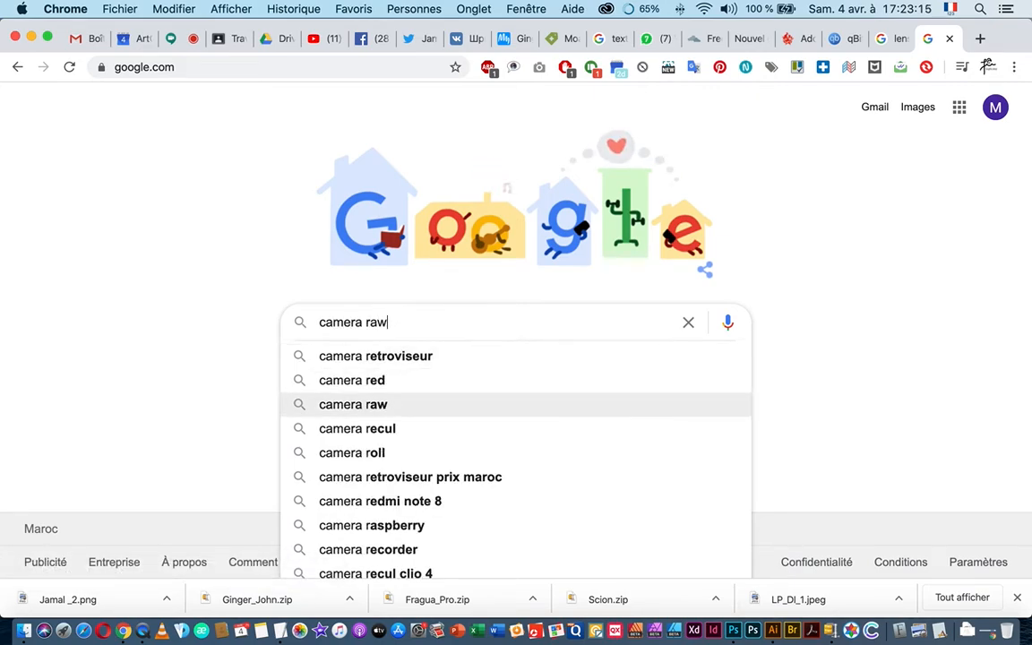
{"action": "key", "text": "Return"}
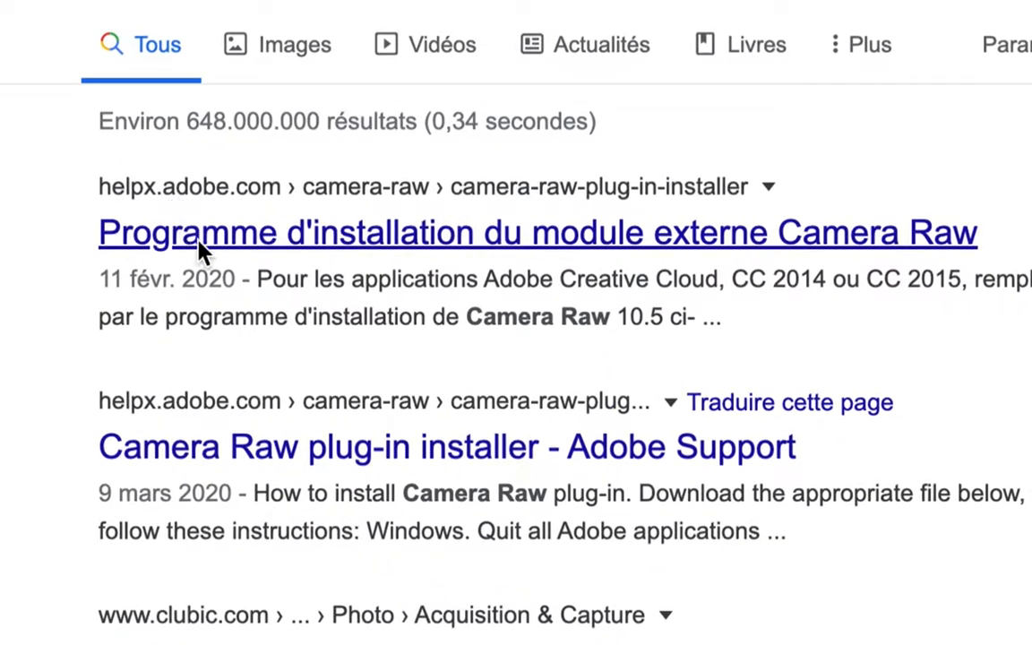
- Look through the search results for Camera Raw plug-in installers, downloads and video tutorials
{"action": "scroll", "coordinate": [186, 457], "scroll_direction": "down", "scroll_amount": 10}
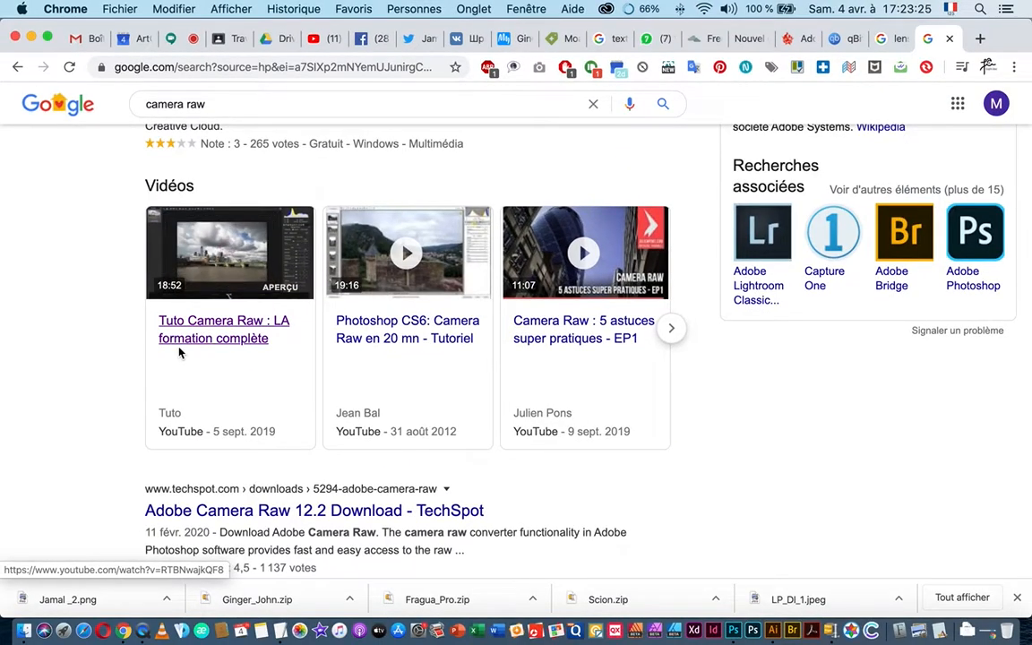
{"action": "scroll", "coordinate": [203, 285], "scroll_direction": "up", "scroll_amount": 3}
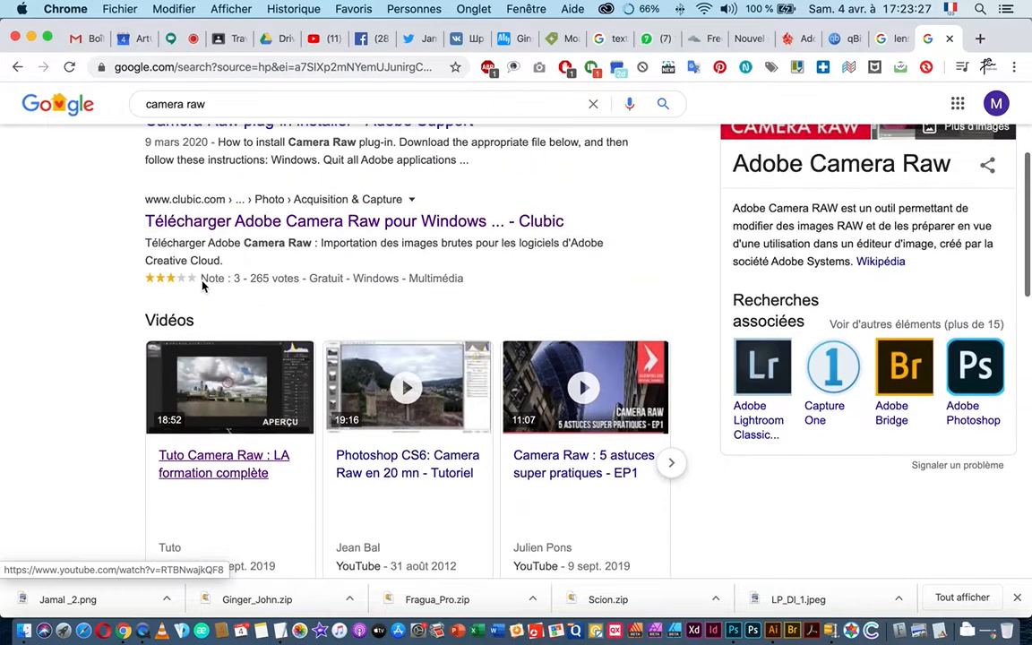
{"action": "scroll", "coordinate": [246, 267], "scroll_direction": "down", "scroll_amount": 7}
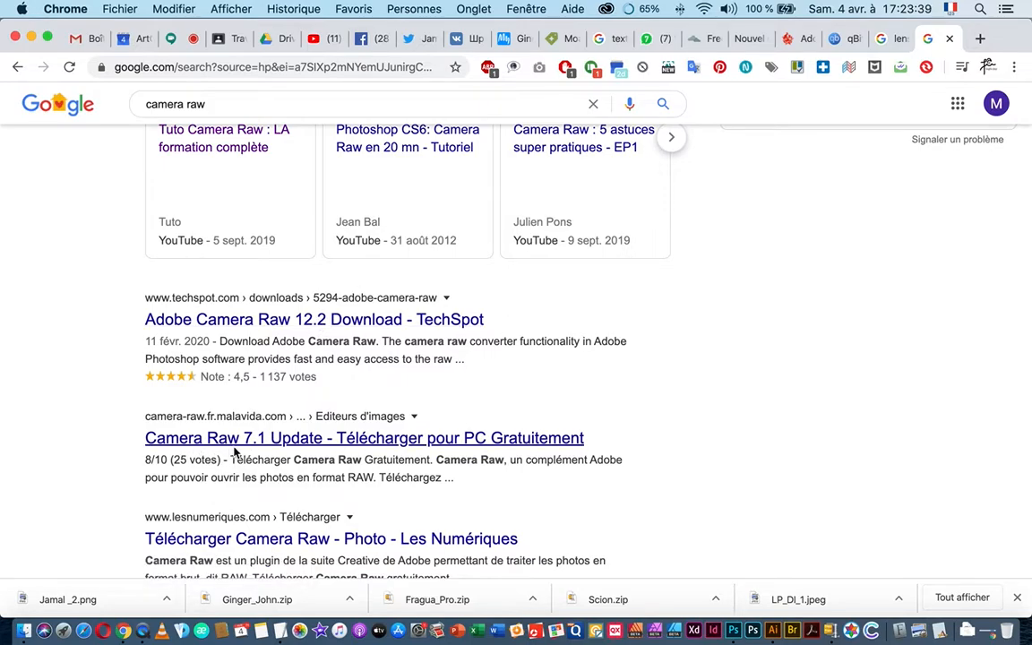
{"action": "scroll", "coordinate": [305, 448], "scroll_direction": "down", "scroll_amount": 5}
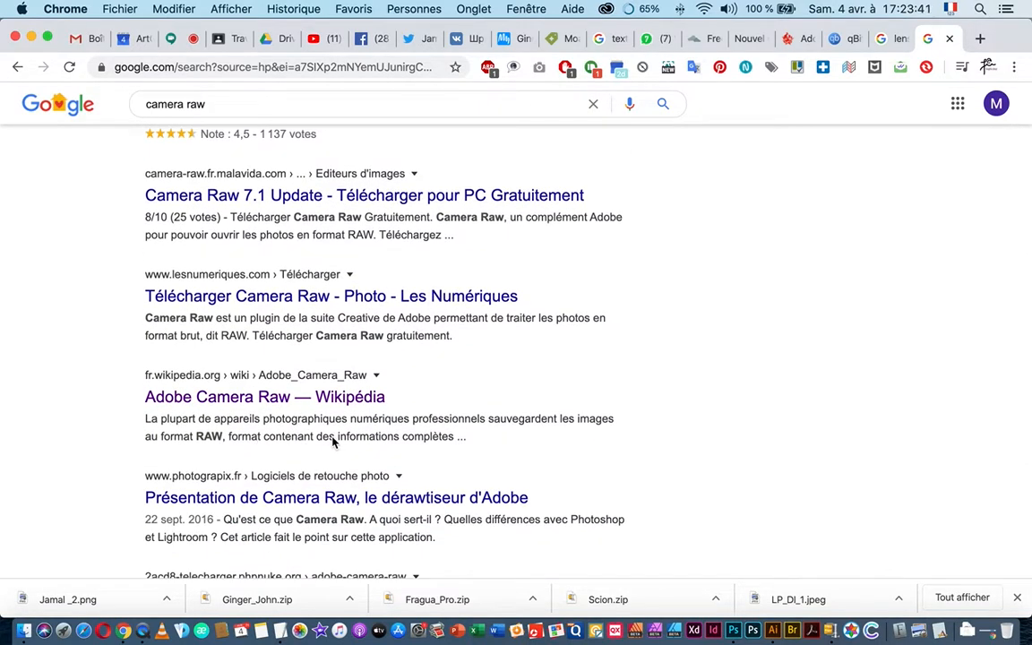
{"action": "scroll", "coordinate": [332, 440], "scroll_direction": "up", "scroll_amount": 15}
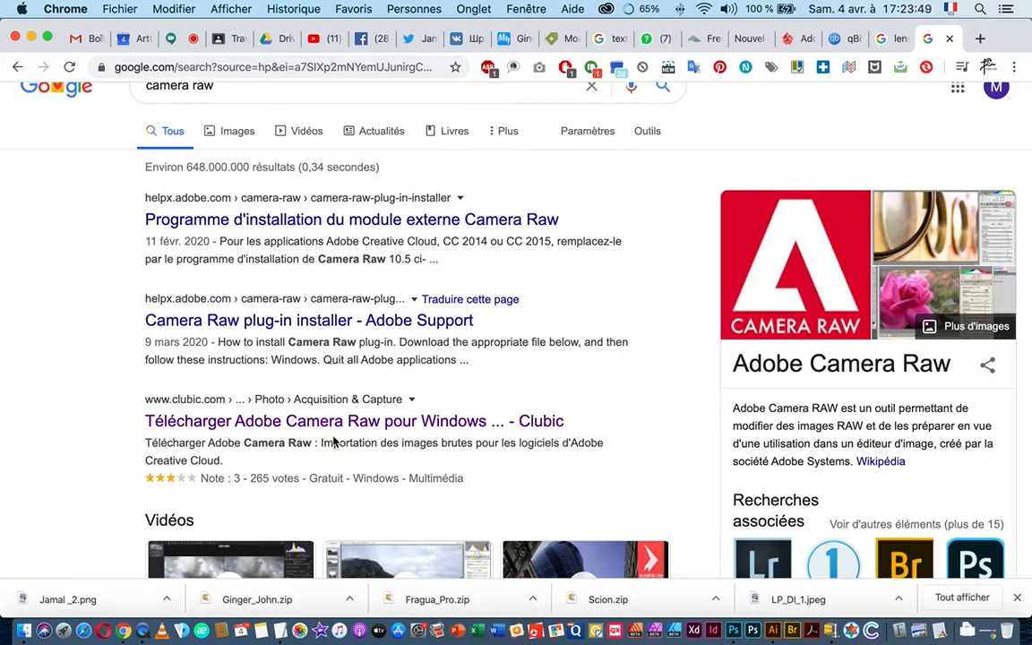
- Return to Photoshop and open the Camera Raw filter on the merged layer Calque 8
{"action": "key", "text": "super+Tab"}
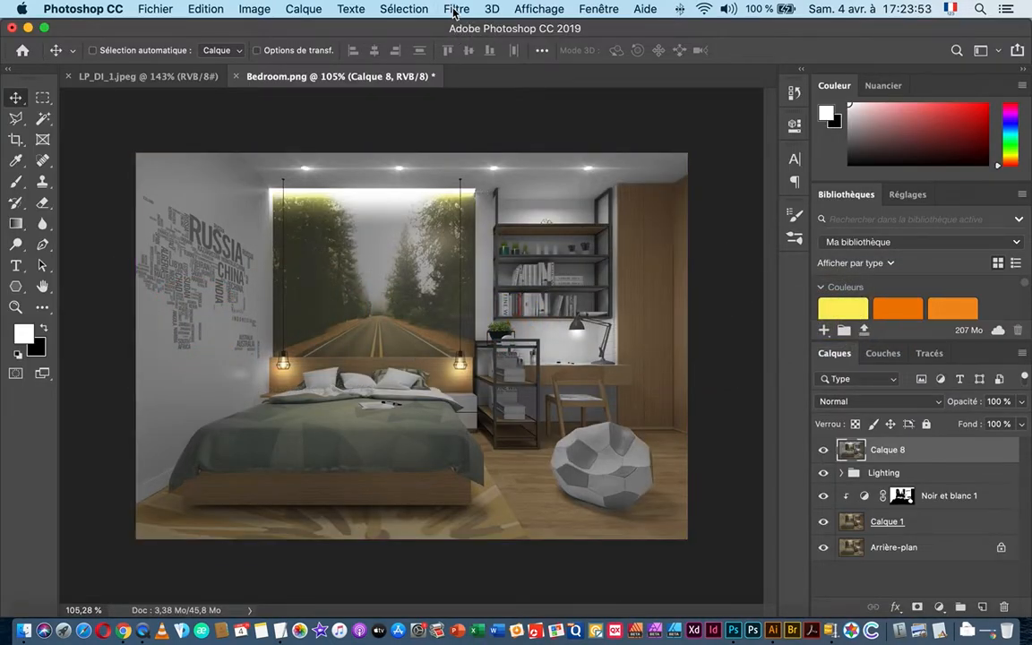
{"action": "left_click", "coordinate": [455, 9]}
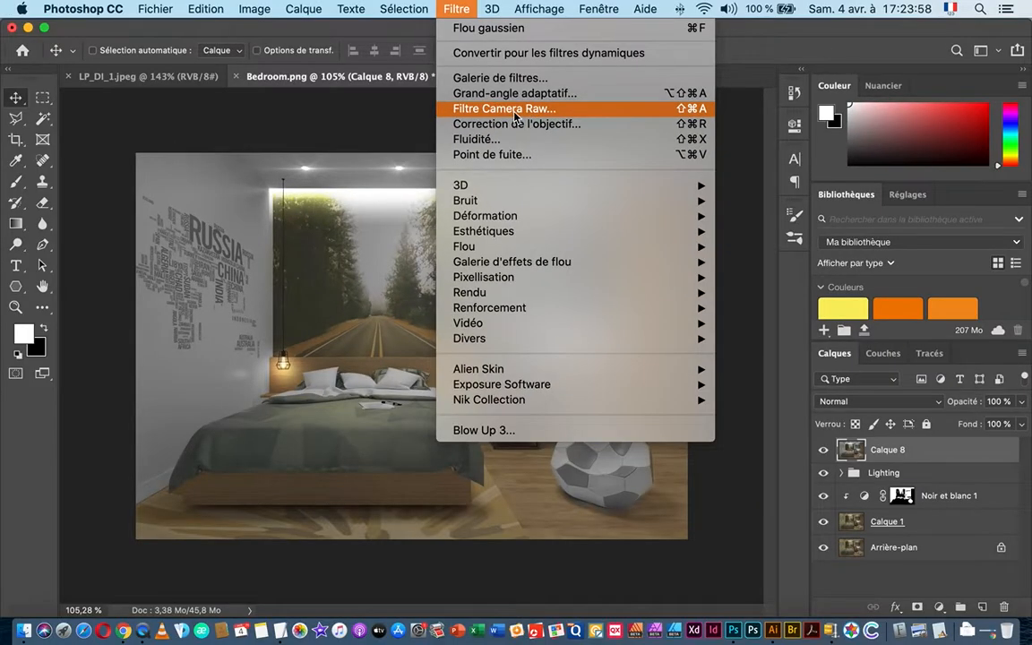
{"action": "left_click", "coordinate": [492, 116]}
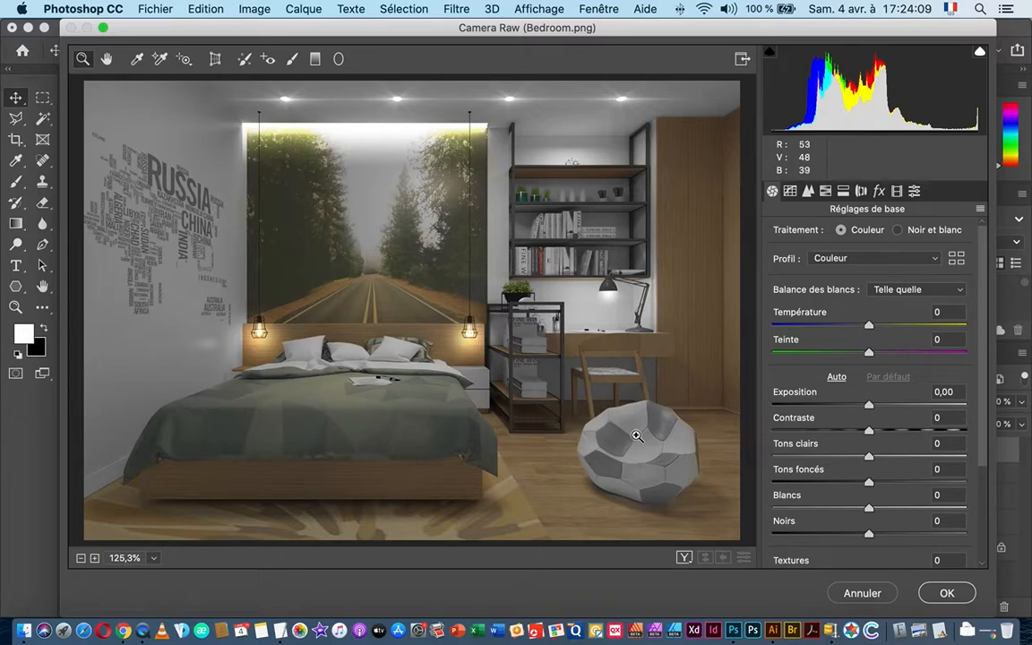
- Adjust the white balance in the basic settings to a temperature of -8 and a tint of +4
{"action": "scroll", "coordinate": [984, 370], "scroll_direction": "down", "scroll_amount": 5}
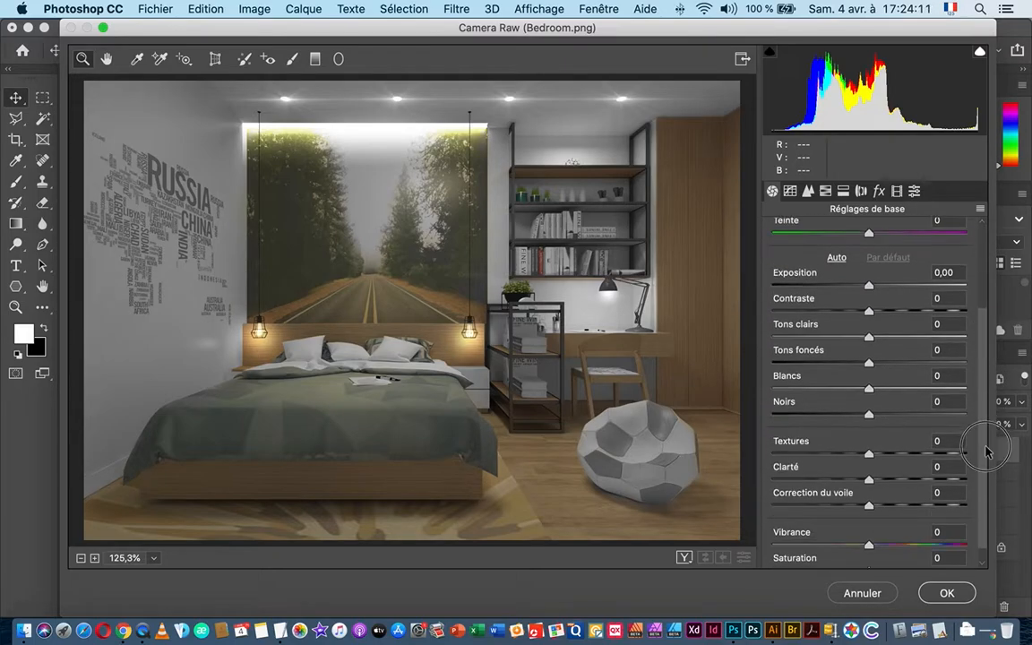
{"action": "scroll", "coordinate": [977, 376], "scroll_direction": "up", "scroll_amount": 3}
{"action": "scroll", "coordinate": [976, 376], "scroll_direction": "down", "scroll_amount": 1}
{"action": "scroll", "coordinate": [970, 386], "scroll_direction": "up", "scroll_amount": 2}
{"action": "left_click_drag", "start_coordinate": [970, 380], "coordinate": [970, 381]}
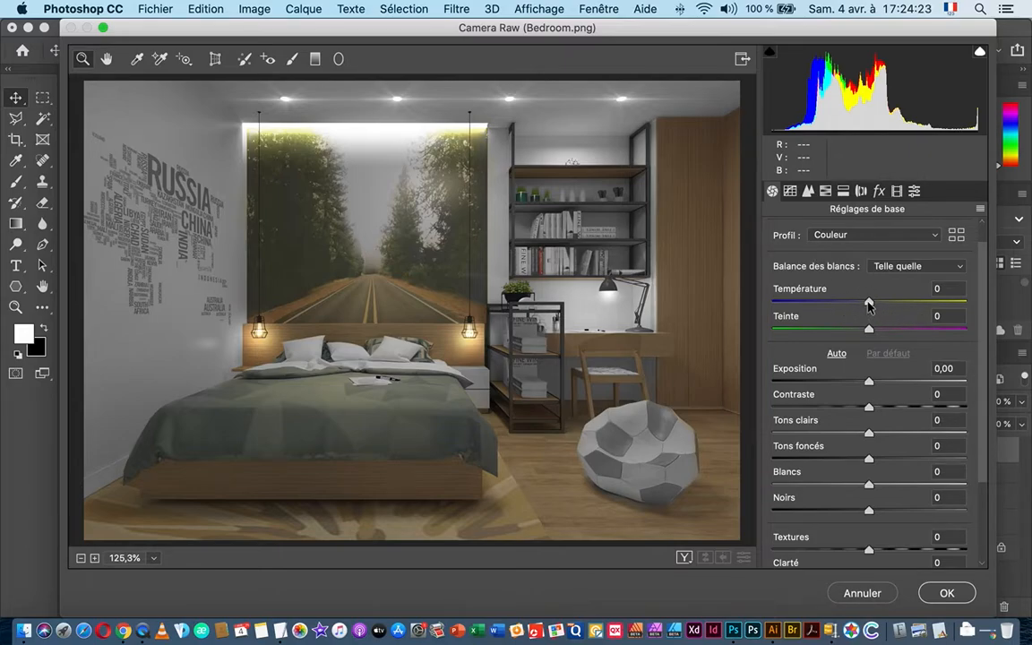
{"action": "mouse_move", "coordinate": [869, 305]}
{"action": "left_mouse_down"}
{"action": "mouse_move", "coordinate": [857, 304]}
{"action": "mouse_move", "coordinate": [863, 331]}
{"action": "mouse_move", "coordinate": [874, 333]}
{"action": "mouse_move", "coordinate": [861, 306]}
{"action": "left_mouse_up"}
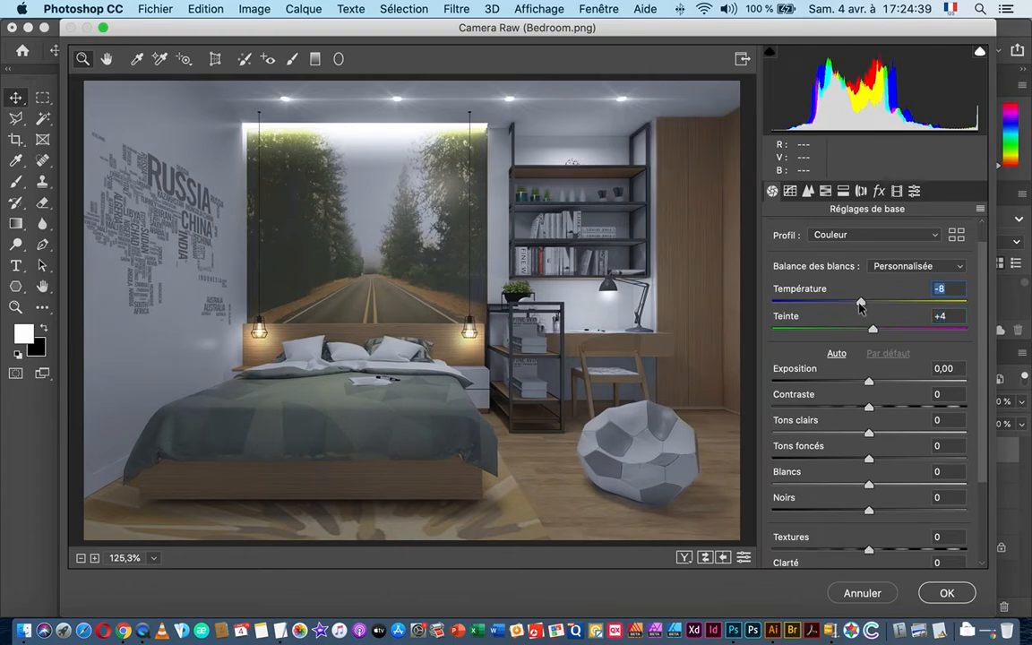
- Set the exposure to +0,15 and the contrast to +7 for the bedroom image
{"action": "scroll", "coordinate": [889, 352], "scroll_direction": "down", "scroll_amount": 1}
{"action": "scroll", "coordinate": [888, 350], "scroll_direction": "down", "scroll_amount": 2}
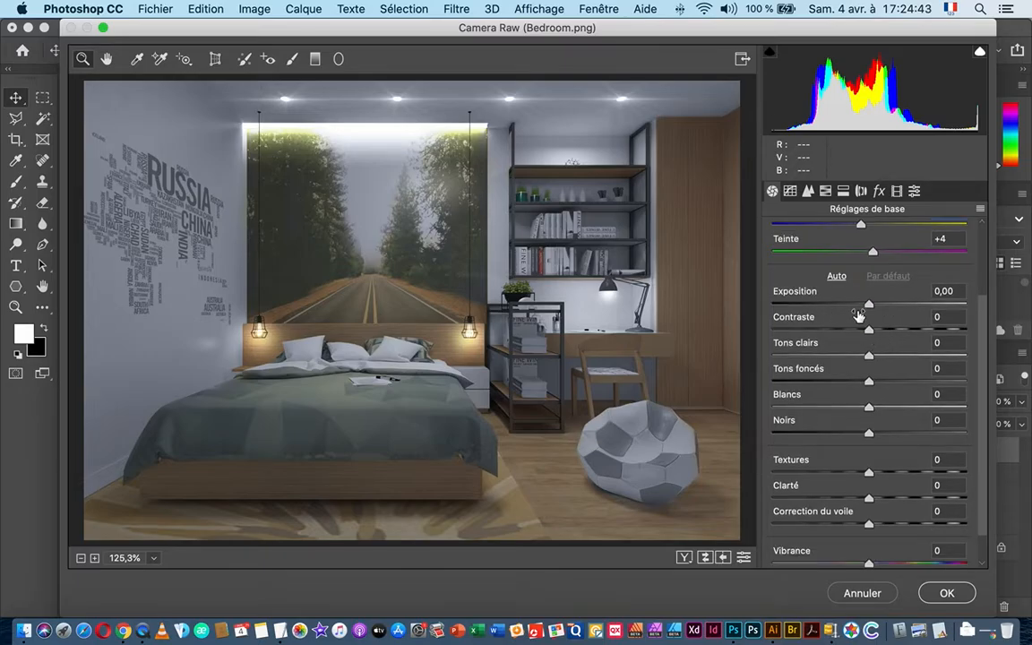
{"action": "mouse_move", "coordinate": [869, 307]}
{"action": "left_mouse_down"}
{"action": "mouse_move", "coordinate": [917, 309]}
{"action": "mouse_move", "coordinate": [874, 312]}
{"action": "left_mouse_up"}
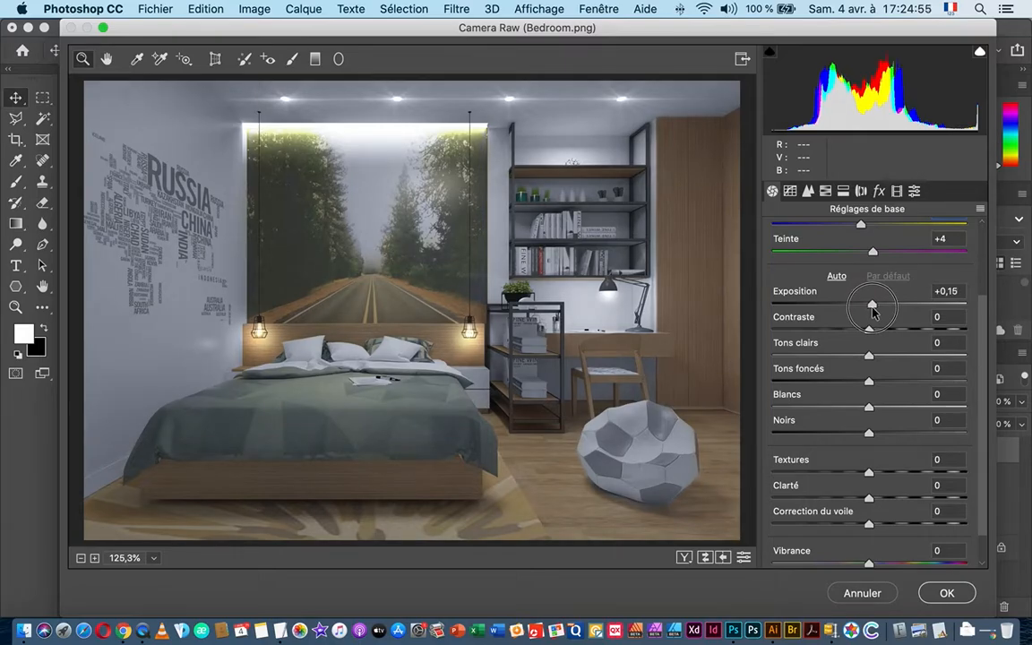
{"action": "left_click", "coordinate": [874, 311]}
{"action": "scroll", "coordinate": [867, 342], "scroll_direction": "down", "scroll_amount": 1}
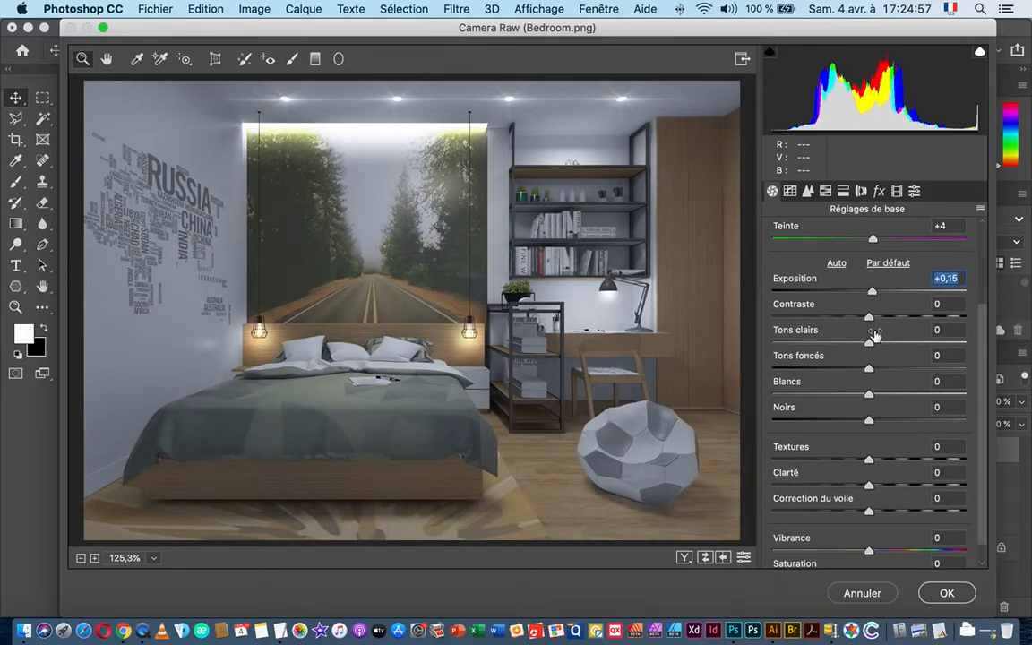
{"action": "mouse_move", "coordinate": [868, 319]}
{"action": "left_mouse_down"}
{"action": "mouse_move", "coordinate": [875, 307]}
{"action": "mouse_move", "coordinate": [856, 318]}
{"action": "mouse_move", "coordinate": [875, 321]}
{"action": "left_mouse_up"}
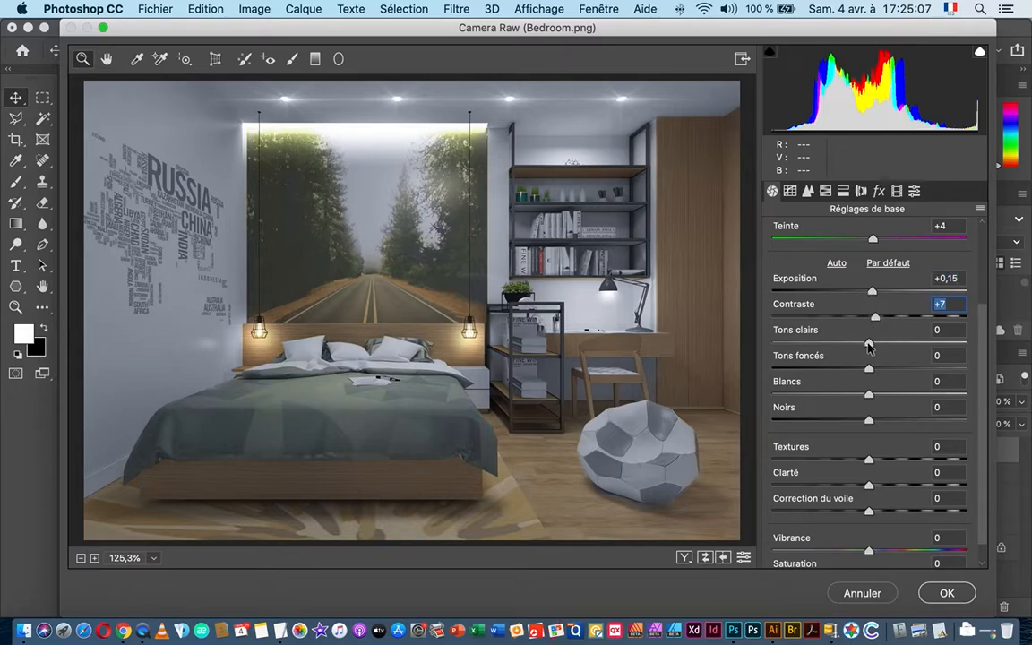
- Set the highlights to +10, the shadows to -9, the whites to +36 and the blacks to -9 in the basic settings
{"action": "mouse_move", "coordinate": [869, 344]}
{"action": "left_mouse_down"}
{"action": "mouse_move", "coordinate": [965, 344]}
{"action": "mouse_move", "coordinate": [737, 341]}
{"action": "mouse_move", "coordinate": [884, 345]}
{"action": "mouse_move", "coordinate": [877, 351]}
{"action": "left_mouse_up"}
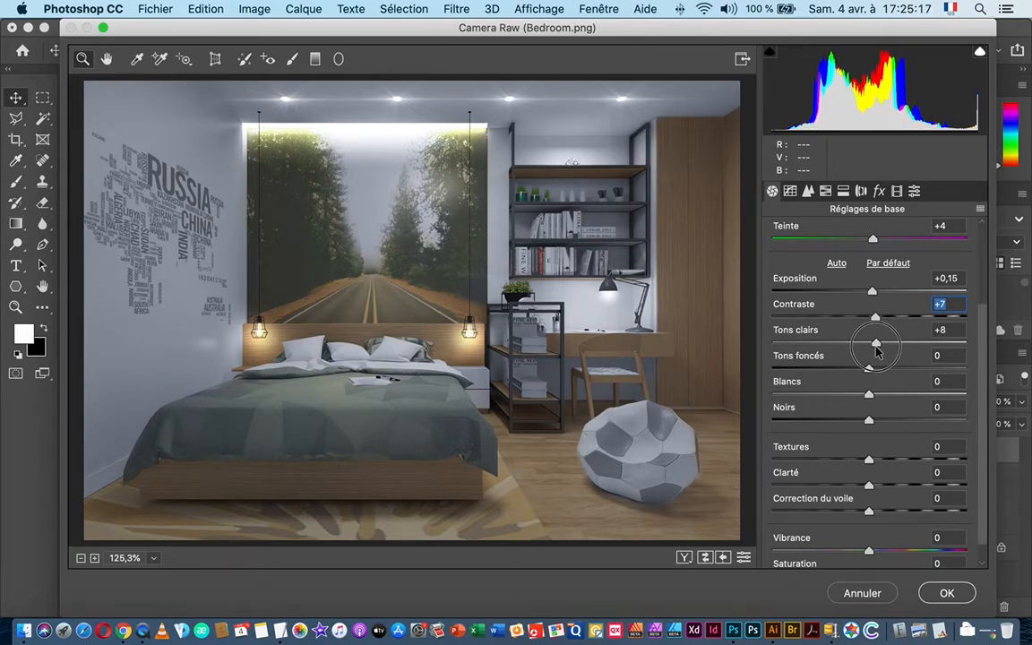
{"action": "left_click_drag", "start_coordinate": [877, 351], "coordinate": [861, 422]}
{"action": "scroll", "coordinate": [875, 428], "scroll_direction": "down", "scroll_amount": 1}
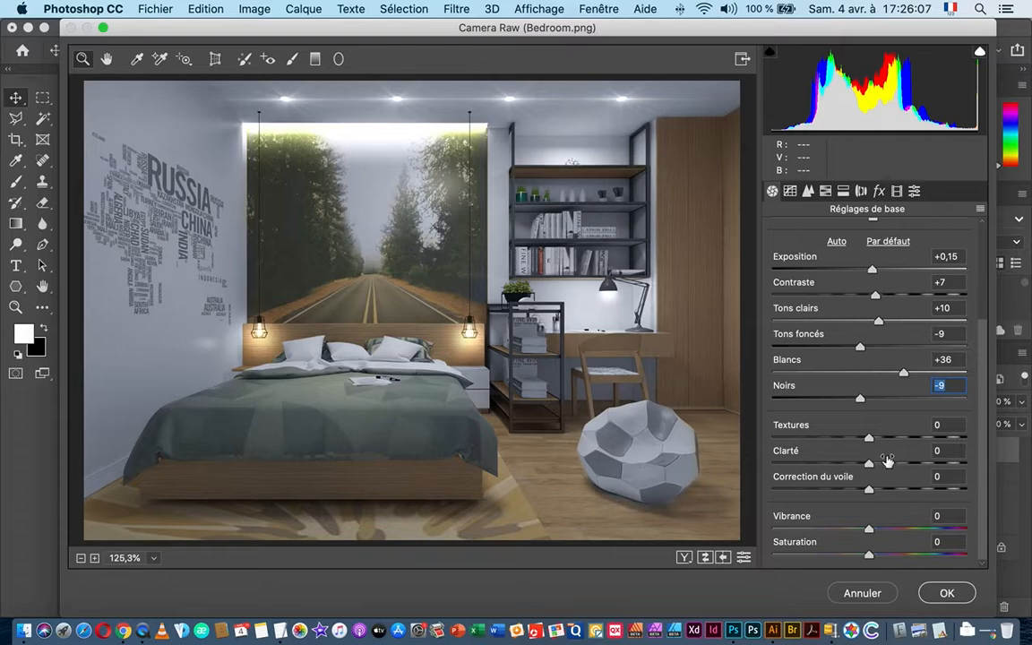
- Set the texture to +29, checking the wardrobe's wood grain up close, and the clarity to +5
{"action": "left_click_drag", "start_coordinate": [869, 441], "coordinate": [928, 440]}
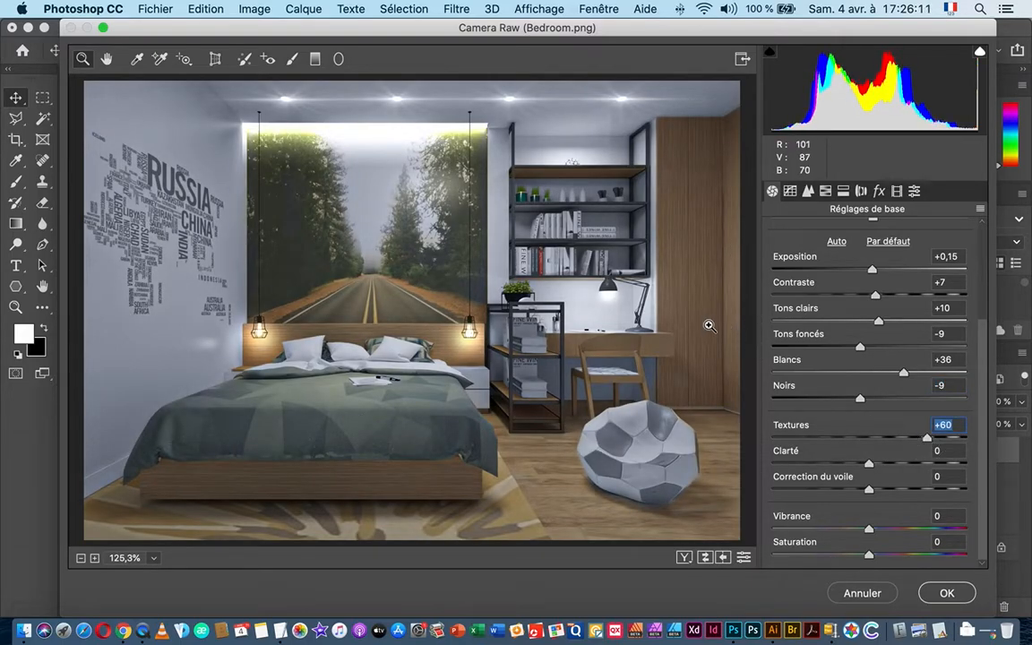
{"action": "left_click", "coordinate": [710, 324]}
{"action": "left_click", "coordinate": [710, 326]}
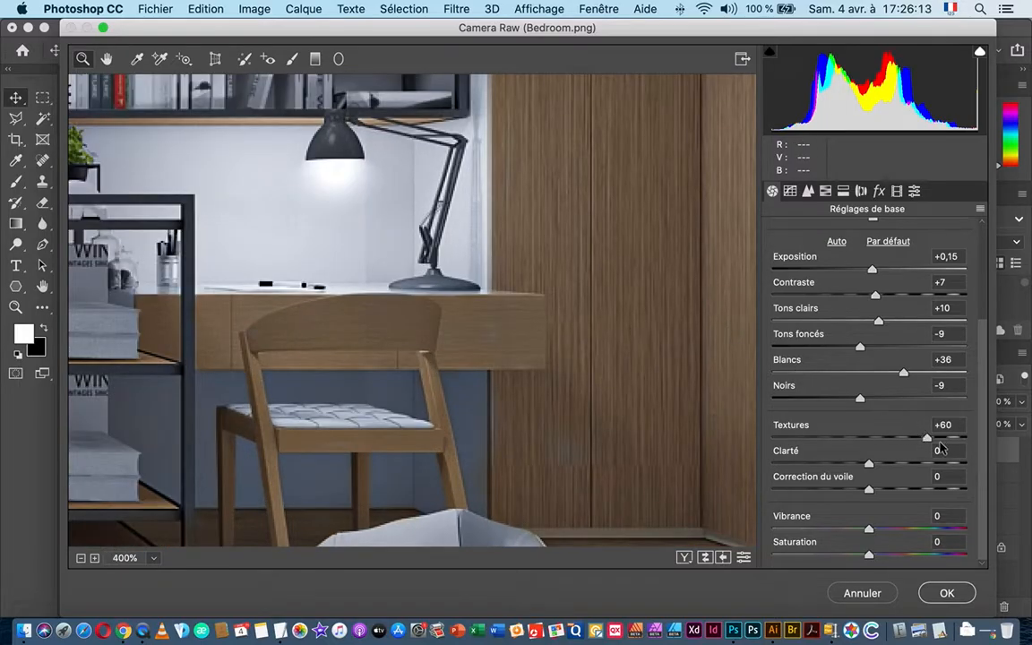
{"action": "left_click_drag", "start_coordinate": [927, 439], "coordinate": [899, 442]}
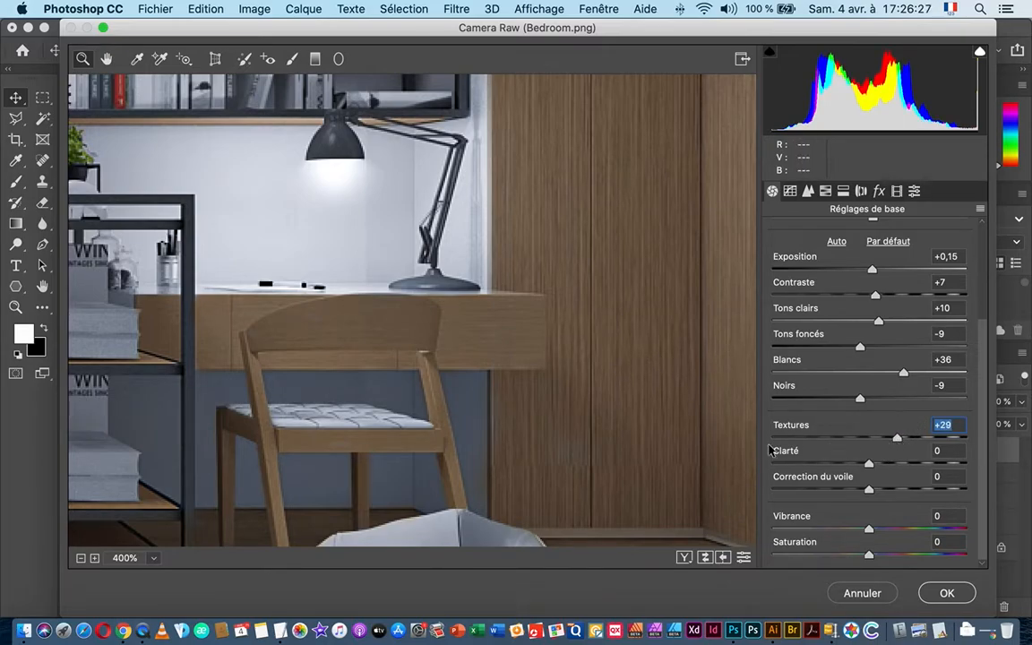
{"action": "left_click", "coordinate": [664, 417], "text": "alt"}
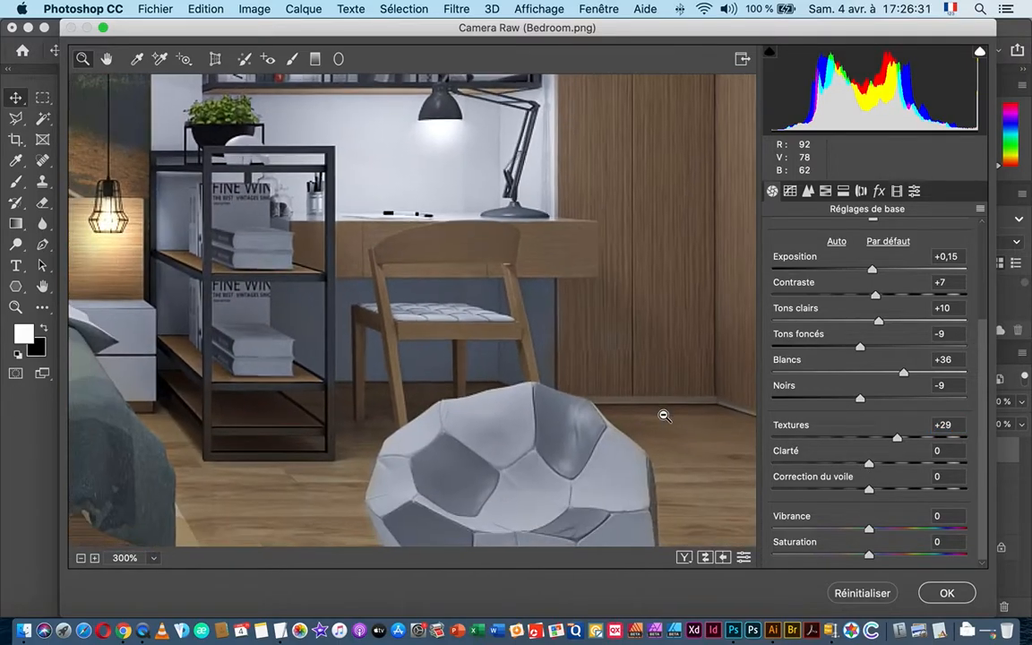
{"action": "left_click", "coordinate": [664, 415], "text": "alt"}
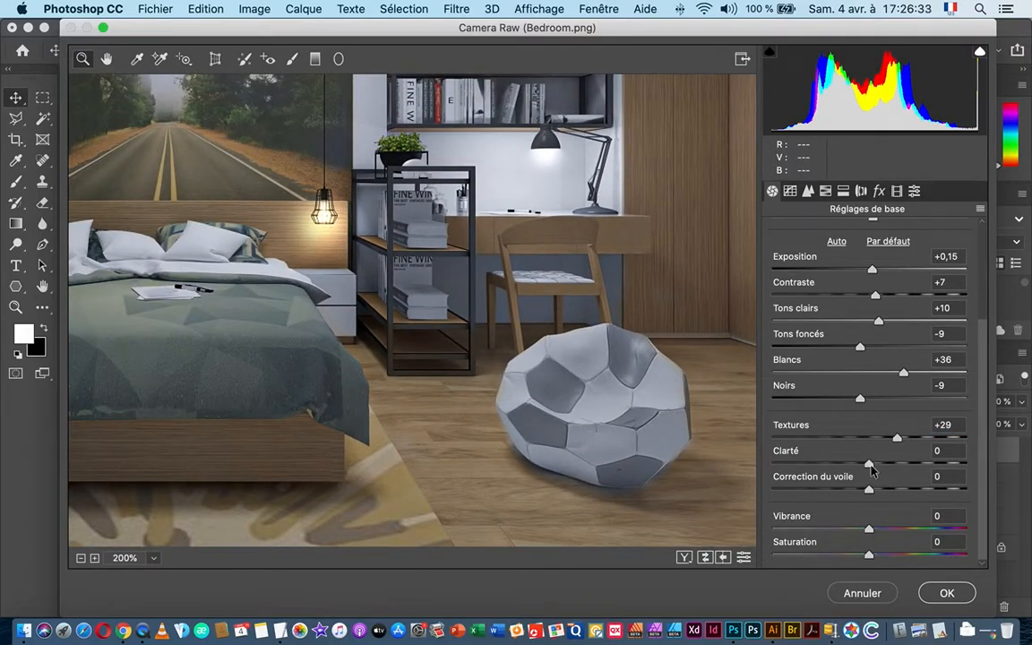
{"action": "mouse_move", "coordinate": [869, 465]}
{"action": "left_mouse_down"}
{"action": "mouse_move", "coordinate": [903, 465]}
{"action": "mouse_move", "coordinate": [876, 468]}
{"action": "left_mouse_up"}
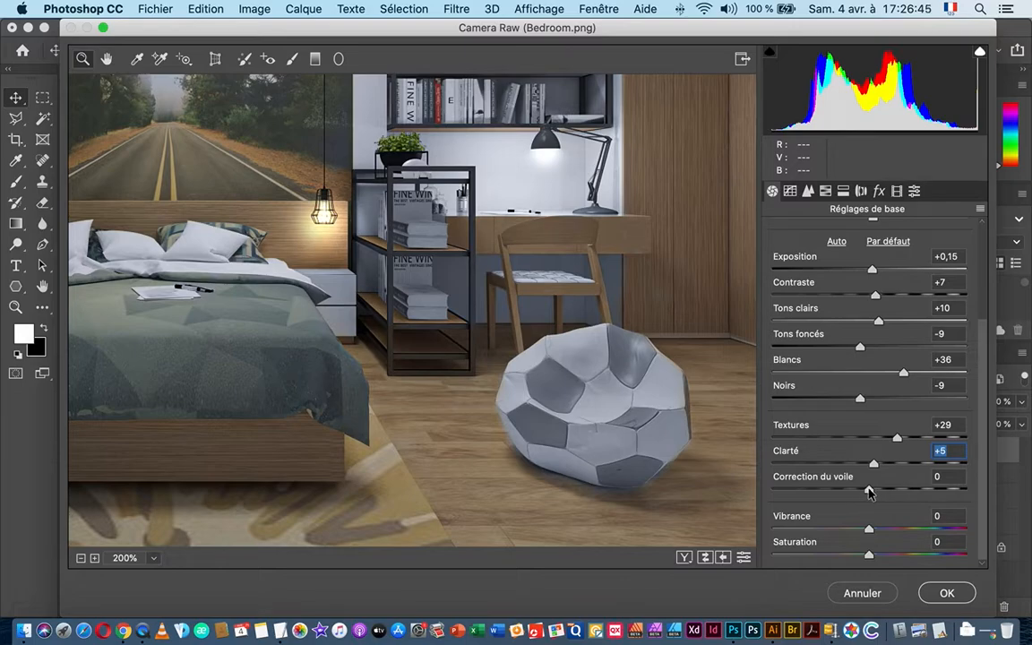
- Set the dehaze to +7, the vibrance to -13 and the saturation to -7 for the whole bedroom image
{"action": "left_click", "coordinate": [869, 491]}
{"action": "left_click", "coordinate": [681, 412], "text": "alt"}
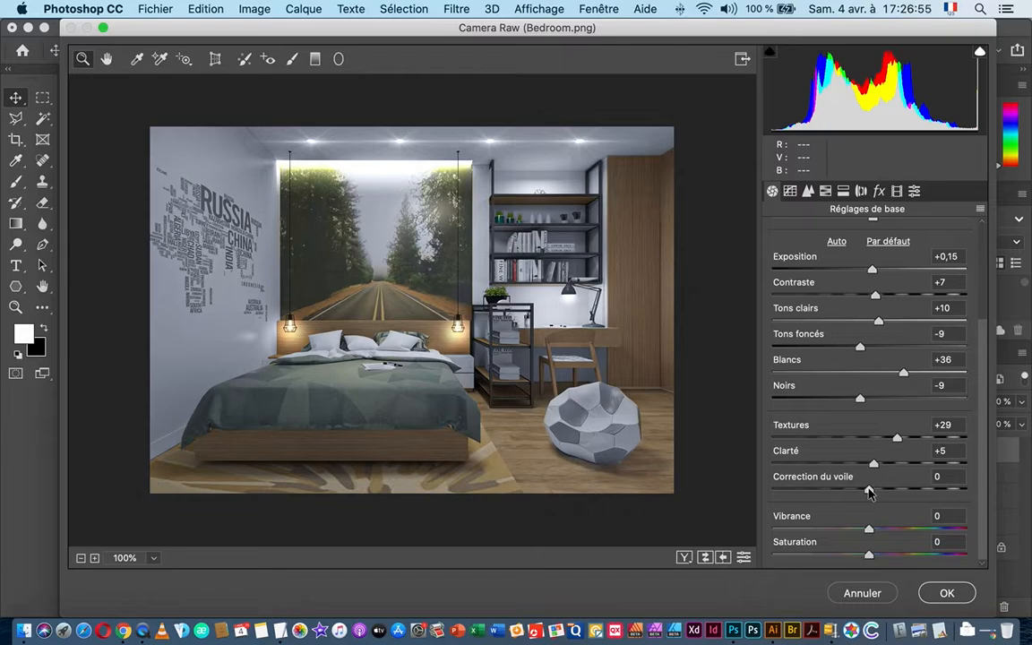
{"action": "mouse_move", "coordinate": [869, 491]}
{"action": "left_mouse_down"}
{"action": "mouse_move", "coordinate": [852, 491]}
{"action": "mouse_move", "coordinate": [875, 491]}
{"action": "left_mouse_up"}
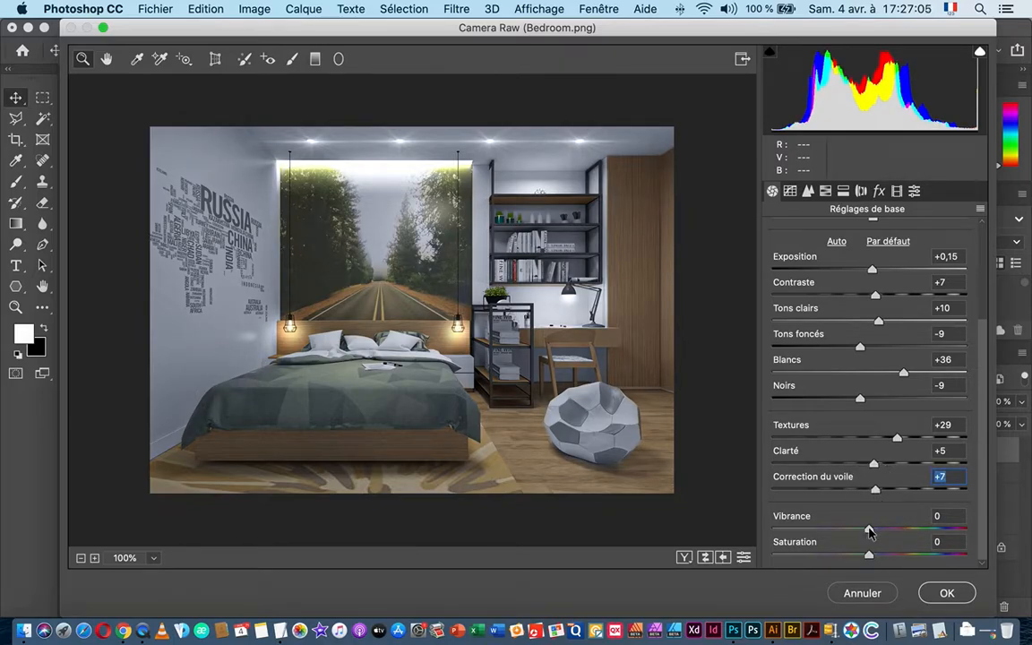
{"action": "left_click_drag", "start_coordinate": [868, 531], "coordinate": [862, 556]}
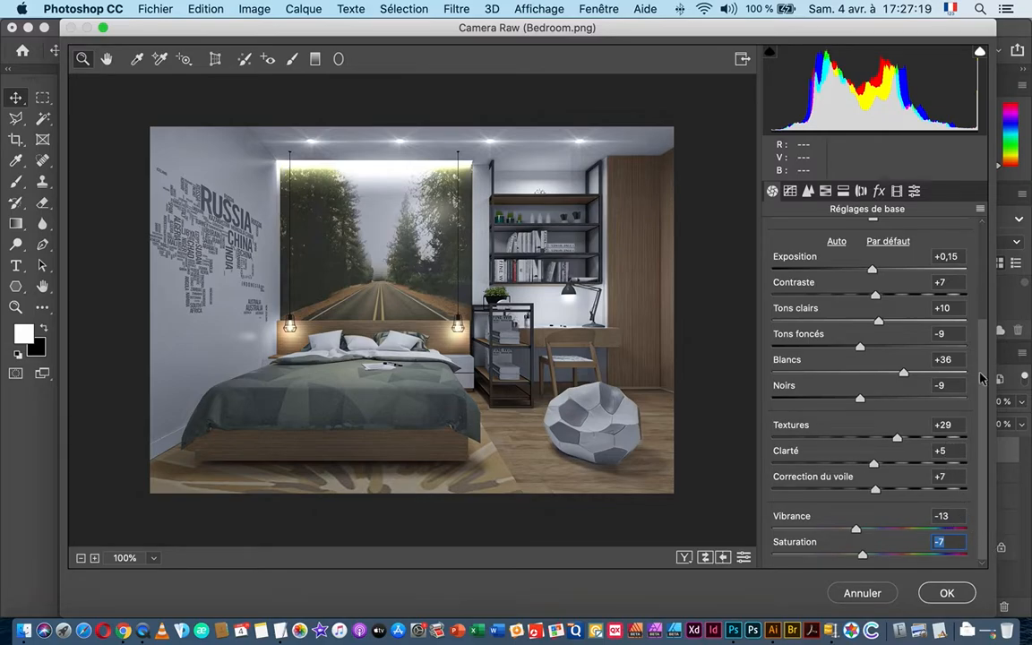
- Set the parametric tone curve to highlights +10, lights -4, darks +5 and shadows -8, and apply the Camera Raw filter
{"action": "left_click", "coordinate": [789, 192]}
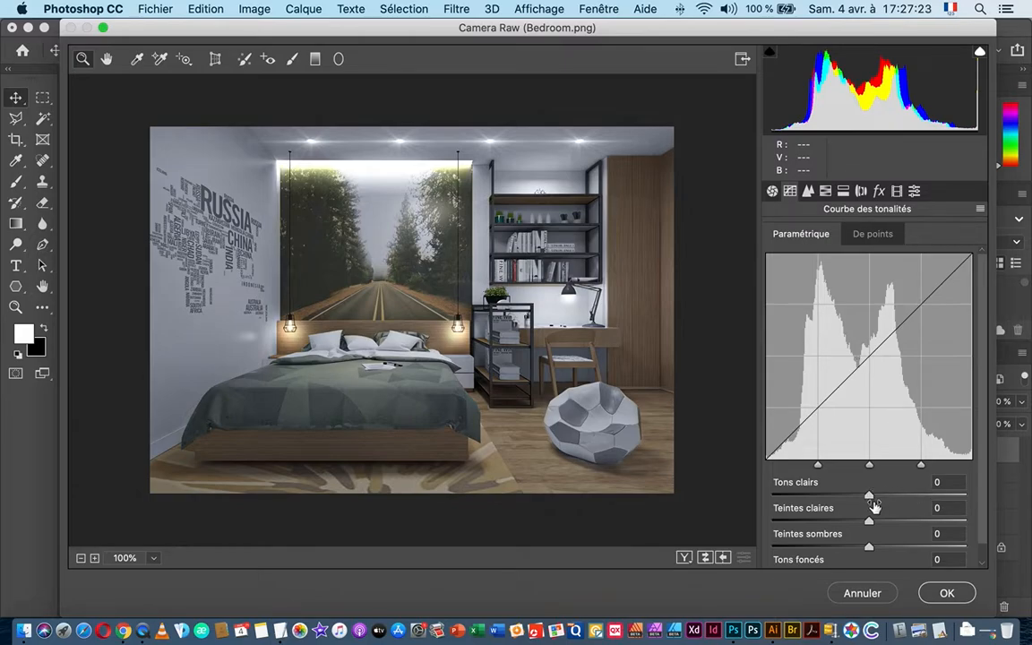
{"action": "left_click_drag", "start_coordinate": [869, 499], "coordinate": [879, 499]}
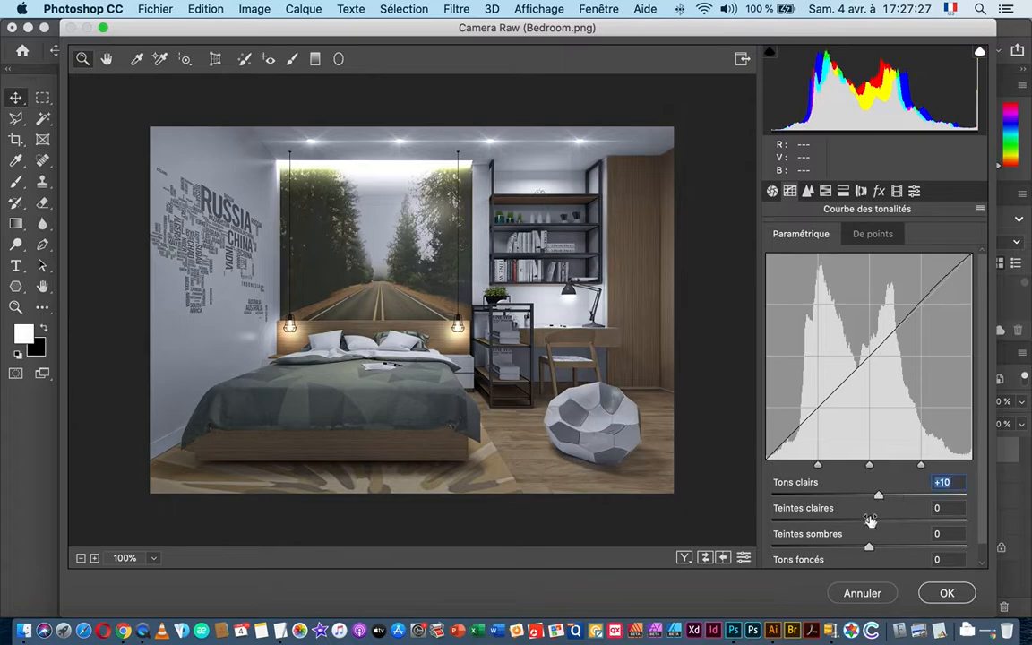
{"action": "left_click_drag", "start_coordinate": [871, 525], "coordinate": [865, 524]}
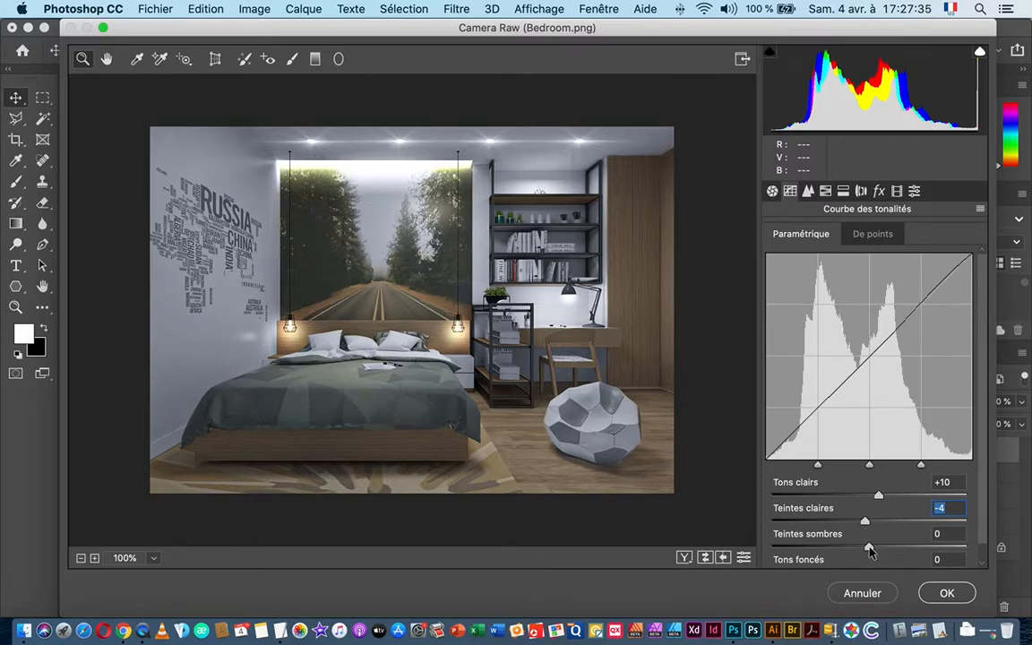
{"action": "mouse_move", "coordinate": [869, 549]}
{"action": "left_mouse_down"}
{"action": "mouse_move", "coordinate": [880, 551]}
{"action": "mouse_move", "coordinate": [839, 552]}
{"action": "mouse_move", "coordinate": [931, 549]}
{"action": "mouse_move", "coordinate": [862, 556]}
{"action": "left_mouse_up"}
{"action": "scroll", "coordinate": [888, 532], "scroll_direction": "down", "scroll_amount": 2}
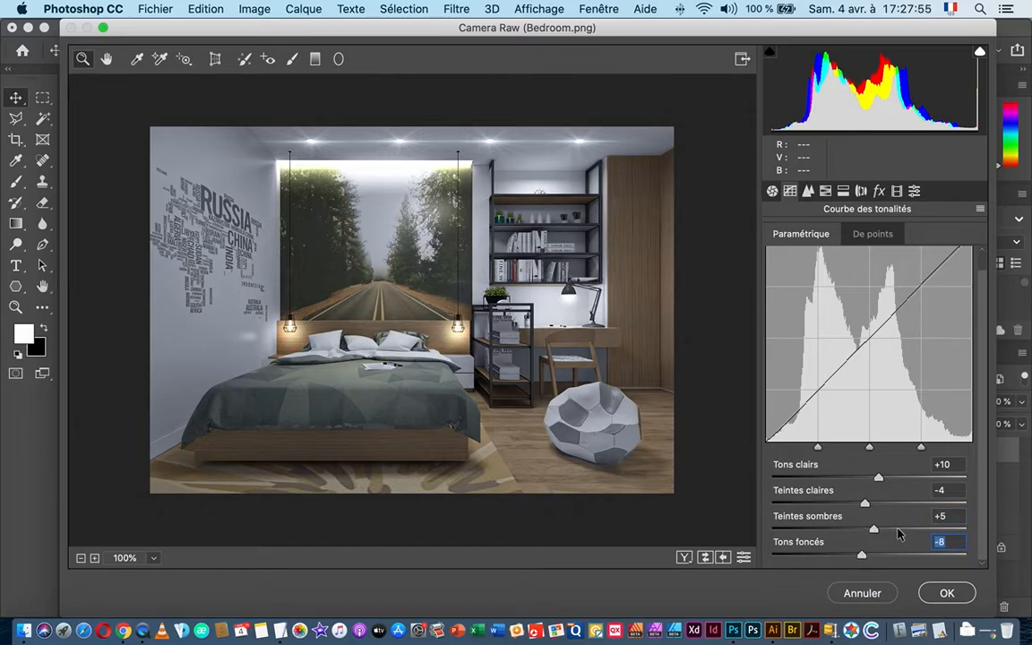
{"action": "left_click", "coordinate": [947, 594]}
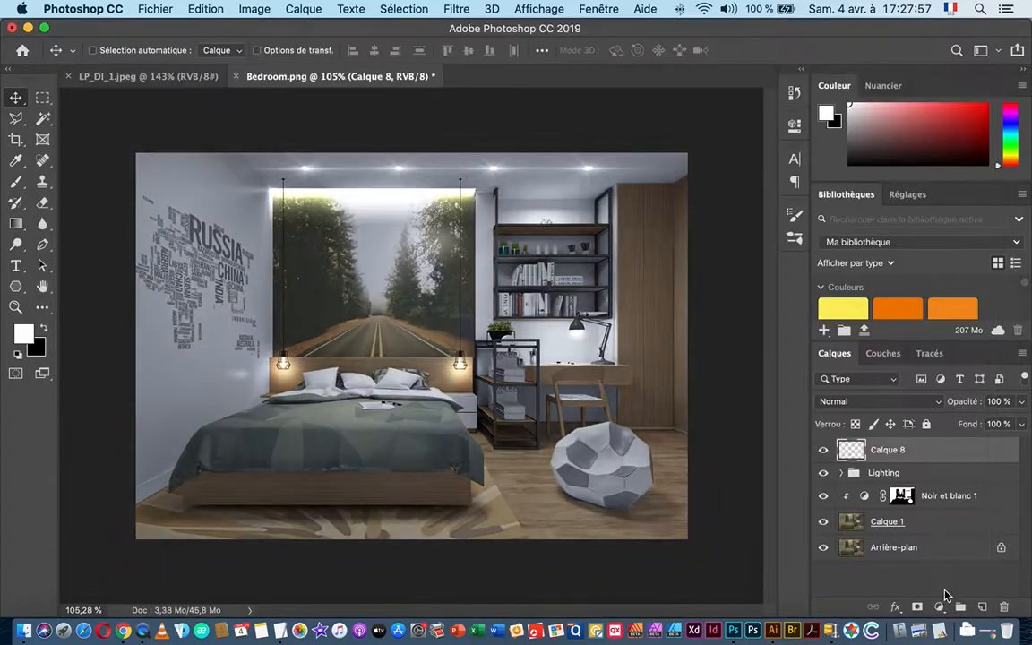
- Compare the retouched bedroom with the original by toggling between the Arrière-plan layer alone and all layers
{"action": "left_click", "coordinate": [824, 547], "text": "alt"}
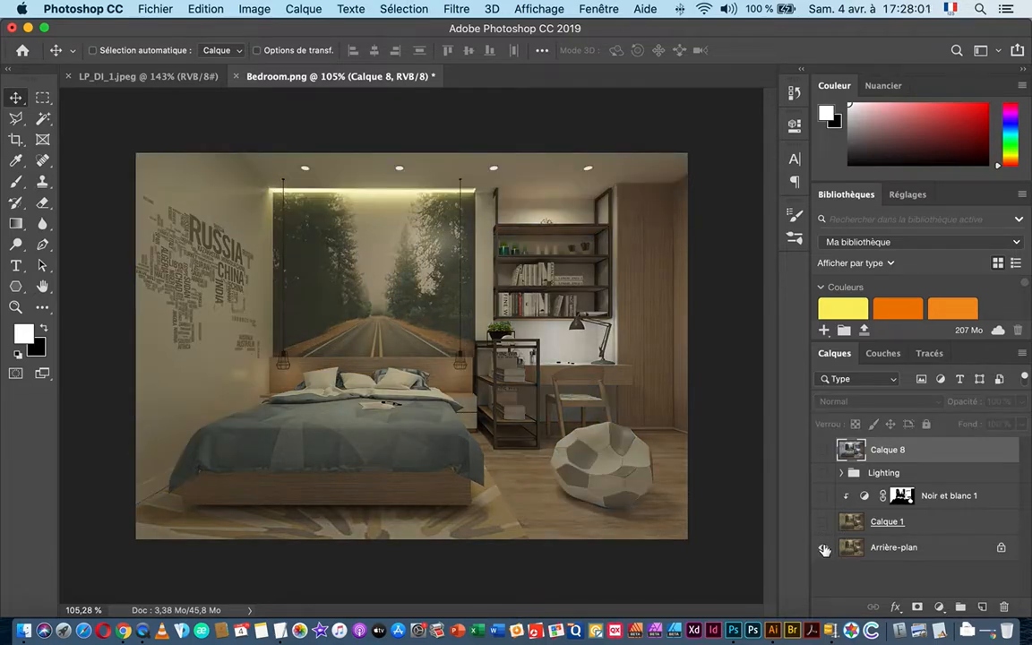
{"action": "left_click", "coordinate": [824, 547], "text": "alt"}
{"action": "left_click", "coordinate": [824, 547], "text": "alt"}
{"action": "left_click", "coordinate": [824, 548], "text": "alt"}
{"action": "left_click", "coordinate": [824, 548], "text": "alt"}
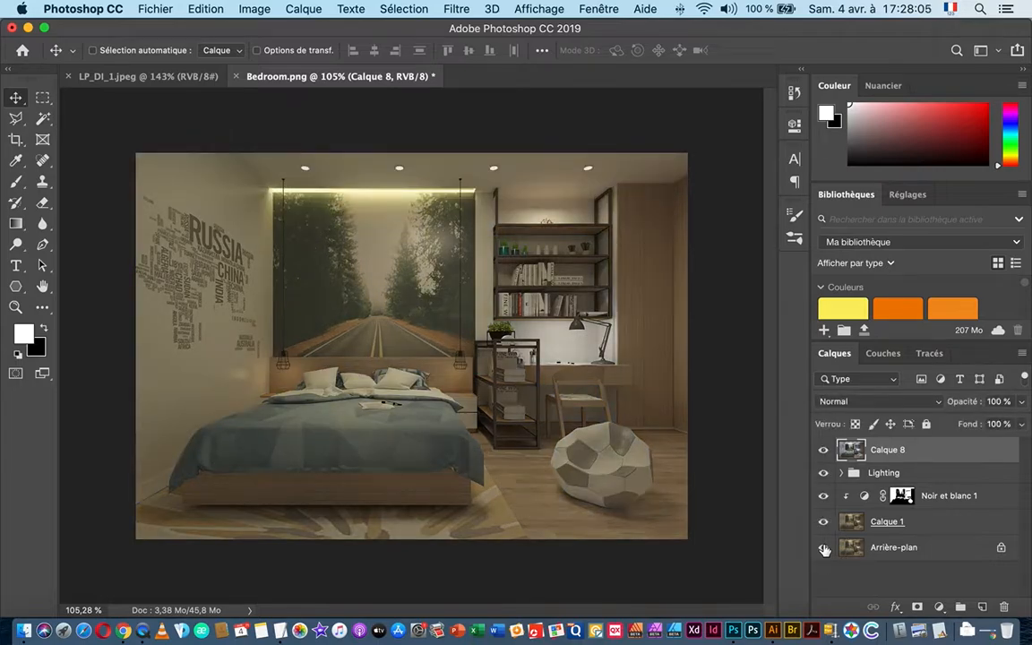
{"action": "left_click", "coordinate": [824, 547], "text": "alt"}
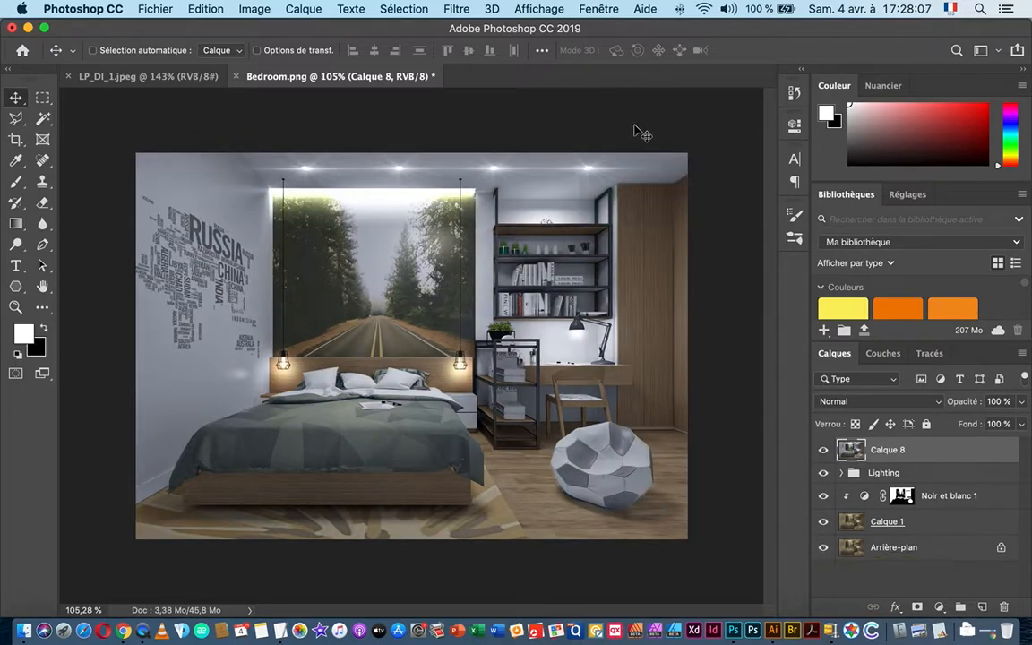
- Switch from Photoshop to Google Chrome
{"action": "key", "text": "super+Tab"}
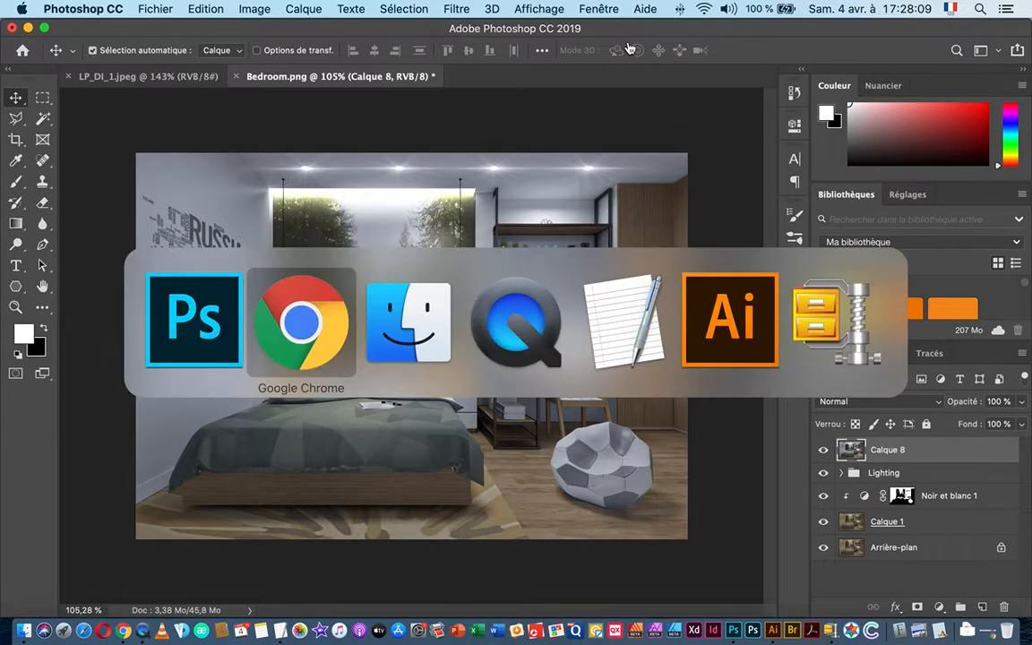